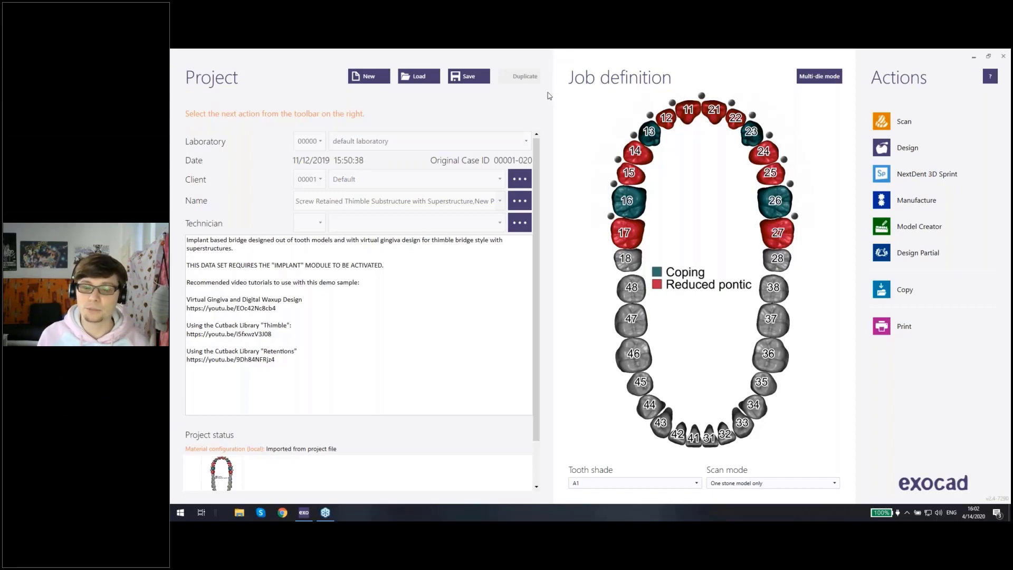
Step: Open the work definition of tooth 16 and review the available choices for designing virtual gingiva
click(627, 202)
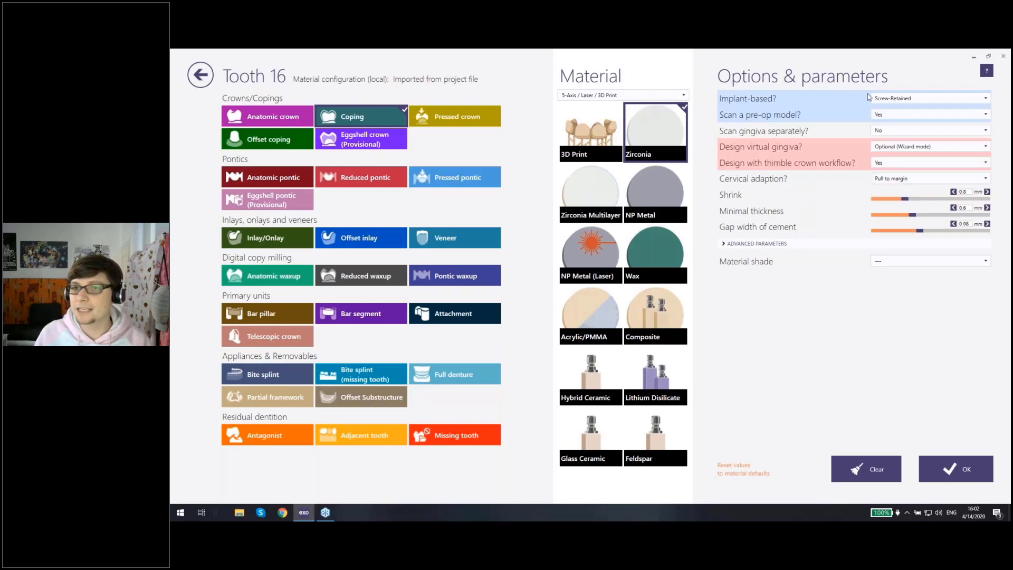
click(198, 79)
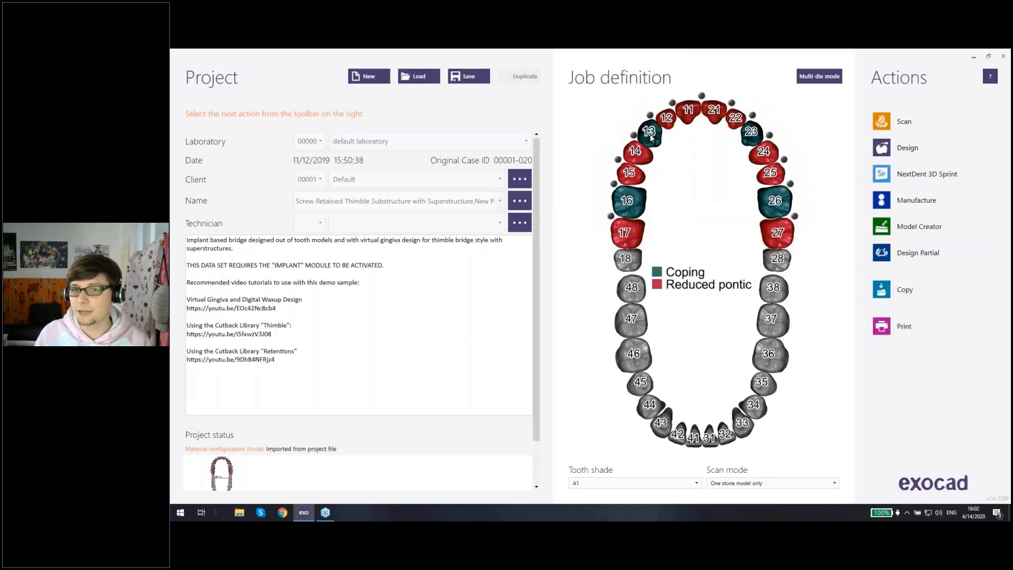
click(631, 204)
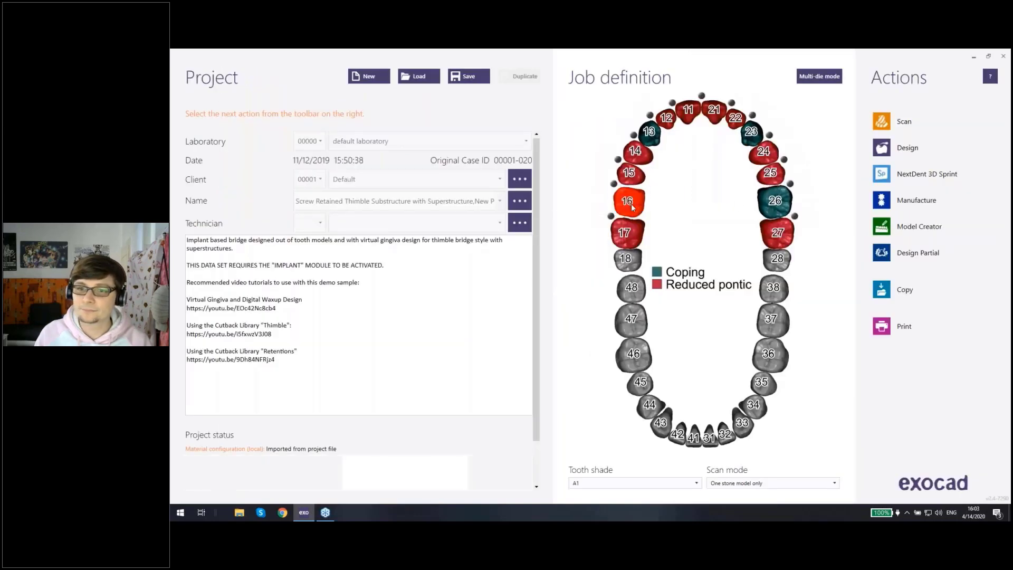
double_click(631, 203)
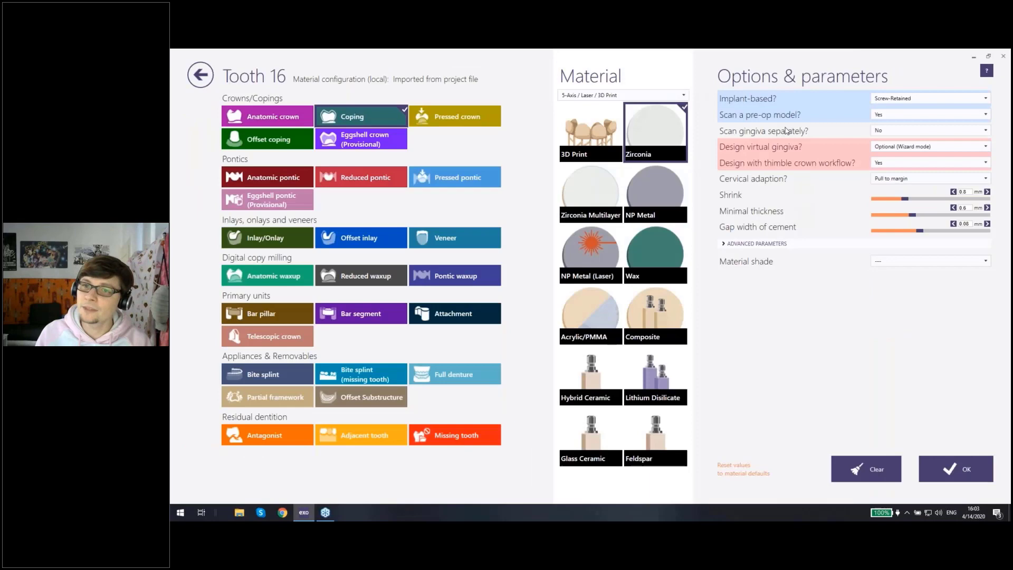
click(888, 149)
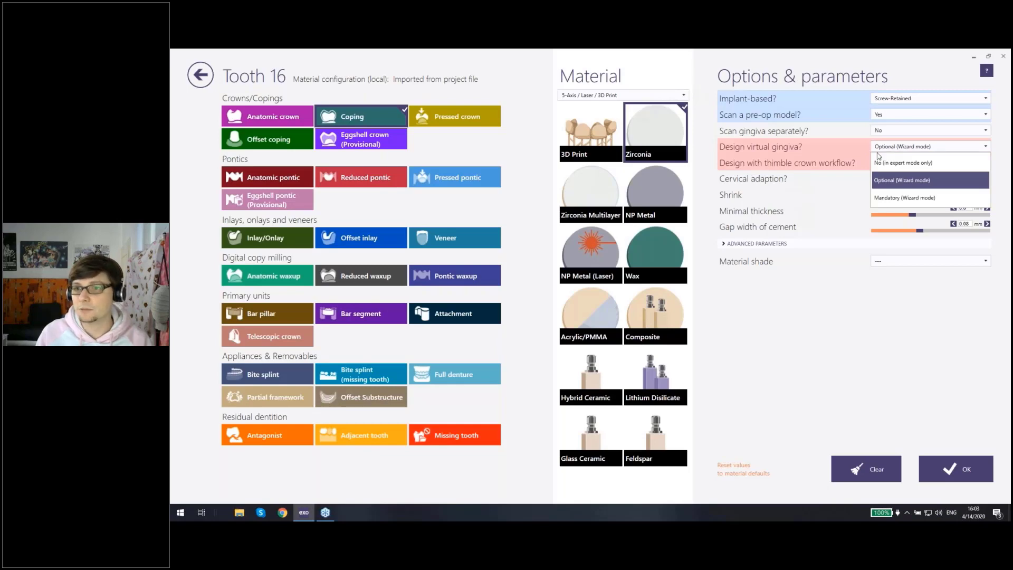
click(865, 150)
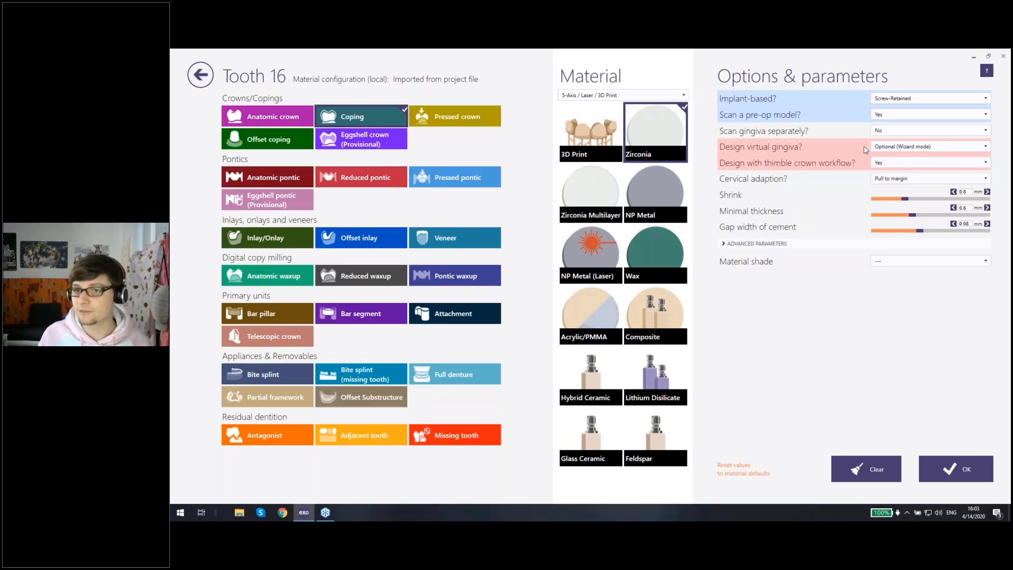
click(906, 148)
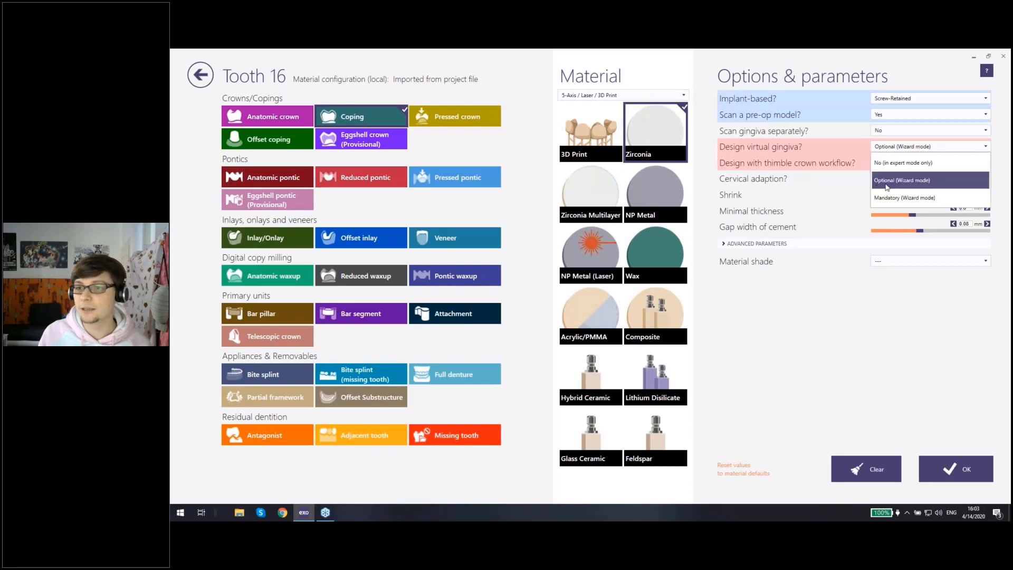
click(889, 146)
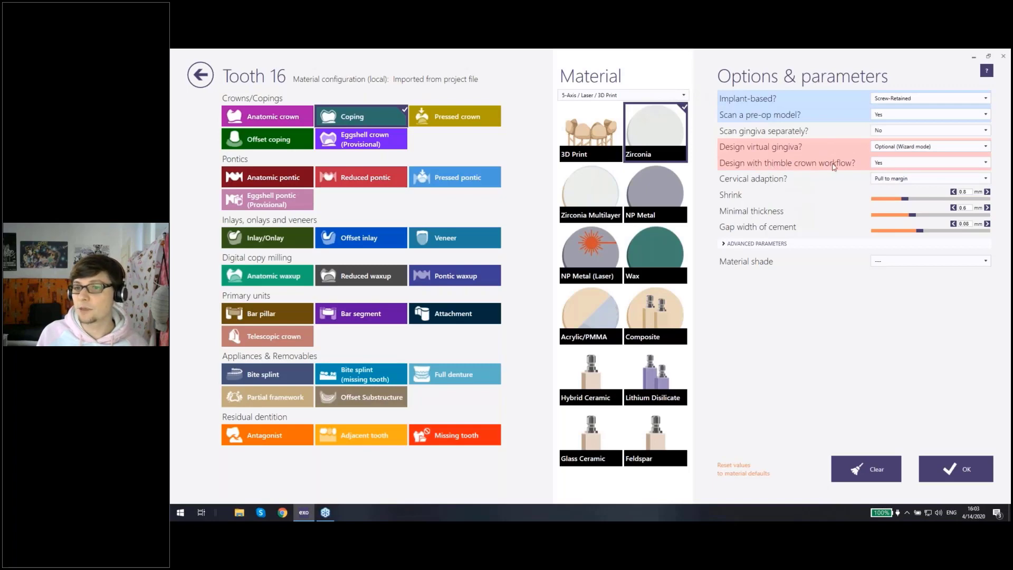
Step: Keep the thimble crown workflow set to Yes for tooth 16 and confirm the tooth's definition
click(879, 166)
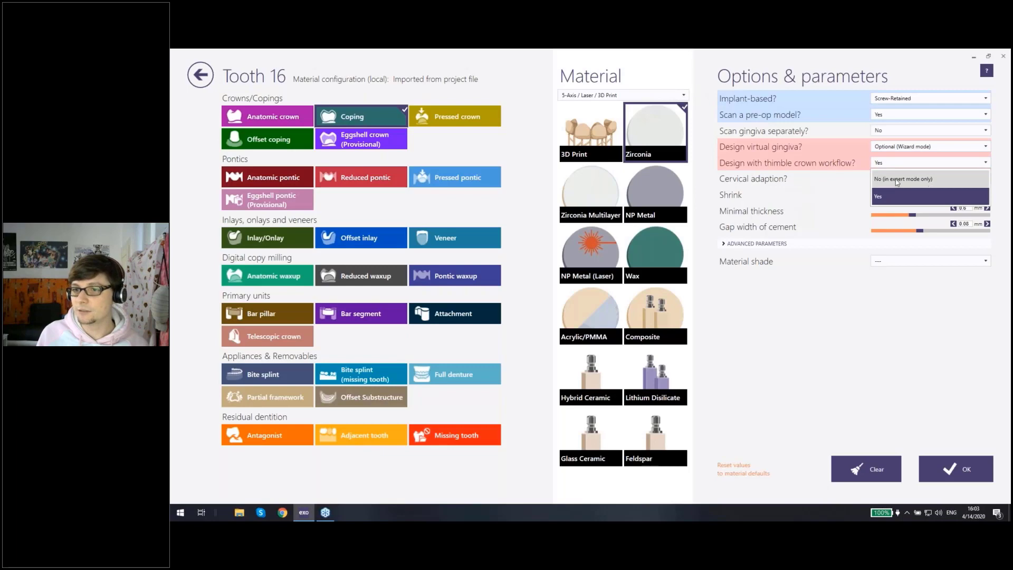
click(891, 195)
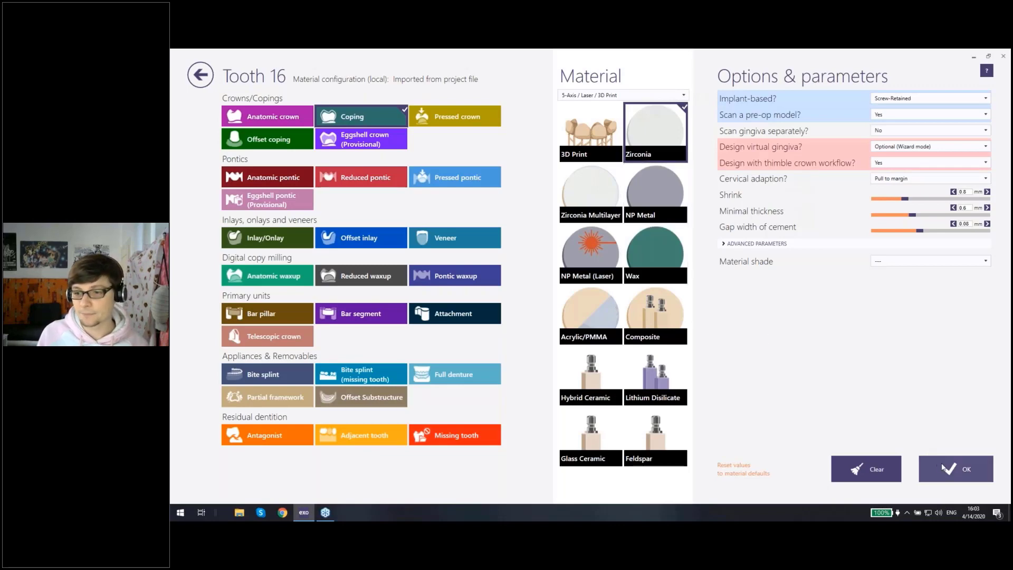
click(926, 458)
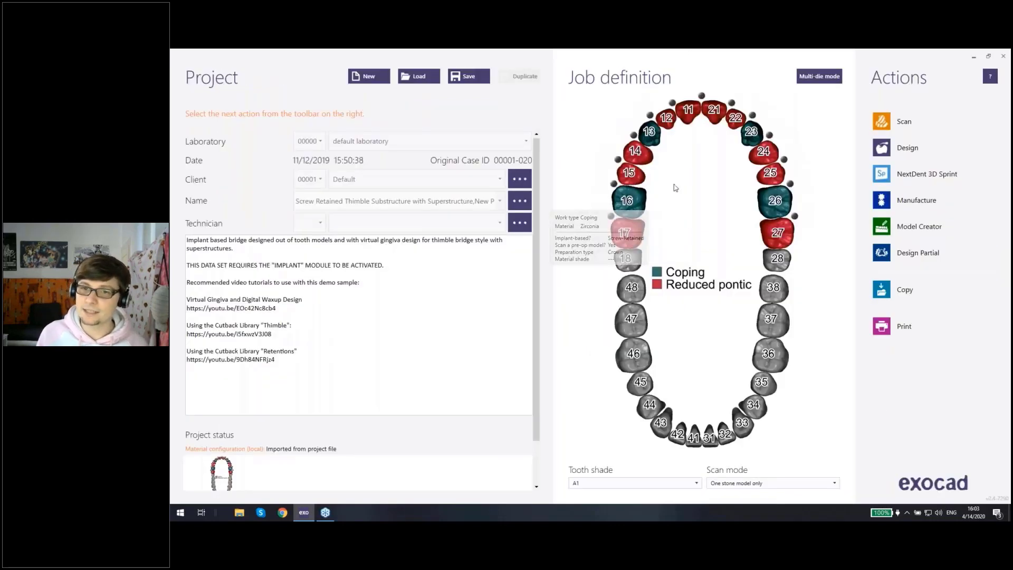
Step: Start designing the case from scratch by loading the scan data only instead of the saved scene
mouse_move(764, 210)
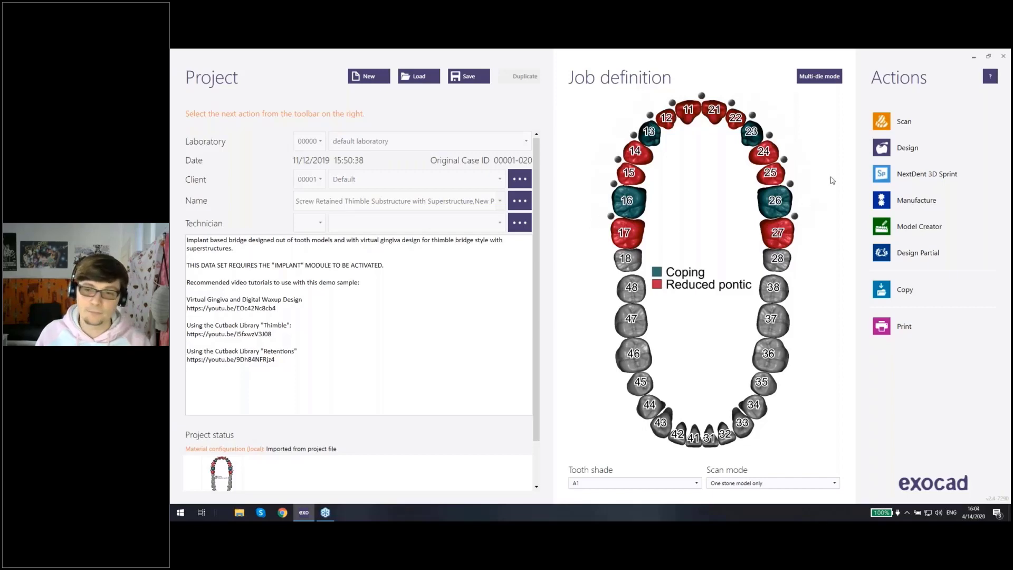
click(892, 149)
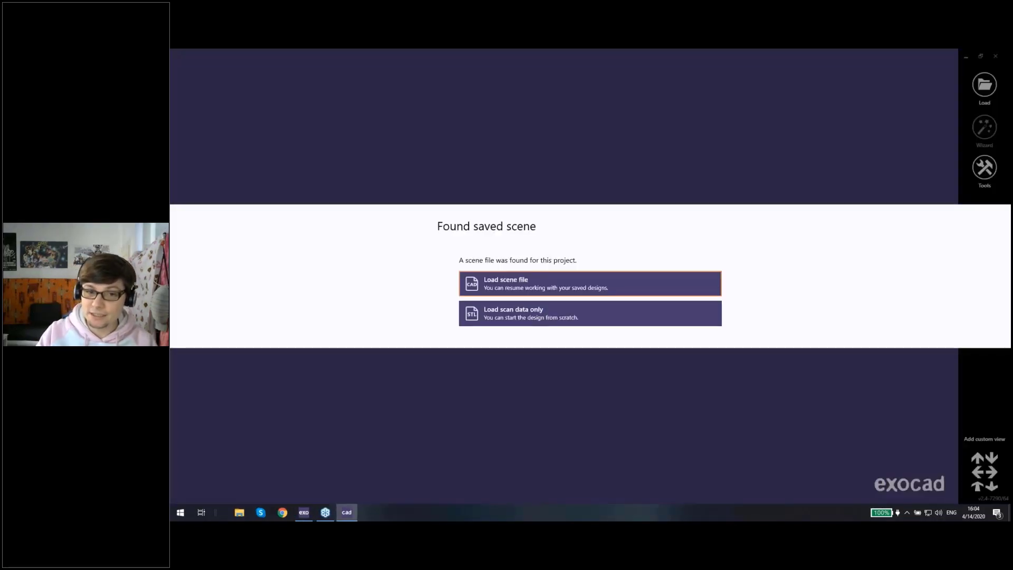
click(518, 324)
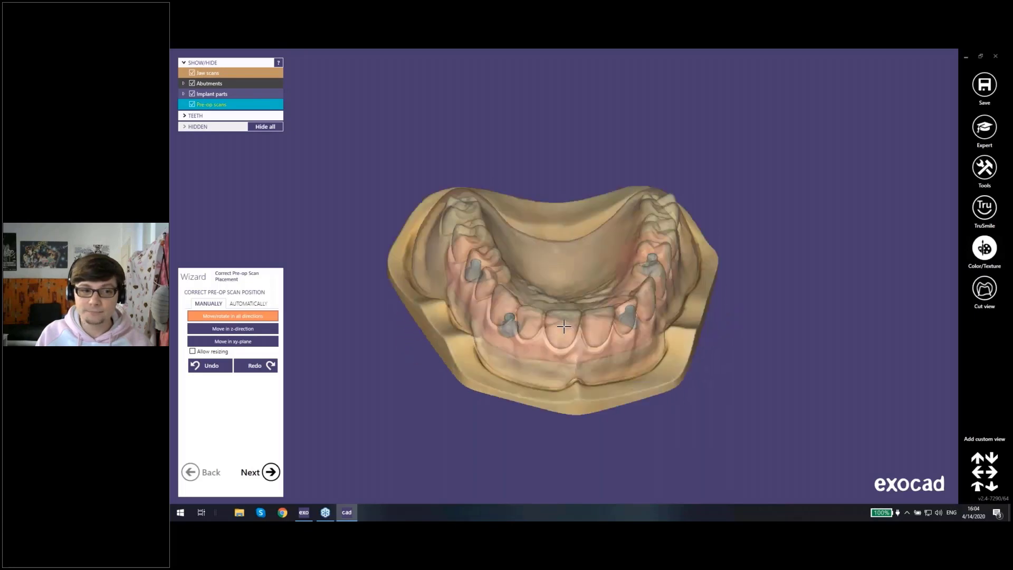
Step: Try moving the pre-op scan freely away from the jaw scan, and undo the displacement
right_drag(564, 326, 561, 295)
scroll(561, 295, up, 5)
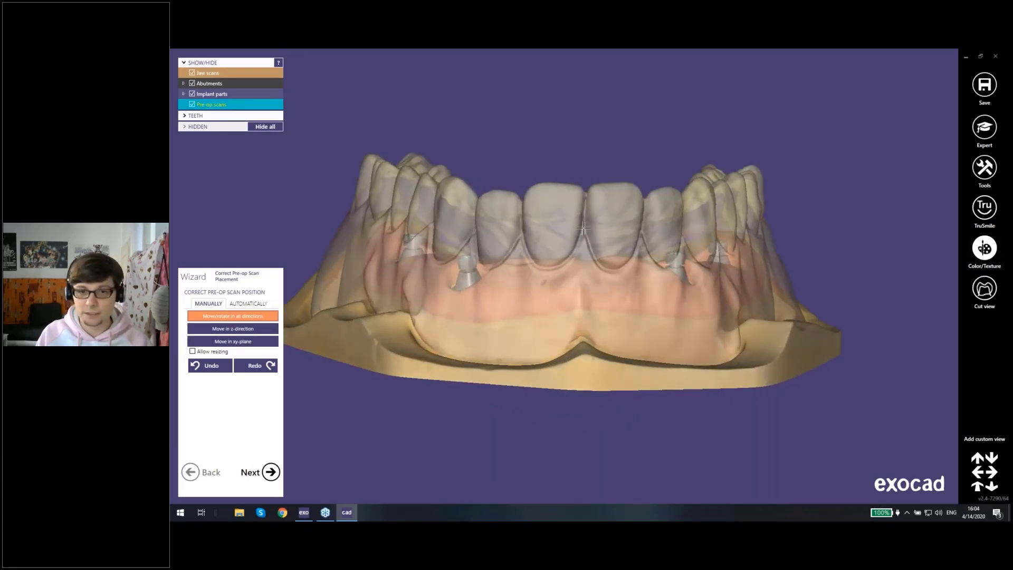
drag(559, 198, 568, 168)
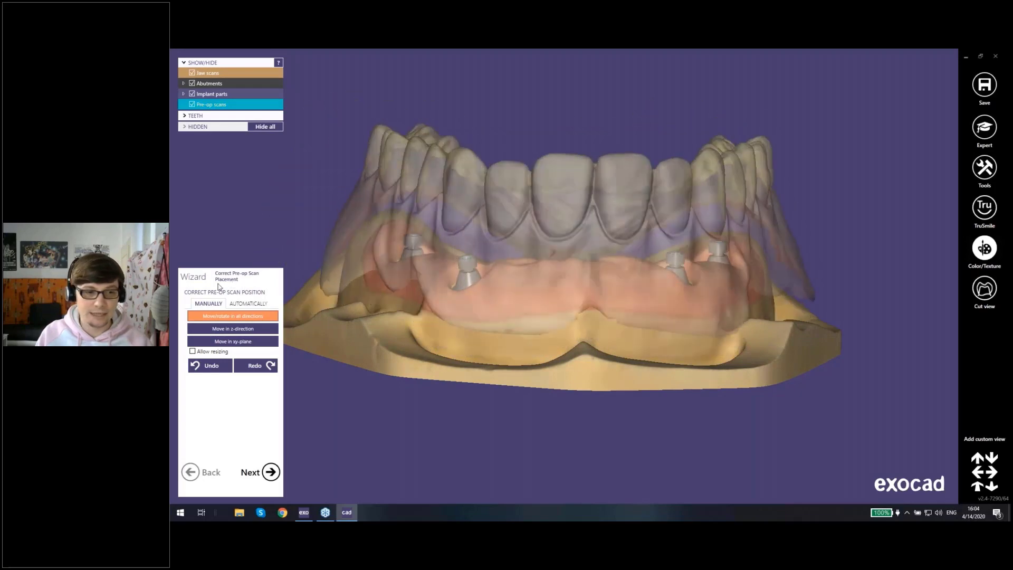
mouse_move(476, 282)
right_down()
mouse_move(471, 316)
mouse_move(468, 297)
right_up()
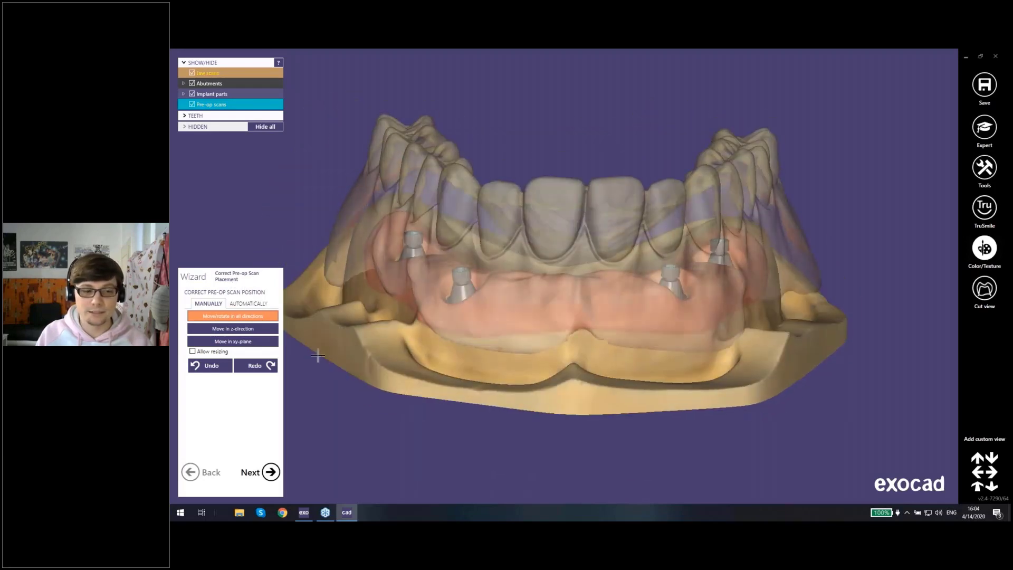
click(217, 372)
Step: Hide the pre-op scan to expose the jaw and implants, and accept the pre-op scan placement
right_drag(540, 340, 544, 295)
key(ctrl+p)
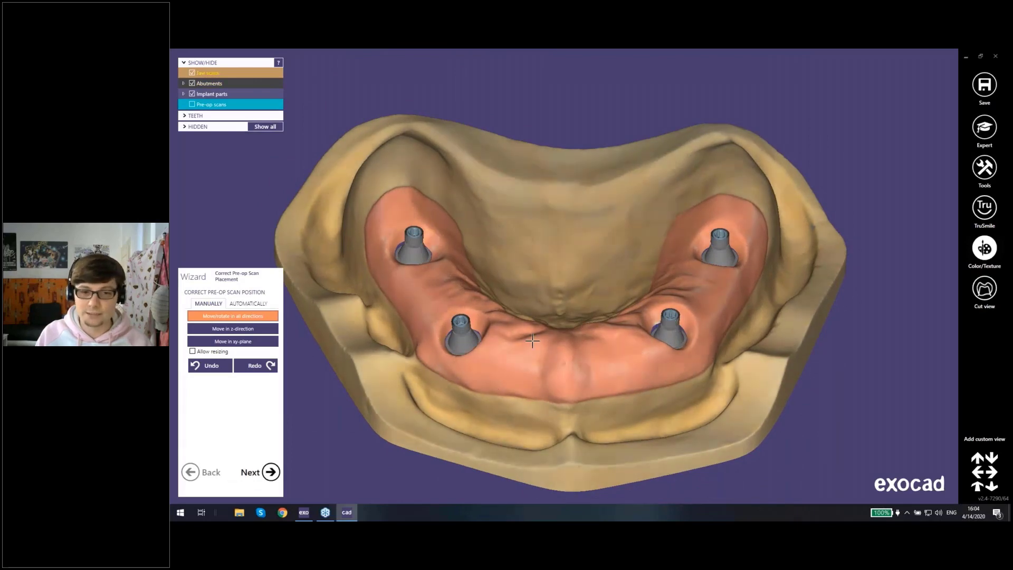
right_drag(532, 336, 534, 335)
click(271, 471)
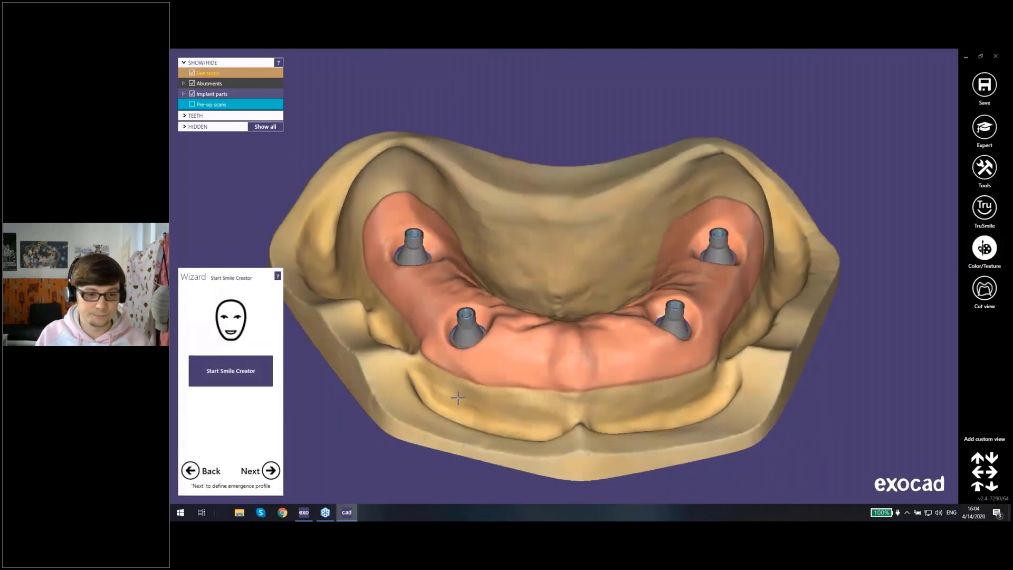
Step: Toggle the pre-op scan on and off, skip Smile Creator and proceed to defining the emergence profiles
right_drag(505, 386, 505, 381)
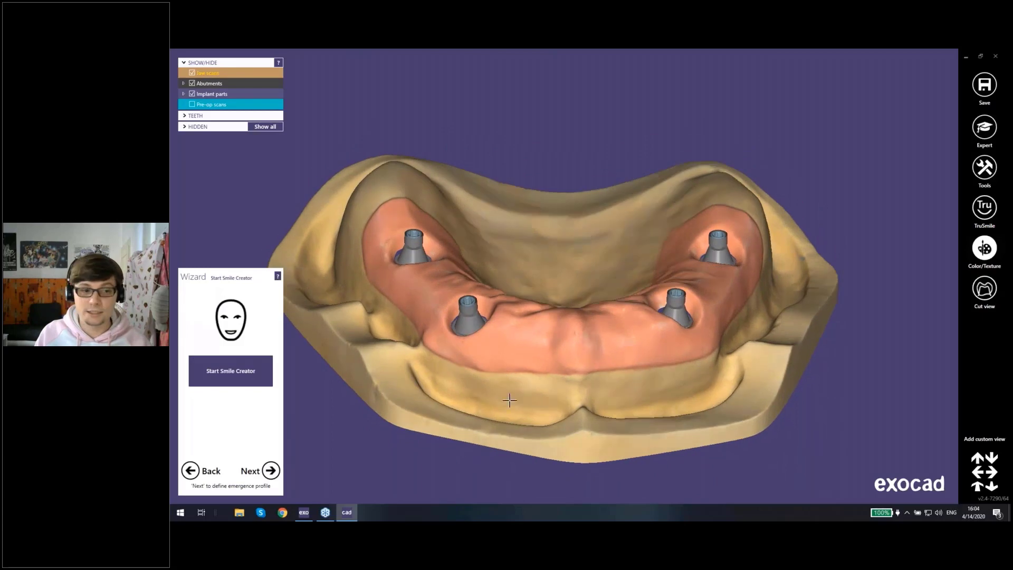
right_drag(449, 457, 538, 313)
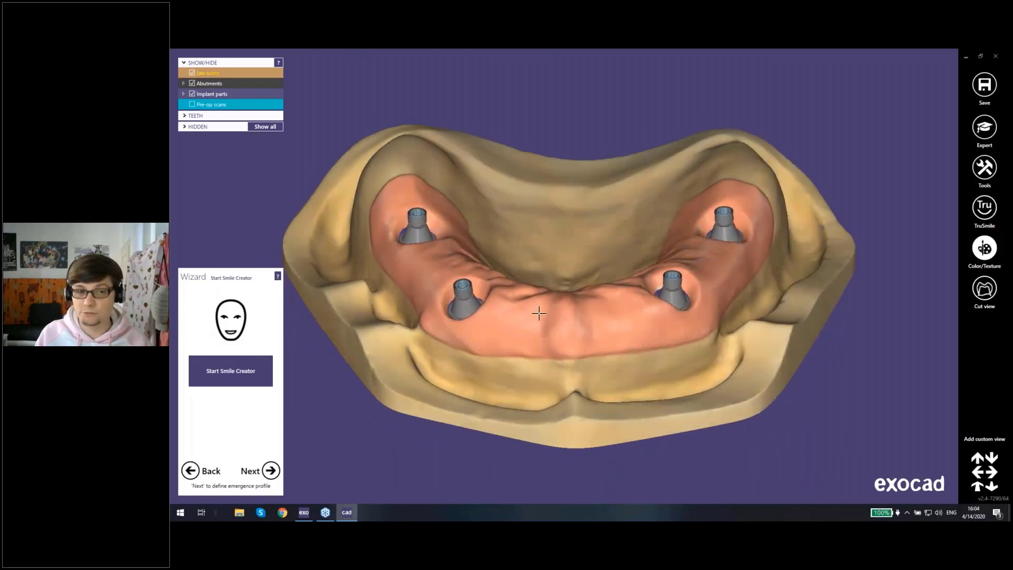
click(193, 104)
click(194, 105)
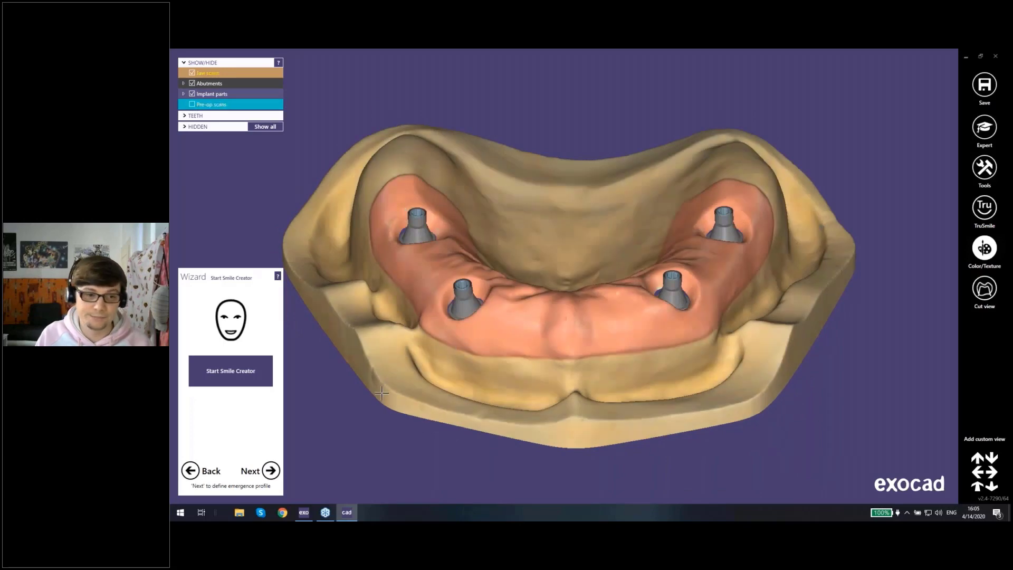
click(271, 470)
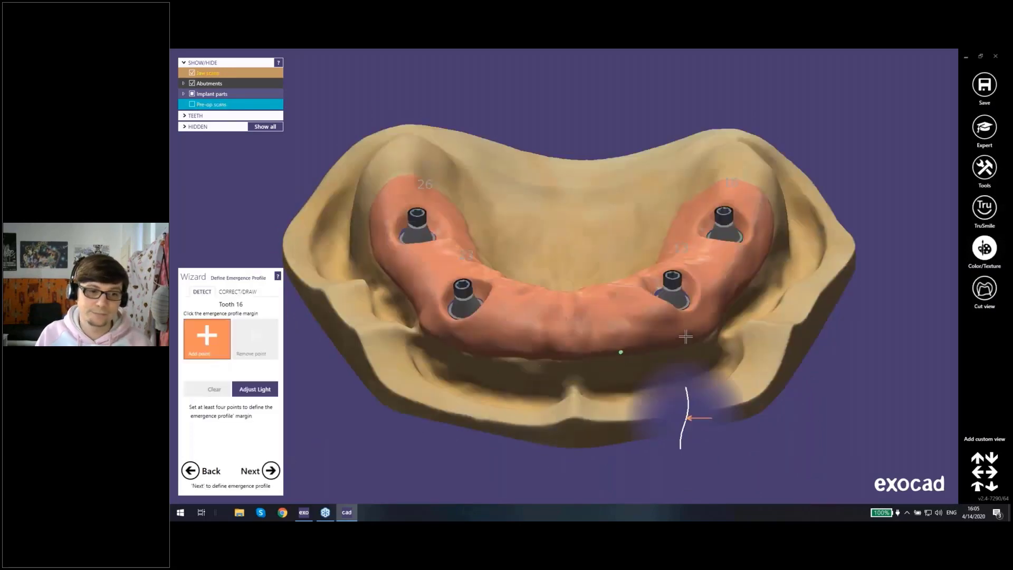
Step: Detect the emergence profile margin for tooth 16 from points set around its gingiva opening, and accept it
right_drag(741, 300, 736, 295)
middle_click(722, 245)
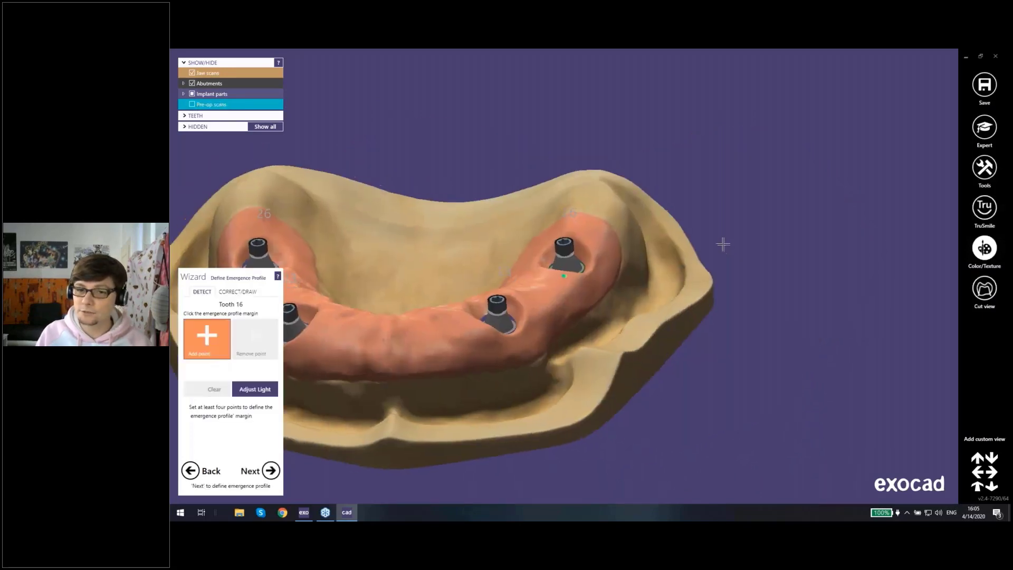
right_drag(723, 244, 723, 243)
scroll(724, 242, up, 3)
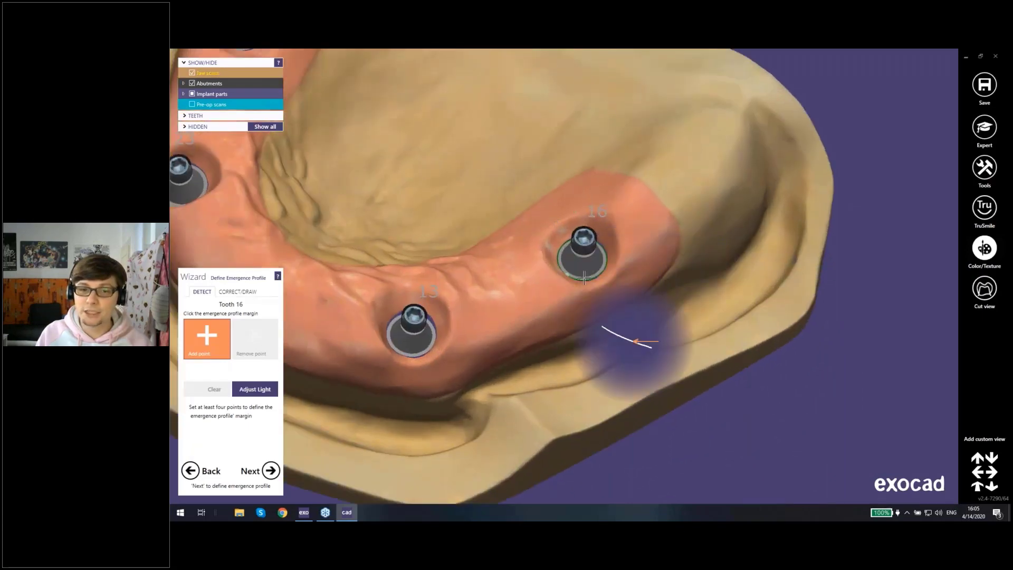
right_drag(609, 278, 473, 332)
scroll(611, 244, up, 3)
click(571, 268)
click(461, 327)
click(484, 267)
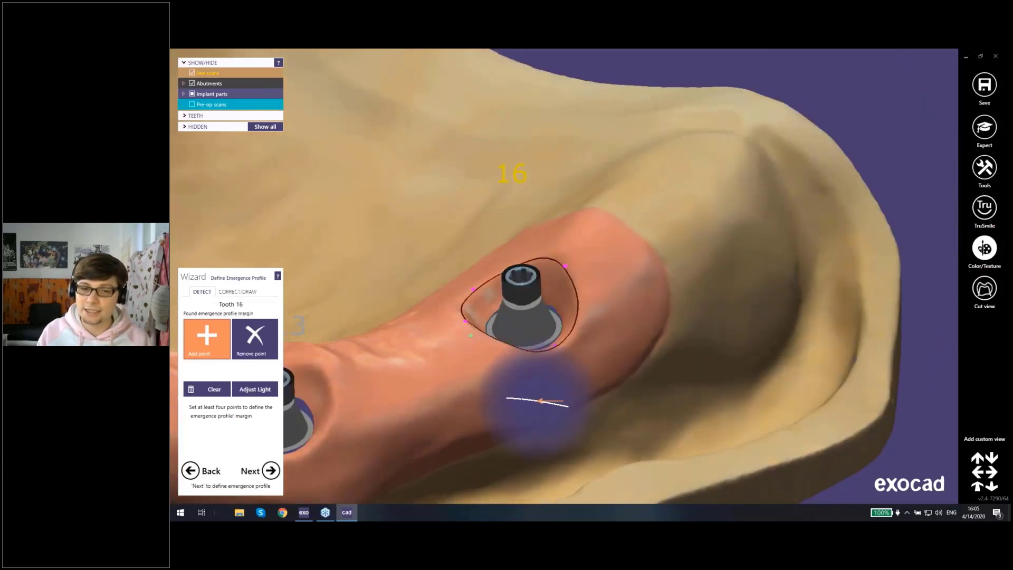
scroll(470, 335, down, 3)
middle_click(430, 350)
right_drag(574, 284, 570, 292)
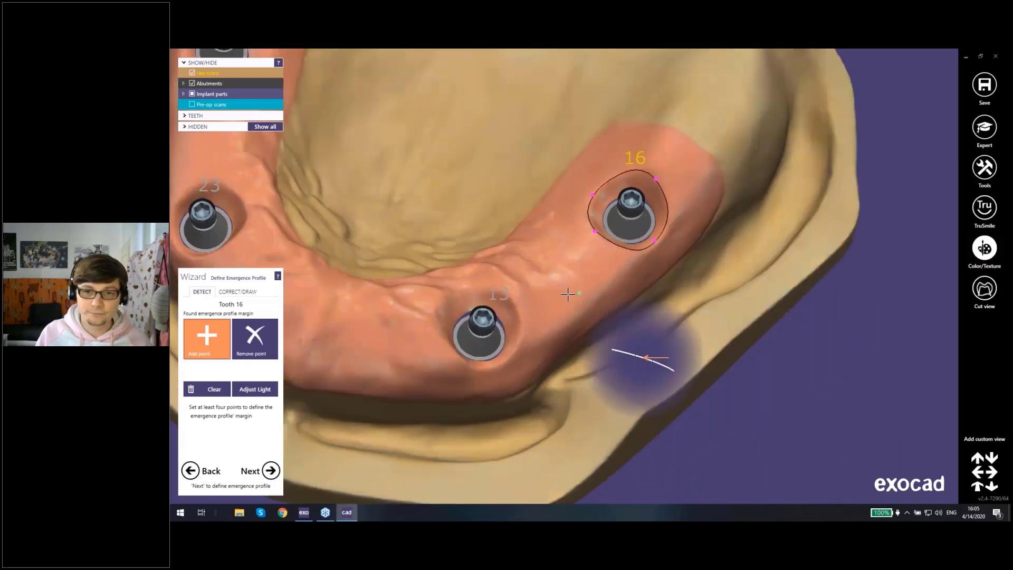
click(270, 469)
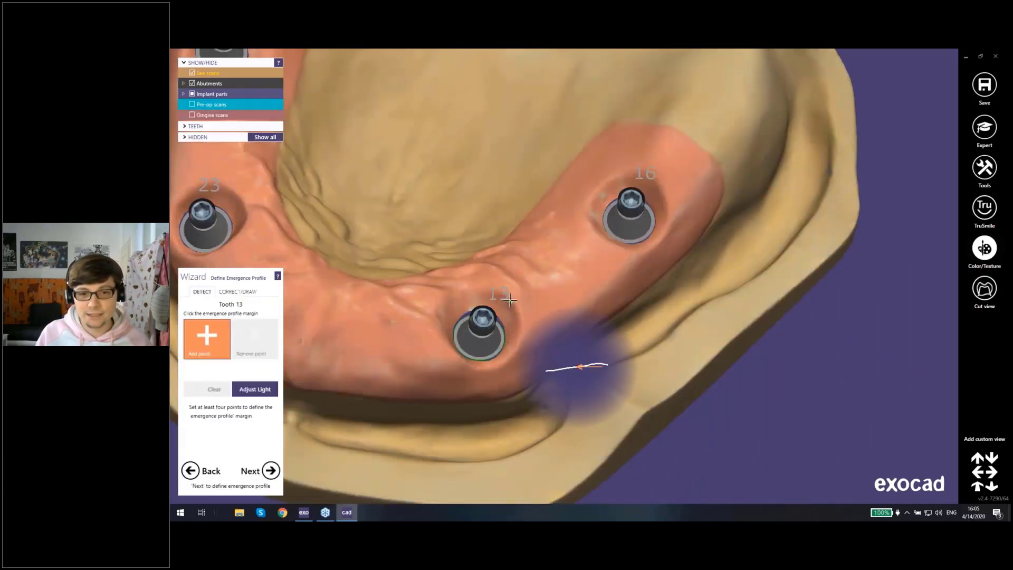
Step: Set four points around the gingiva opening of tooth 13 to detect its emergence profile margin
click(510, 301)
click(503, 360)
right_drag(490, 365, 349, 337)
click(441, 332)
click(465, 293)
Step: Check the tooth 13 margin up close in the correct/draw mode and accept it
click(256, 293)
scroll(439, 319, up, 4)
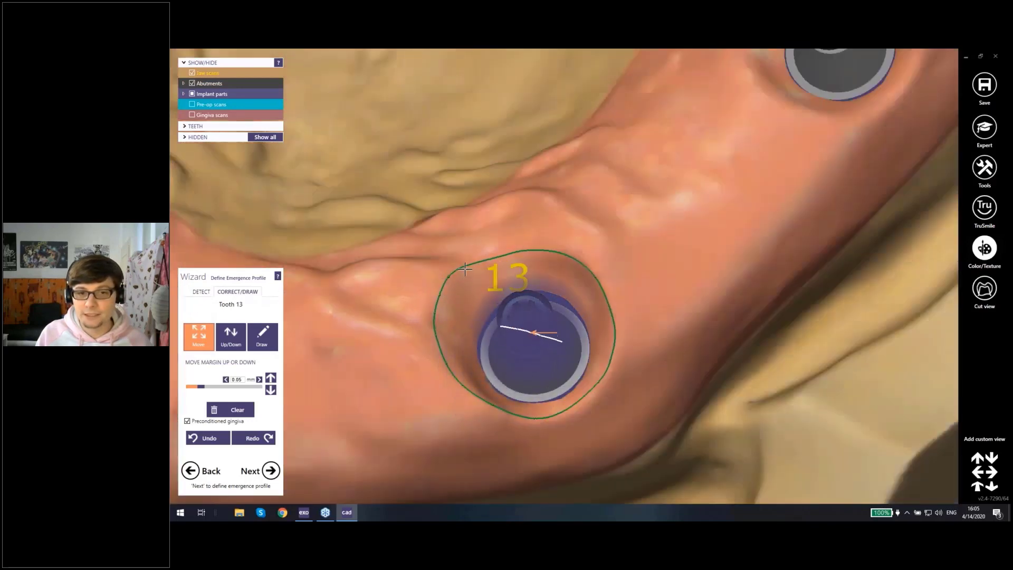
scroll(465, 273, down, 3)
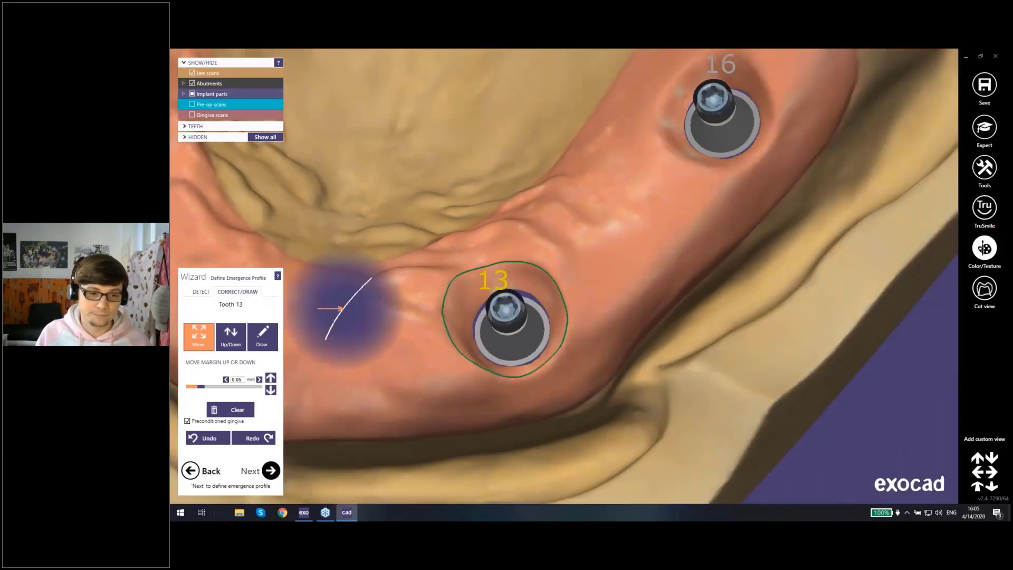
click(271, 470)
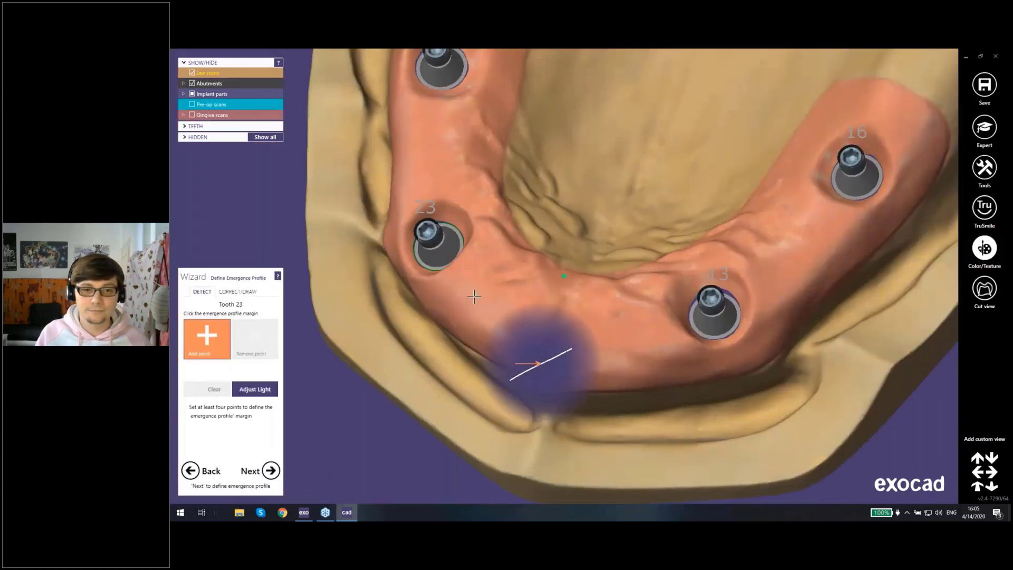
Step: Set four points around the gingiva opening of tooth 23 to detect its emergence profile margin, and accept it
right_drag(474, 297, 457, 259)
click(395, 246)
click(452, 245)
click(452, 293)
scroll(402, 301, up, 2)
click(402, 302)
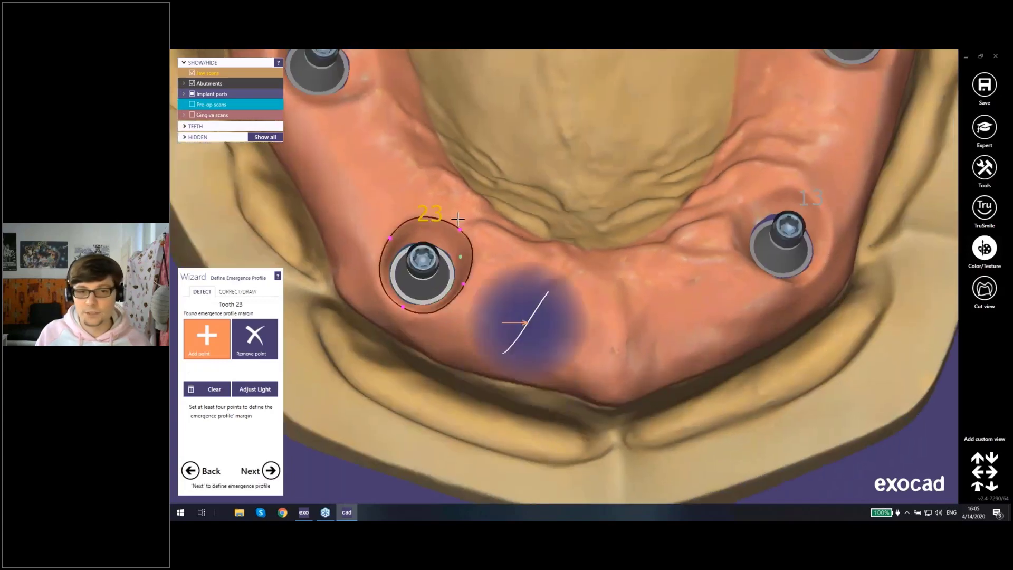
click(272, 471)
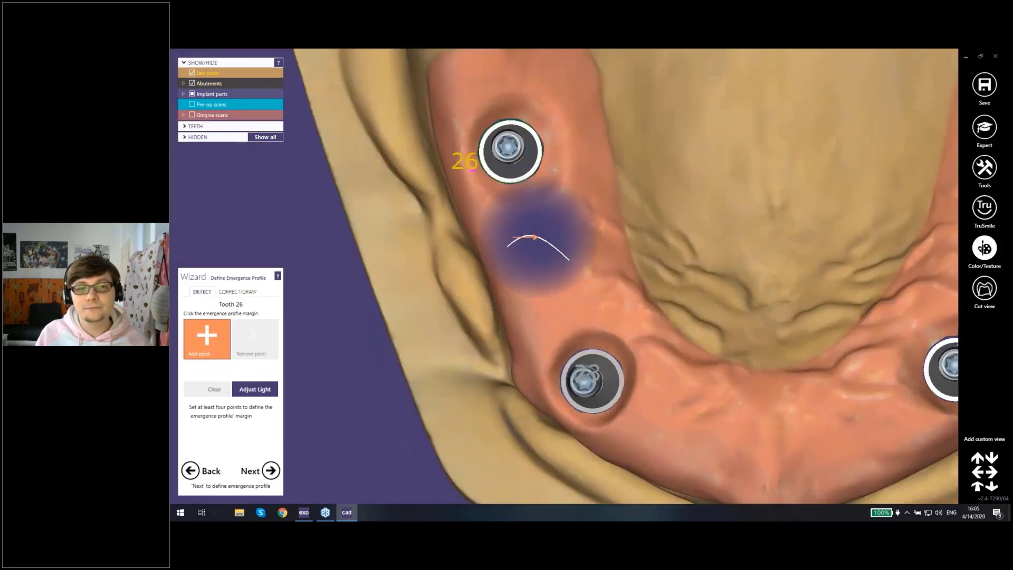
Step: Place the remaining points around the gingiva opening of tooth 26 to detect its emergence profile margin
click(499, 106)
click(560, 142)
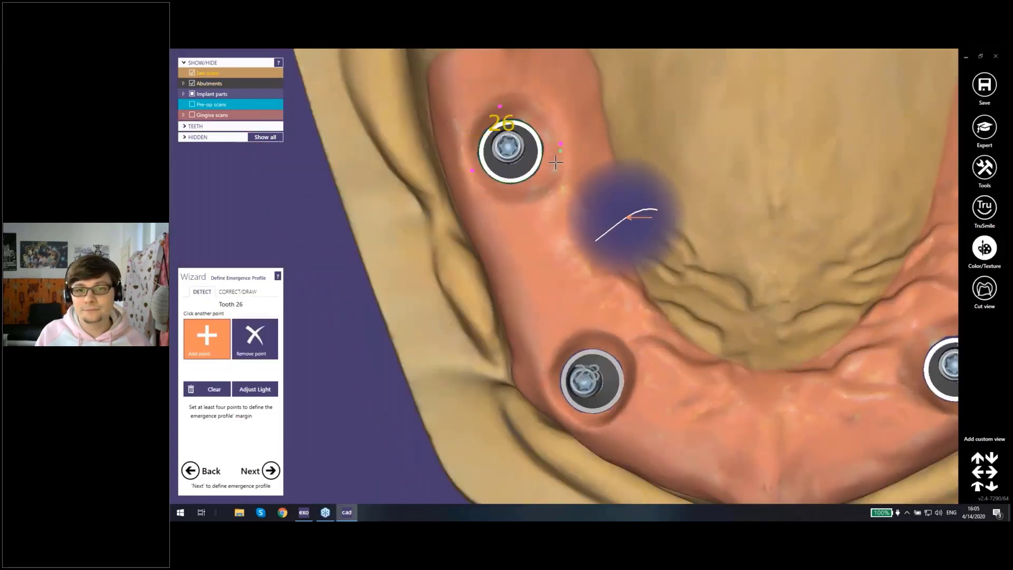
click(528, 202)
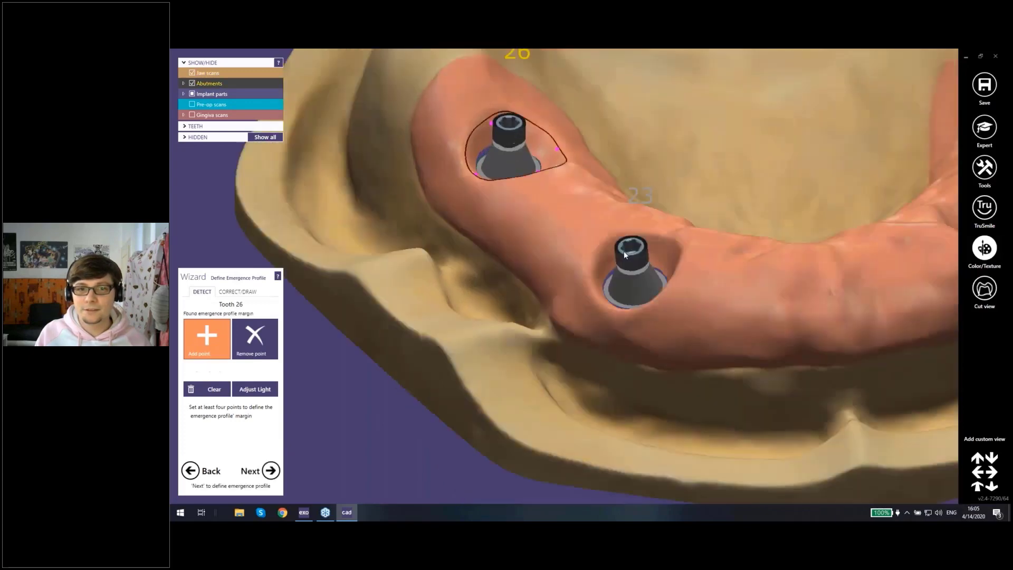
Step: Accept the tooth 26 emergence profile margin and proceed to tooth placement, checking the default teeth on the arch
right_drag(623, 252, 624, 257)
click(279, 472)
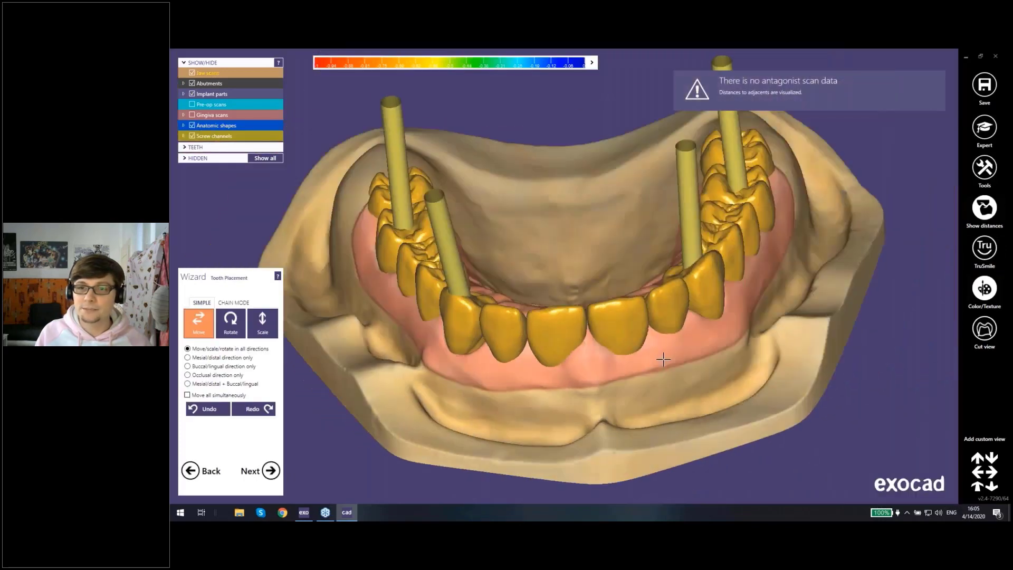
right_drag(663, 359, 615, 391)
scroll(633, 372, down, 3)
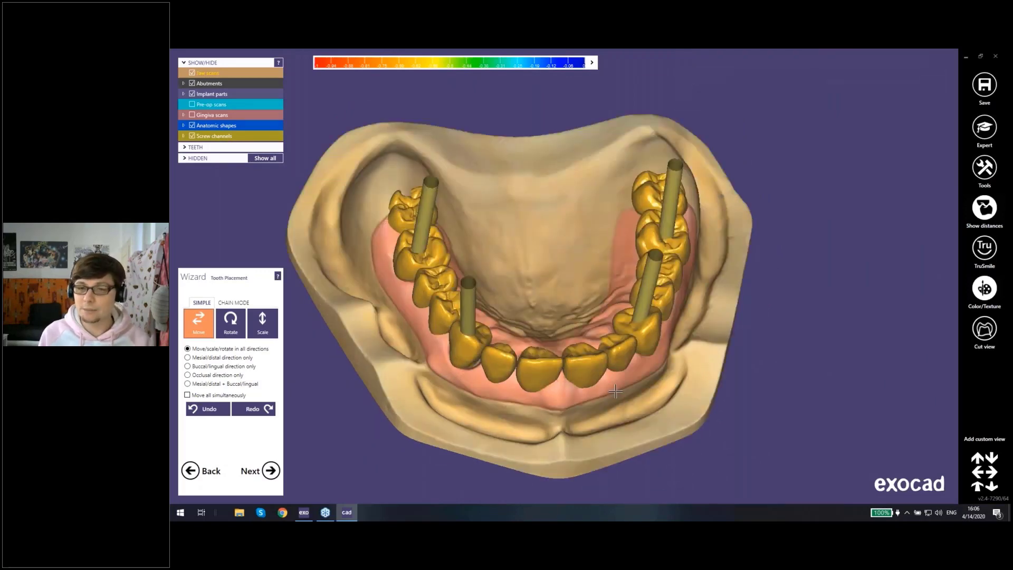
right_drag(616, 391, 530, 232)
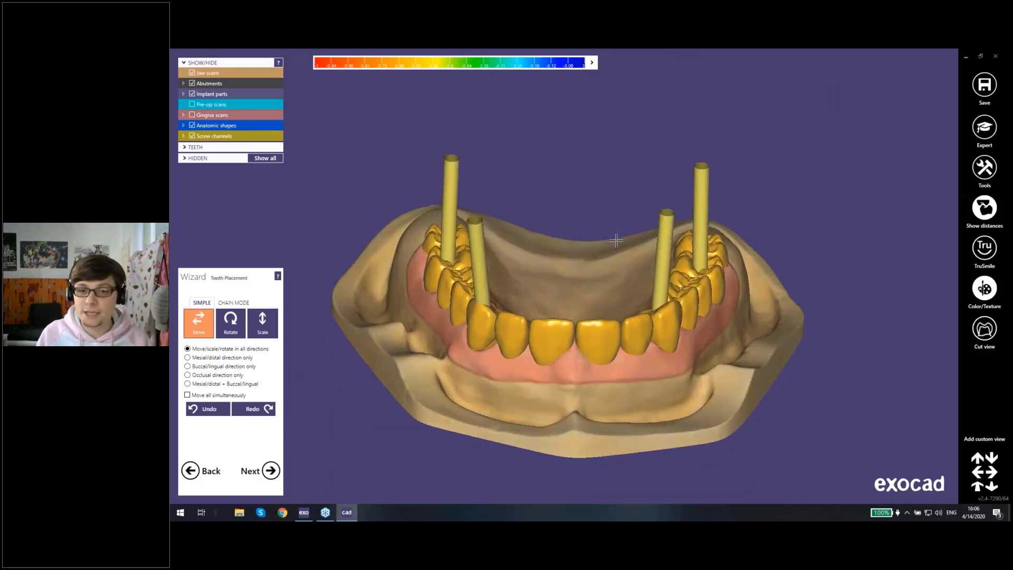
right_drag(672, 233, 547, 211)
Step: Replace the model teeth with the e-xofan tooth library, confirming that the previous designs are discarded
right_click(547, 208)
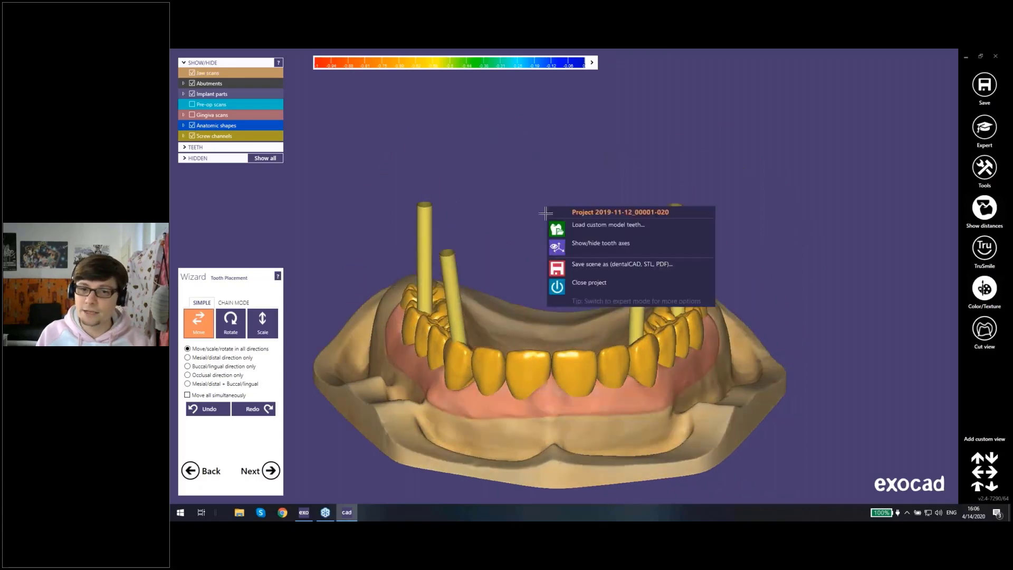
click(633, 228)
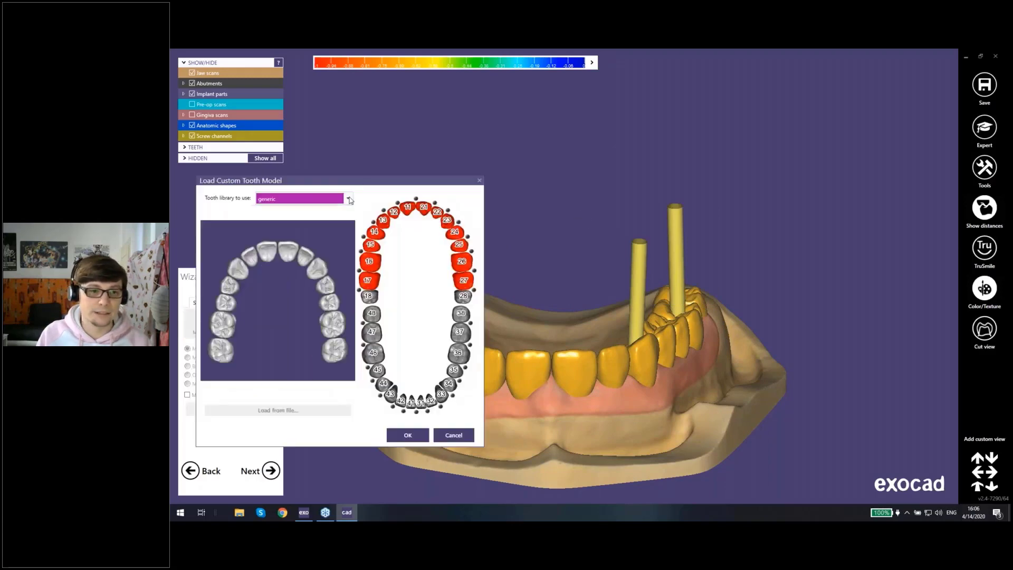
click(348, 199)
click(294, 274)
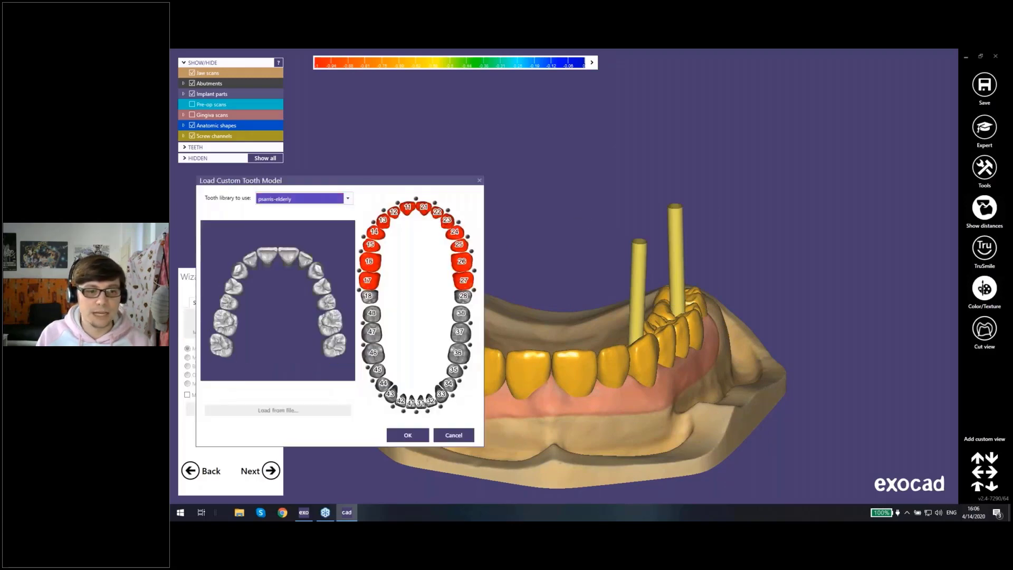
click(348, 199)
scroll(278, 278, up, 5)
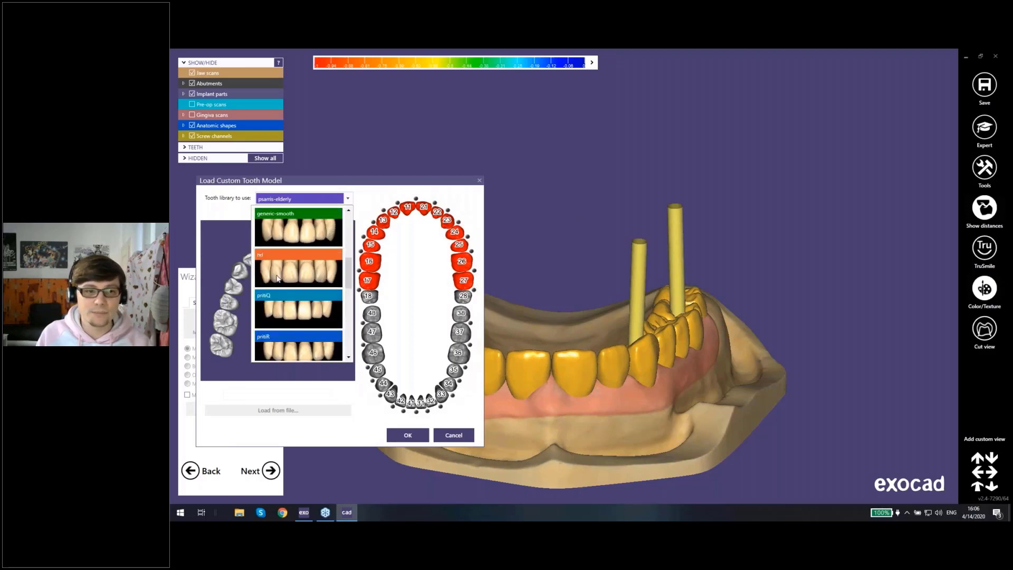
click(275, 265)
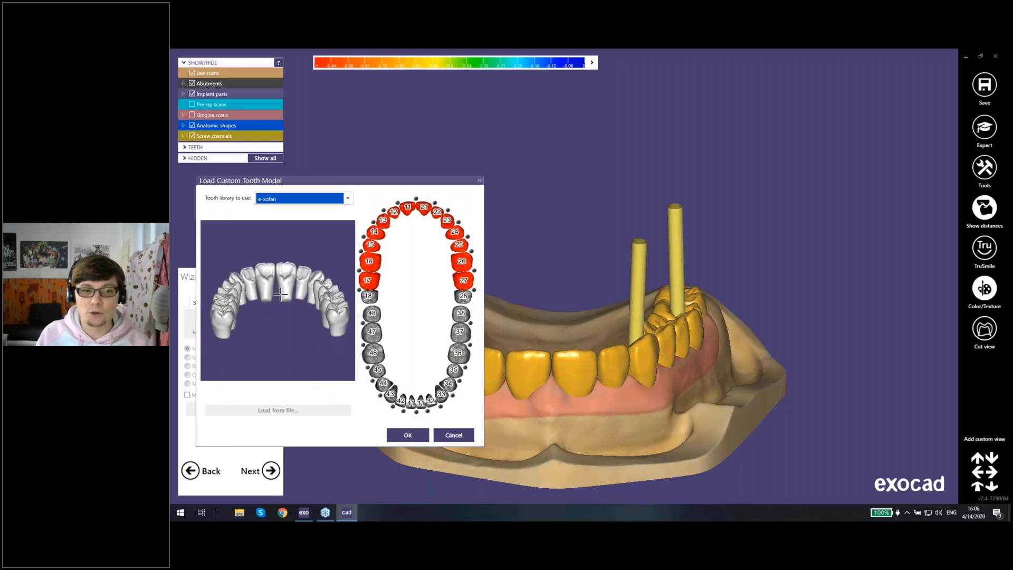
click(408, 436)
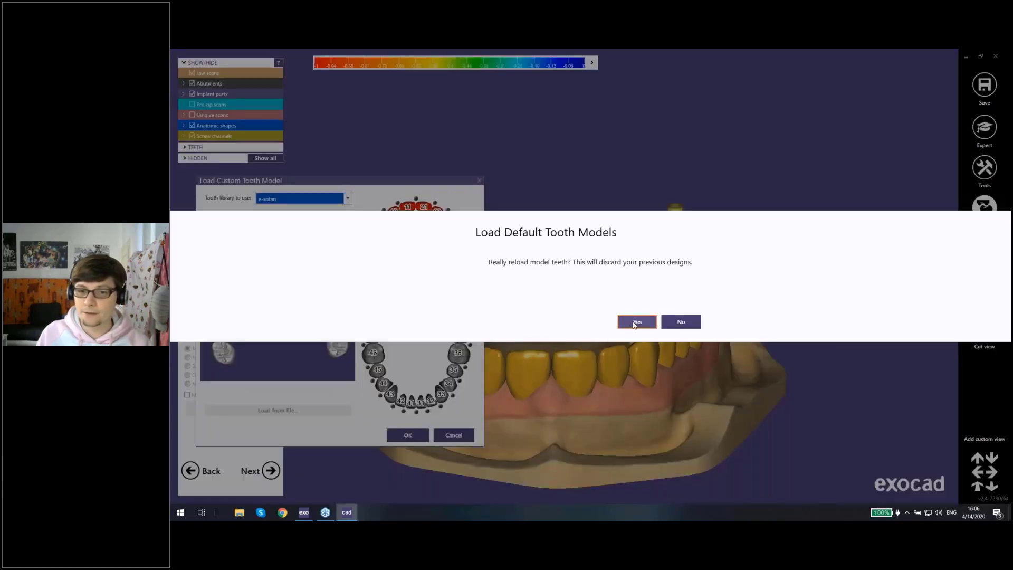
click(636, 322)
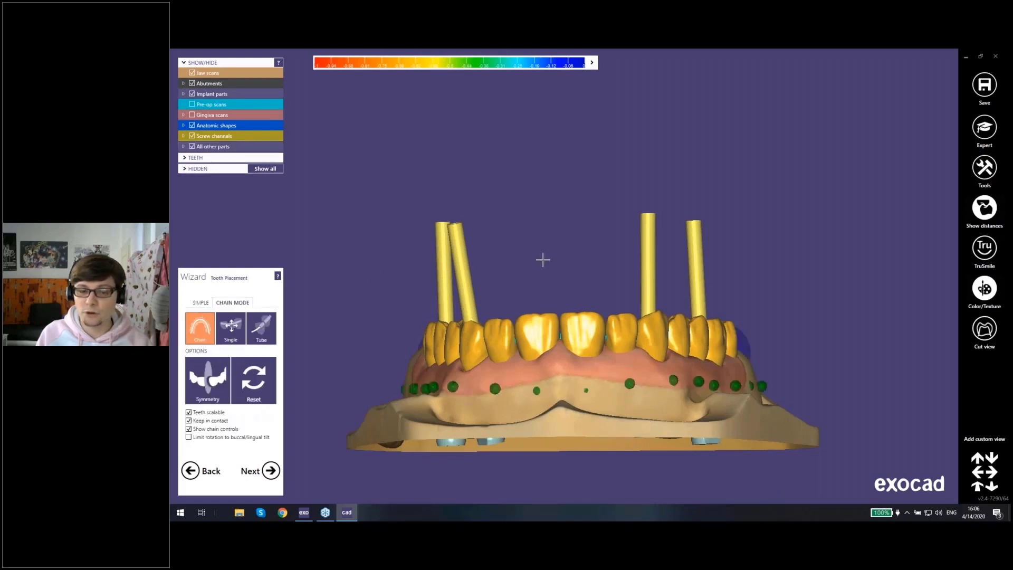
Step: Display the pre-op scans over the tooth setup as a reference for placement
drag(498, 336, 534, 254)
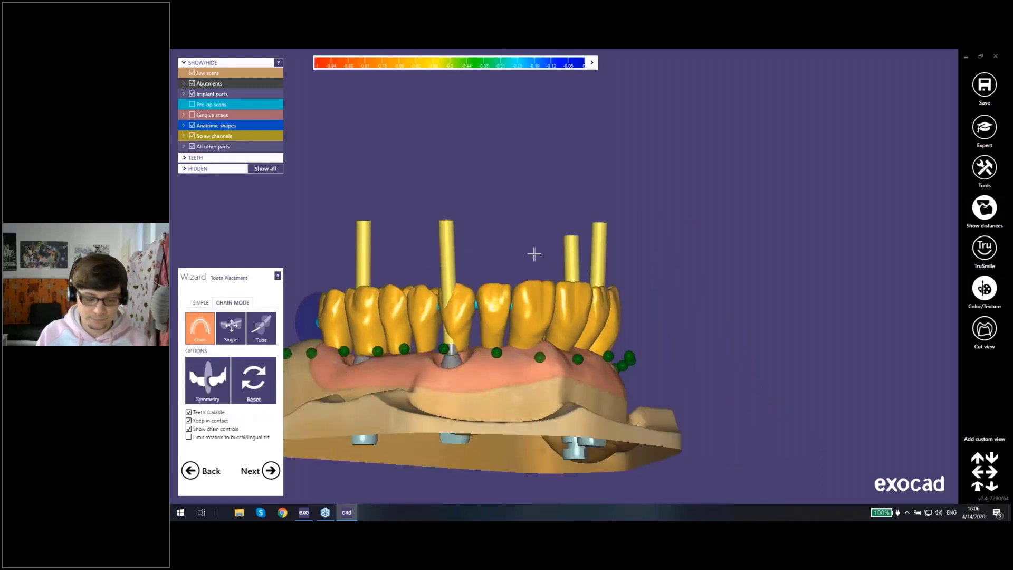
key(p)
right_drag(626, 201, 655, 264)
Step: Shift the whole tooth chain relative to the pre-op scans and turn off the distance display
middle_drag(673, 191, 659, 229)
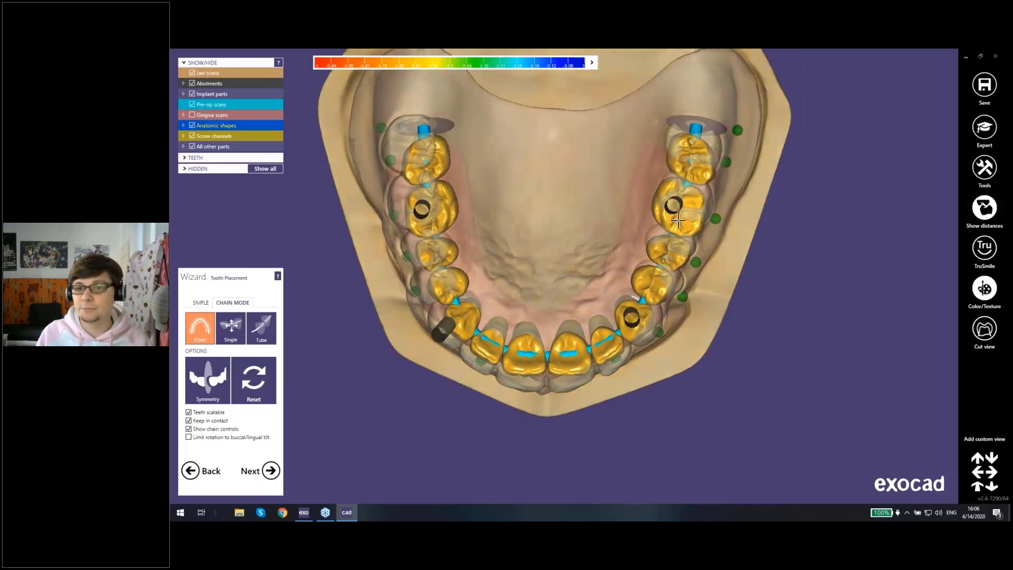
drag(681, 225, 687, 216)
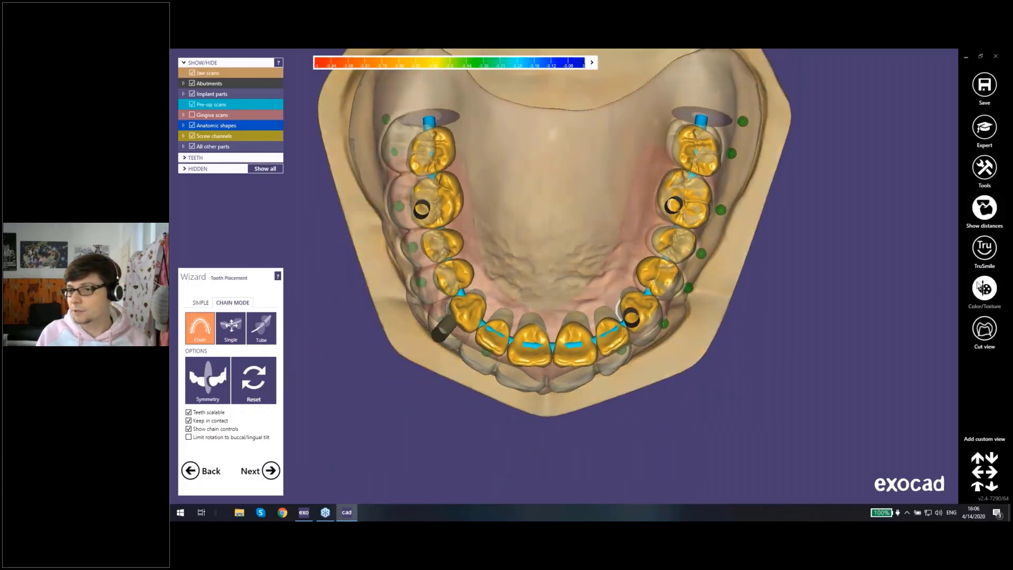
click(975, 214)
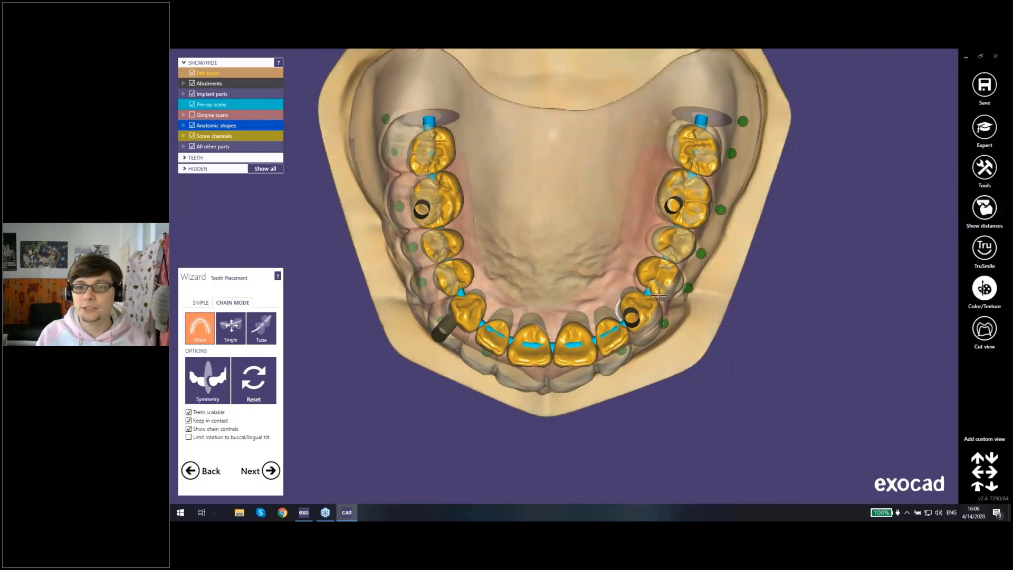
Step: Lock tooth 16 in the chain over its implant
right_drag(746, 244, 608, 352)
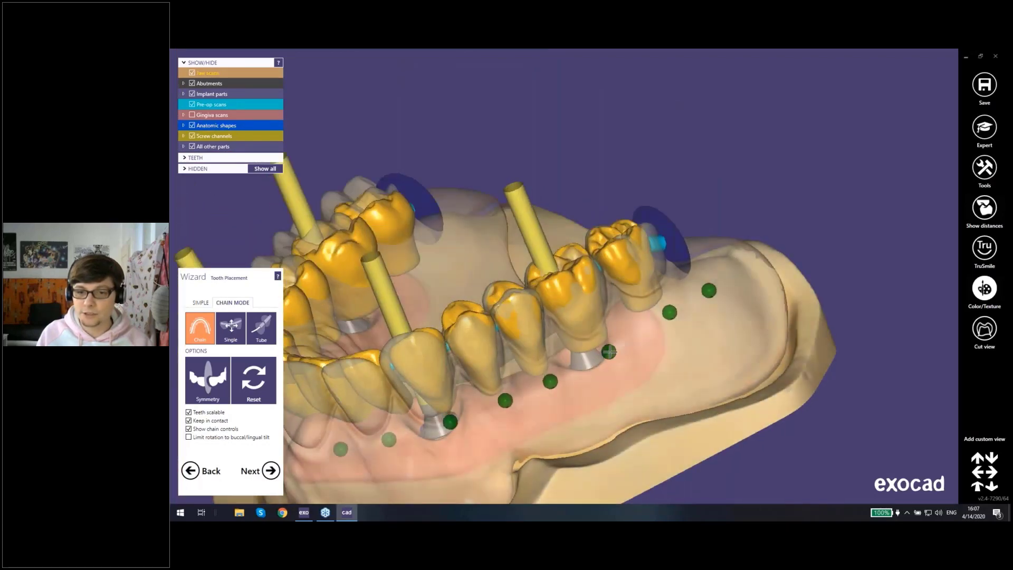
scroll(604, 352, down, 5)
right_drag(527, 357, 550, 382)
scroll(447, 264, up, 4)
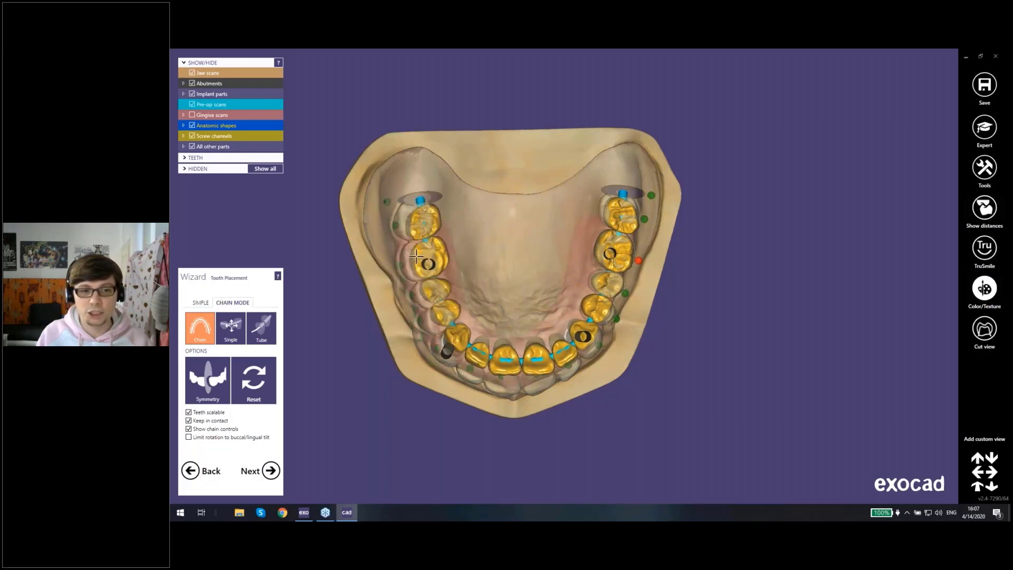
Step: Adjust tooth 26 over its implant and screw channel and lock it in the chain
right_drag(413, 264, 419, 260)
scroll(474, 307, up, 4)
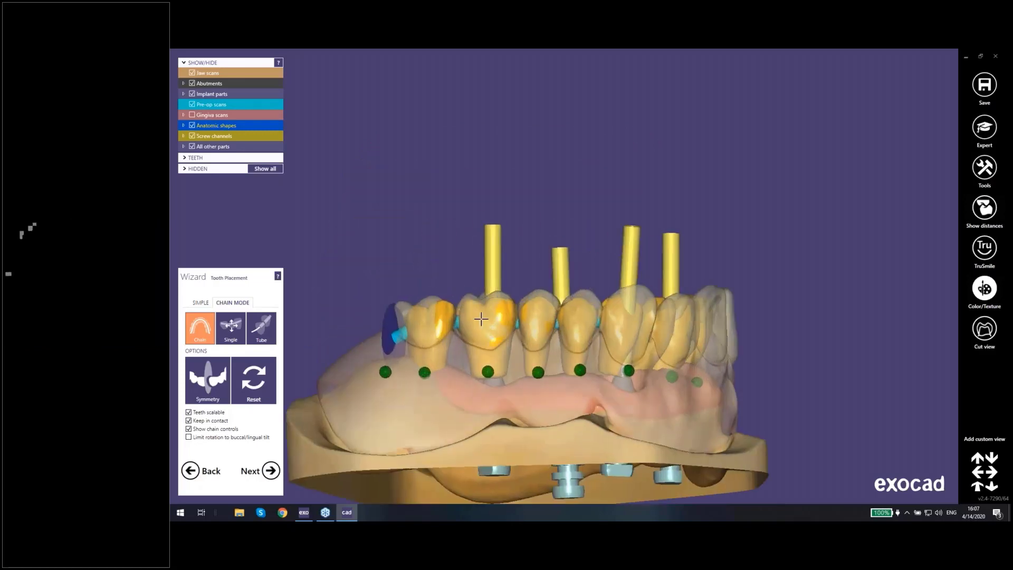
right_drag(548, 313, 546, 354)
middle_drag(546, 320, 536, 186)
right_drag(536, 186, 526, 349)
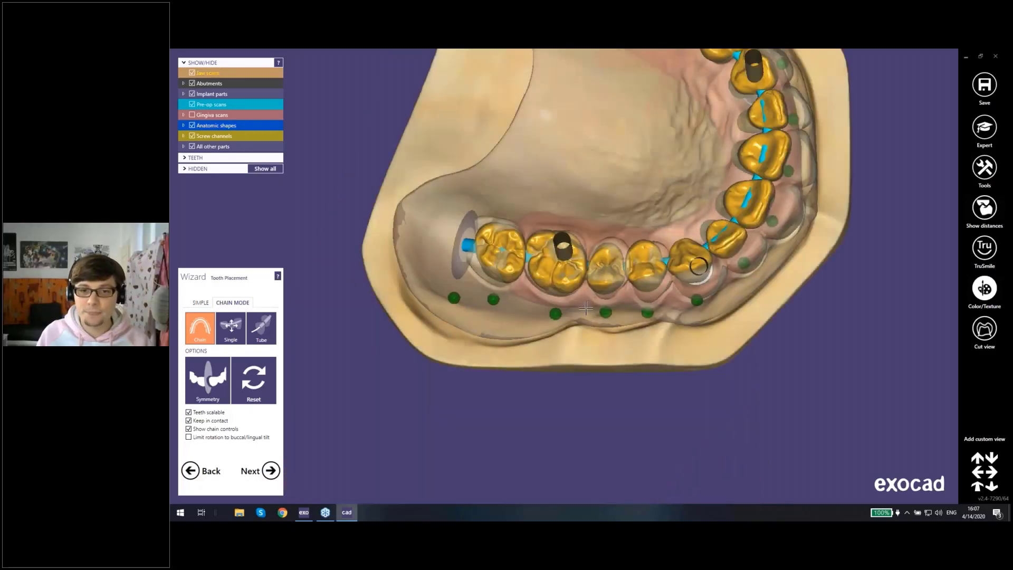
right_drag(586, 308, 560, 348)
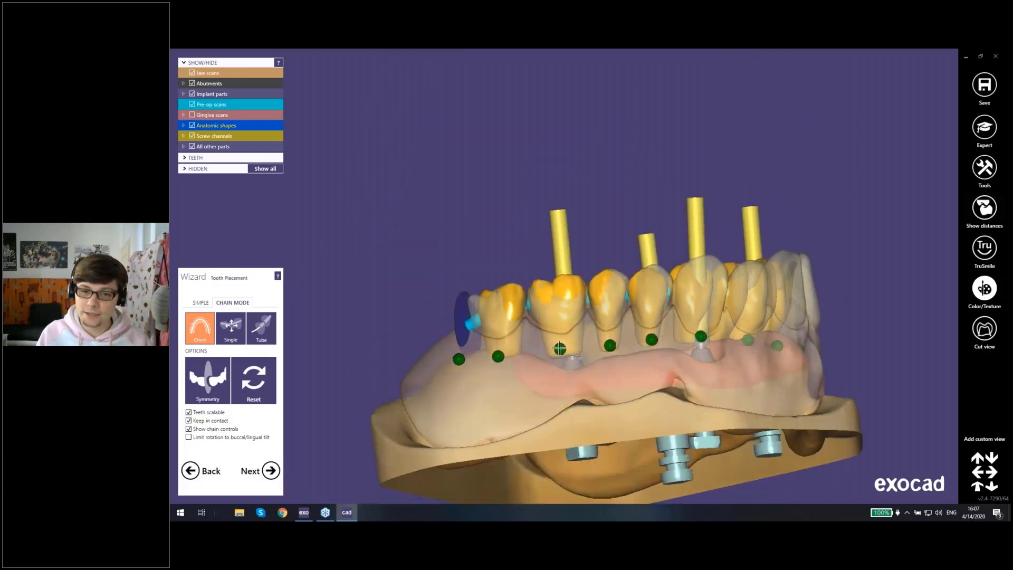
Step: Position tooth 13 over its implant against the pre-op scan and lock it in the chain
right_drag(740, 309, 749, 248)
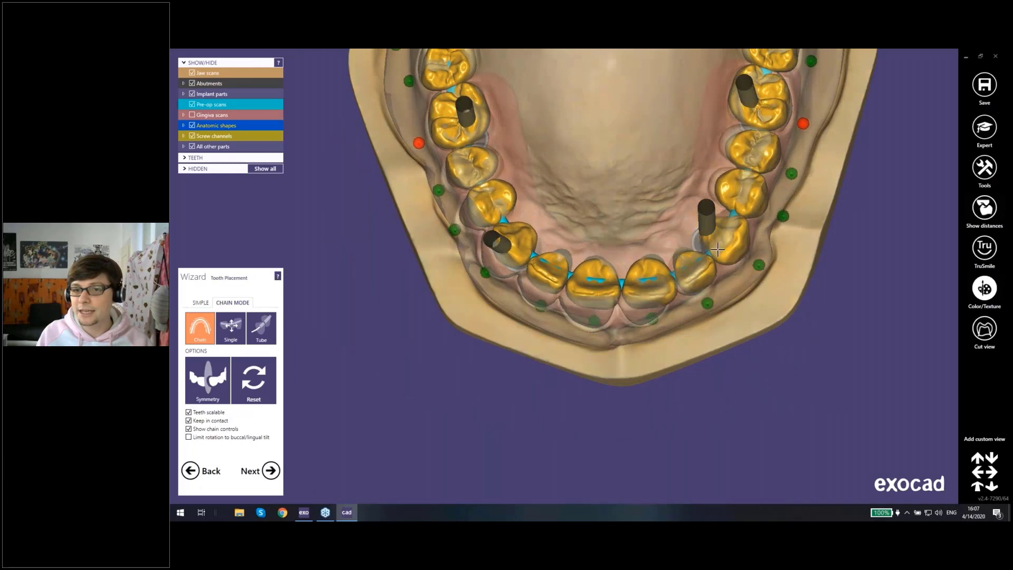
right_drag(730, 244, 715, 224)
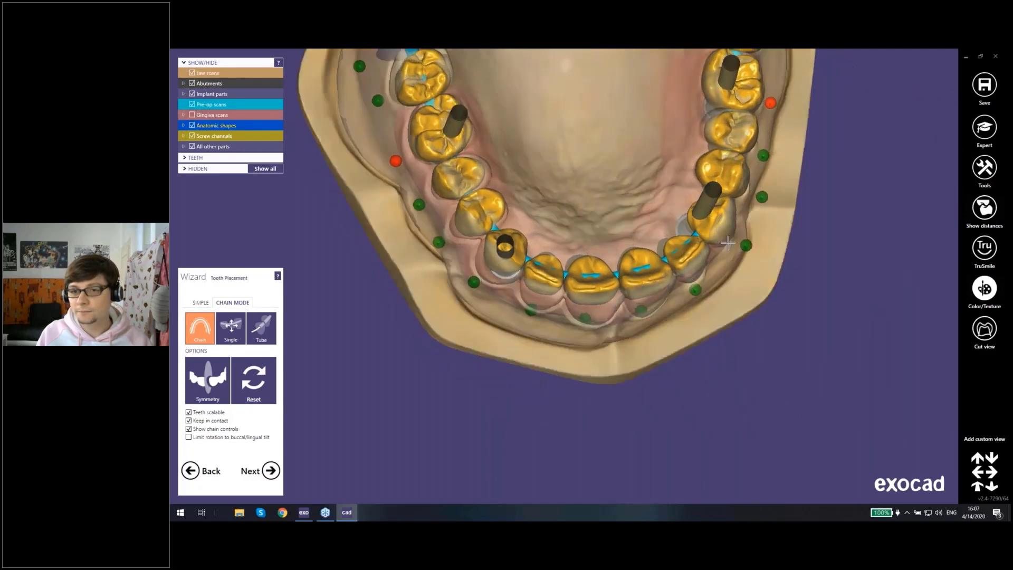
right_drag(727, 243, 512, 249)
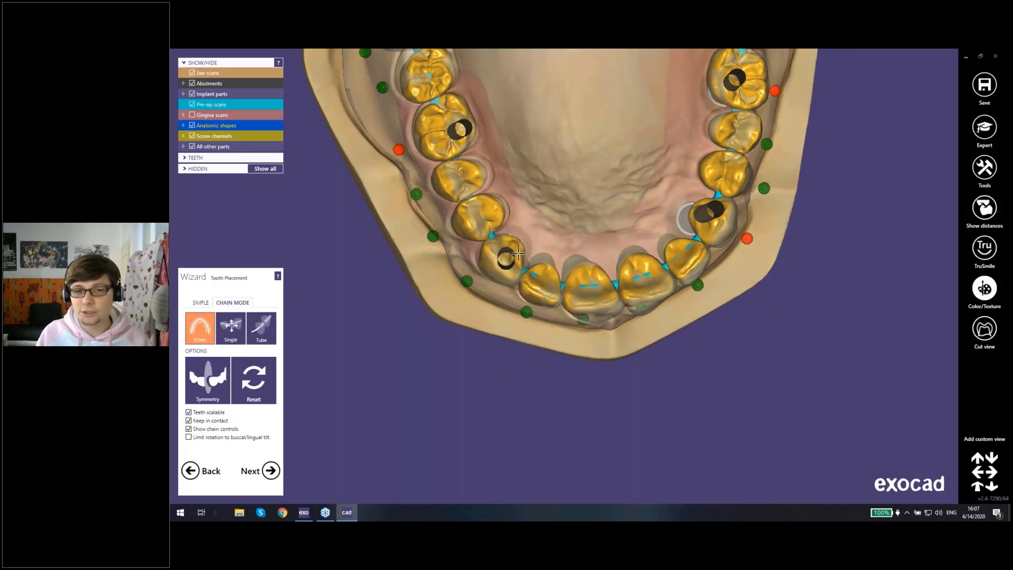
Step: Lock tooth 23 in the chain and fine-tune its position around the screw channel
right_drag(502, 245, 476, 250)
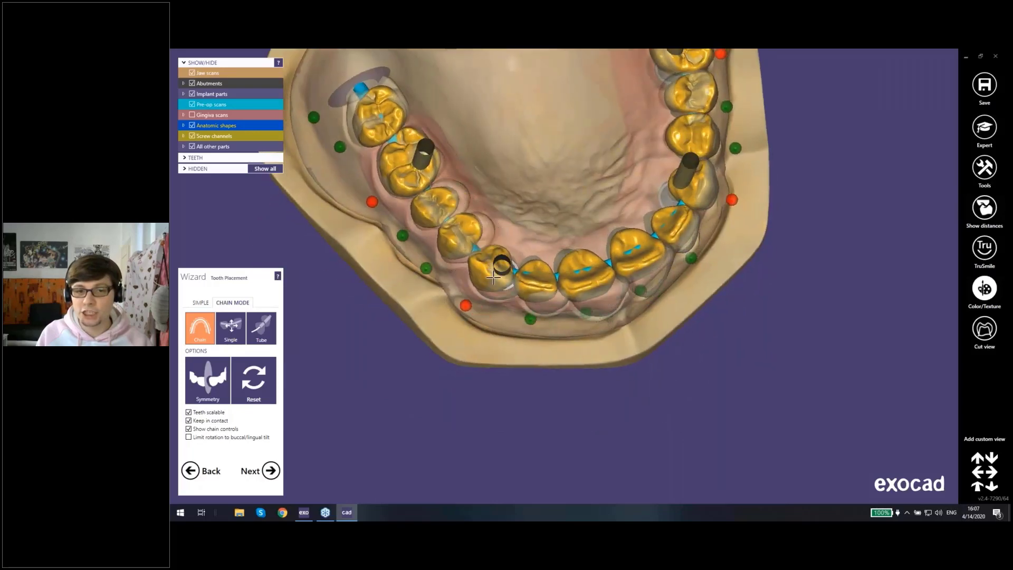
right_drag(496, 280, 502, 265)
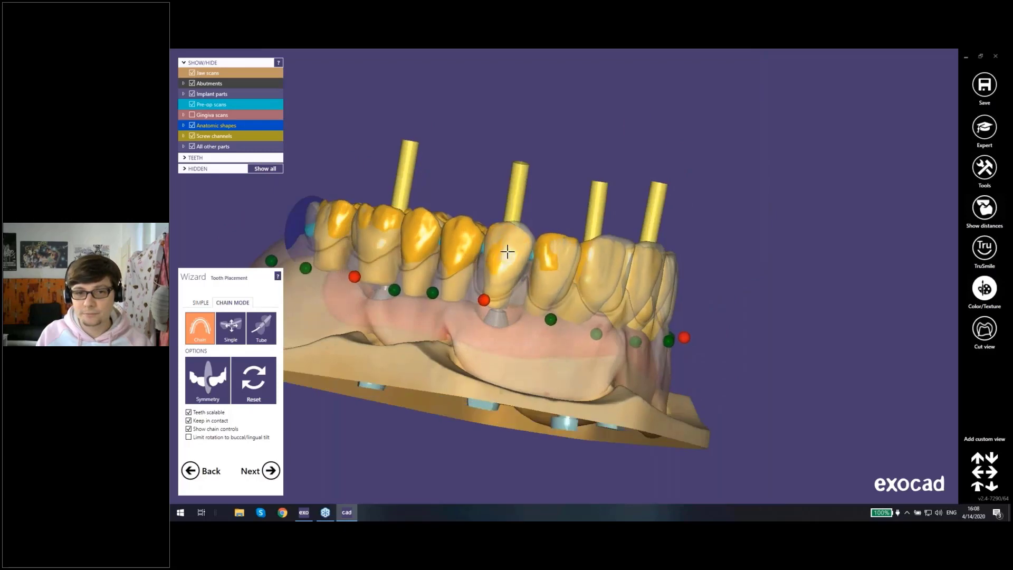
right_drag(509, 254, 529, 269)
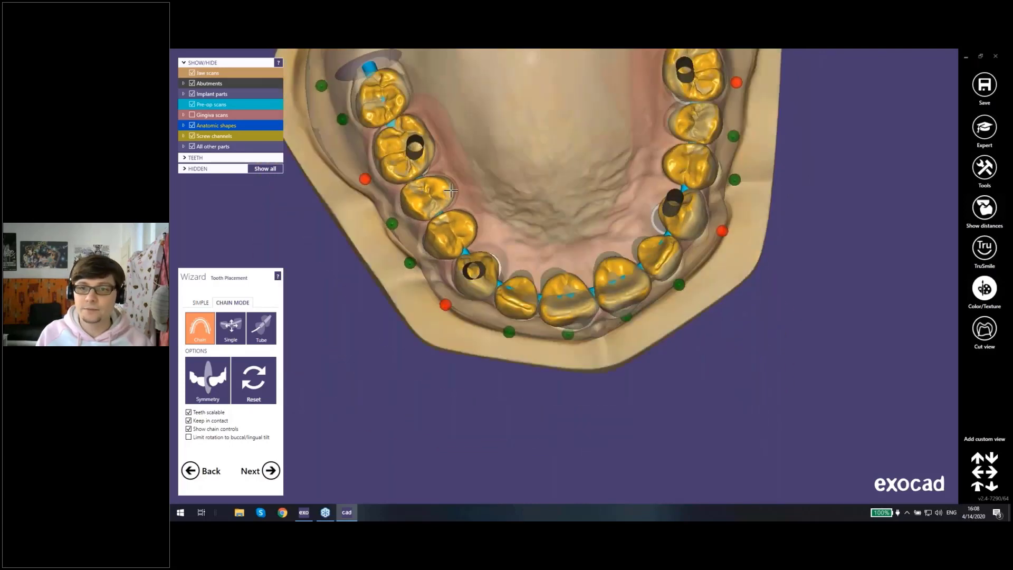
Step: Check the tooth arrangement from all sides against the pre-op scans and proceed to generating the abutment bottoms
middle_click(561, 200)
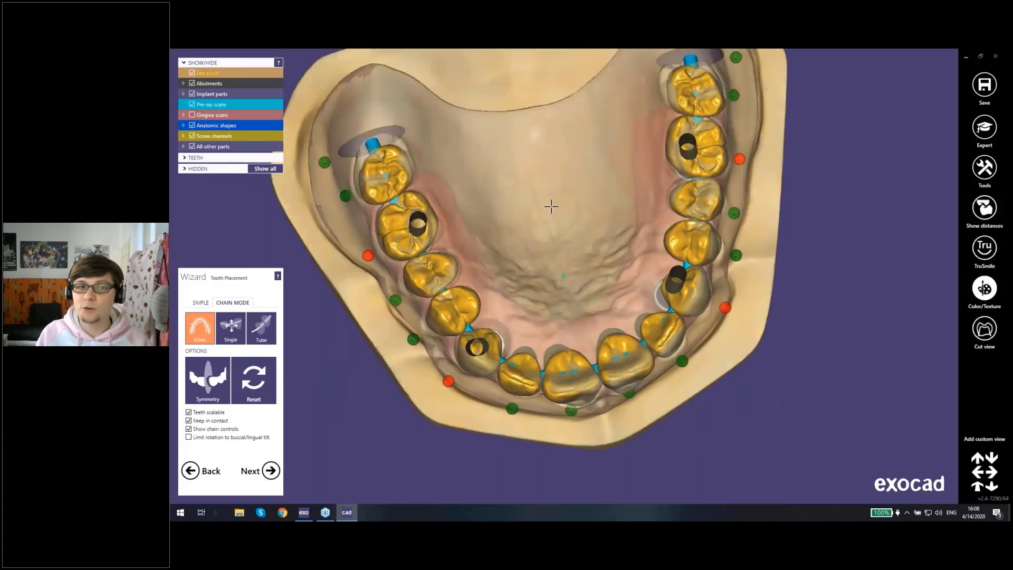
right_drag(551, 206, 475, 124)
scroll(756, 194, down, 3)
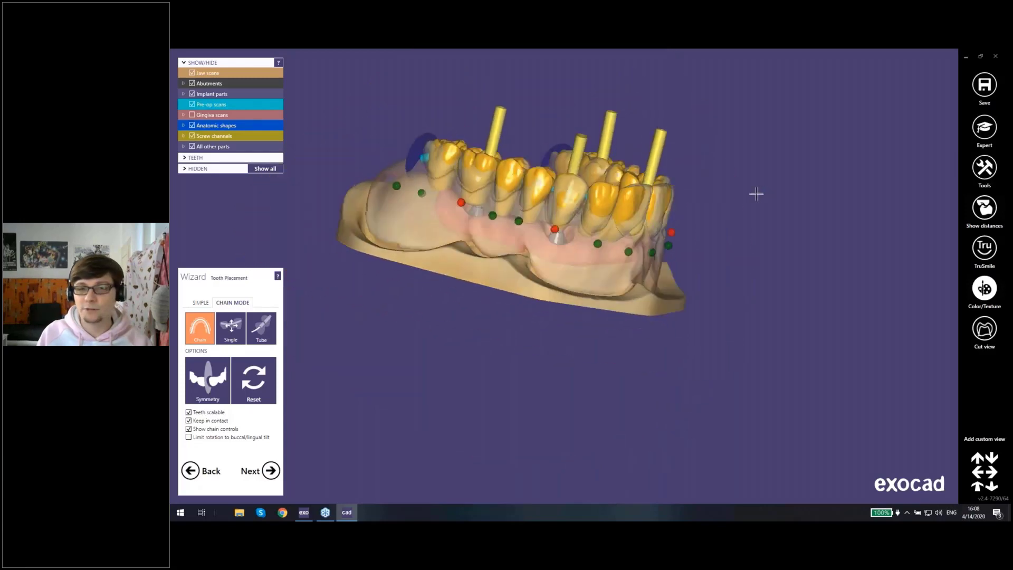
right_drag(756, 194, 507, 182)
scroll(563, 250, up, 5)
middle_click(378, 313)
right_drag(474, 245, 506, 272)
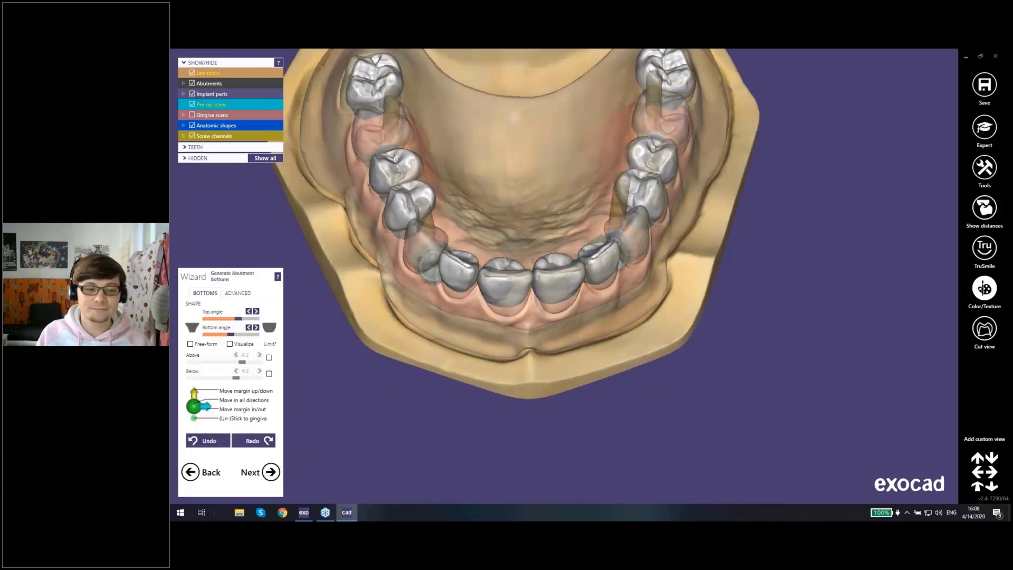
Step: Hide the pre-op scans, anatomic shapes and jaw scans to isolate the abutment bottoms on the implants
right_drag(505, 331, 406, 304)
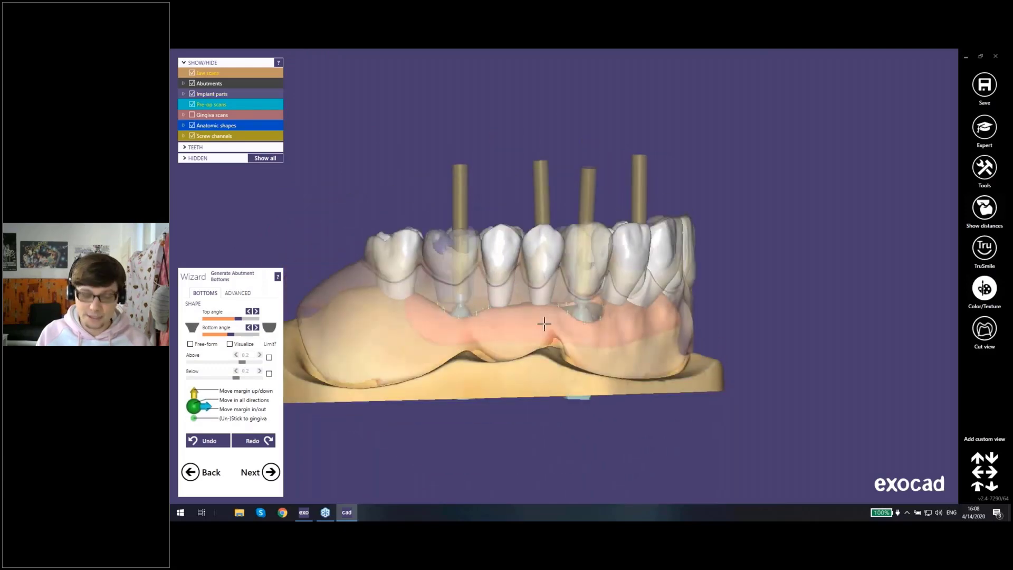
ctrl+scroll(543, 323, down, 2)
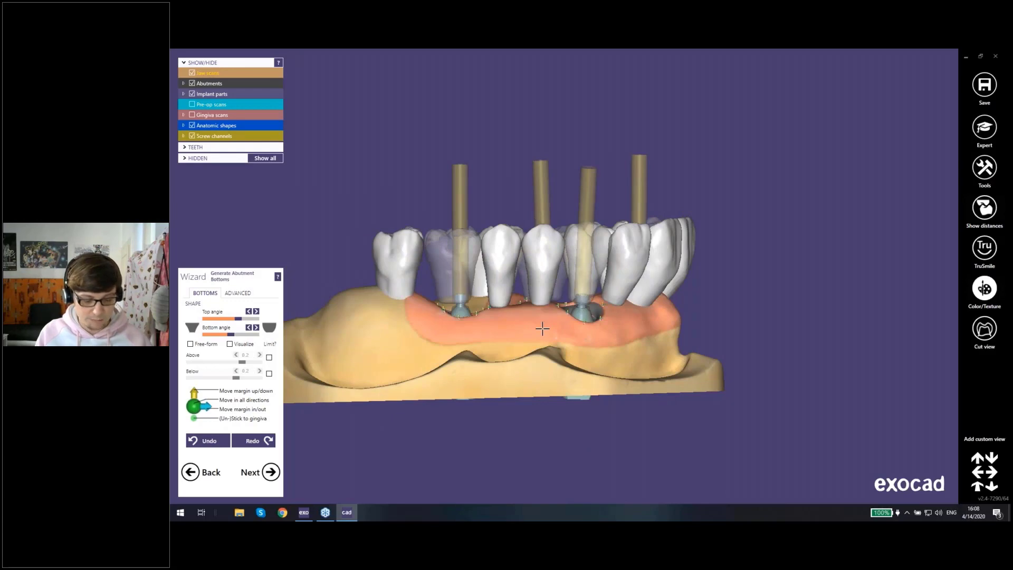
ctrl+scroll(542, 328, down, 2)
right_drag(547, 314, 547, 310)
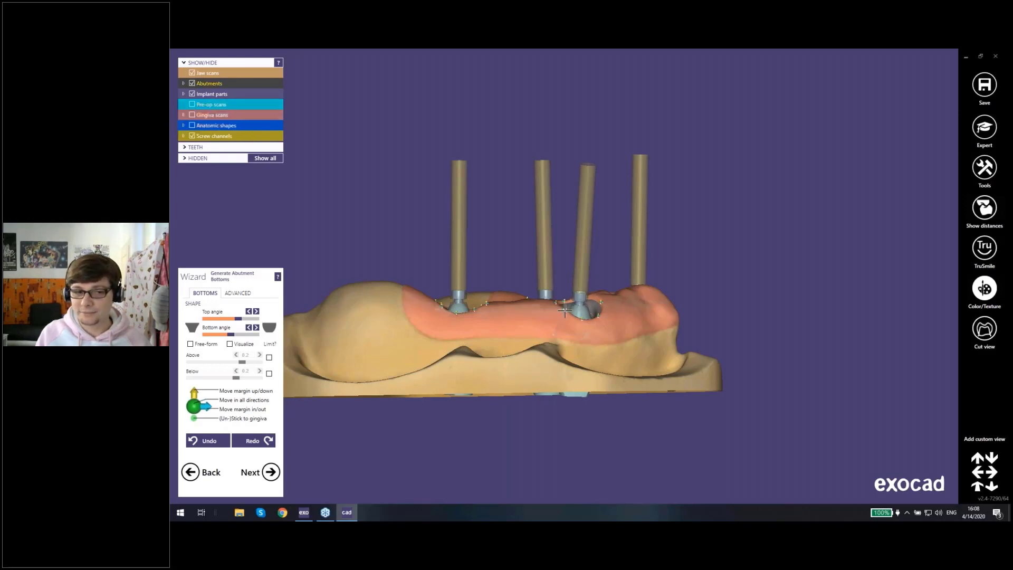
right_drag(588, 328, 607, 280)
key(j)
scroll(566, 305, up, 4)
scroll(566, 304, up, 3)
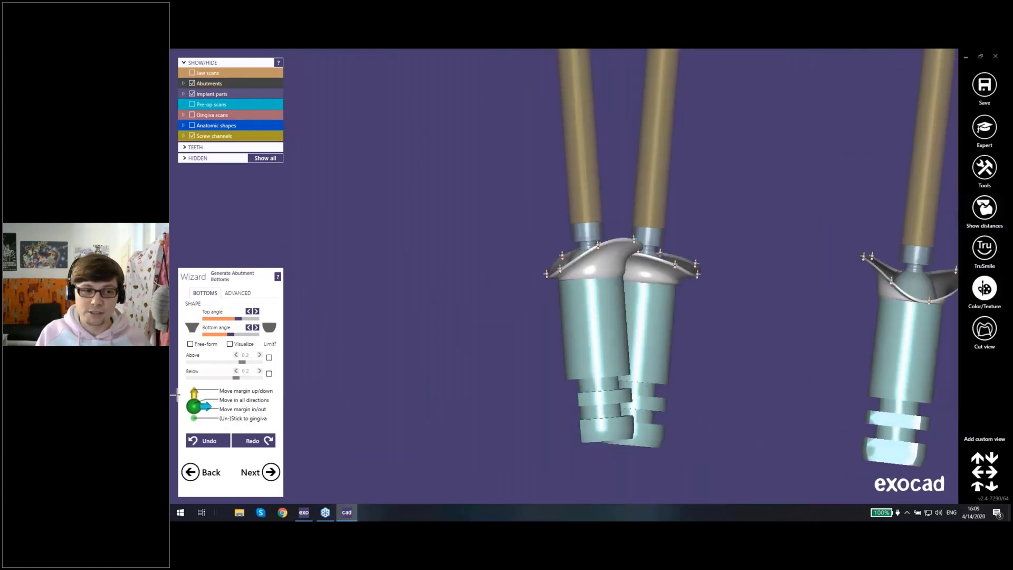
Step: Make the abutment bottom profiles more convex without regenerating them
right_drag(674, 283, 628, 282)
scroll(583, 253, up, 4)
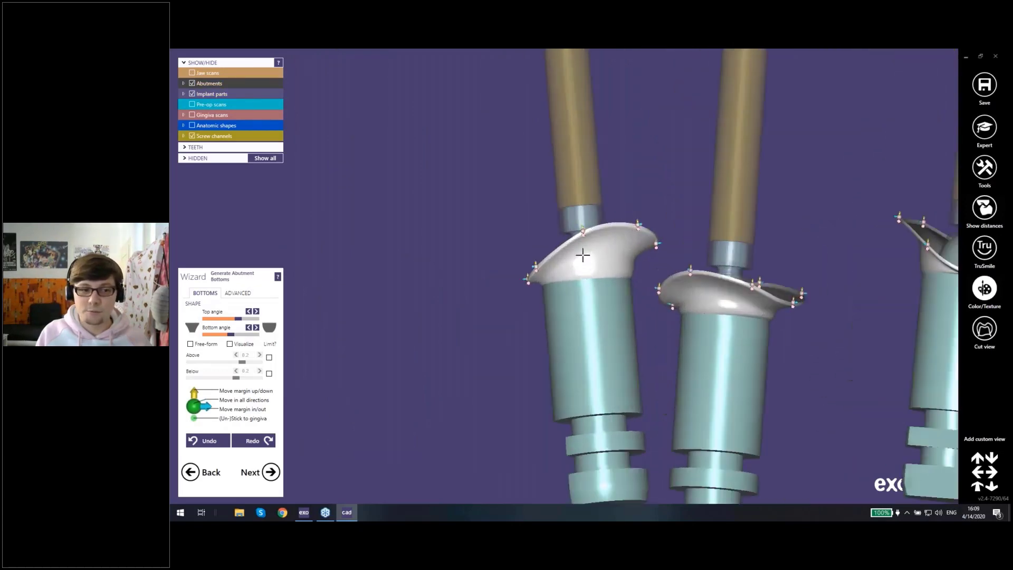
right_drag(583, 254, 585, 288)
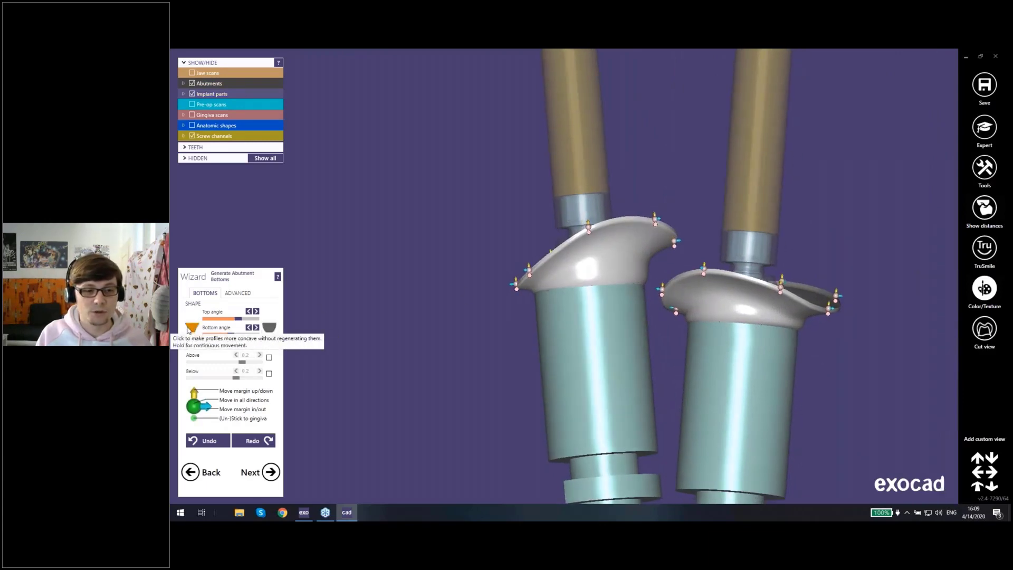
click(269, 329)
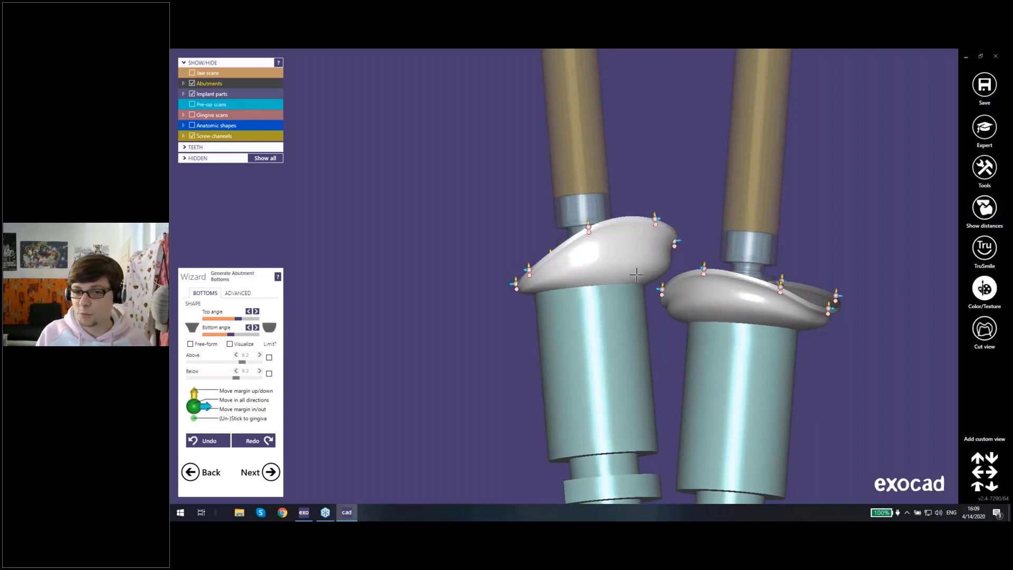
Step: Lower the bottom angle to its minimum to give the abutment bottoms a concave profile, checking the shape up close
right_drag(559, 290, 596, 274)
middle_drag(680, 252, 601, 271)
right_drag(601, 271, 641, 268)
scroll(641, 268, up, 2)
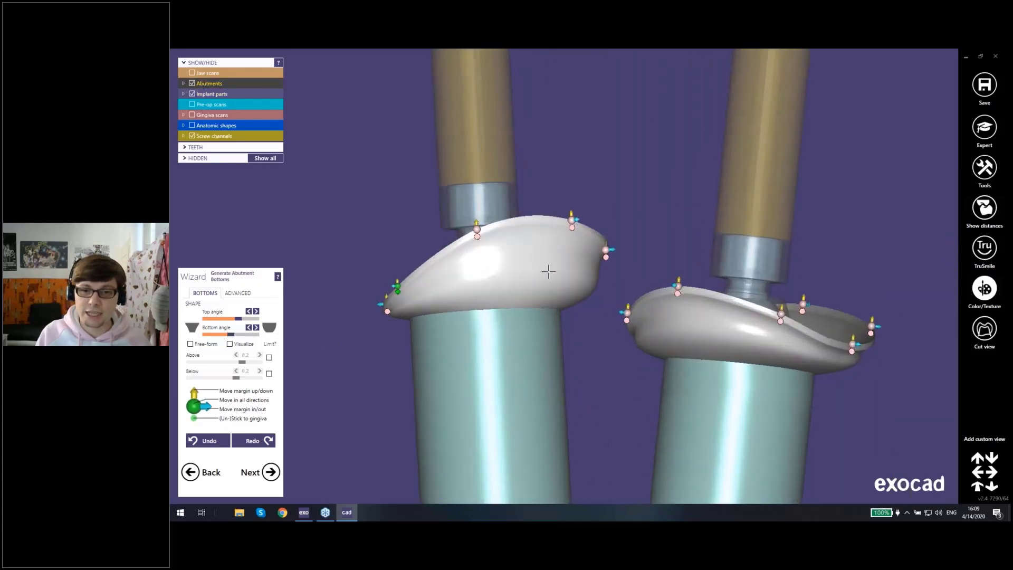
scroll(580, 261, up, 1)
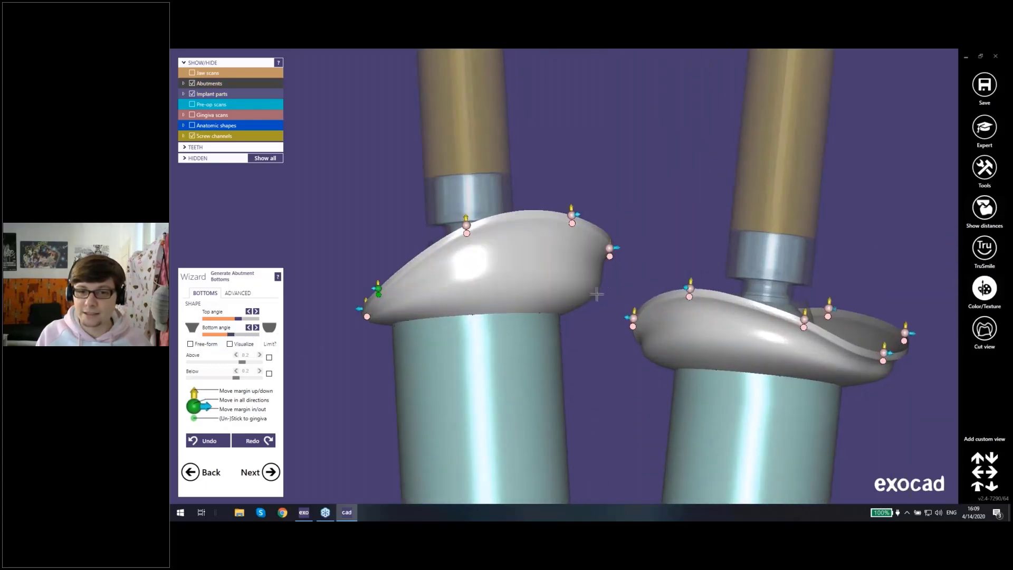
click(233, 334)
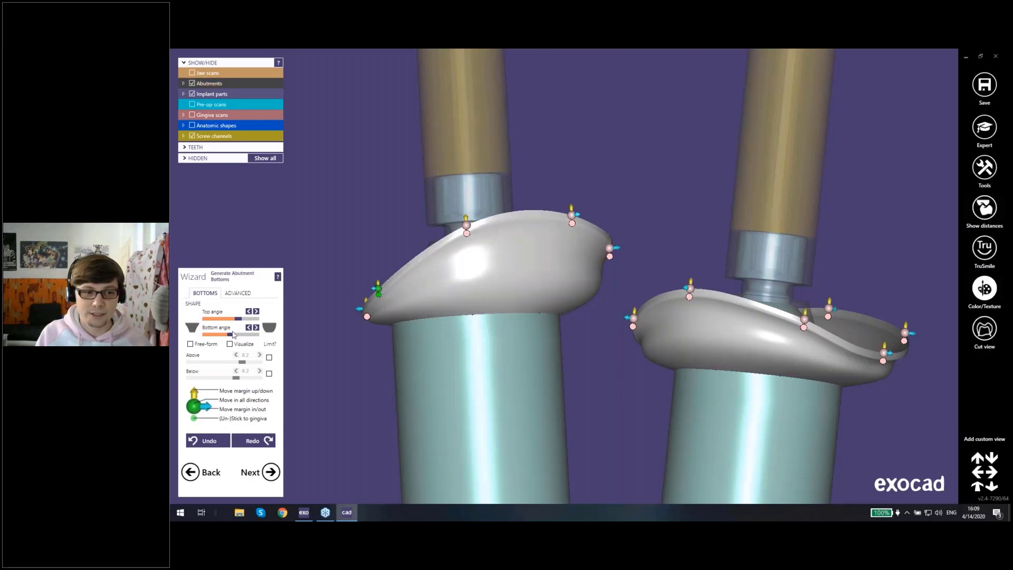
drag(232, 336, 206, 337)
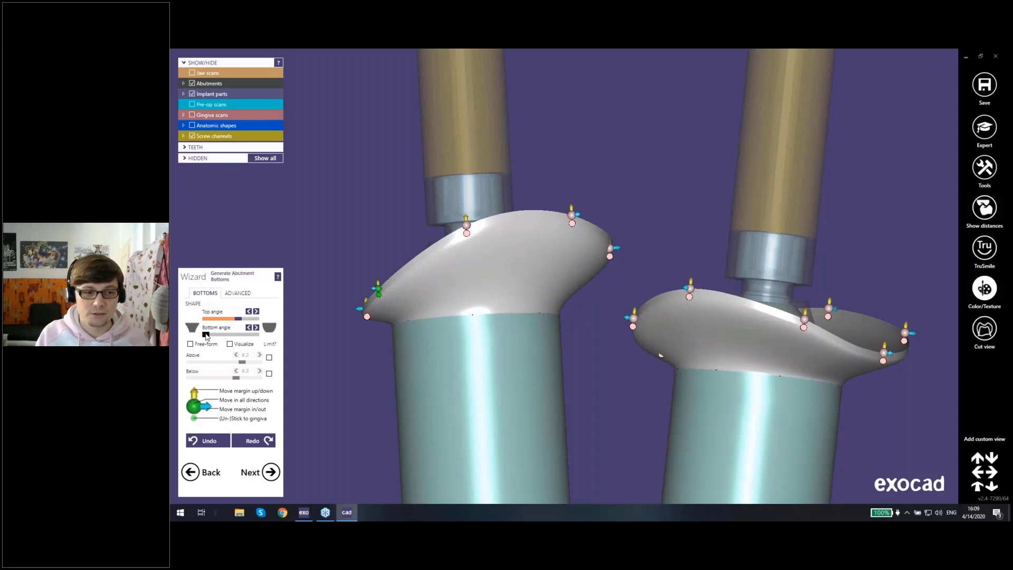
right_drag(573, 344, 606, 235)
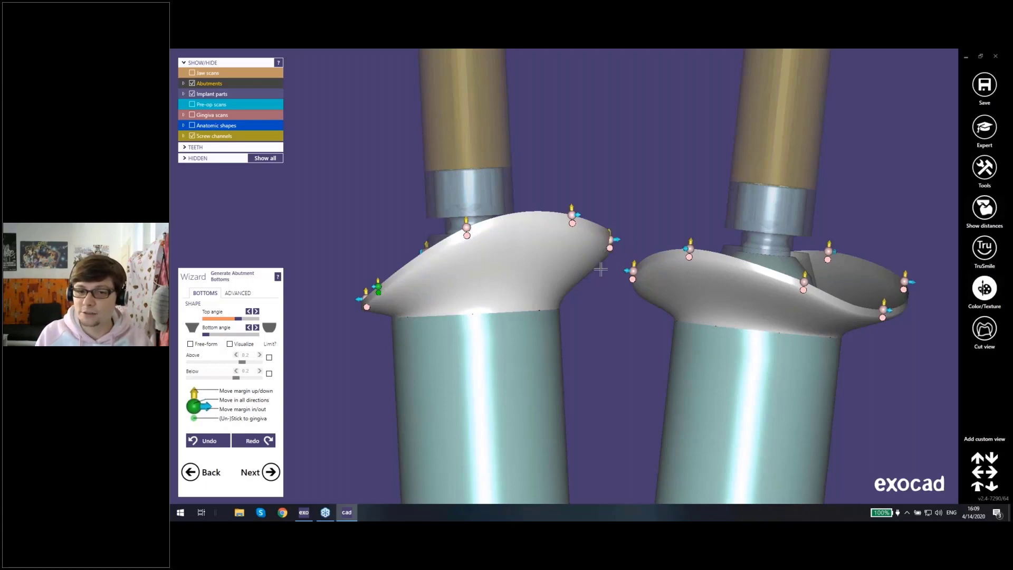
right_drag(601, 269, 597, 297)
scroll(609, 294, up, 3)
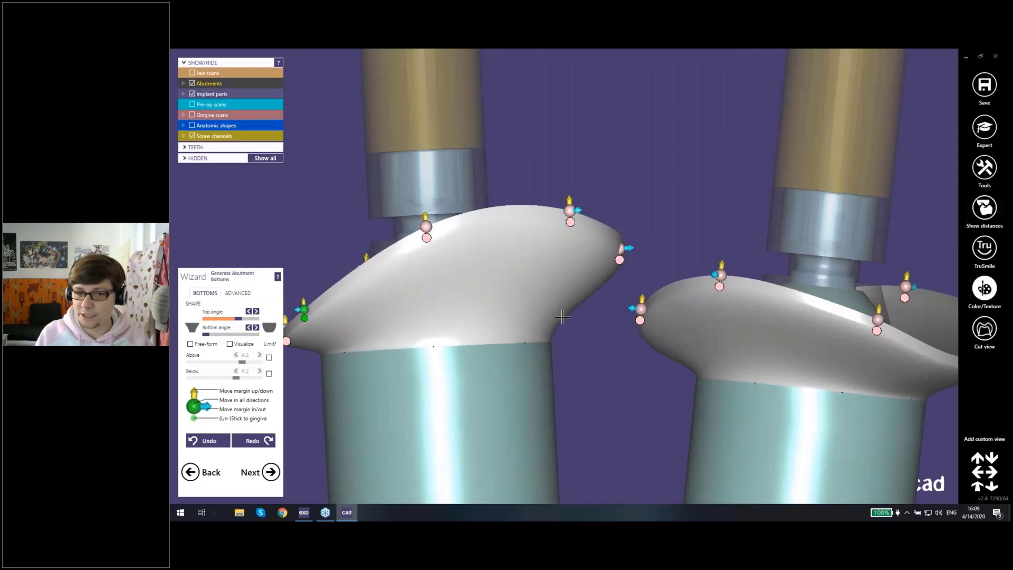
Step: Finish the abutment bottoms and continue to free-forming the anatomic tooth shapes
scroll(555, 338, down, 5)
right_drag(555, 338, 581, 288)
scroll(561, 338, down, 3)
scroll(581, 290, down, 3)
key(j)
middle_drag(581, 288, 538, 318)
right_drag(538, 319, 543, 361)
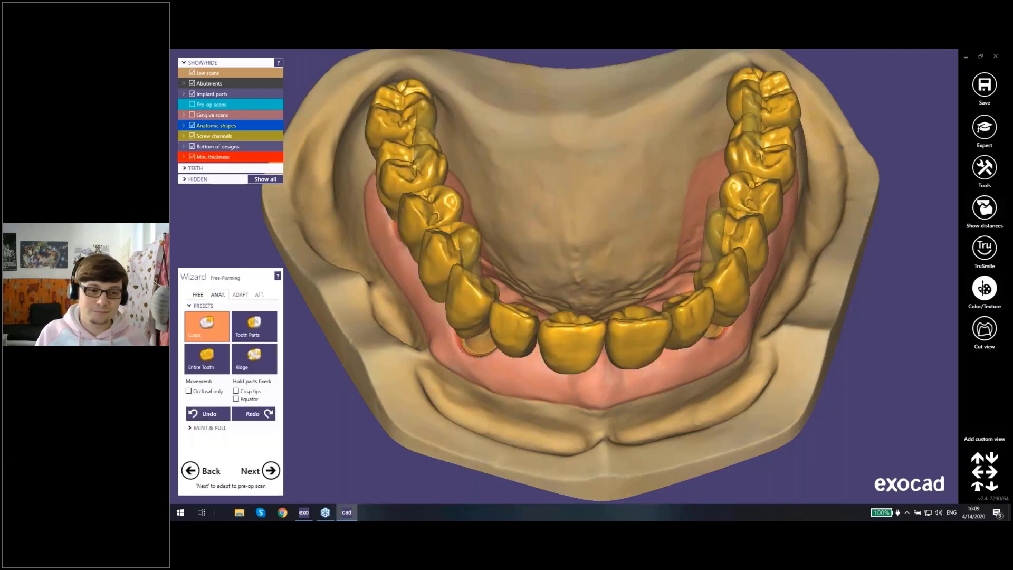
Step: Review the tooth shapes from the front and continue past free-forming to the pre-op scan adaptation without adapting pontics or adjacents
right_drag(602, 317, 470, 256)
right_drag(455, 376, 540, 348)
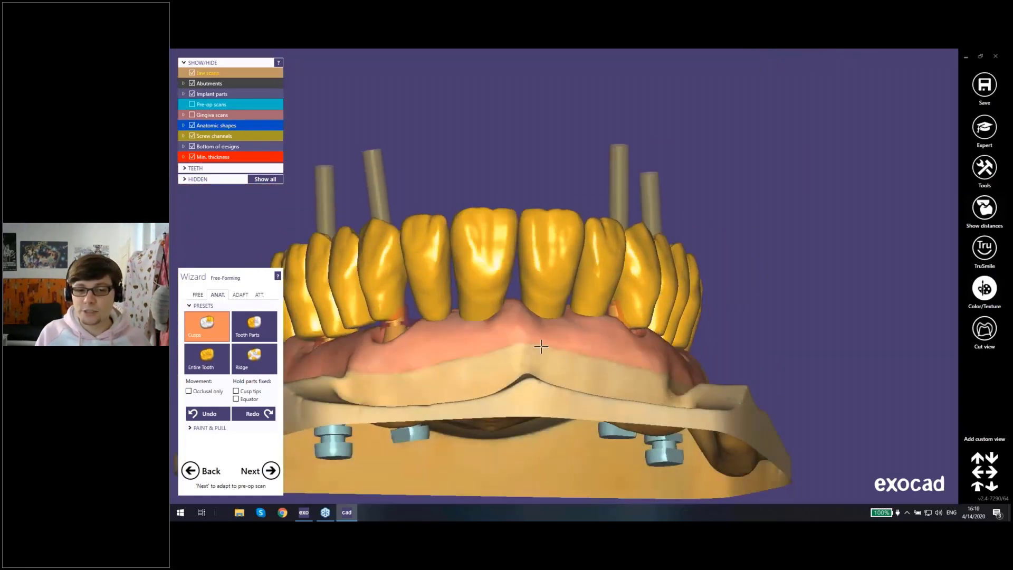
middle_drag(581, 346, 632, 346)
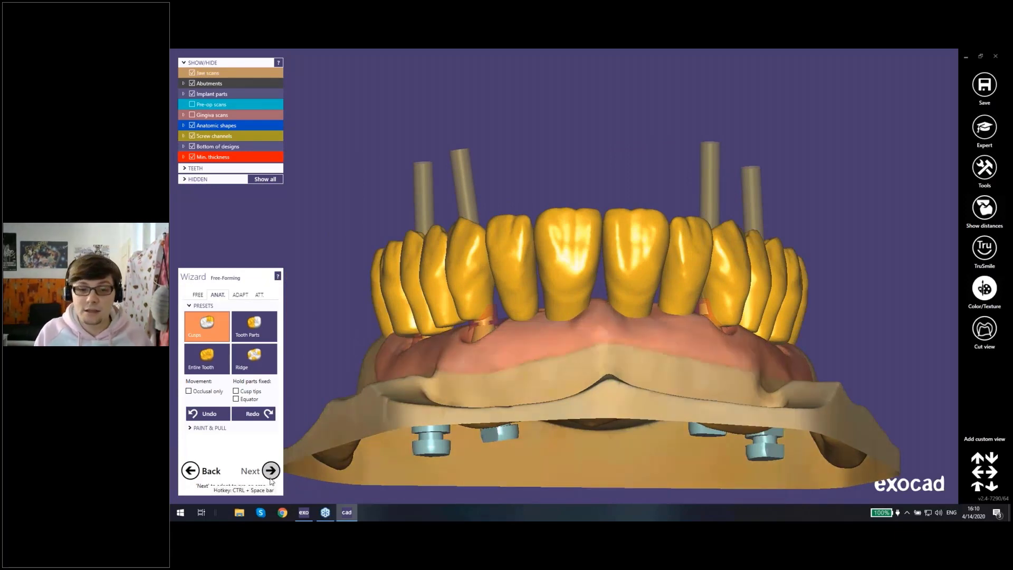
right_drag(506, 359, 549, 323)
scroll(543, 335, up, 5)
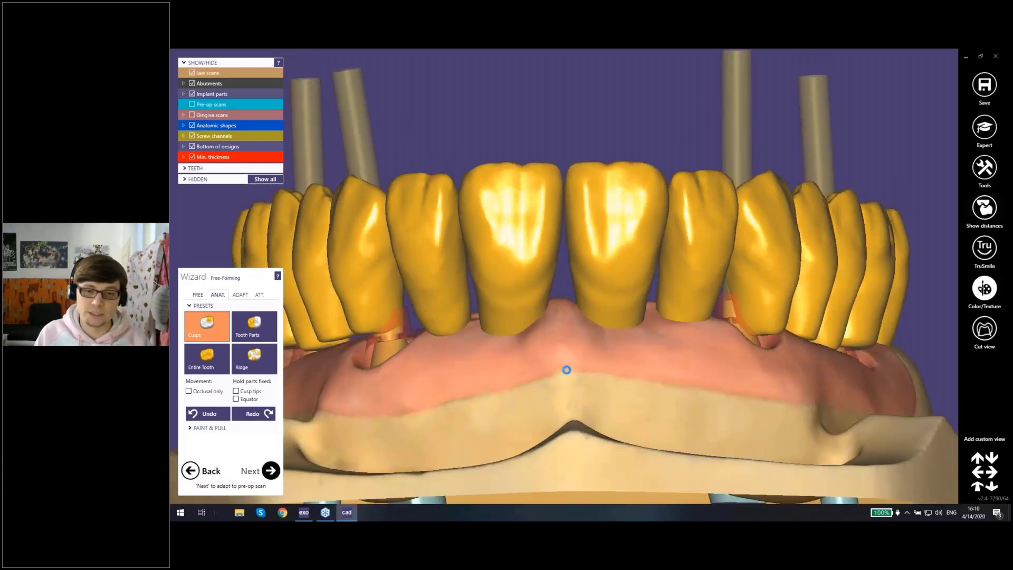
click(271, 471)
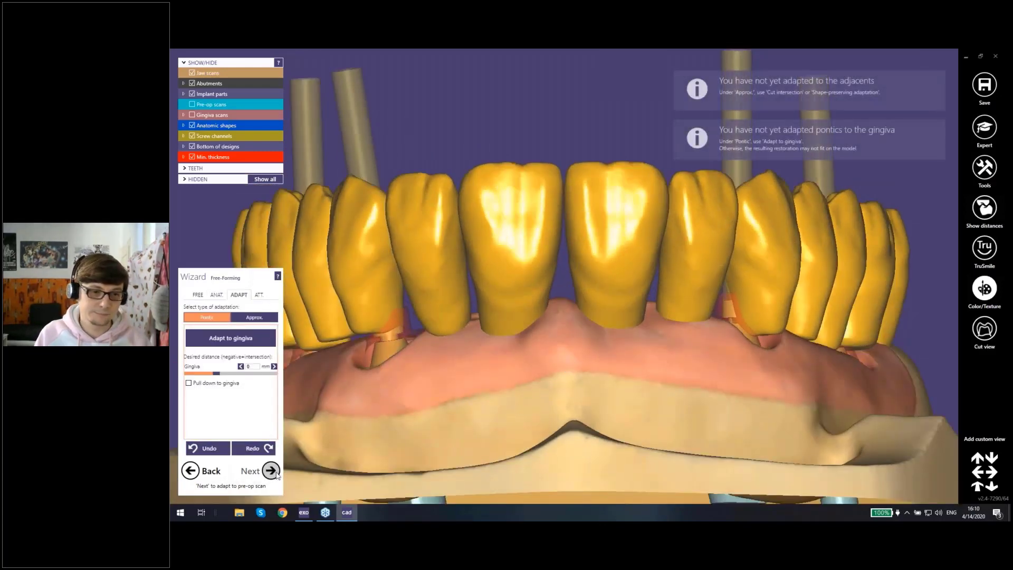
click(275, 473)
Step: Compare the teeth with the pre-op scan and continue to the virtual waxup bottom without adapting them
scroll(543, 351, down, 4)
right_drag(549, 317, 549, 325)
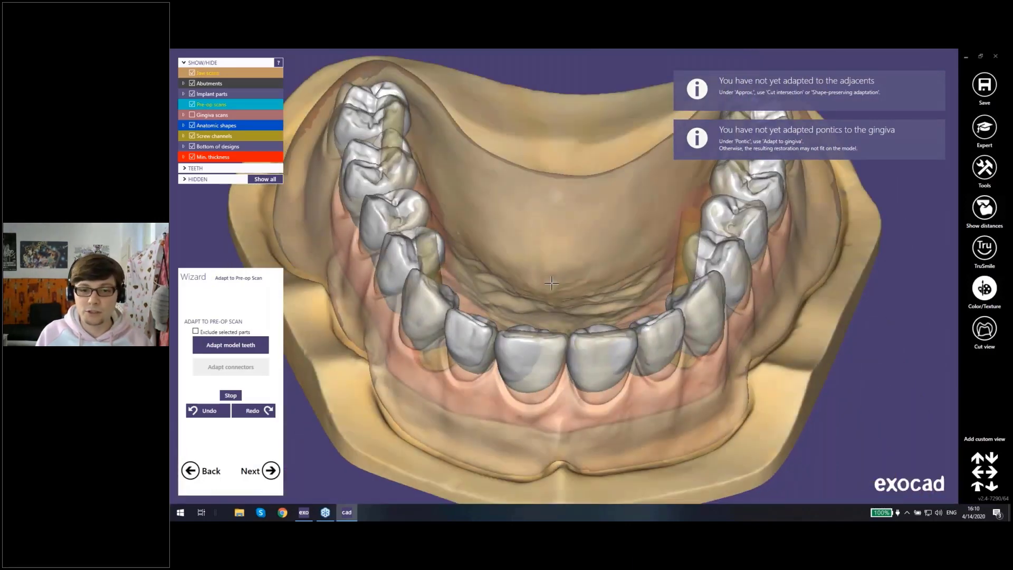
right_drag(552, 283, 551, 281)
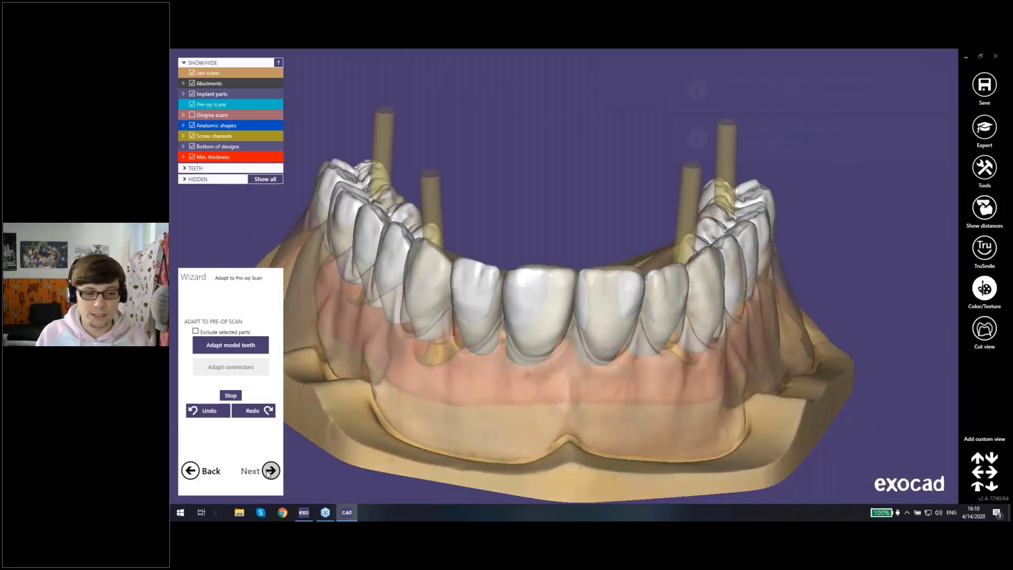
click(270, 470)
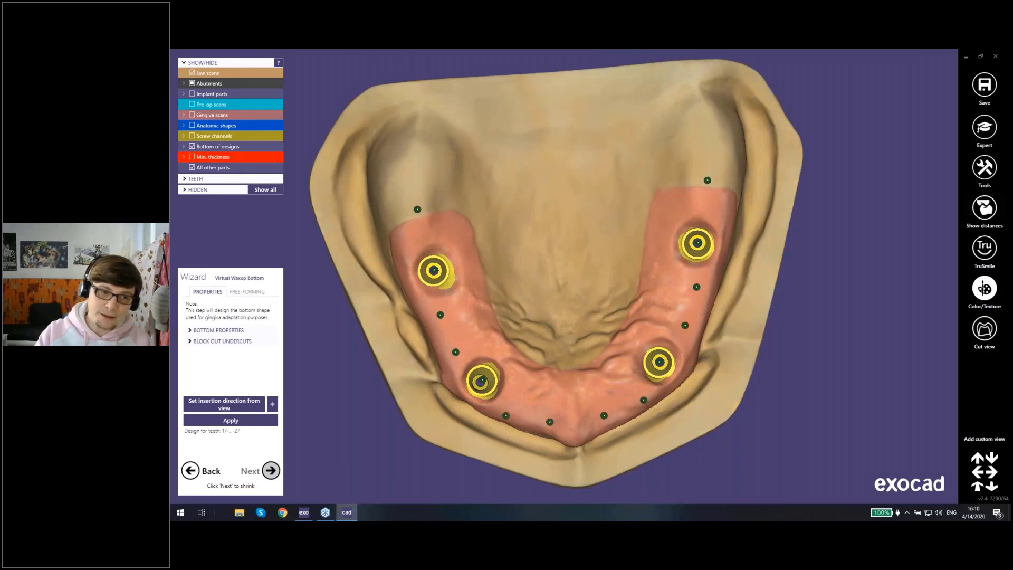
Step: Tilt the jaw slightly from the occlusal view, set the insertion direction from that view and generate the waxup bottom for teeth 17 to 27
right_drag(454, 415, 507, 370)
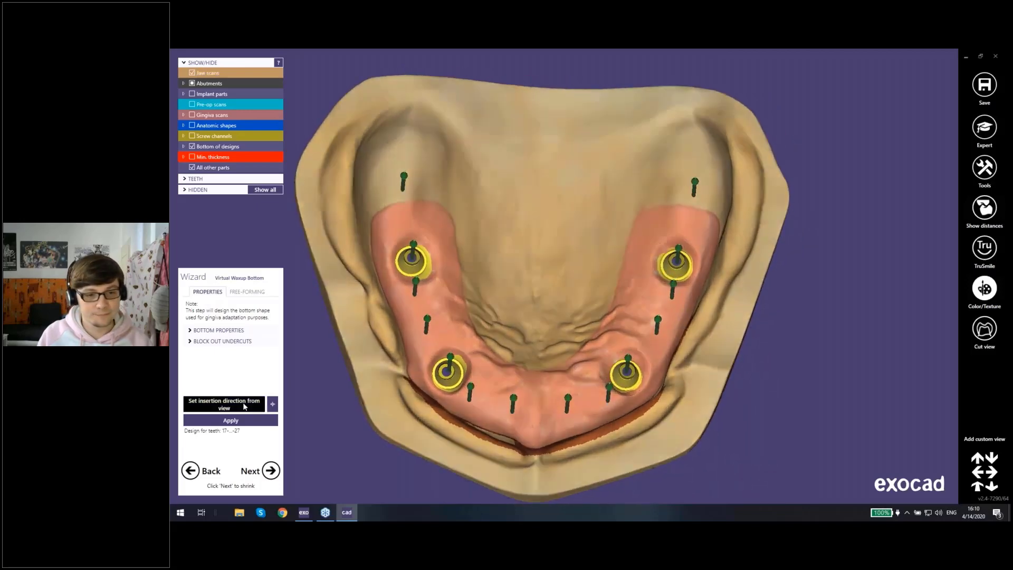
click(231, 404)
click(233, 421)
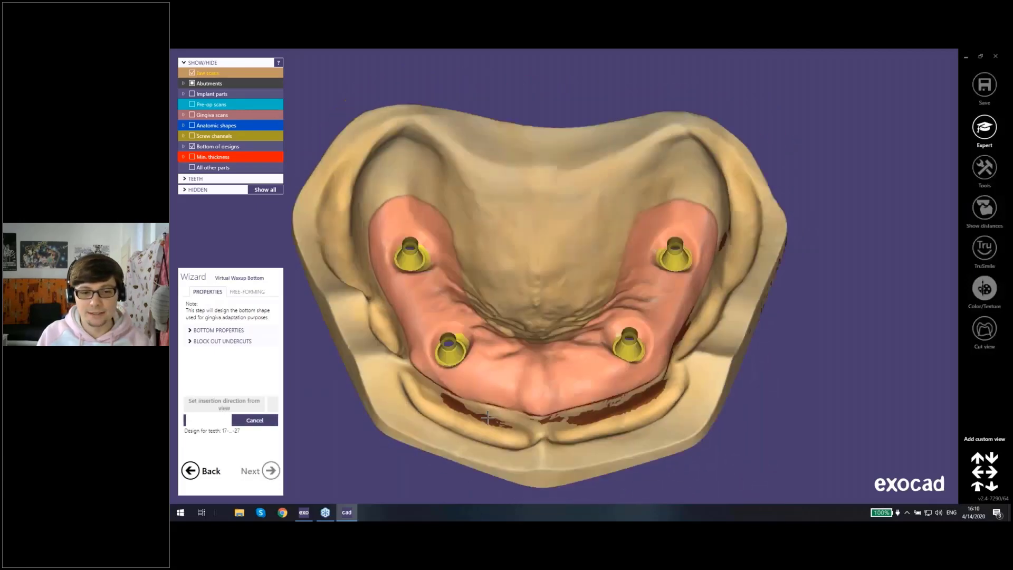
Step: Examine the undercut areas on the jaw scan and the bottom properties for offset, smoothing and milling diameter
right_drag(488, 417, 467, 415)
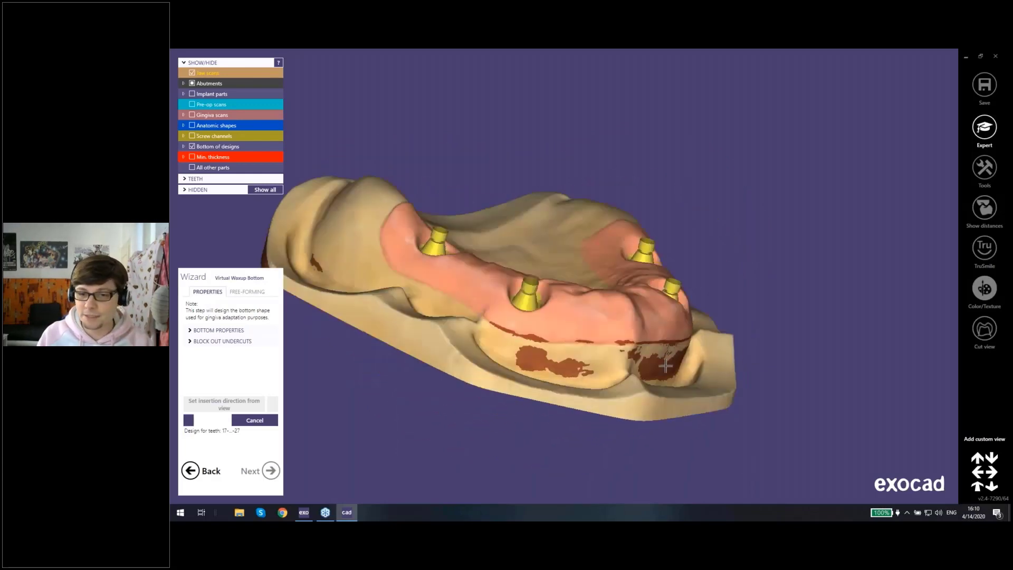
right_drag(644, 360, 525, 358)
right_drag(654, 341, 603, 340)
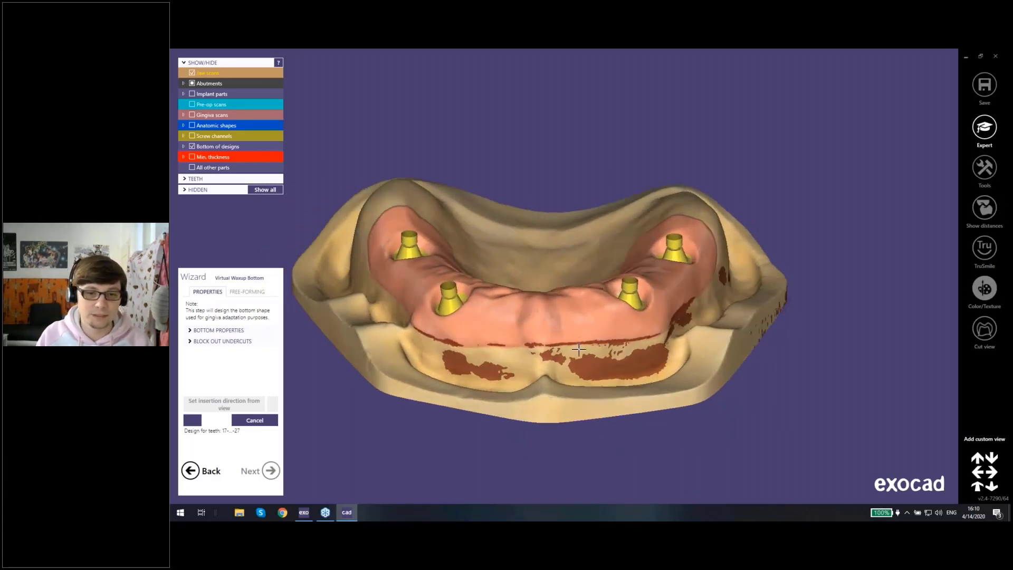
right_drag(579, 349, 520, 351)
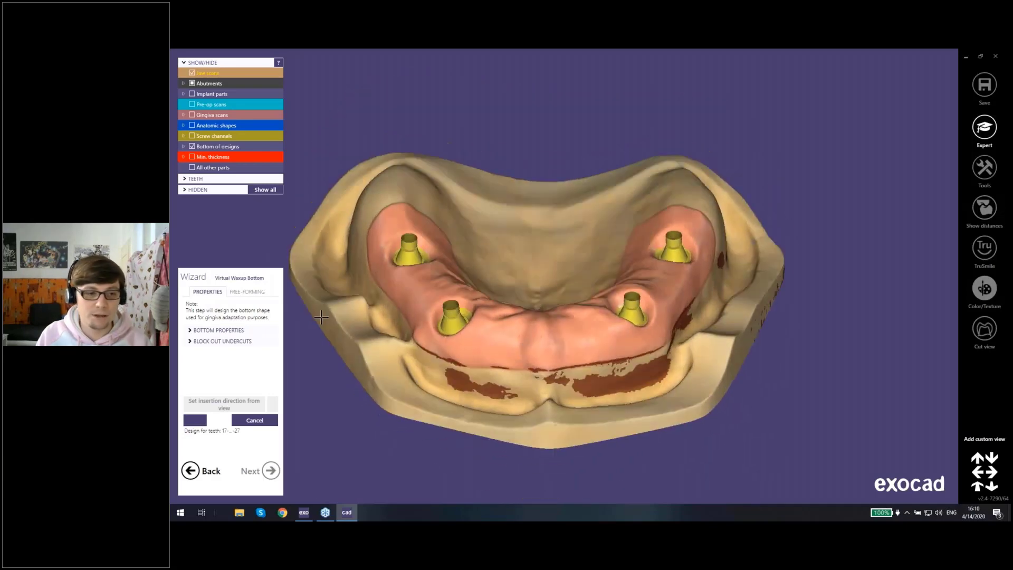
click(188, 331)
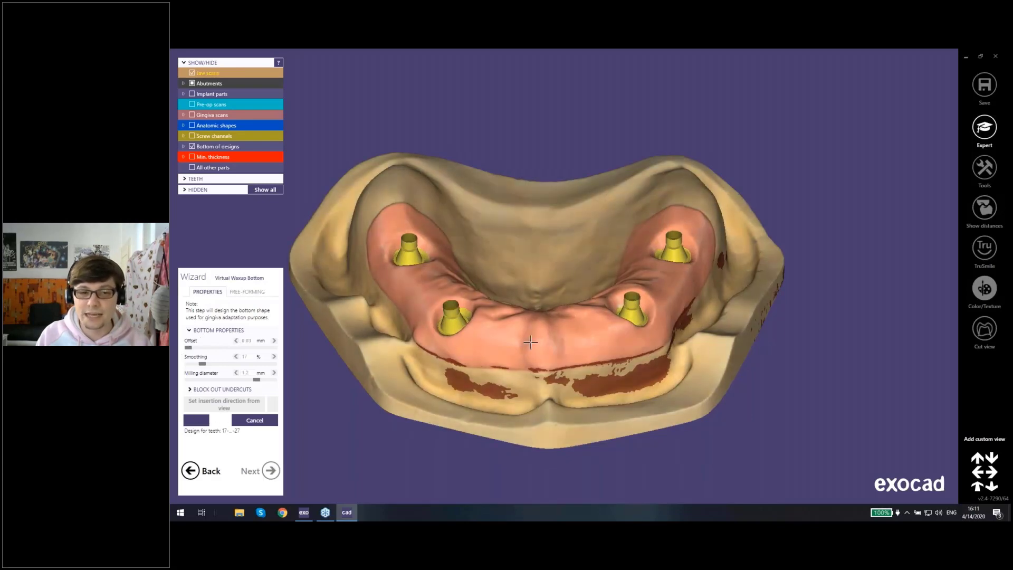
right_drag(531, 344, 528, 361)
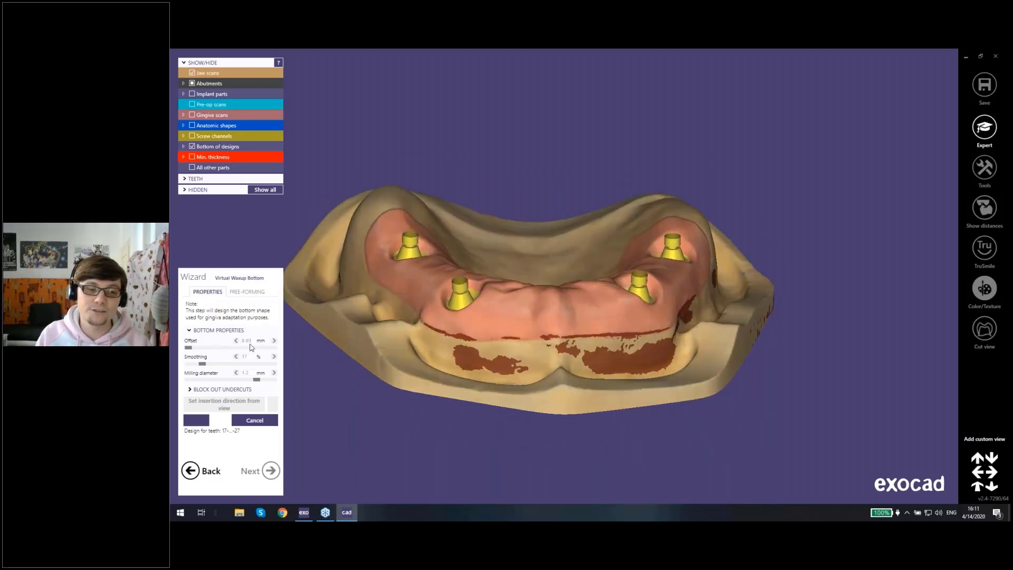
right_drag(539, 307, 542, 344)
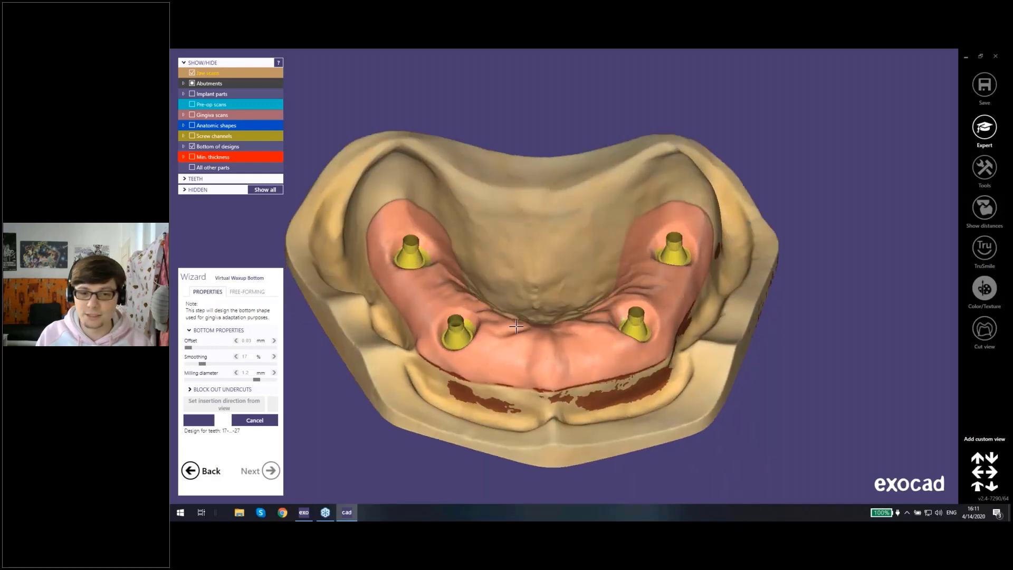
scroll(542, 343, up, 2)
right_drag(482, 334, 481, 335)
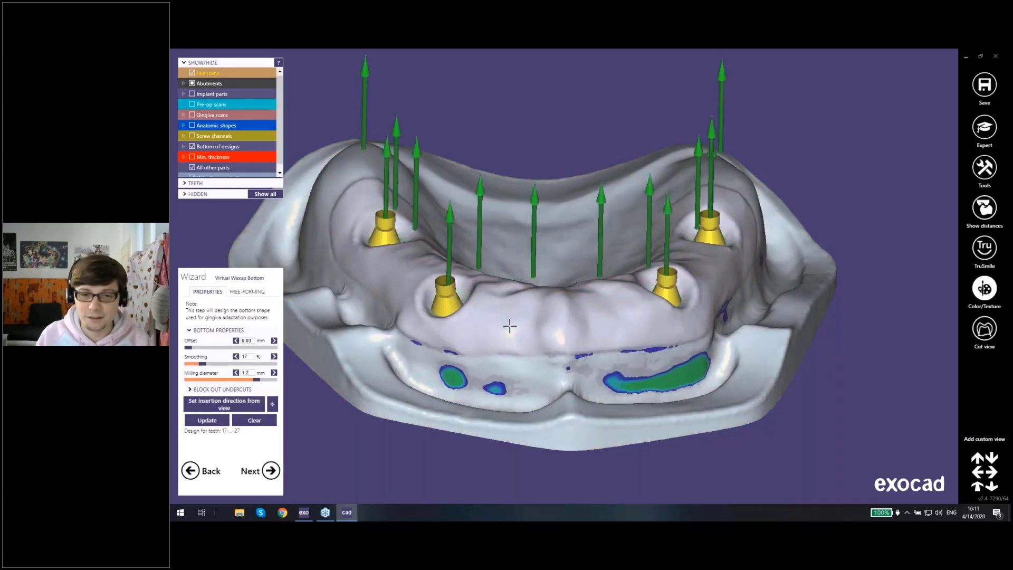
Step: Examine the generated waxup bottom from the front and above for remaining undercuts along the ridge
right_drag(509, 326, 550, 351)
middle_drag(549, 350, 562, 284)
right_drag(562, 284, 555, 269)
middle_drag(555, 269, 480, 364)
right_drag(480, 364, 498, 366)
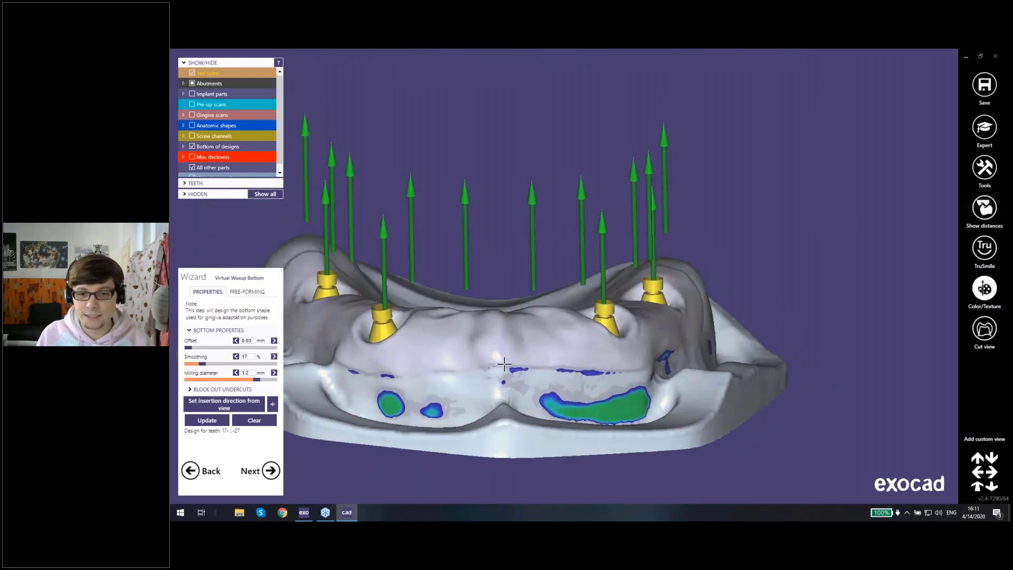
middle_drag(498, 366, 543, 365)
right_drag(639, 378, 624, 350)
Step: Switch the waxup bottom to free-forming with the Add/Remove brush and enlarge the brush over the anterior ridge
click(248, 294)
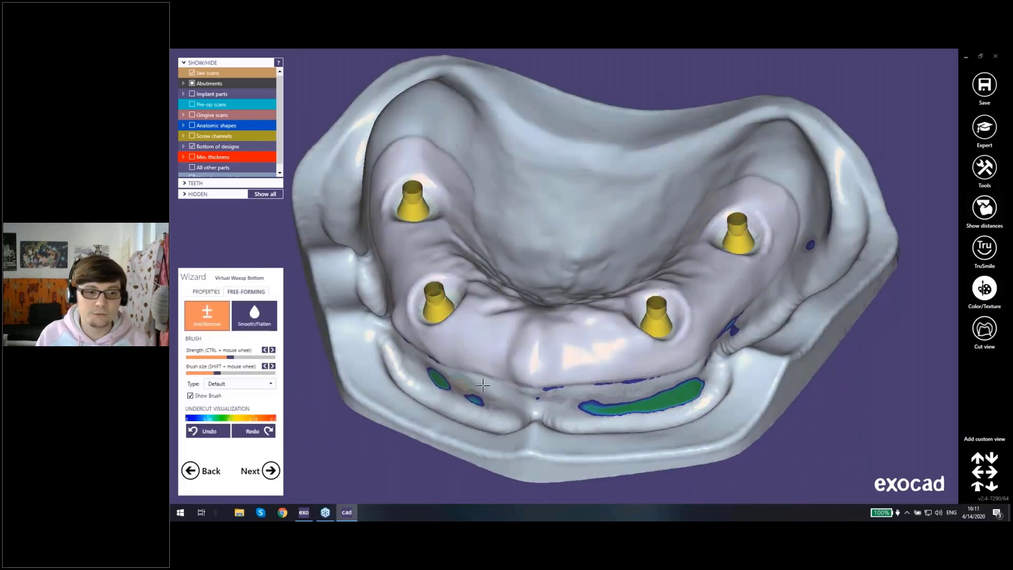
right_drag(556, 368, 538, 348)
scroll(538, 347, up, 4)
scroll(538, 347, up, 2)
shift+scroll(527, 359, up, 5)
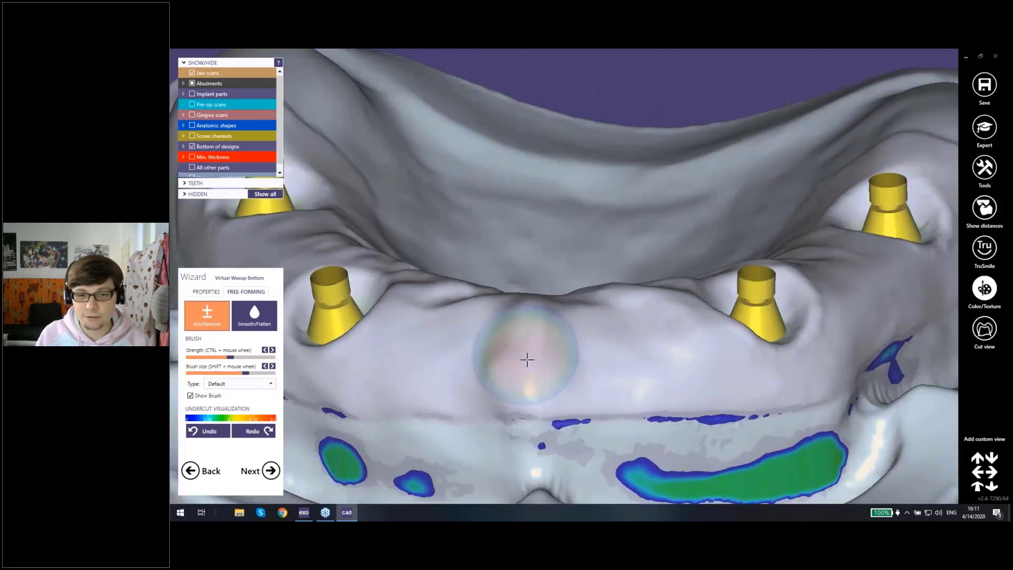
drag(527, 360, 527, 350)
scroll(533, 314, down, 5)
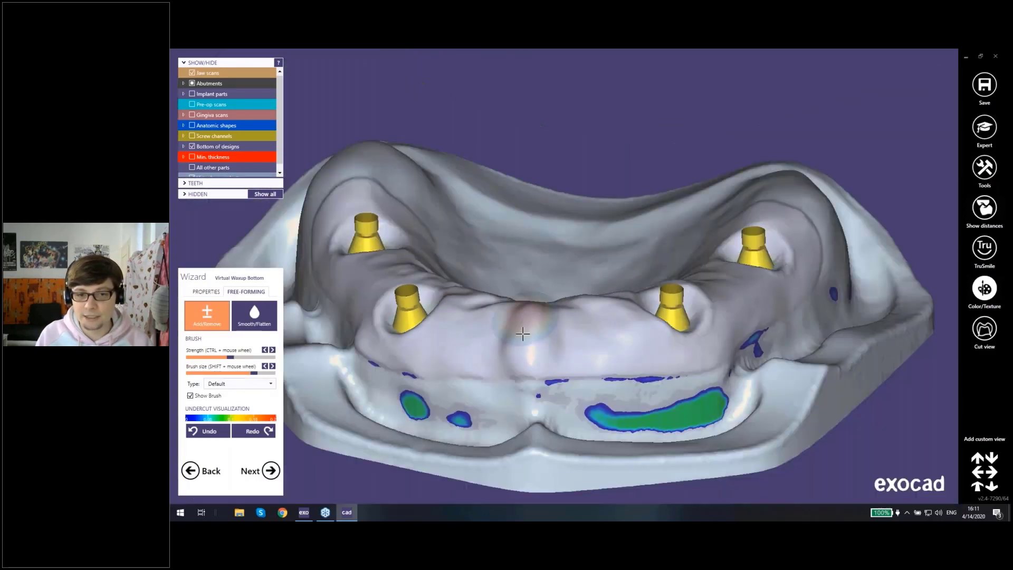
Step: Reduce the free-forming brush size and check the waxup bottom around implants 23 and 26
right_drag(570, 337, 666, 349)
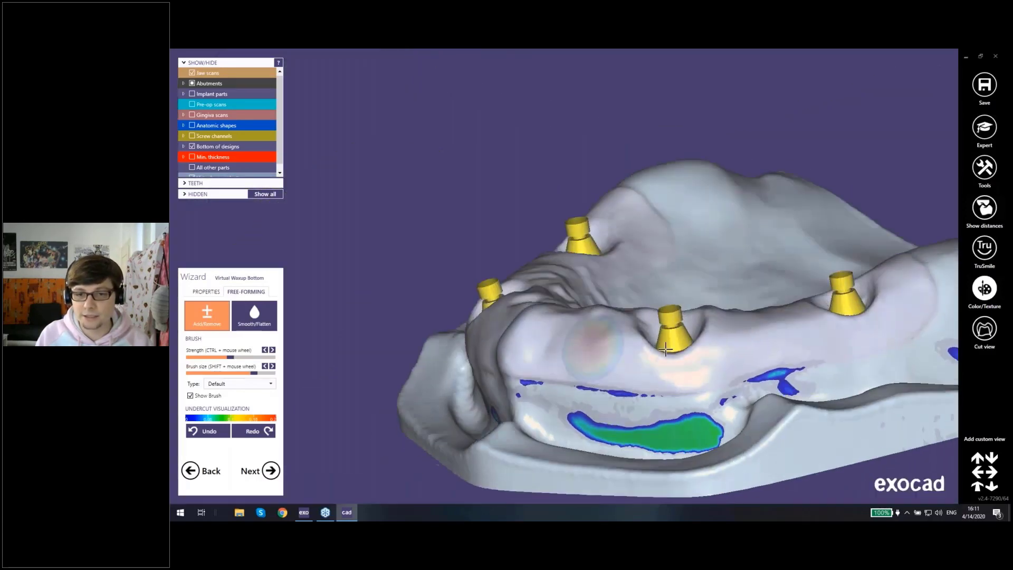
middle_click(798, 306)
right_drag(799, 306, 794, 328)
shift+scroll(631, 235, down, 3)
shift+scroll(631, 234, down, 2)
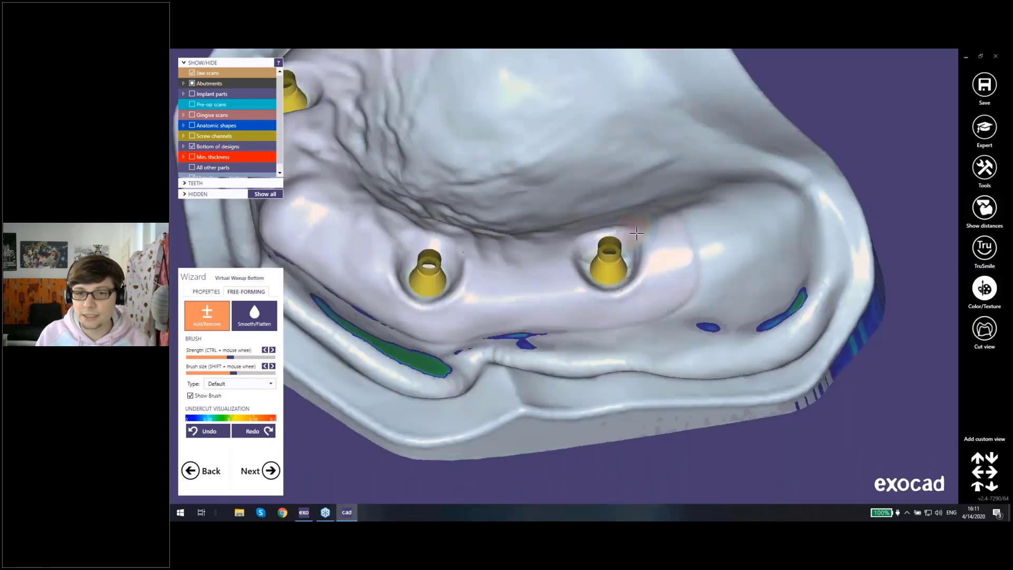
mouse_move(565, 248)
mouse_down()
mouse_move(578, 281)
mouse_move(565, 244)
mouse_move(467, 253)
mouse_up()
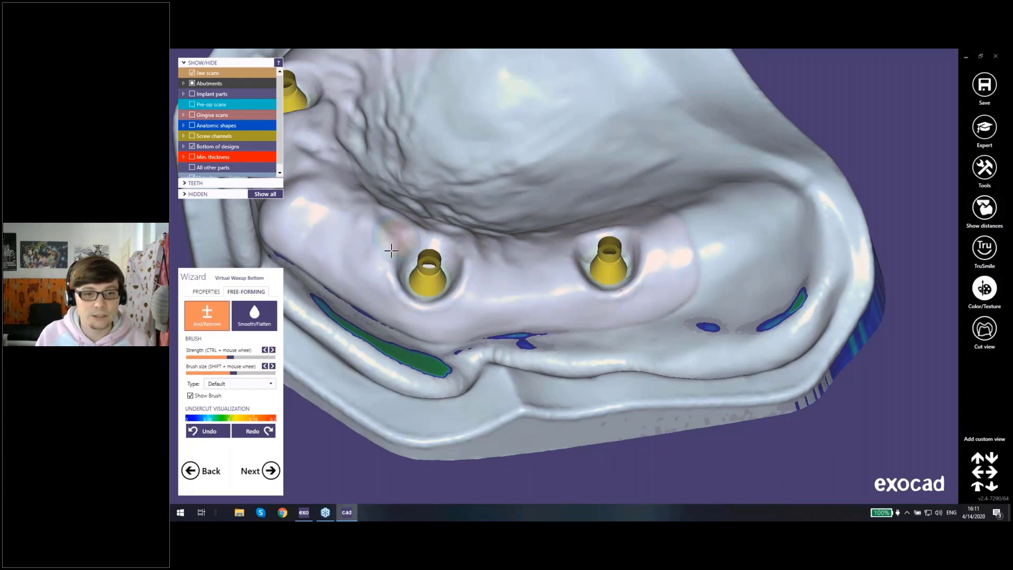
Step: Examine the waxup bottom surface and gingiva edges around implants 13 and 16 from several angles
middle_click(358, 218)
middle_click(484, 196)
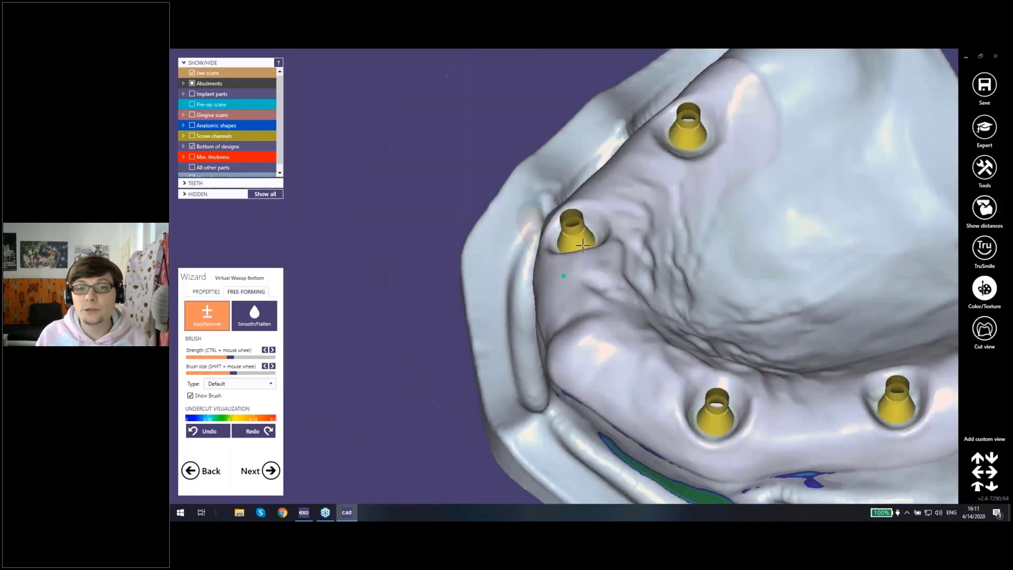
right_drag(586, 211, 594, 246)
scroll(594, 246, up, 3)
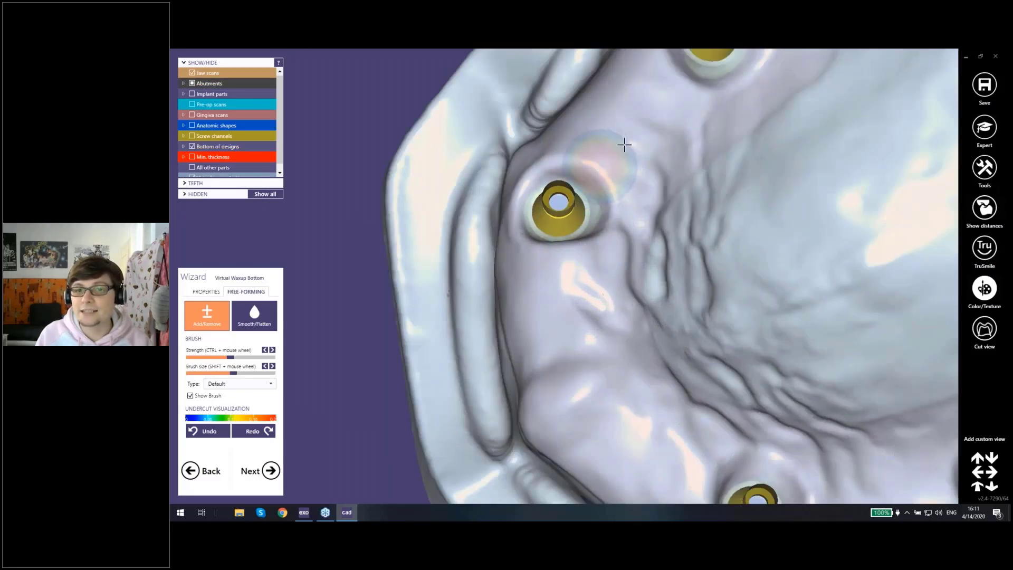
middle_click(702, 79)
drag(501, 250, 552, 289)
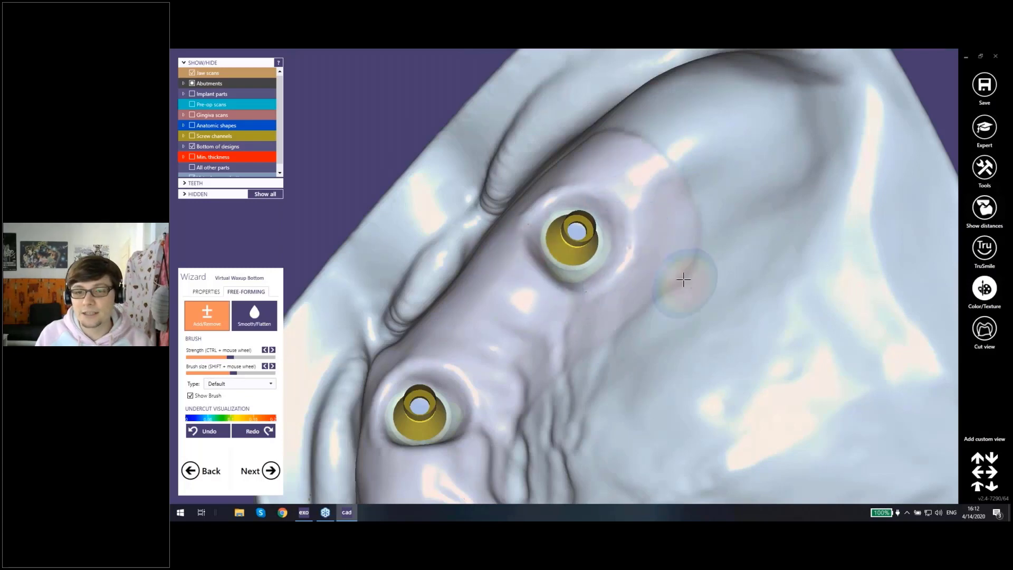
right_drag(683, 278, 683, 279)
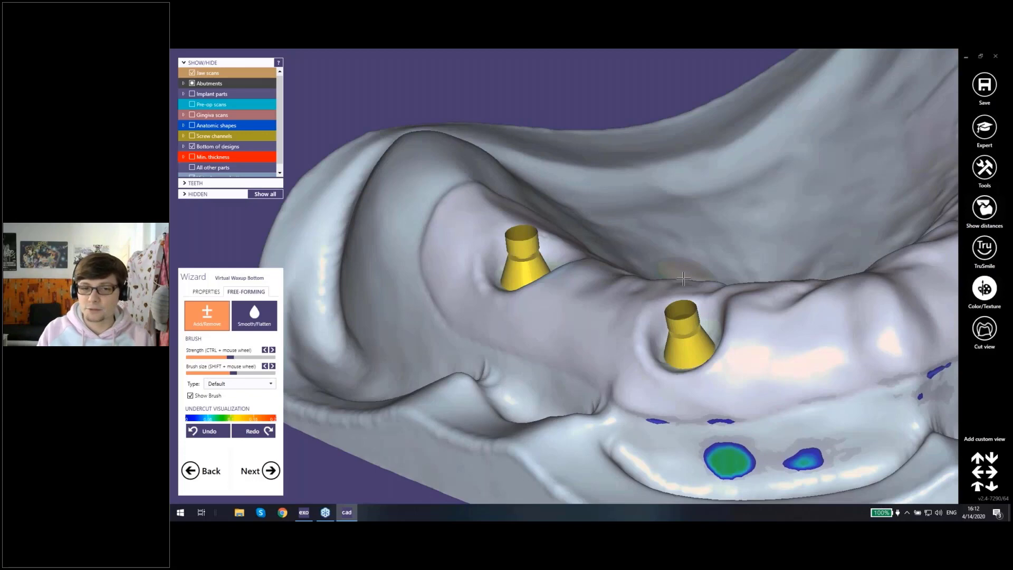
right_drag(679, 278, 680, 311)
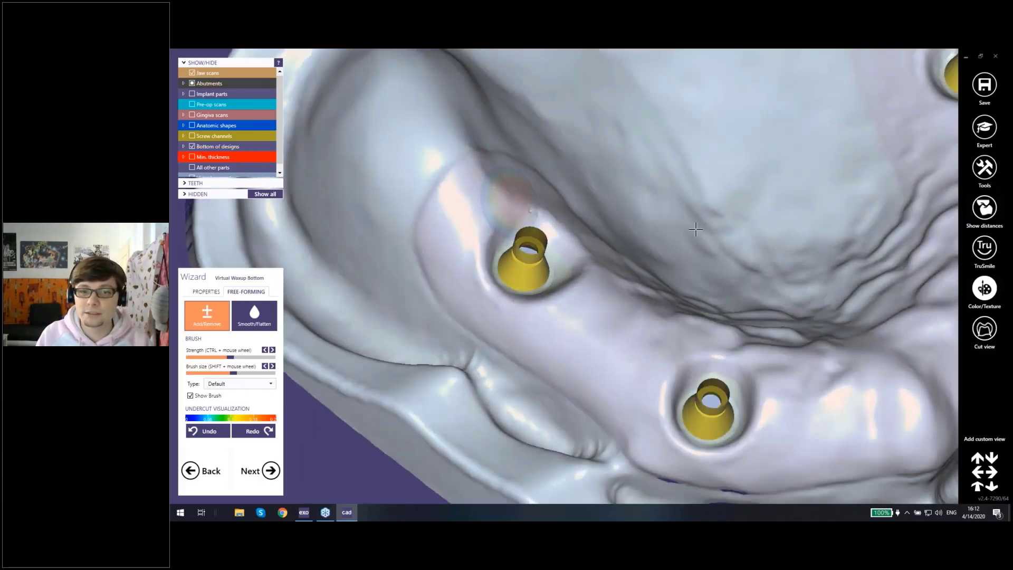
Step: Switch to the exocad project window and review the job definition for the upper teeth 17 to 27
mouse_move(696, 226)
right_down()
mouse_move(748, 303)
mouse_move(736, 233)
mouse_move(691, 225)
mouse_move(662, 334)
mouse_move(450, 388)
mouse_move(582, 340)
right_up()
scroll(748, 303, down, 2)
scroll(748, 303, down, 3)
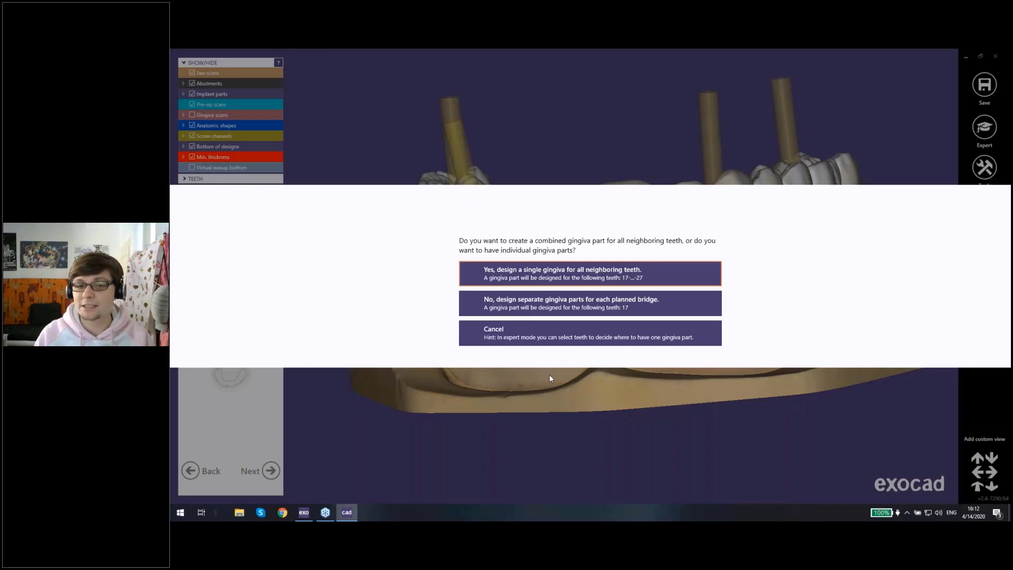
click(303, 512)
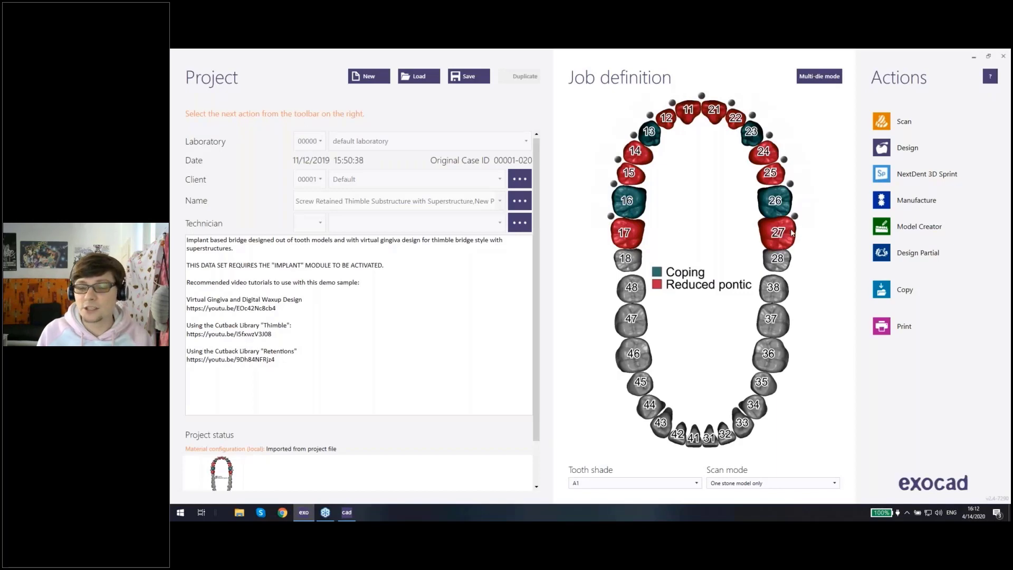
mouse_move(791, 232)
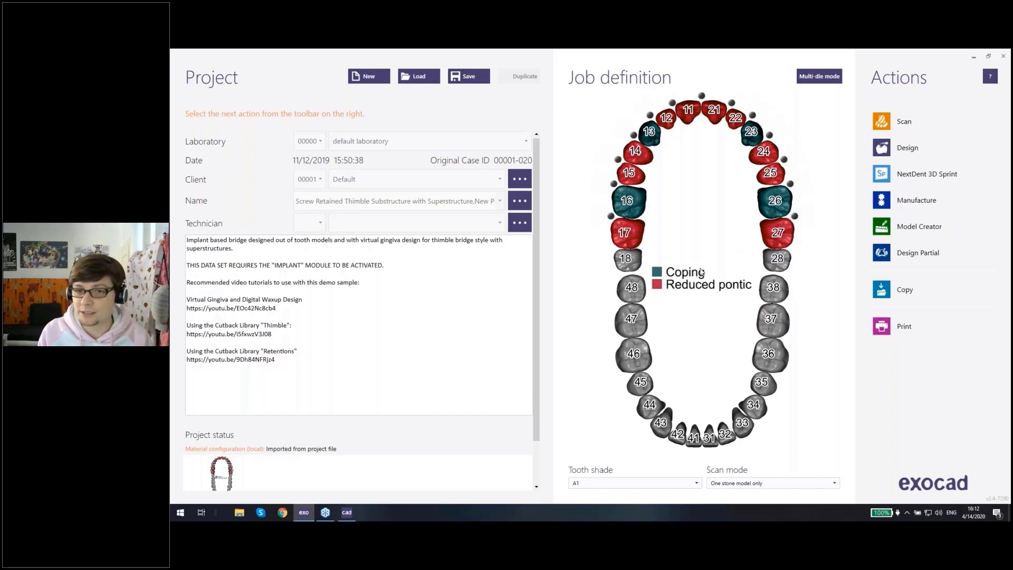
Step: Return to the CAD window and choose to design a single gingiva for all neighboring teeth, 17 to 27
click(346, 511)
click(496, 273)
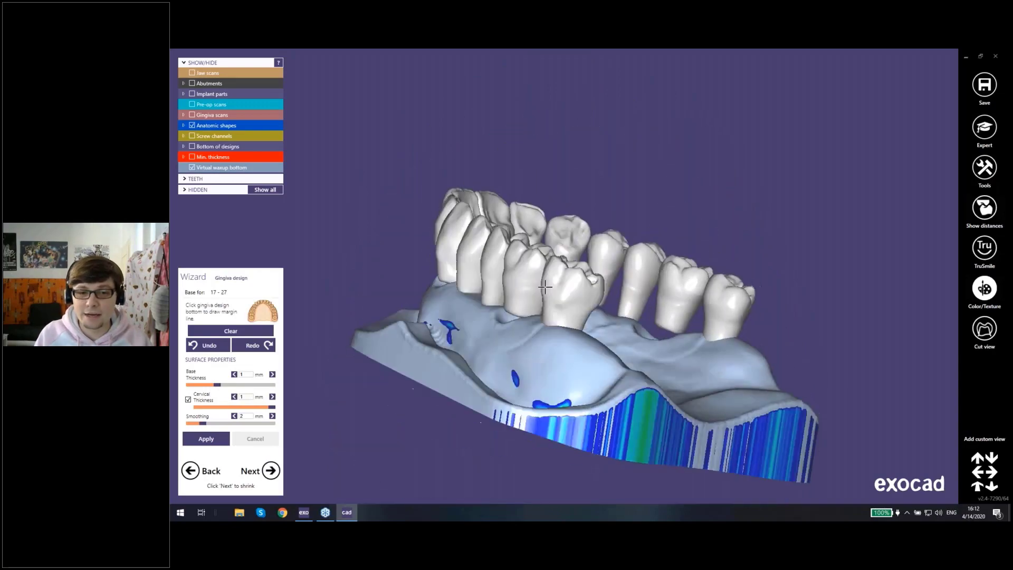
Step: Draw the gingiva margin line on the waxup bottom from behind tooth 17 forward along the buccal side to tooth 14
right_drag(527, 327, 538, 297)
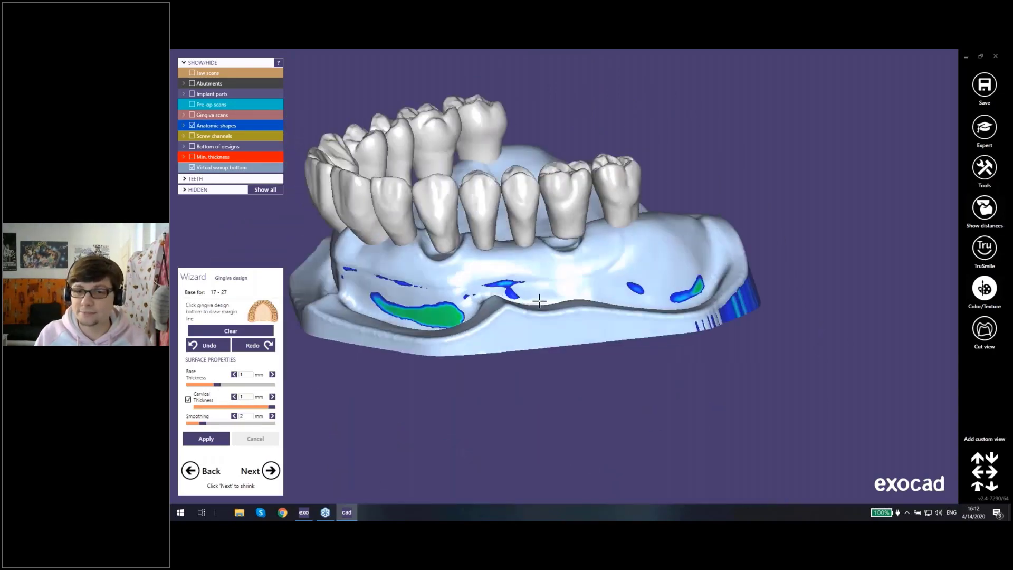
scroll(631, 226, up, 3)
scroll(631, 225, up, 2)
click(646, 227)
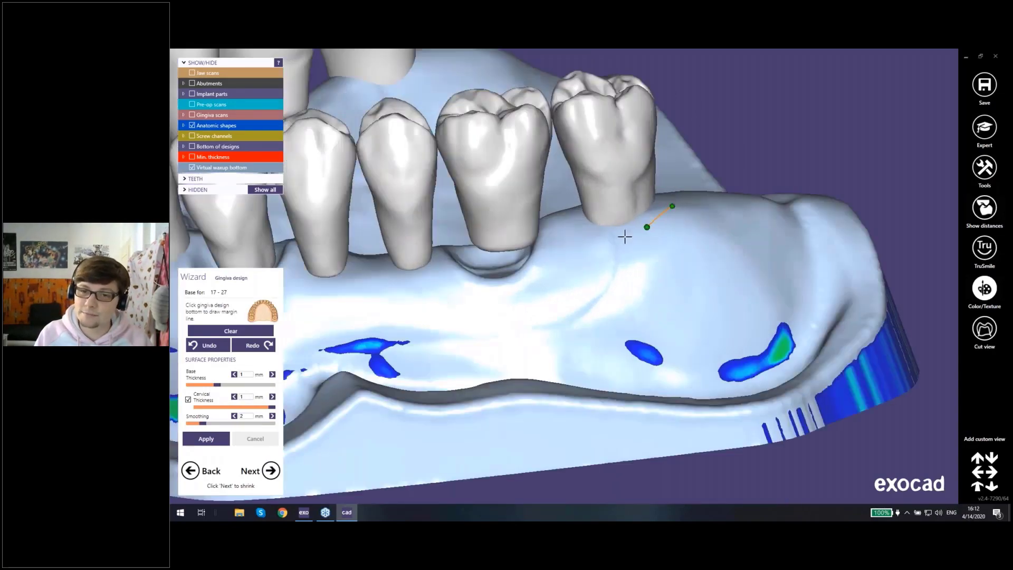
click(609, 241)
click(564, 247)
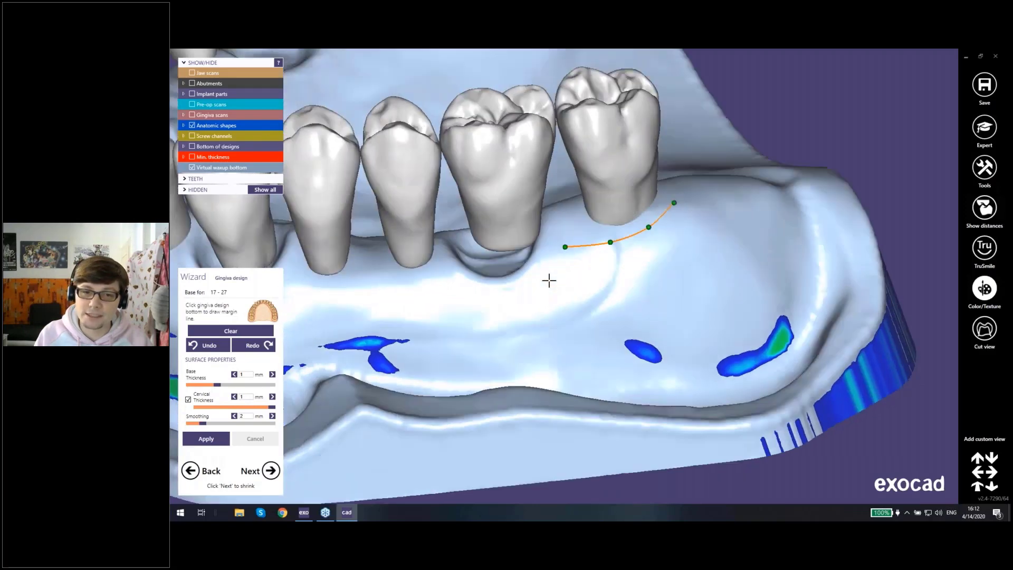
click(530, 278)
click(489, 292)
click(443, 282)
click(388, 283)
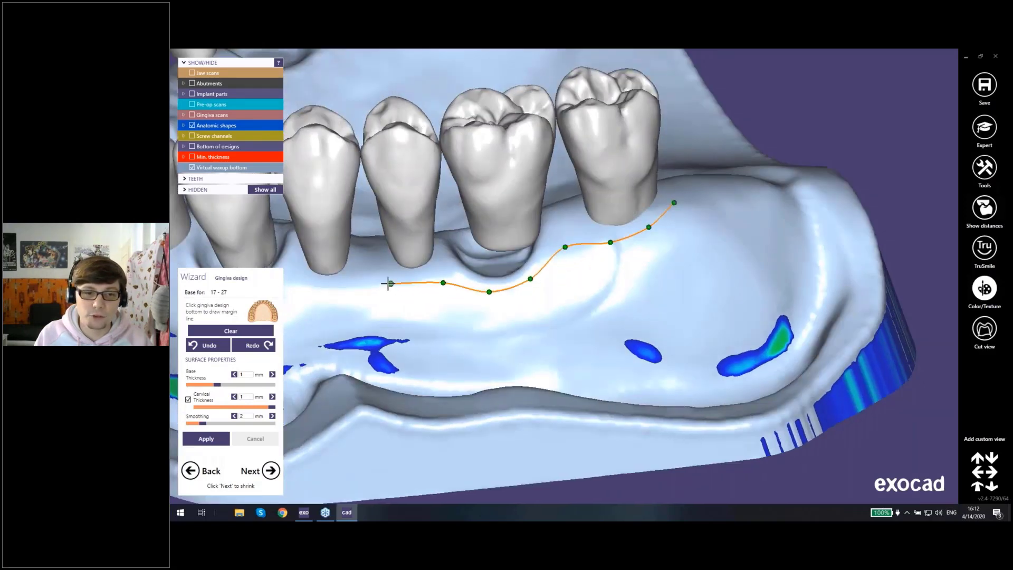
click(328, 287)
Step: Continue the buccal margin line from tooth 14 around the implant site at 13 to tooth 12
middle_drag(315, 285, 563, 275)
right_drag(563, 274, 529, 276)
click(523, 276)
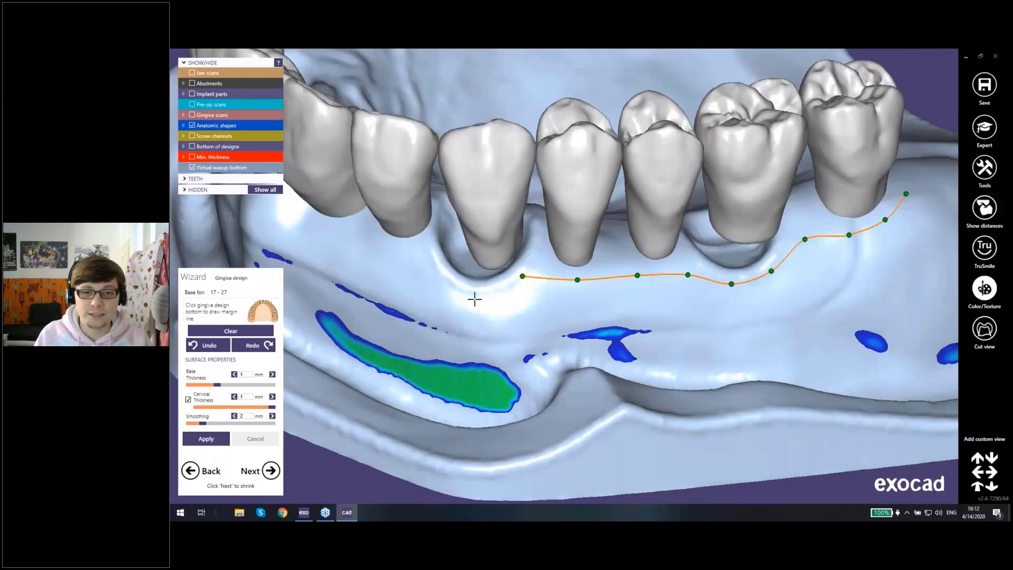
click(475, 299)
click(431, 264)
right_drag(427, 259, 397, 251)
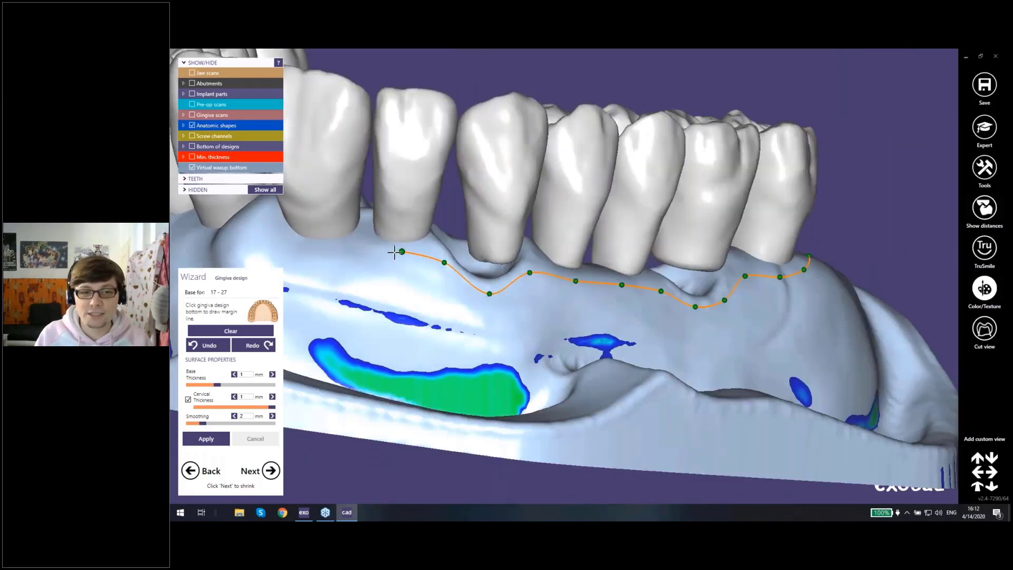
Step: Extend the labial margin line from tooth 12 below tooth 11 and across the midline to tooth 21
middle_click(385, 257)
right_drag(475, 245, 547, 254)
click(551, 254)
click(512, 259)
click(485, 247)
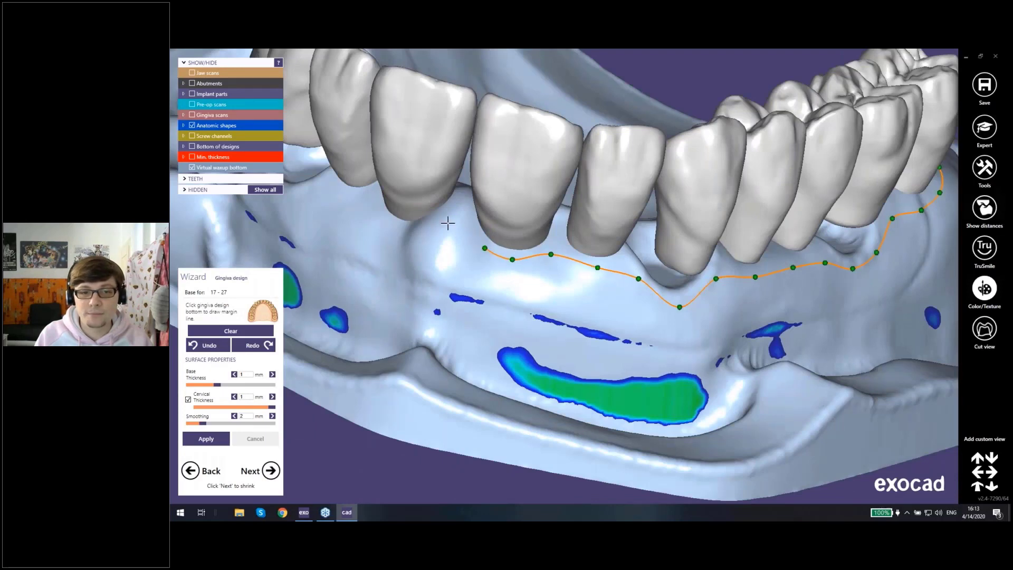
click(399, 230)
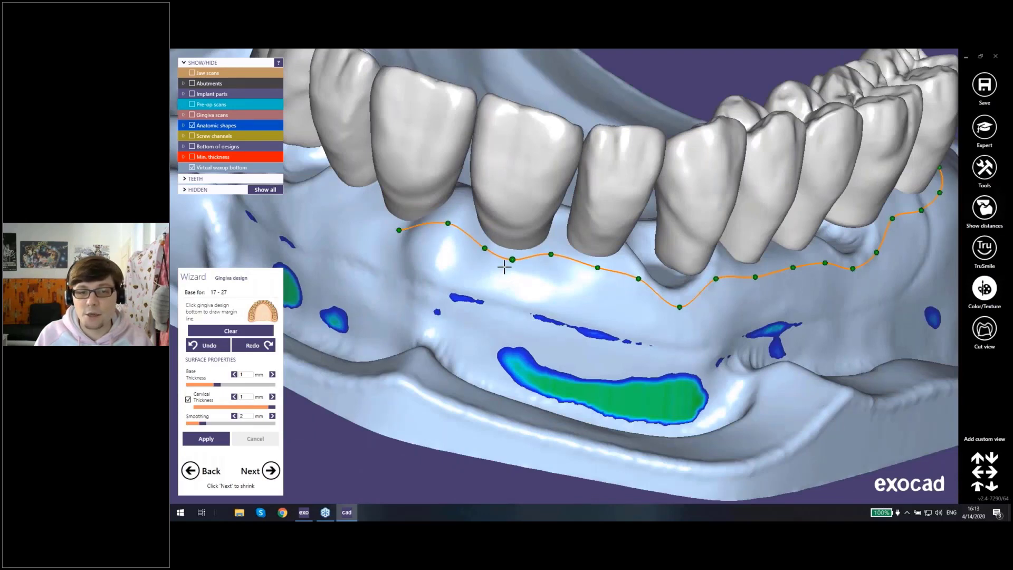
Step: Continue the margin line along the buccal side from tooth 21 past implant sites 23 and 26
right_drag(503, 267, 428, 285)
click(345, 269)
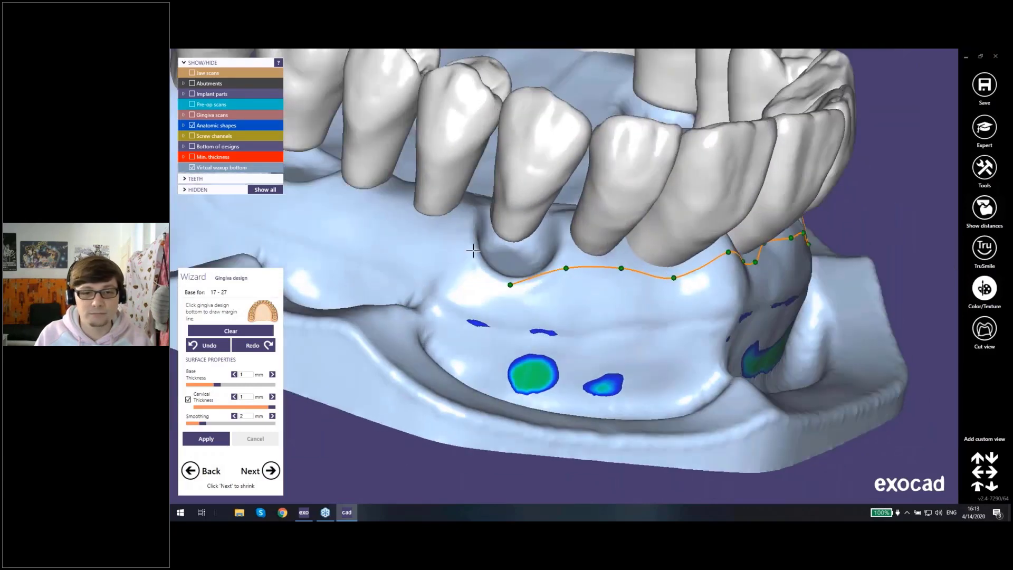
right_drag(427, 230, 443, 249)
click(394, 192)
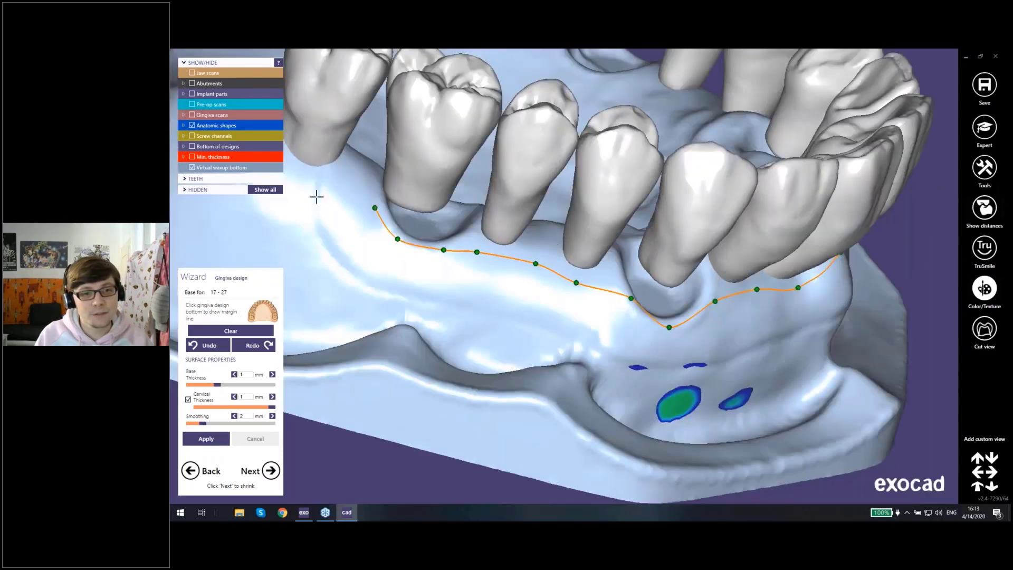
Step: Lead the margin line below tooth 27 and around its distal end
right_drag(377, 197, 583, 268)
click(586, 268)
click(553, 256)
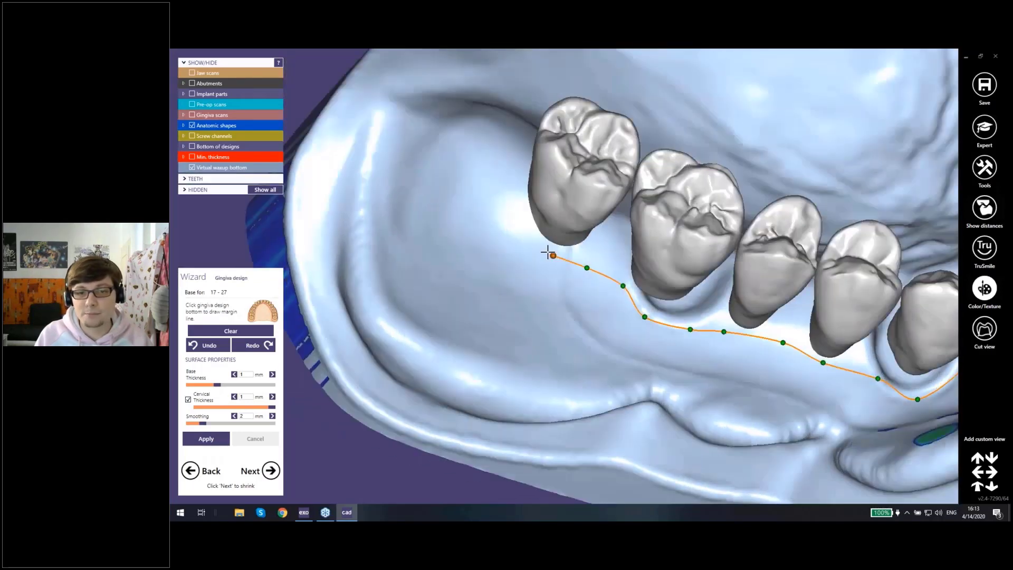
click(519, 228)
click(517, 201)
Step: Draw the palatal margin line from the distal end of tooth 27 forward around the implant site at 26
right_drag(519, 185, 626, 247)
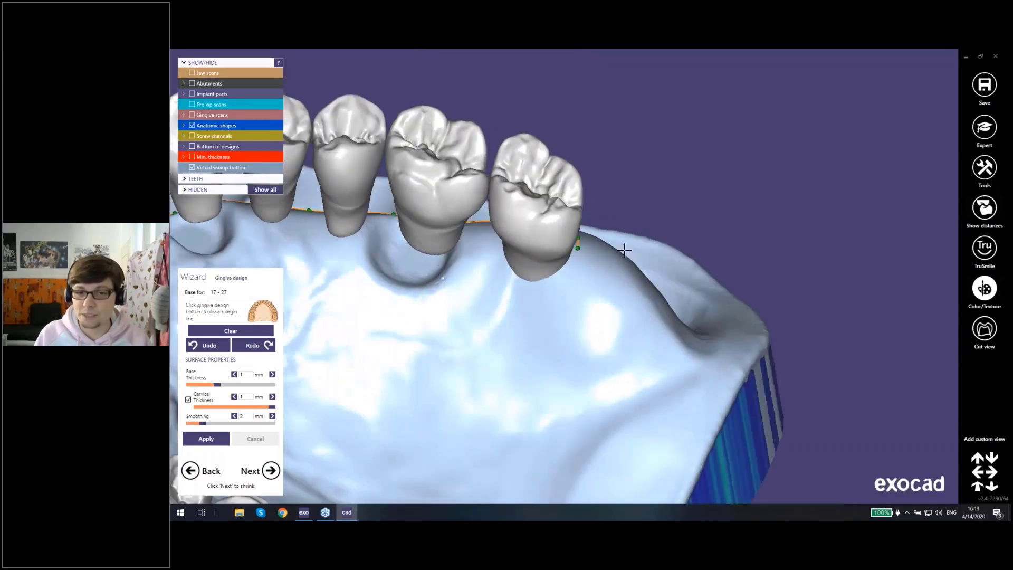
scroll(626, 246, down, 1)
click(574, 265)
click(565, 275)
scroll(563, 277, up, 1)
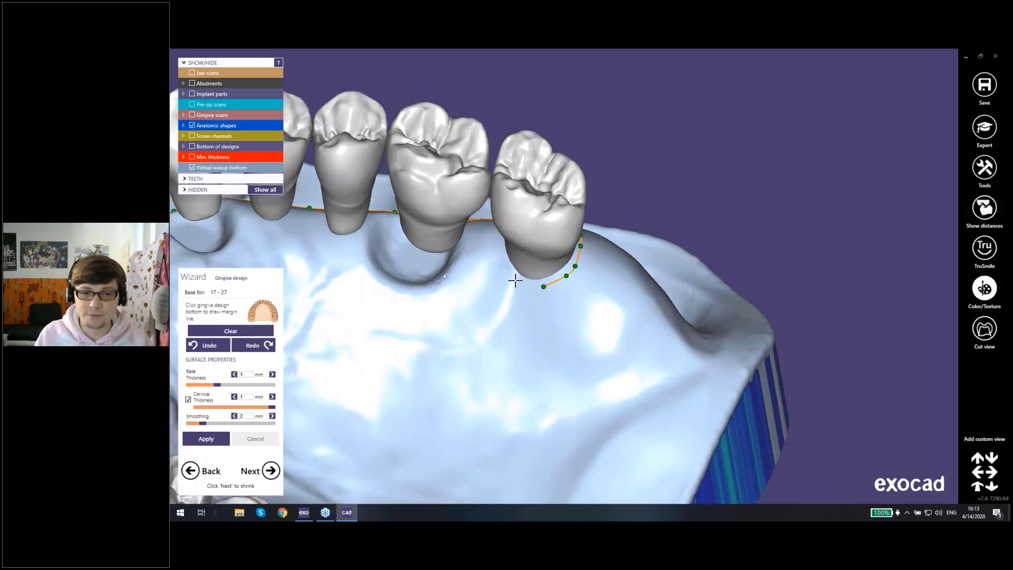
click(481, 274)
click(436, 287)
click(398, 288)
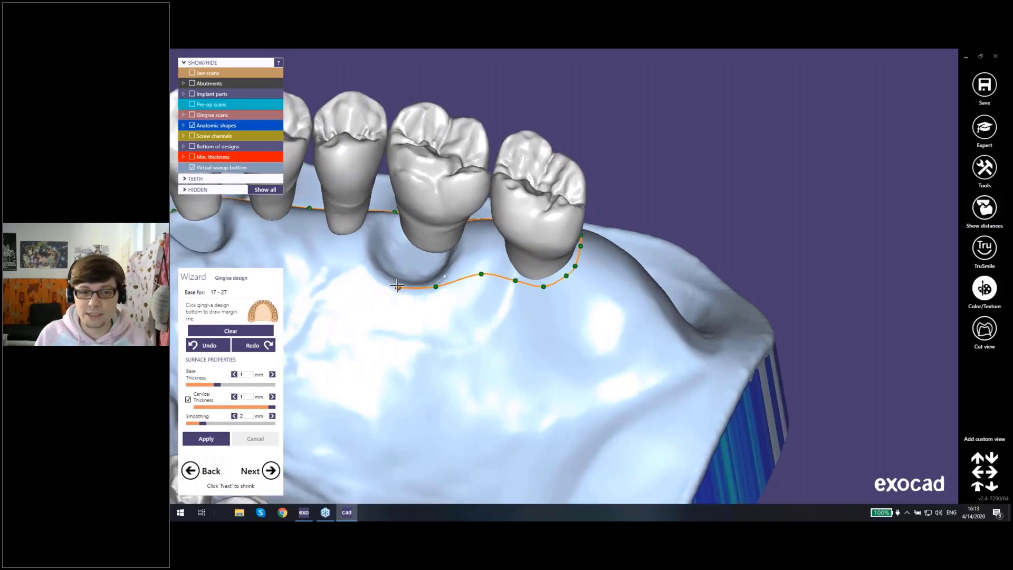
click(358, 259)
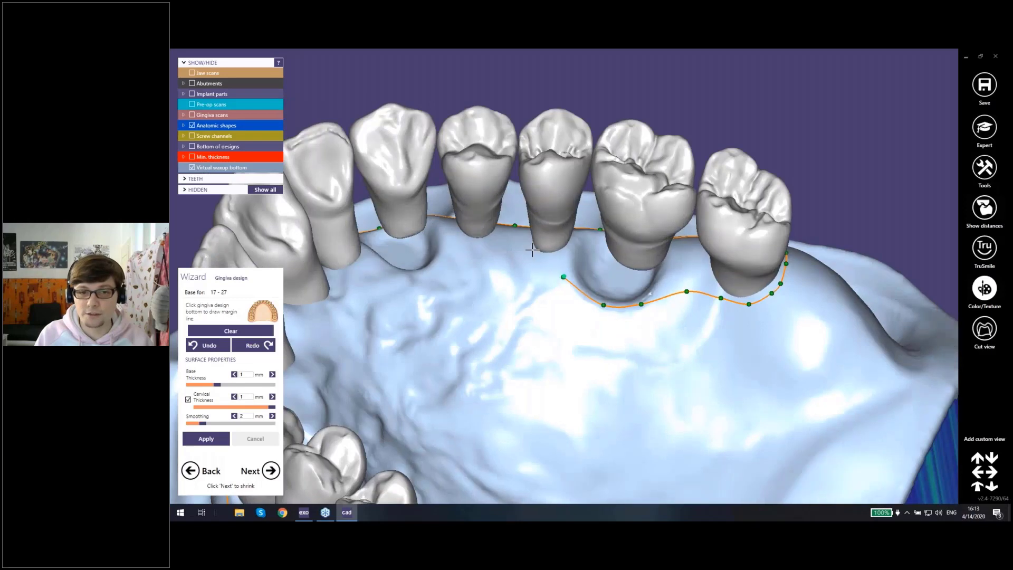
Step: Continue the palatal margin line from tooth 25 past implant site 23 and across the midline to tooth 12
right_drag(606, 240, 615, 257)
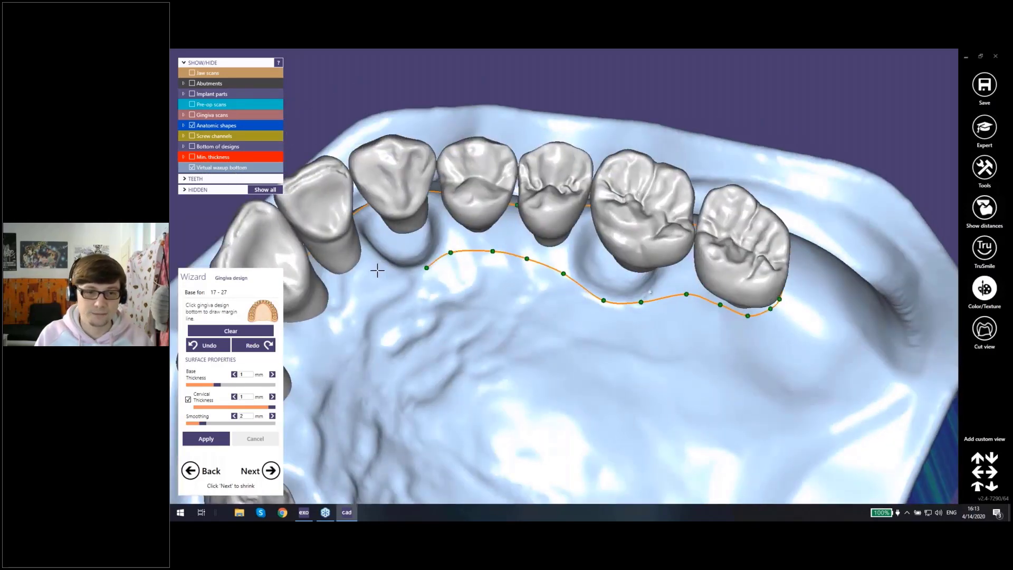
click(348, 290)
middle_click(344, 318)
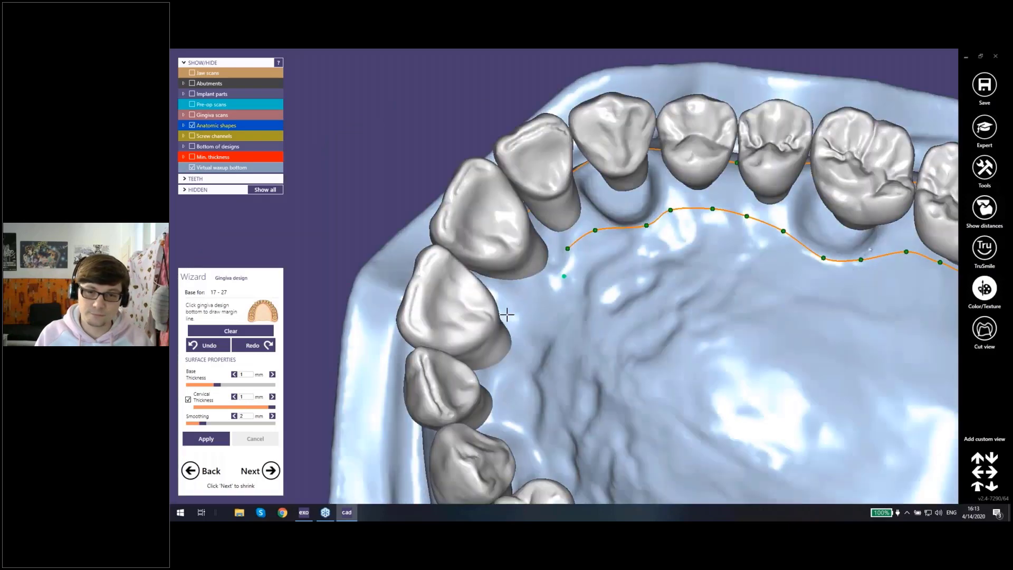
click(539, 289)
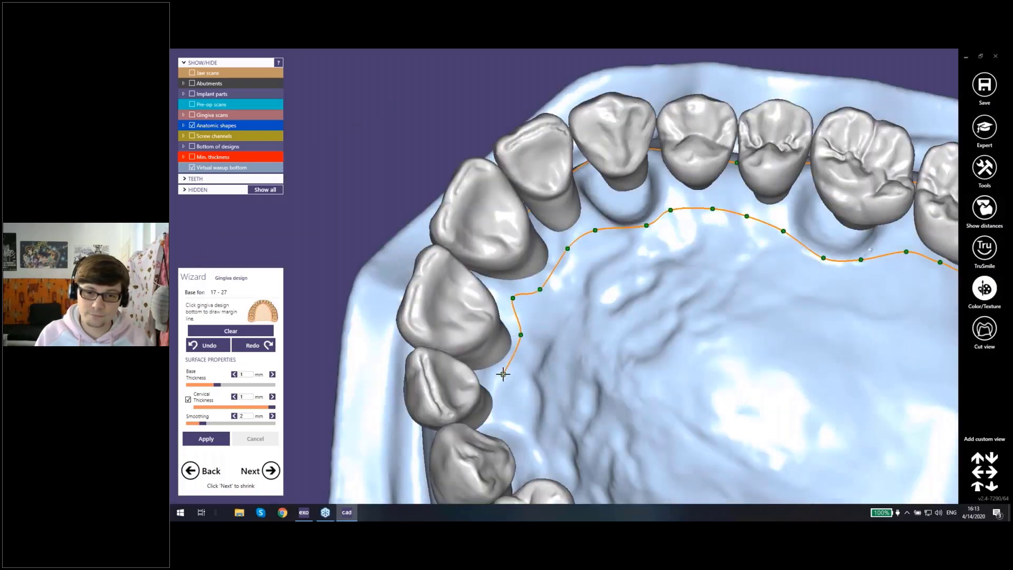
Step: Run the palatal margin line from tooth 12 around 13 and 16 back to tooth 17 and close the loop
middle_click(538, 369)
right_drag(538, 369, 505, 267)
click(505, 267)
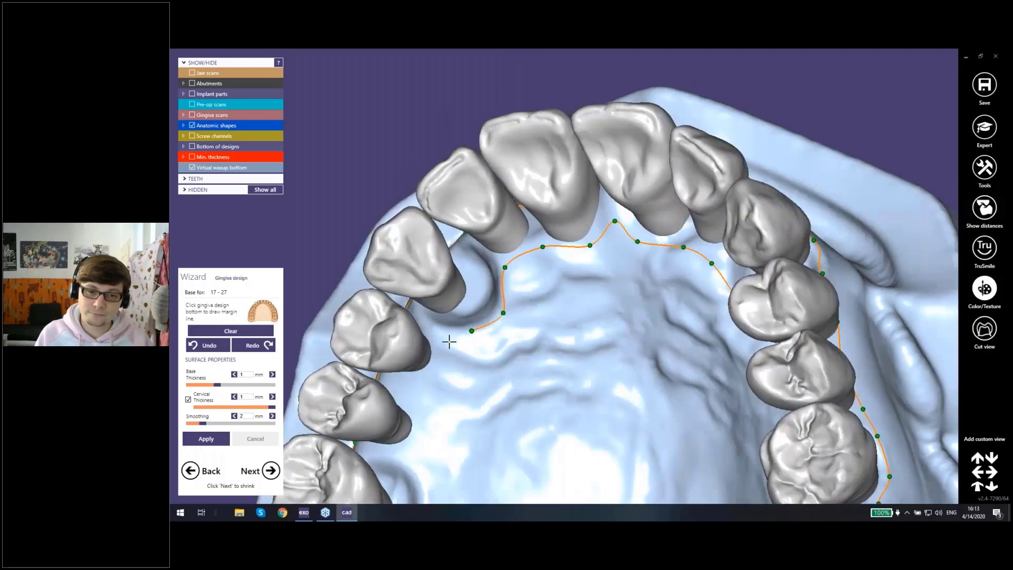
middle_click(433, 424)
right_drag(433, 424, 610, 252)
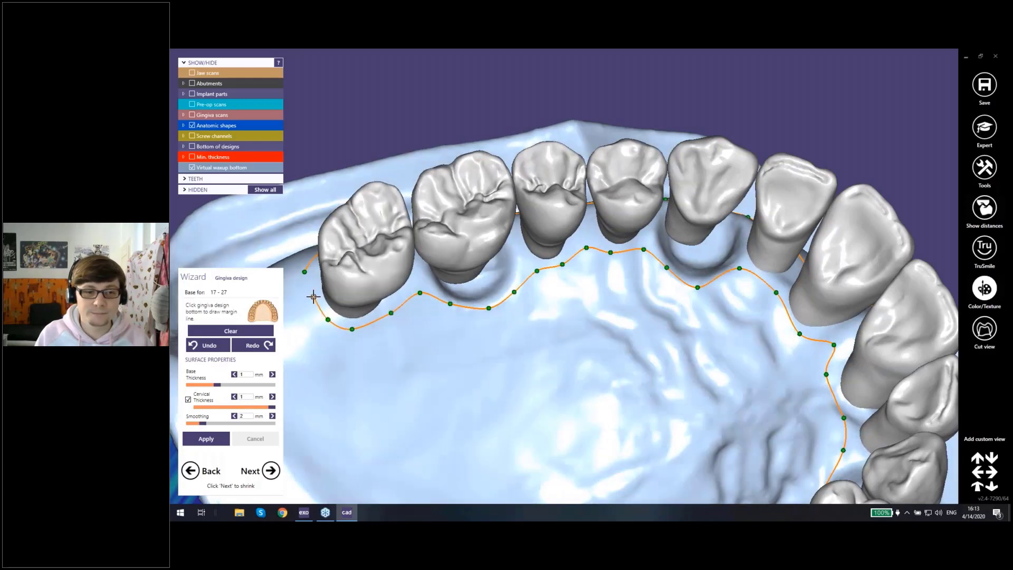
click(314, 296)
Step: Generate the gingiva from the closed margin line and inspect it from the front and the side
scroll(529, 315, down, 4)
mouse_move(529, 314)
right_down()
mouse_move(592, 318)
mouse_move(533, 285)
mouse_move(503, 314)
mouse_move(525, 317)
right_up()
middle_click(523, 317)
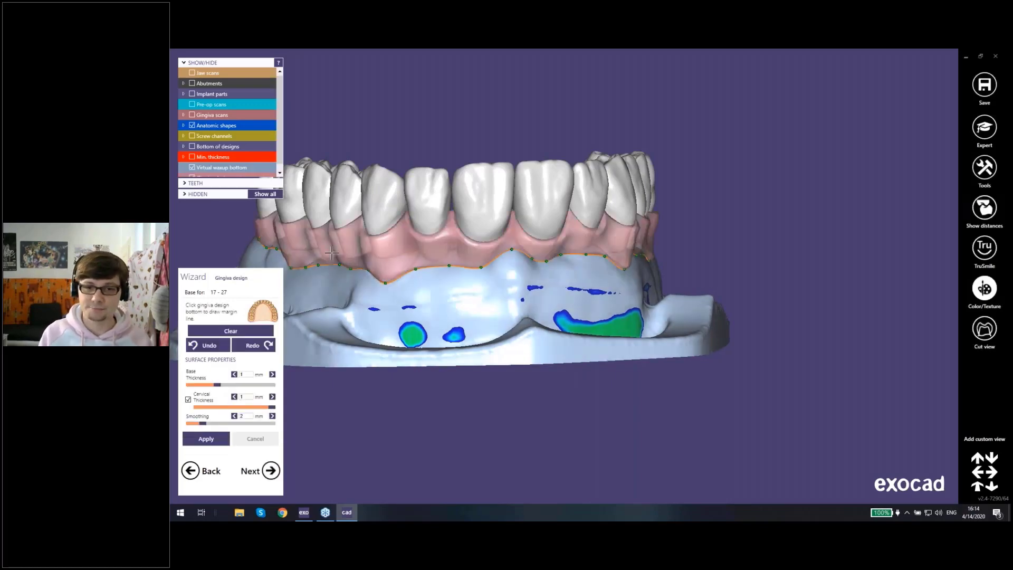
middle_click(477, 192)
right_drag(576, 165, 455, 205)
middle_drag(454, 204, 624, 195)
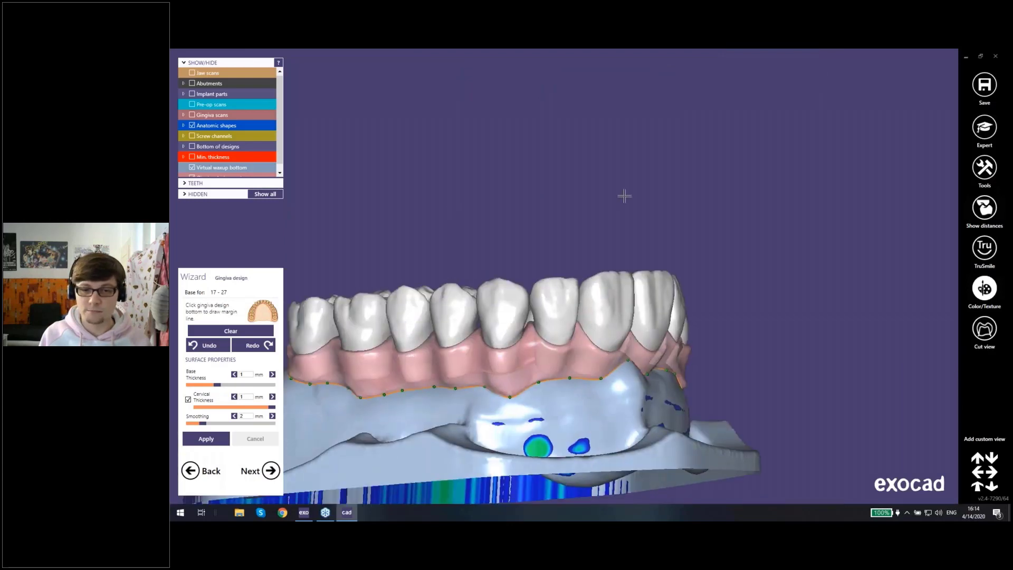
right_drag(624, 195, 559, 357)
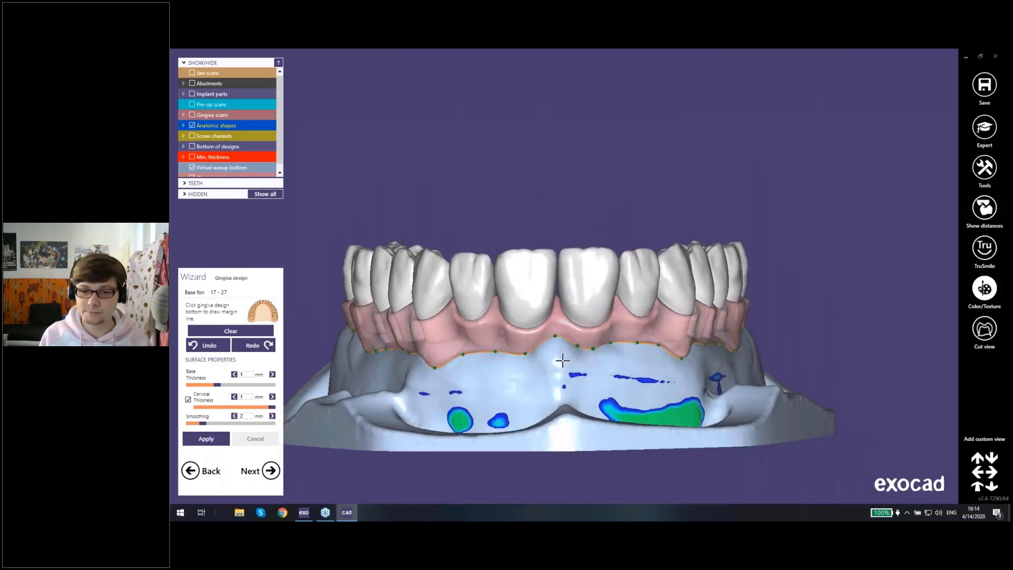
Step: Proceed to free-forming the gingiva and reduce the brush size of the free Smooth/Flatten tool
click(270, 470)
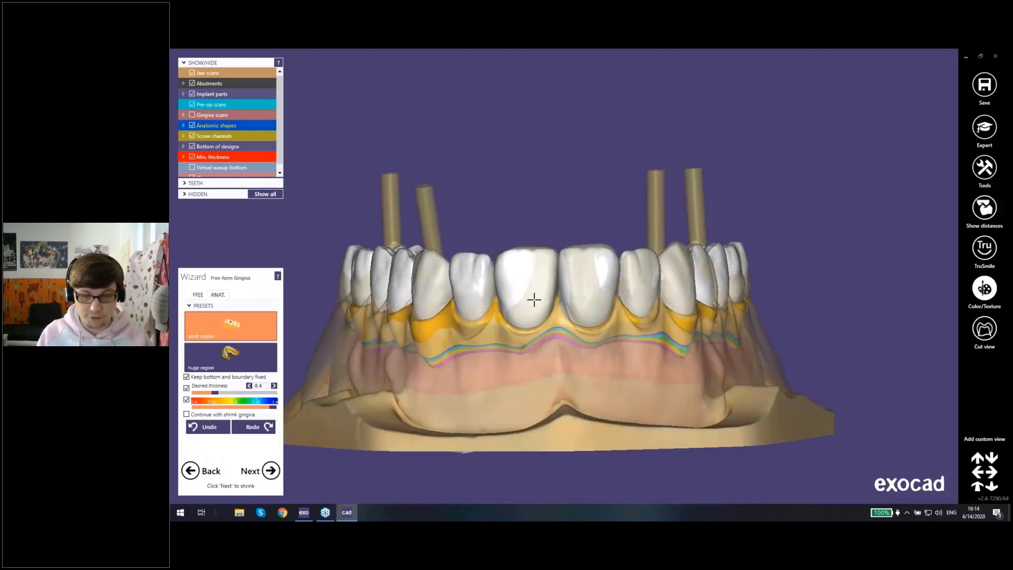
right_drag(534, 300, 382, 300)
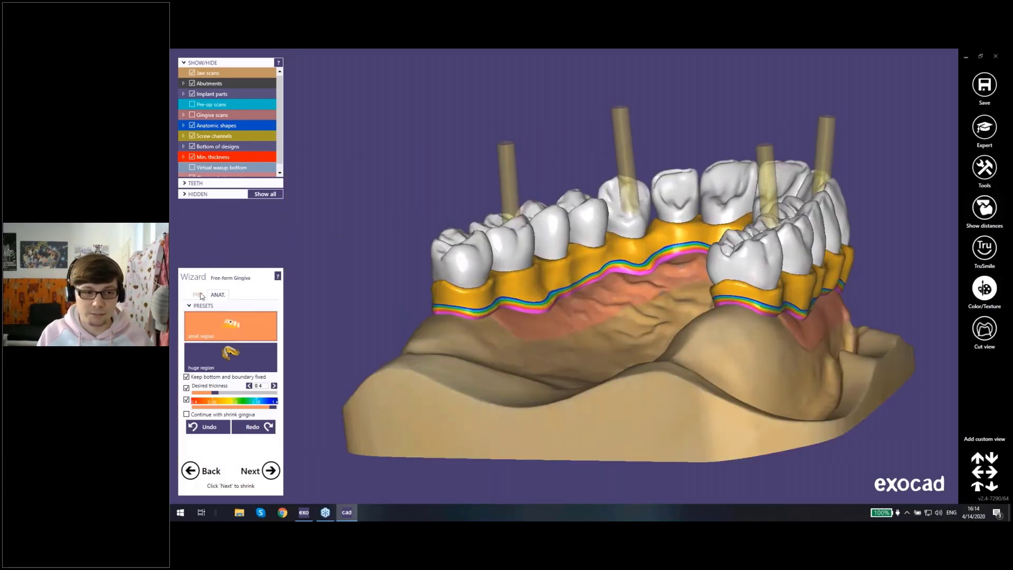
click(199, 295)
scroll(606, 262, up, 5)
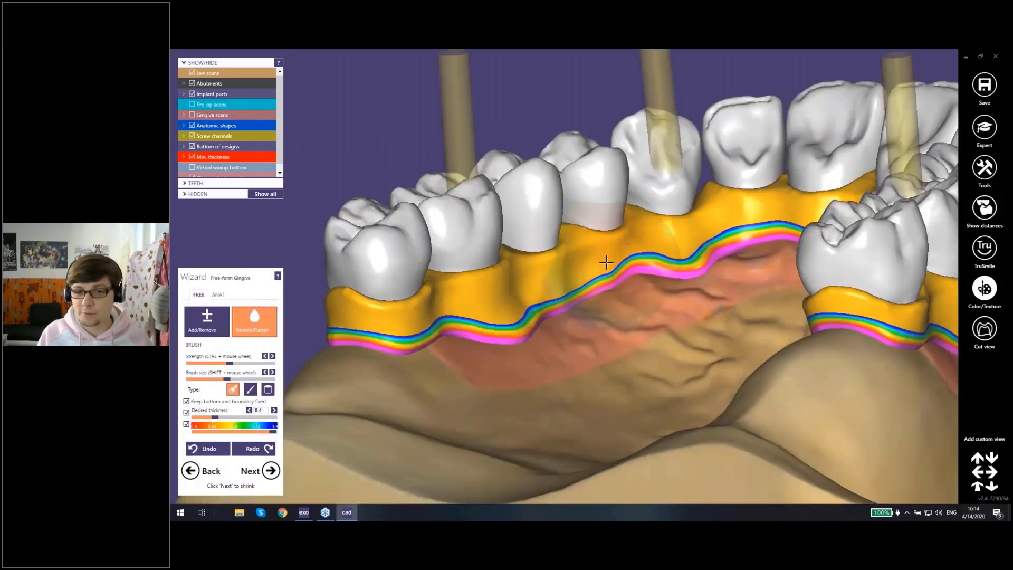
shift+scroll(606, 262, down, 2)
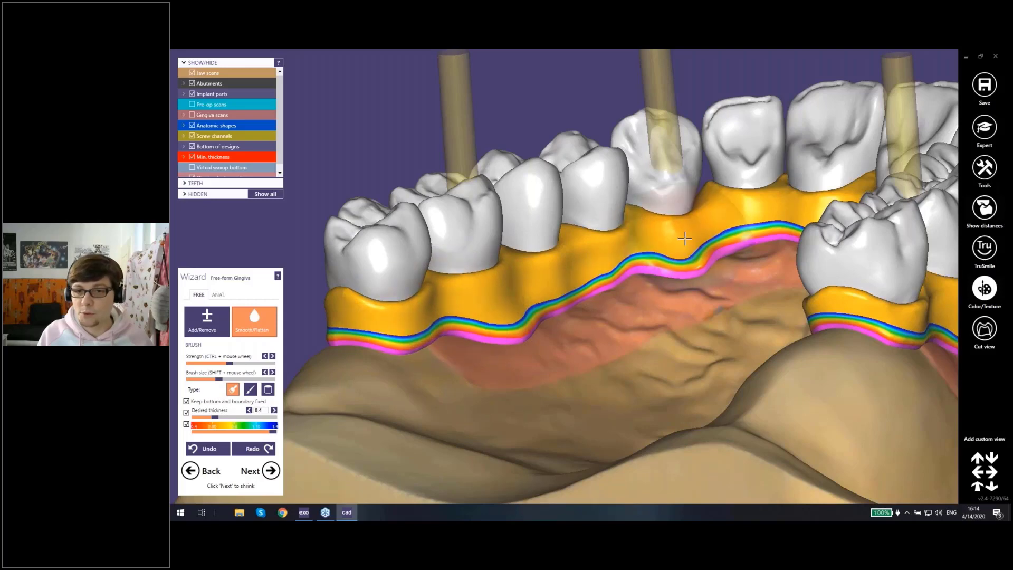
right_drag(683, 236, 488, 295)
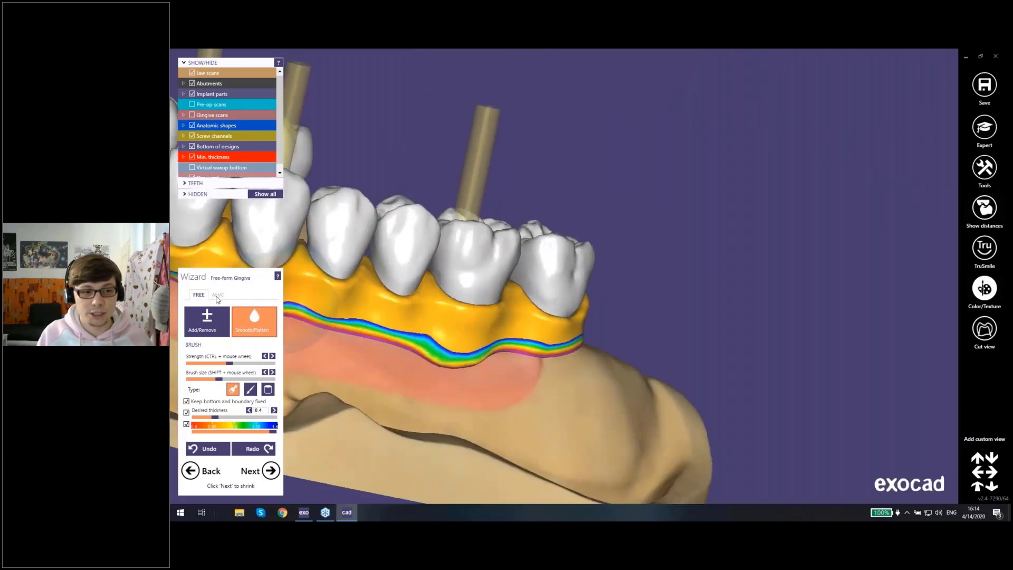
Step: Switch gingiva free-forming to anatomic mode with the small region preset and check the buccal gingiva between teeth 17 and 13
click(218, 294)
right_drag(487, 326, 448, 269)
scroll(448, 268, up, 4)
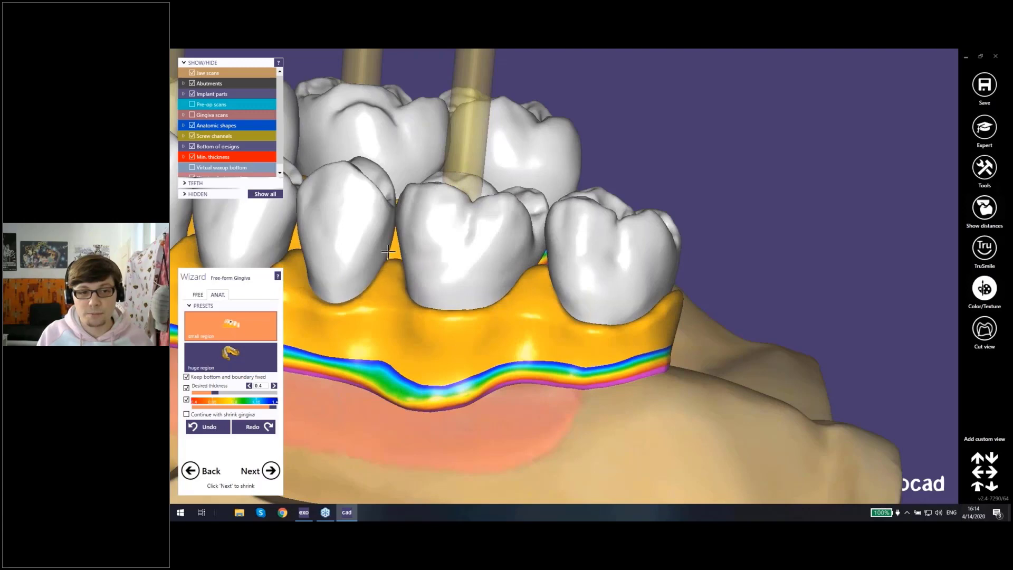
right_drag(356, 250, 497, 275)
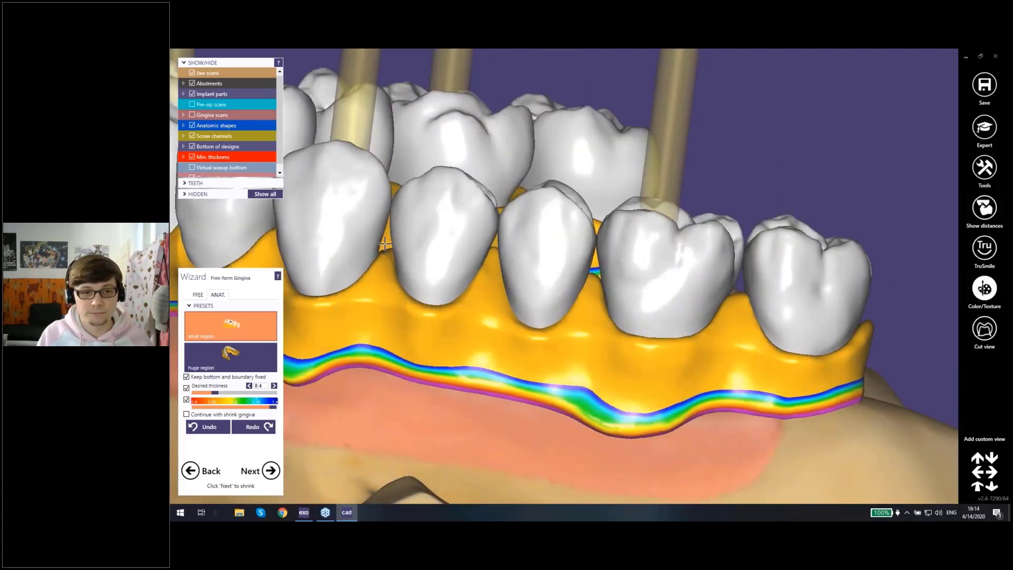
scroll(386, 240, down, 5)
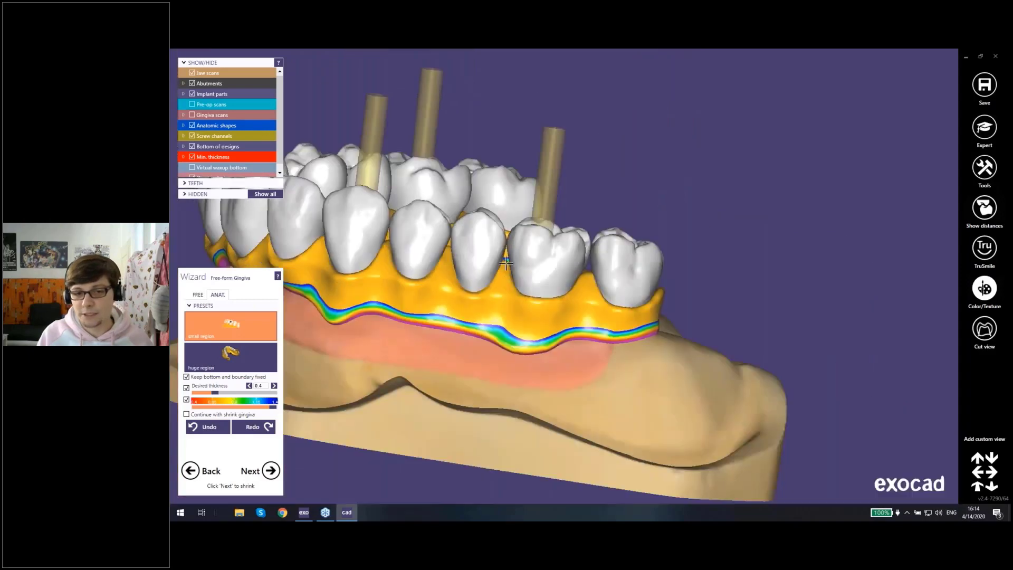
Step: Inspect the buccal side of the virtual gingiva around the arch, from the posterior teeth on each side to the front
scroll(550, 263, up, 4)
scroll(605, 273, down, 4)
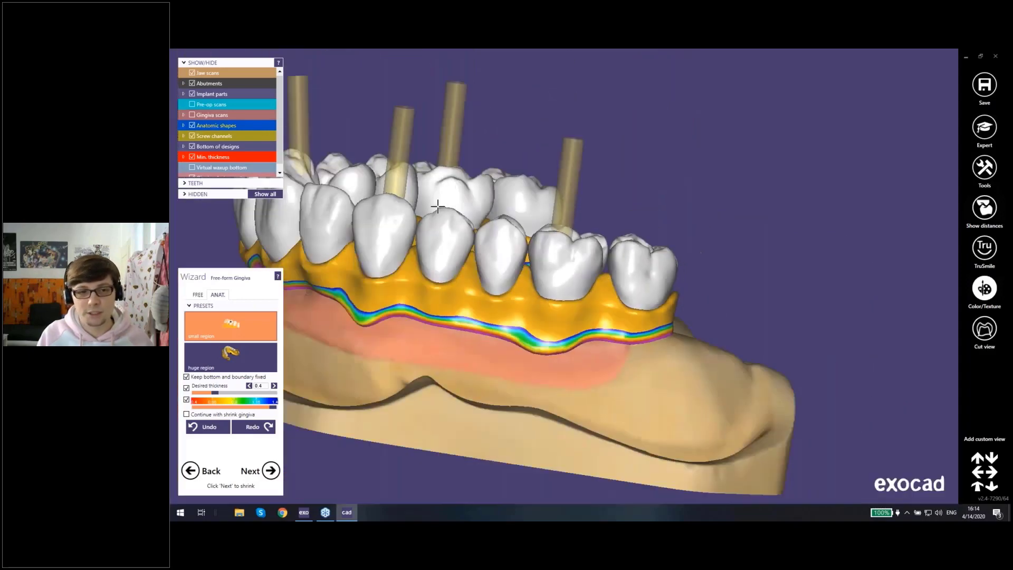
right_drag(439, 208, 633, 264)
right_drag(441, 228, 623, 319)
scroll(628, 324, up, 4)
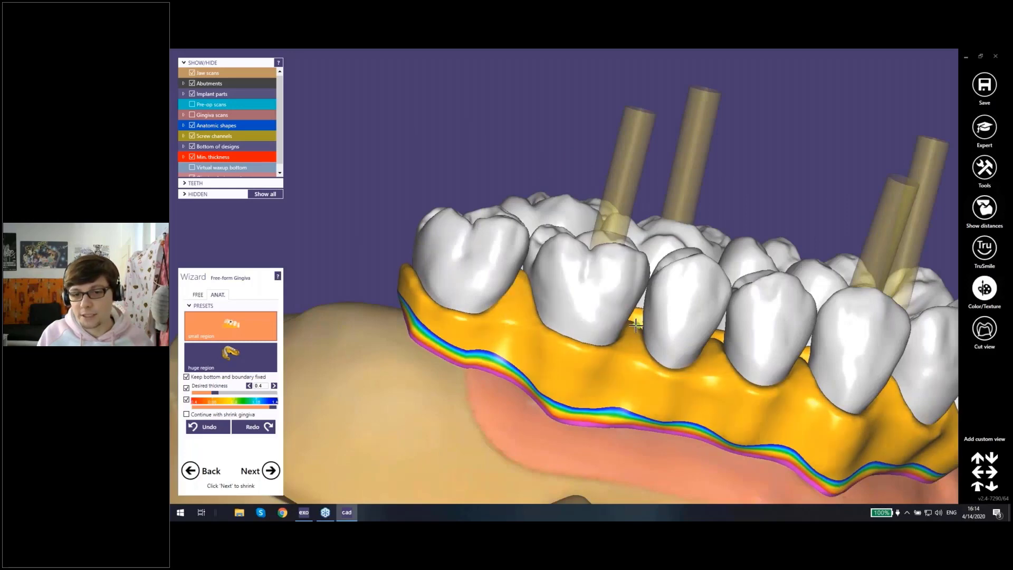
middle_click(671, 311)
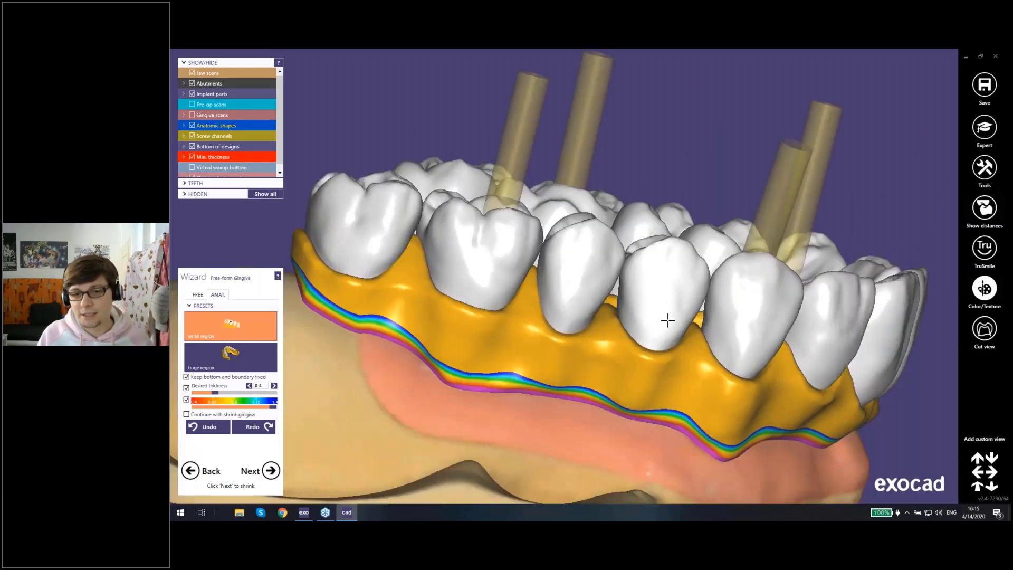
right_drag(668, 320, 623, 295)
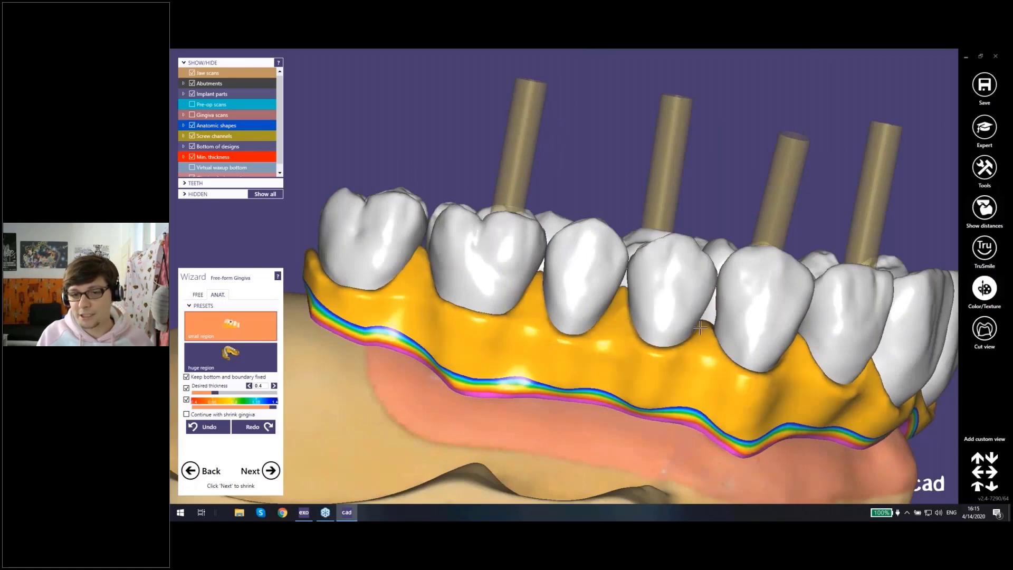
right_drag(699, 329, 574, 259)
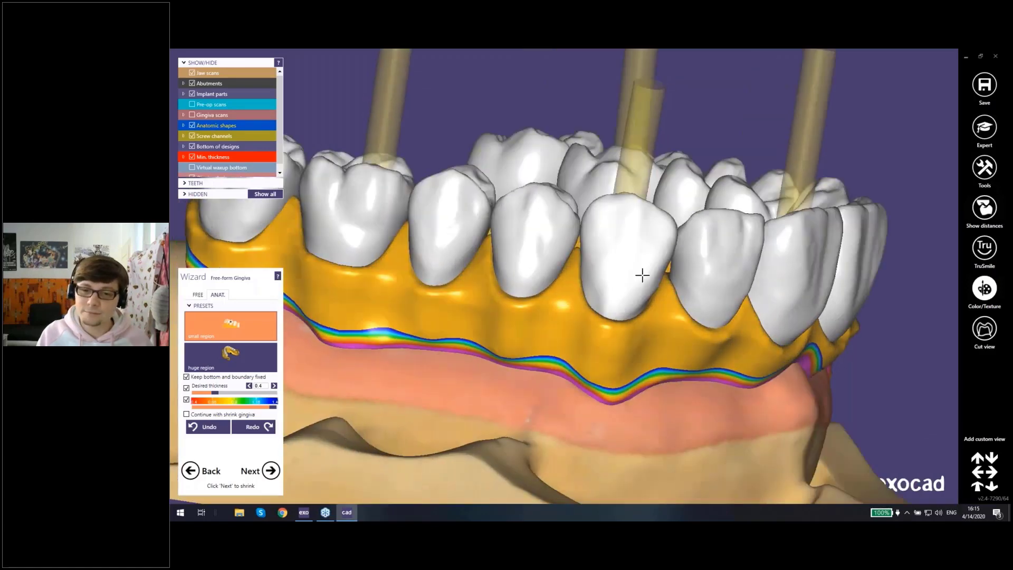
scroll(704, 293, down, 3)
right_drag(796, 326, 492, 383)
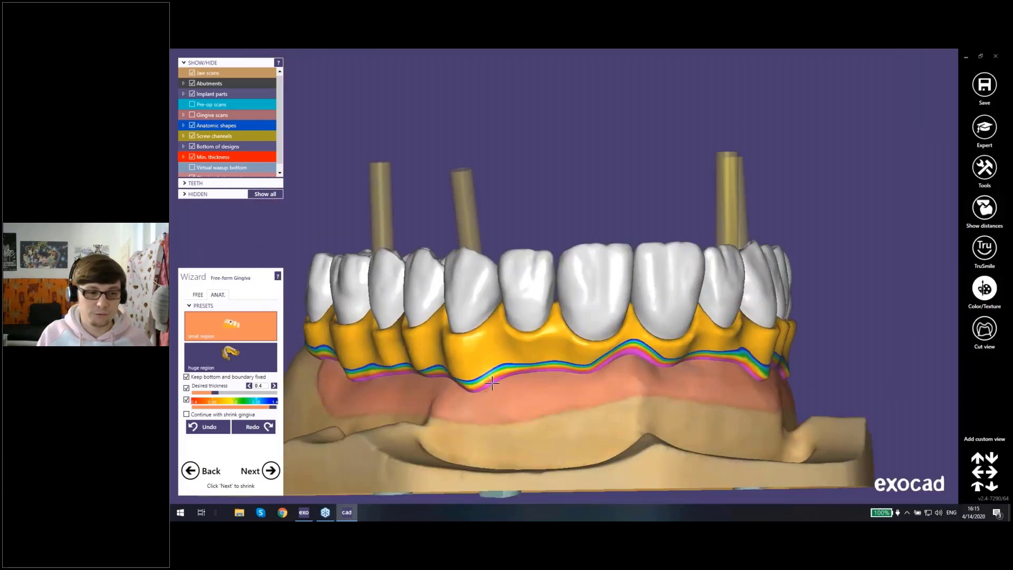
middle_drag(496, 367, 497, 321)
right_drag(497, 322, 478, 322)
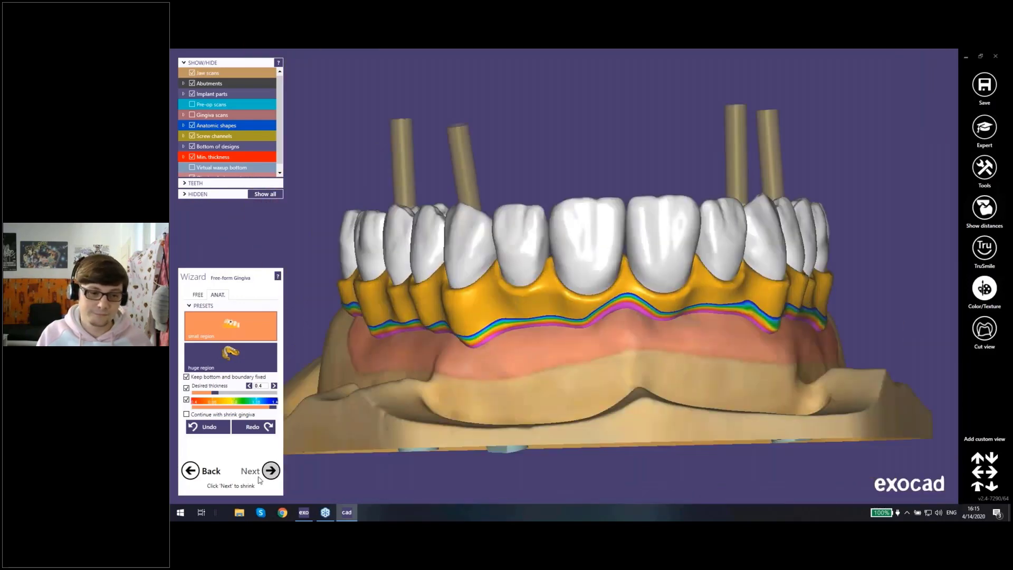
Step: Proceed from gingiva free-forming to Shrinking with the thimble cutback library and check the reduced teeth inside the anatomic shapes
click(266, 474)
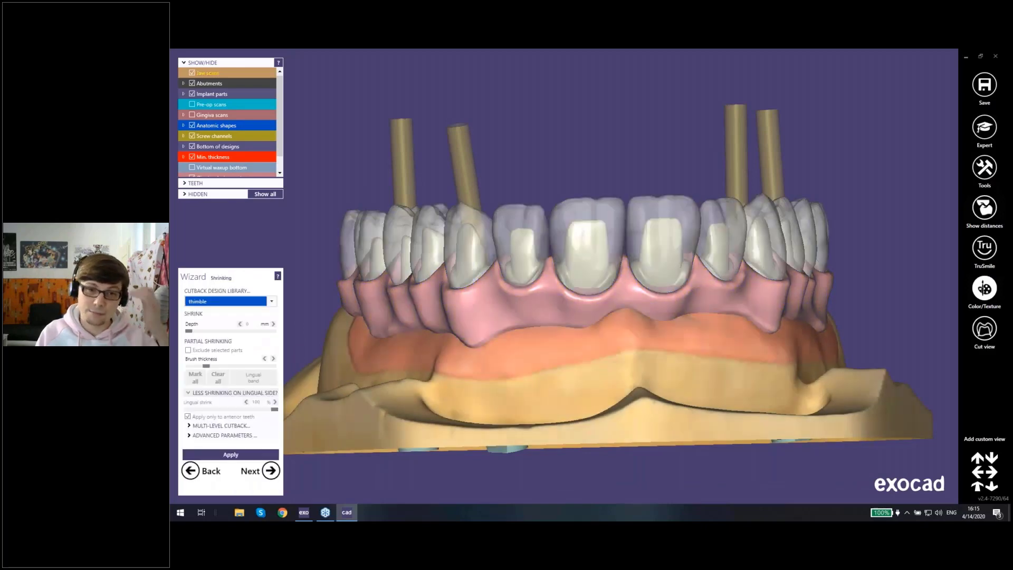
middle_drag(662, 260, 562, 275)
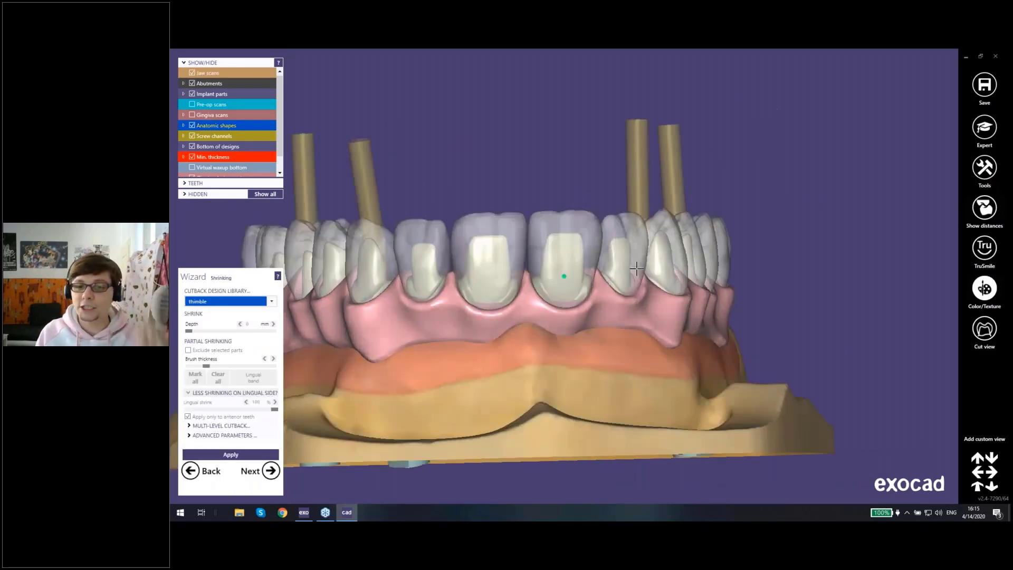
right_drag(563, 275, 455, 264)
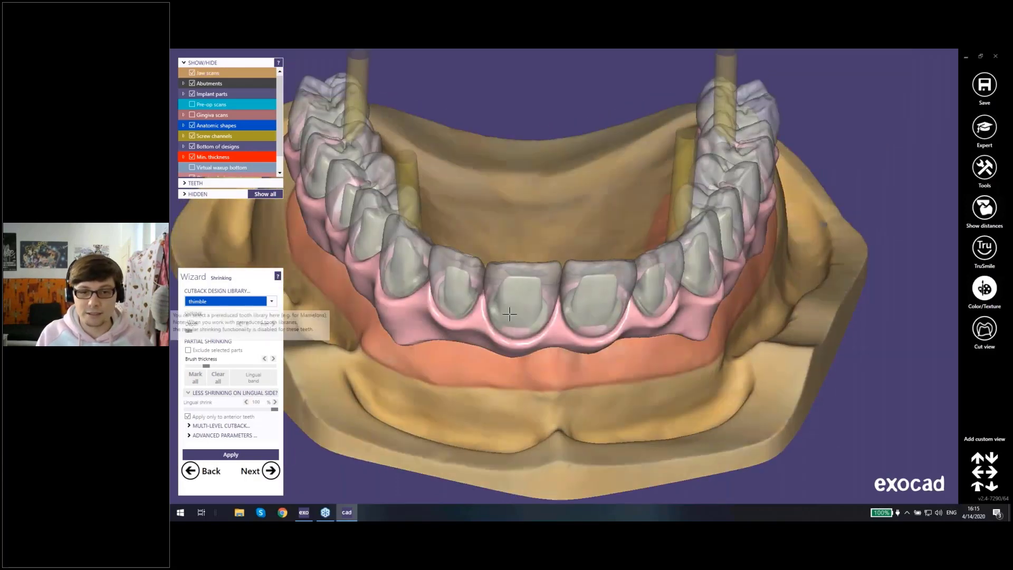
middle_drag(563, 371, 580, 348)
right_drag(580, 348, 581, 248)
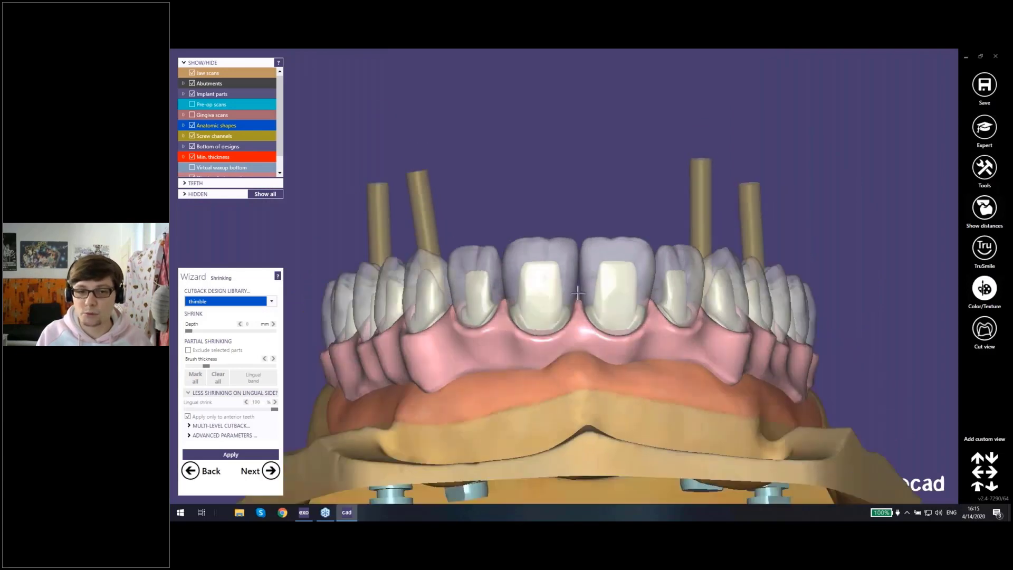
right_drag(576, 285, 594, 275)
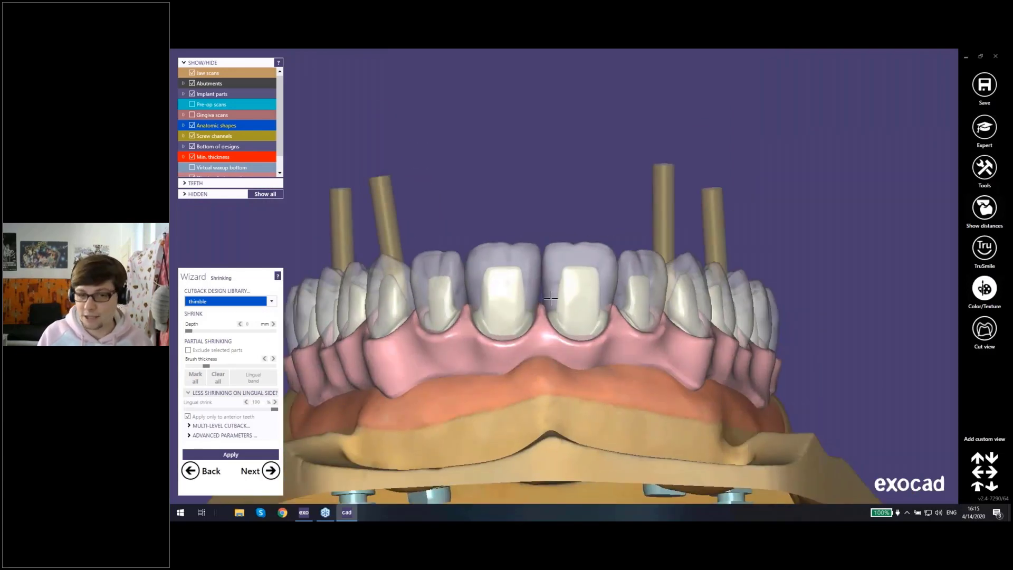
scroll(543, 274, up, 3)
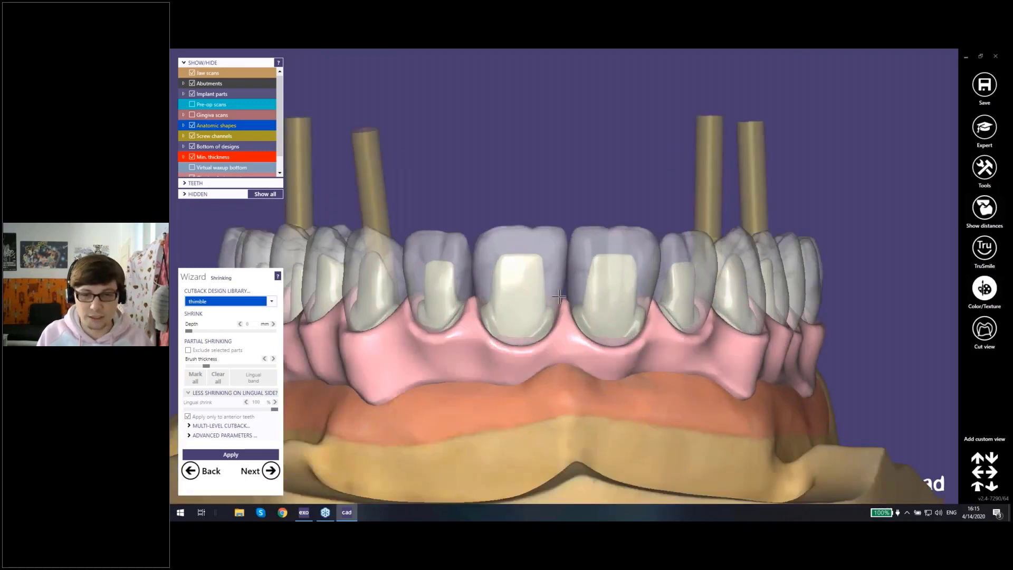
right_drag(560, 282, 667, 312)
Step: Hide the anatomic shapes and examine the thimble-reduced teeth and gingiva from the side and the front
scroll(539, 241, up, 1)
scroll(539, 242, up, 1)
scroll(539, 241, down, 2)
ctrl+middle_click(538, 241)
ctrl+middle_click(667, 311)
right_drag(594, 316, 534, 317)
ctrl+middle_click(627, 277)
key(ctrl+a)
key(ctrl+a)
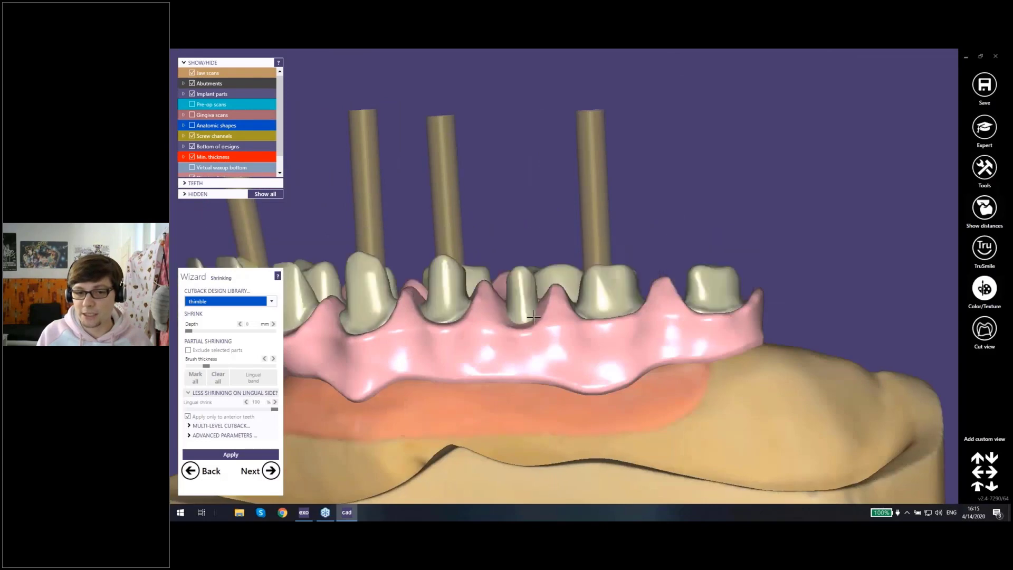
right_drag(385, 316, 576, 318)
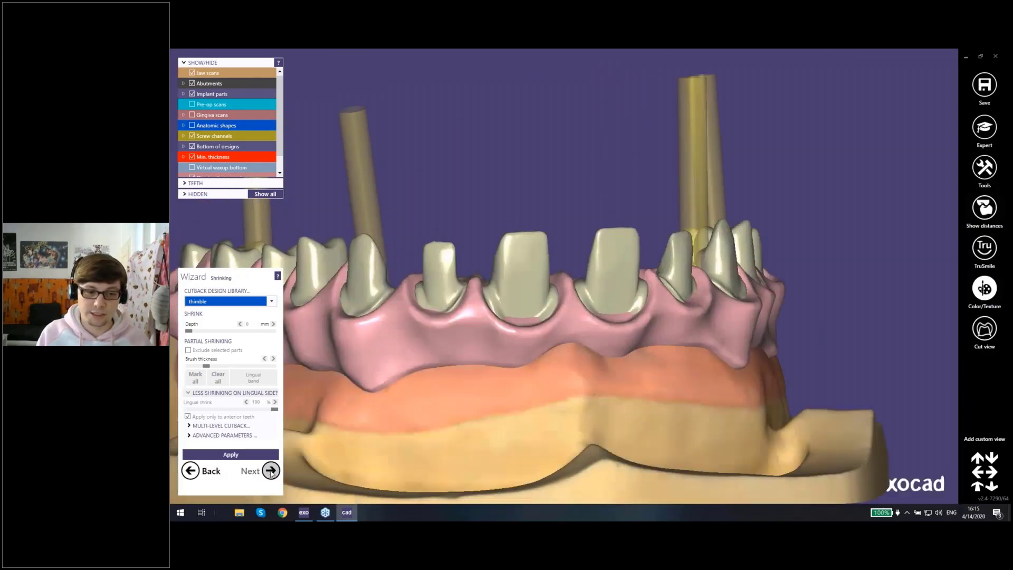
Step: Proceed to free-forming of the reduced teeth and compare them with the anatomic shapes shown over them
click(271, 470)
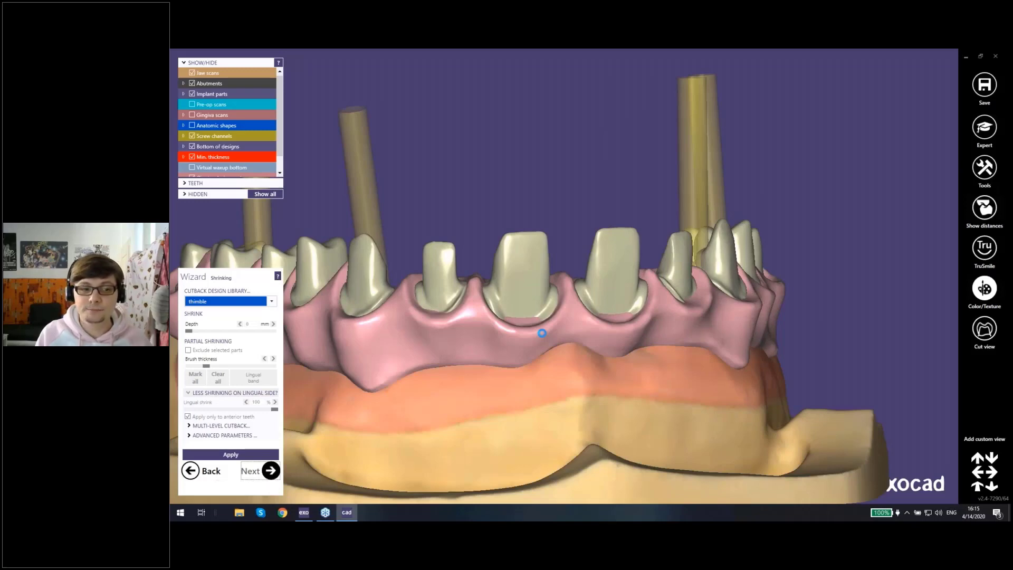
right_drag(579, 311, 551, 286)
middle_click(567, 299)
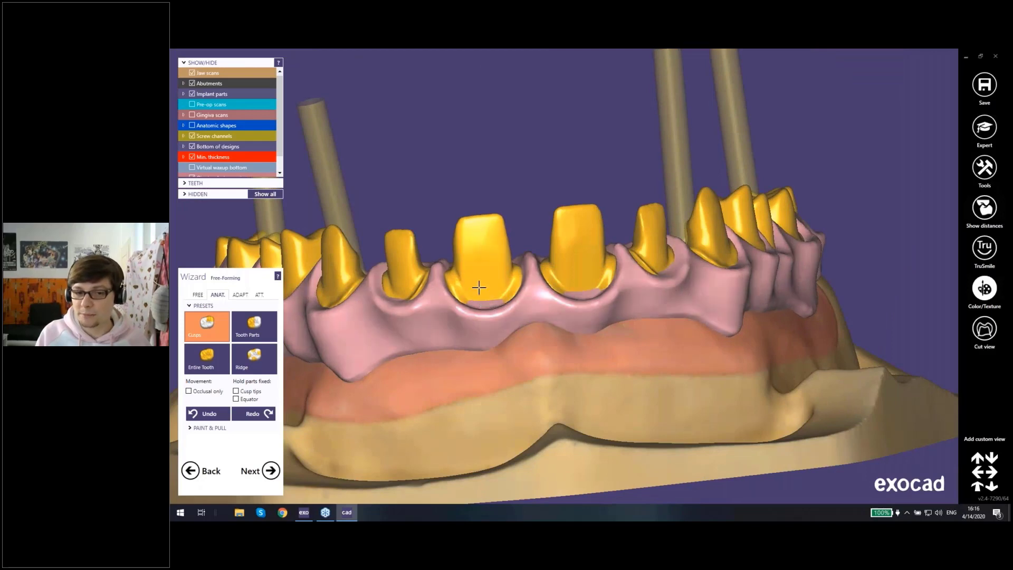
right_drag(511, 297, 667, 295)
key(a)
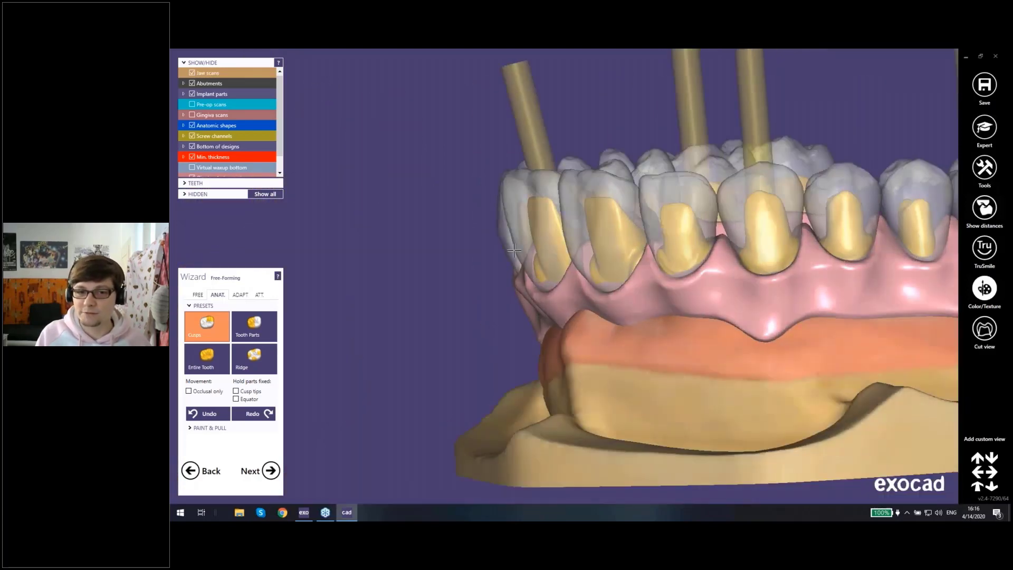
right_drag(575, 218, 518, 206)
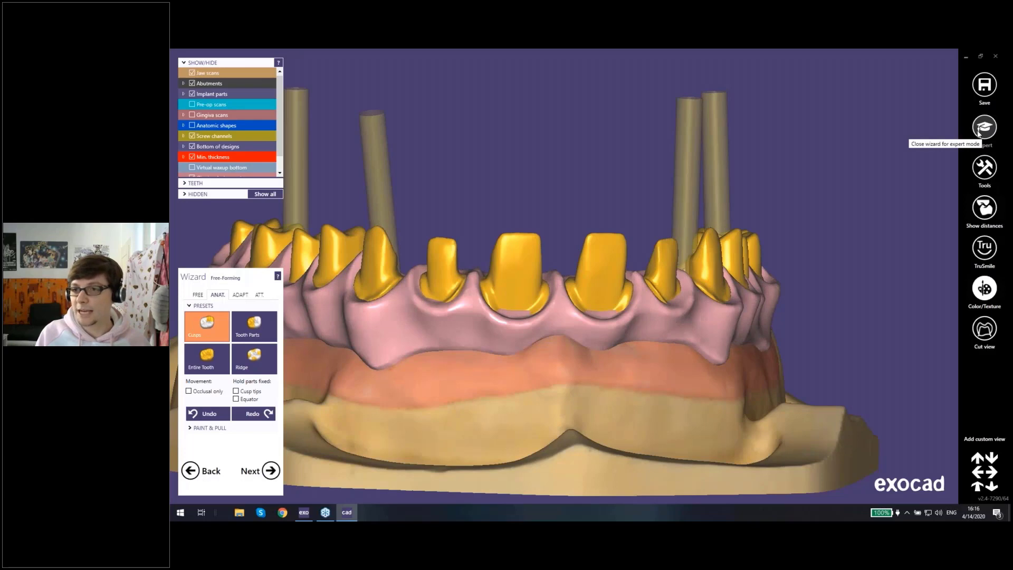
click(190, 470)
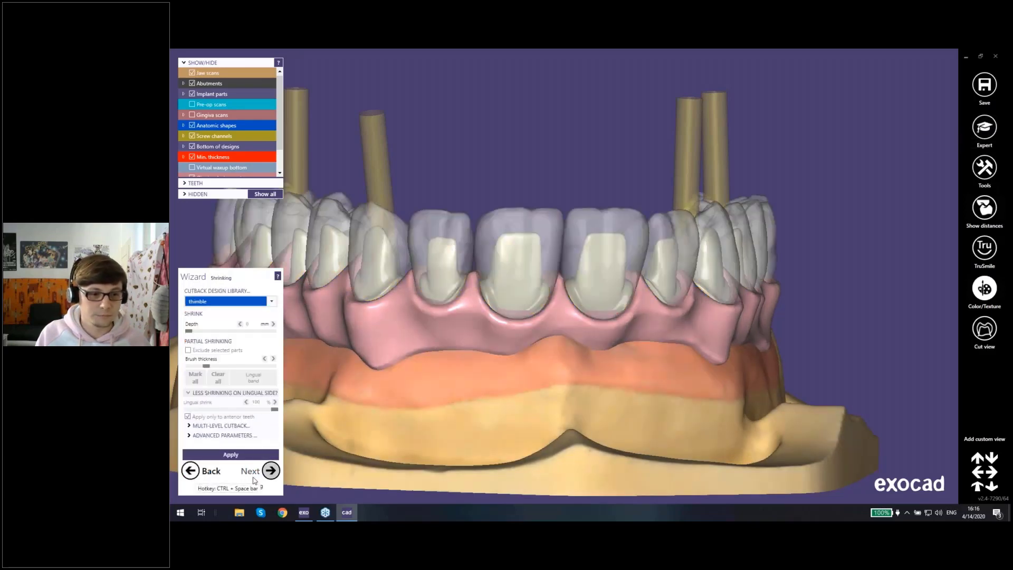
click(271, 476)
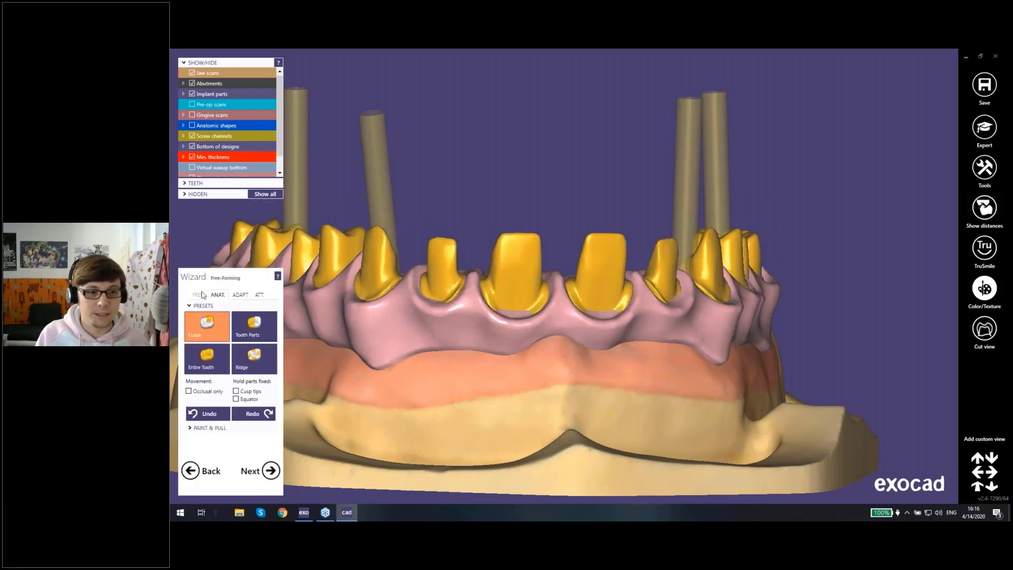
click(199, 295)
click(216, 294)
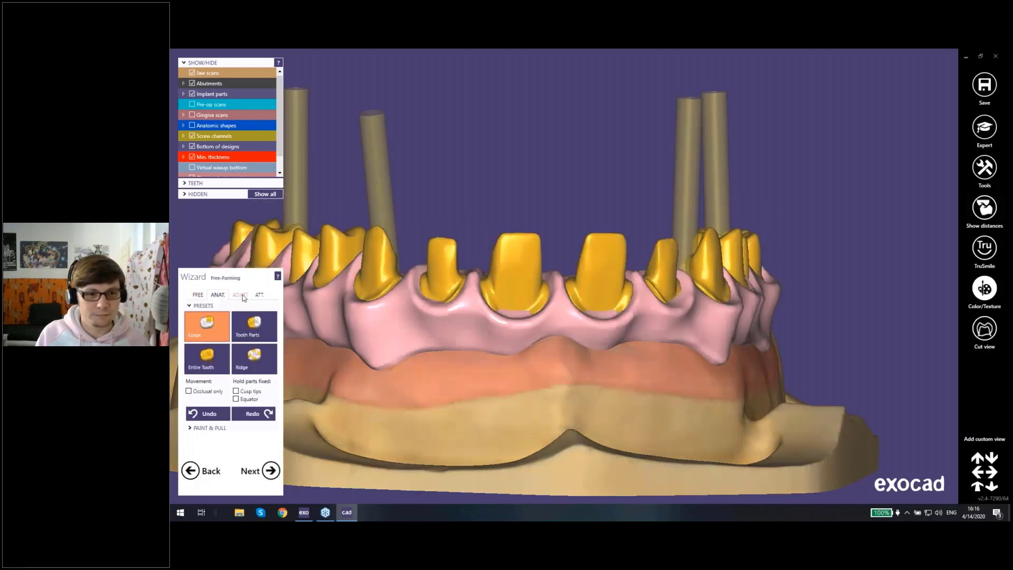
Step: Return to gingiva free-forming, enable Continue with shrink gingiva, and check the anterior gingiva from several angles
click(207, 469)
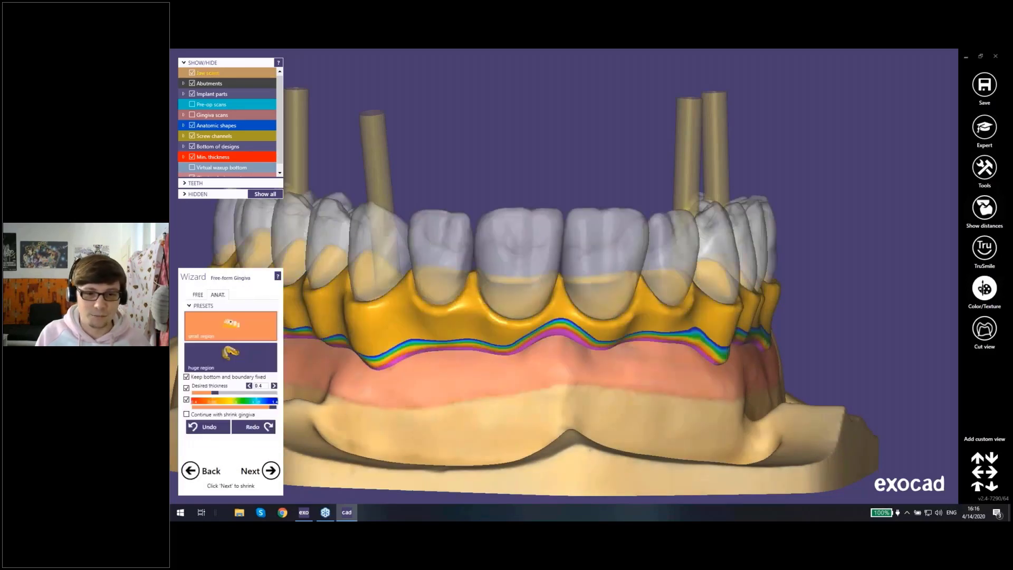
click(186, 414)
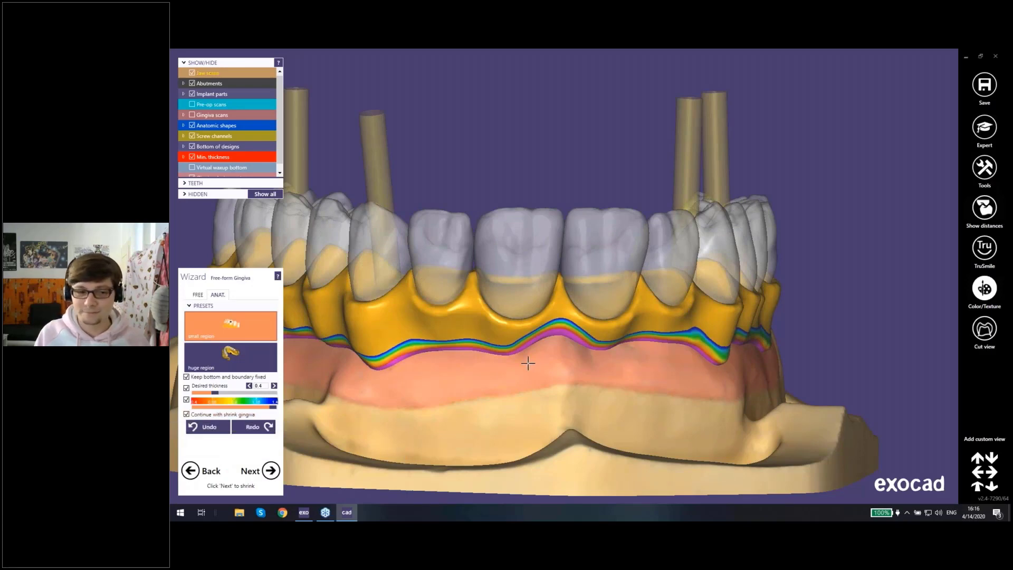
right_drag(528, 363, 475, 364)
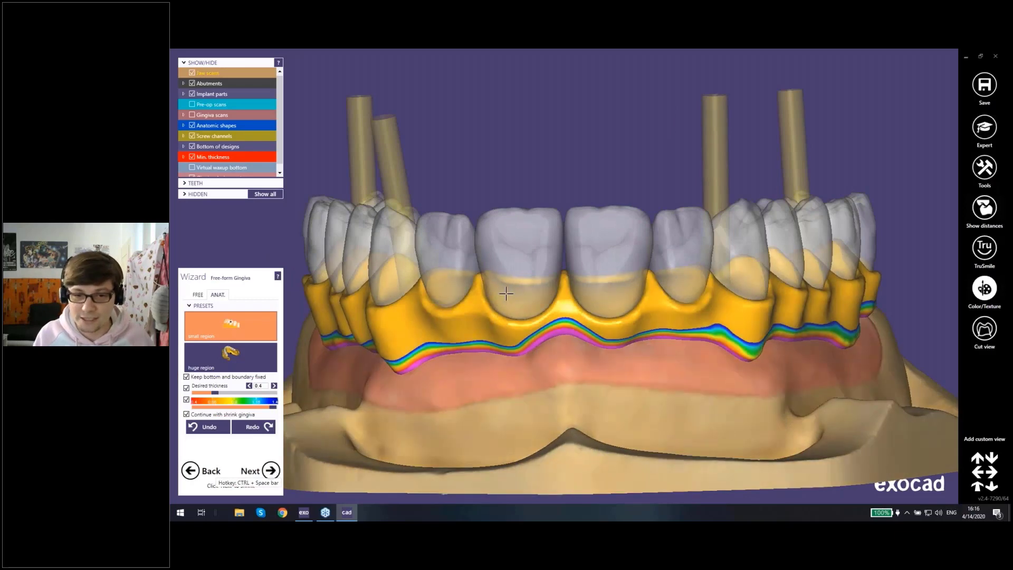
middle_click(569, 330)
right_drag(567, 325, 577, 323)
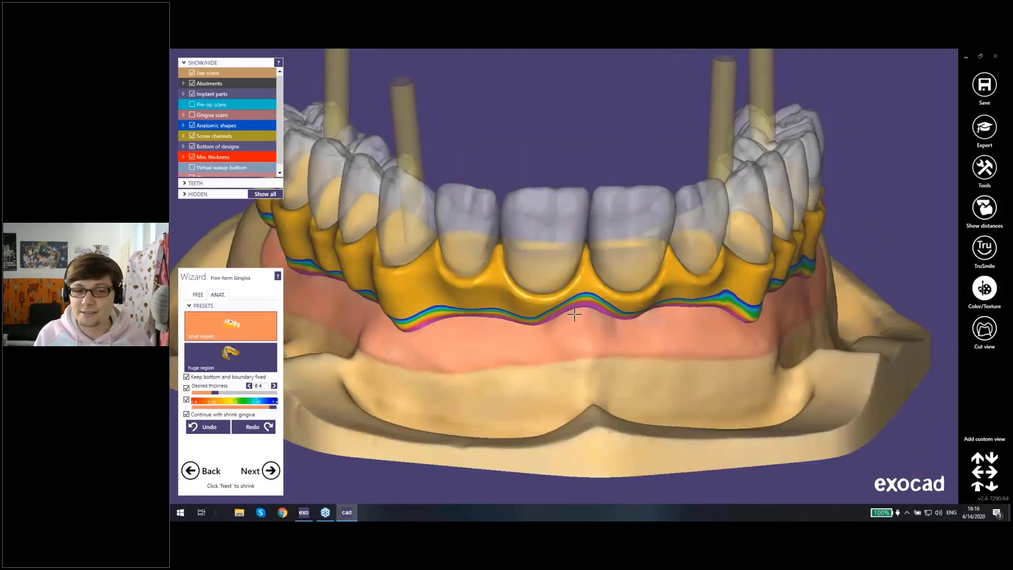
right_drag(614, 362, 566, 329)
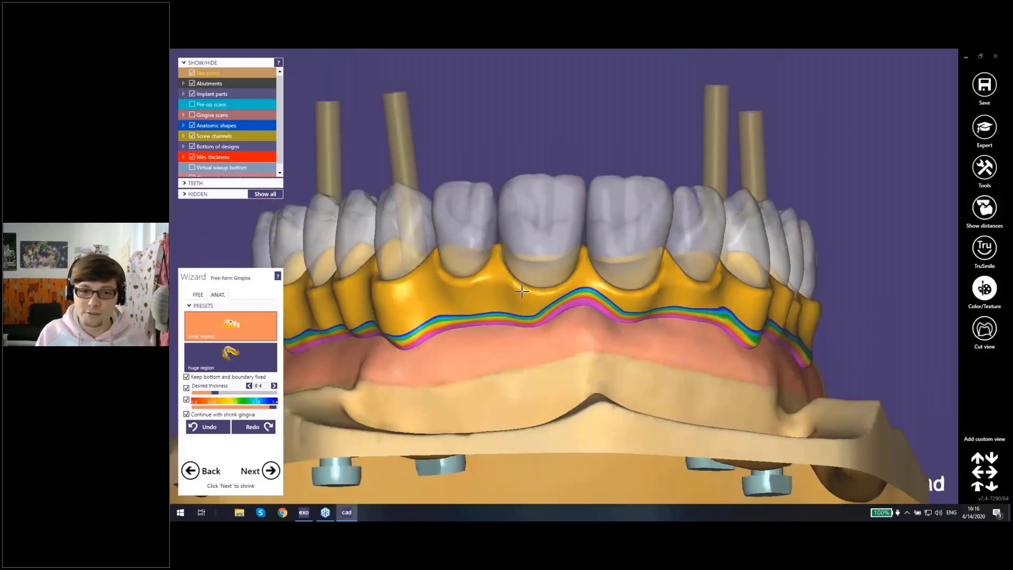
right_drag(522, 291, 464, 353)
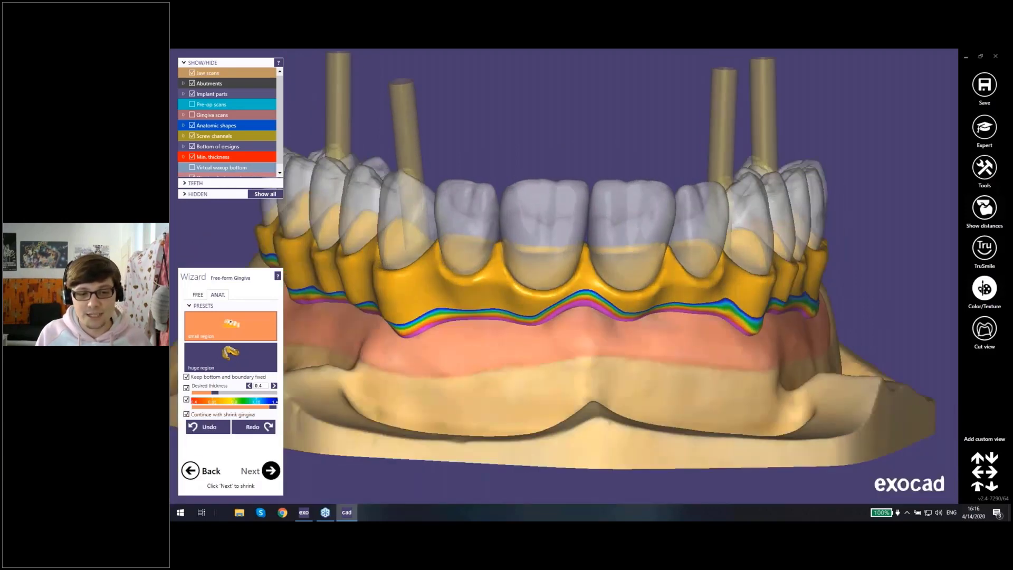
Step: Proceed to shrinking the gingiva design part and apply a 0.2 mm depth with the area around the teeth preserved
click(271, 470)
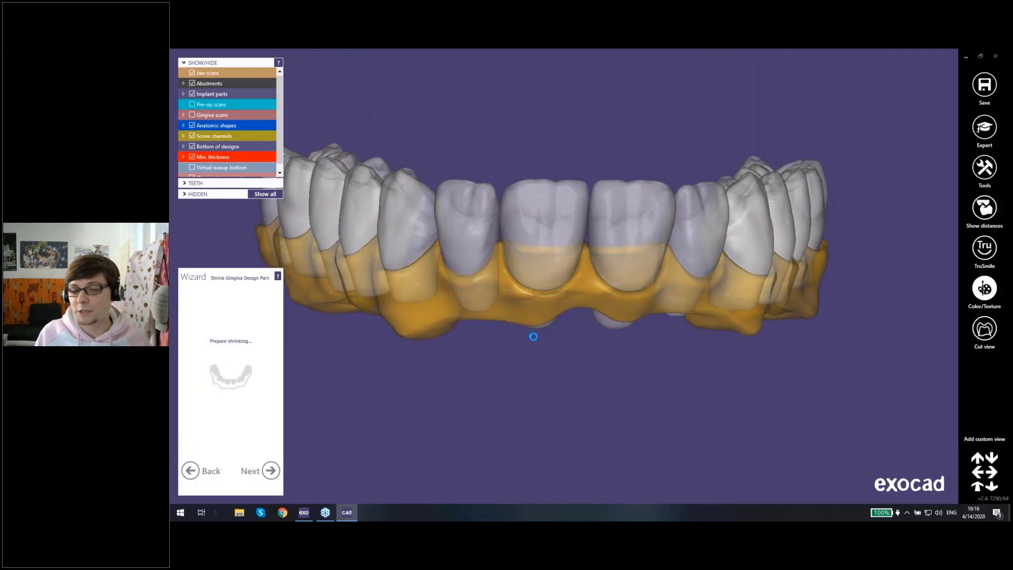
right_drag(525, 287, 475, 292)
right_drag(649, 283, 563, 295)
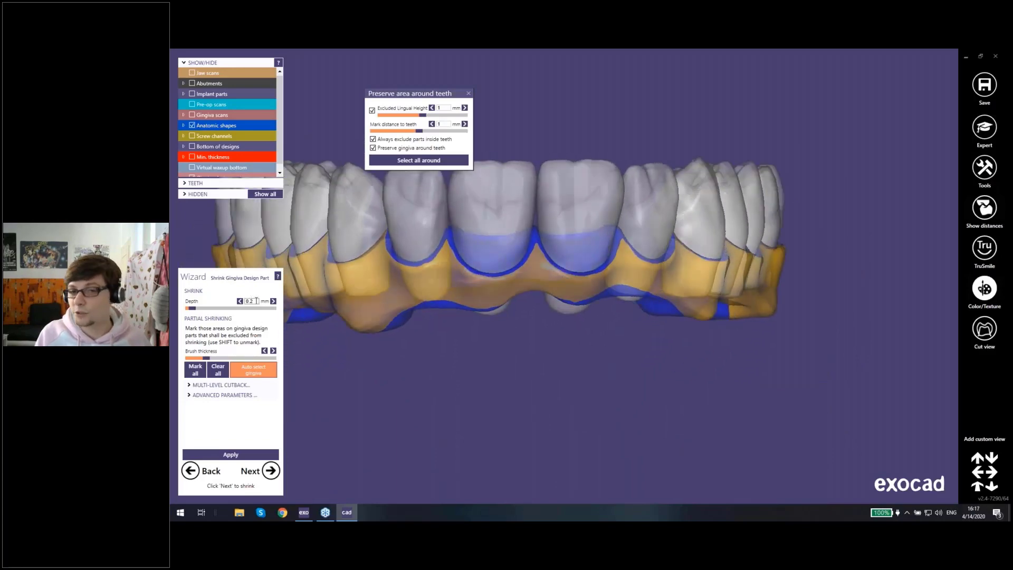
right_drag(586, 361, 643, 381)
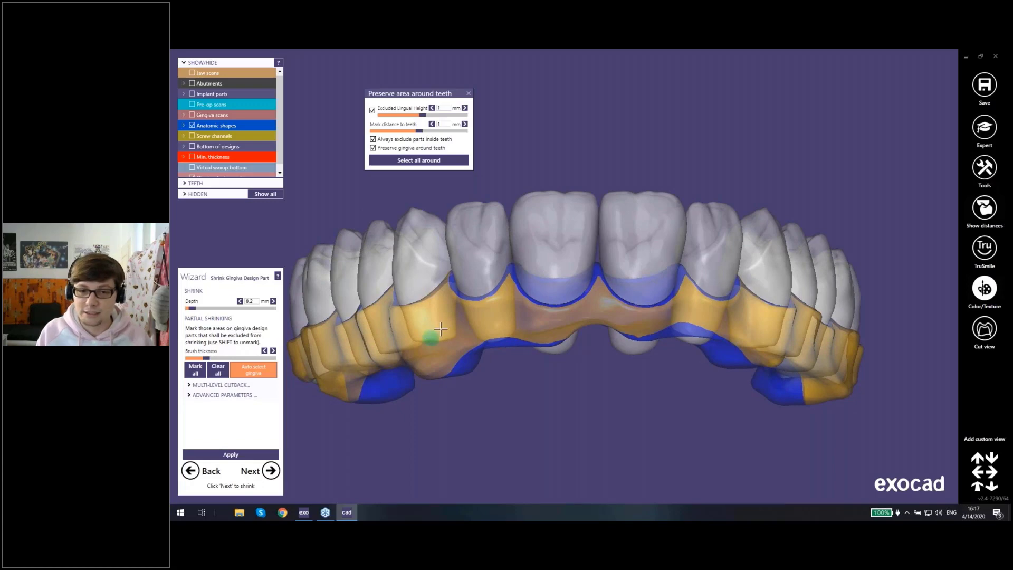
right_drag(475, 316, 616, 253)
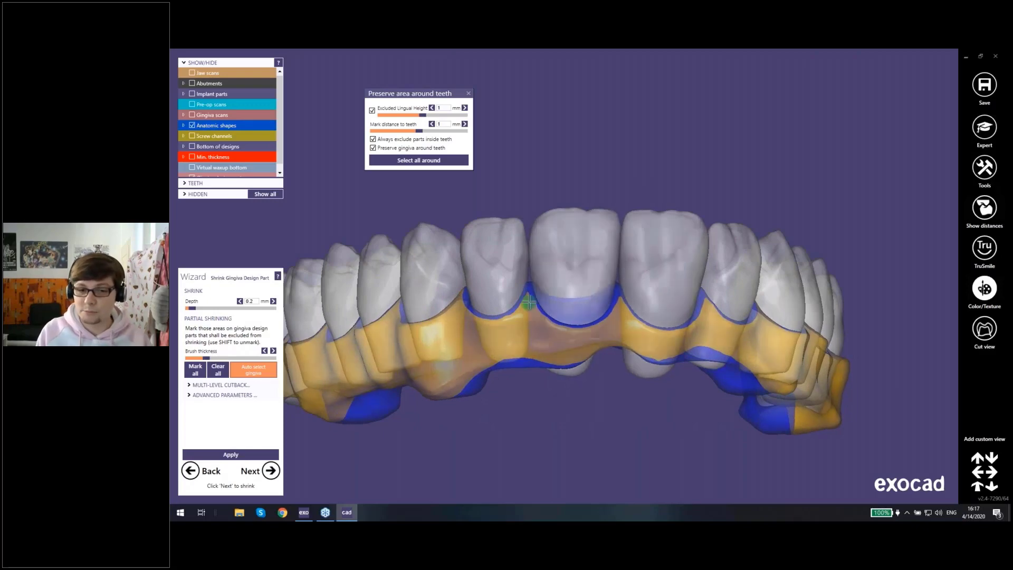
click(247, 455)
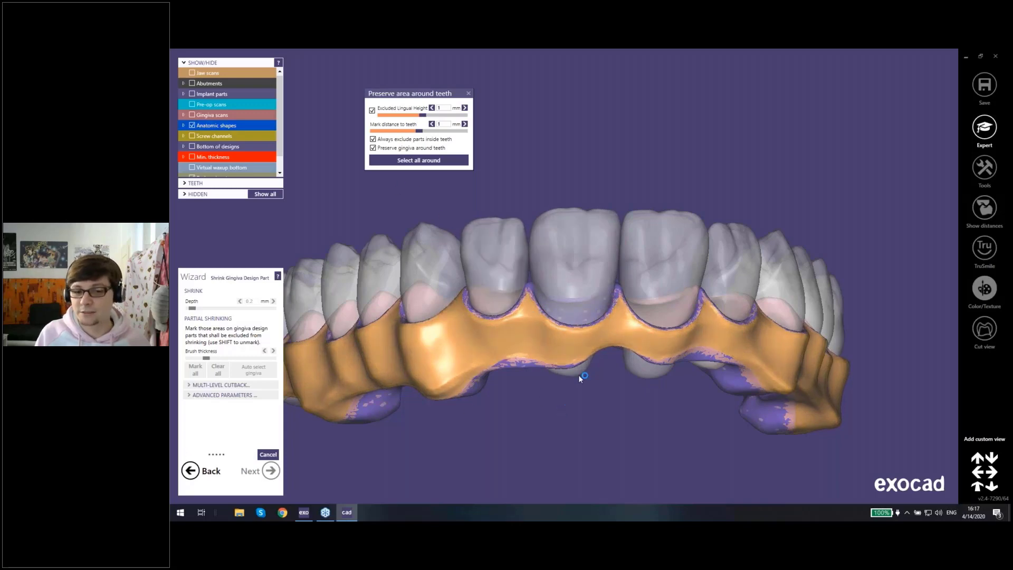
Step: Accept the shrunken gingiva, proceed to free-forming of the reduced teeth, and view the framework from the front
click(270, 470)
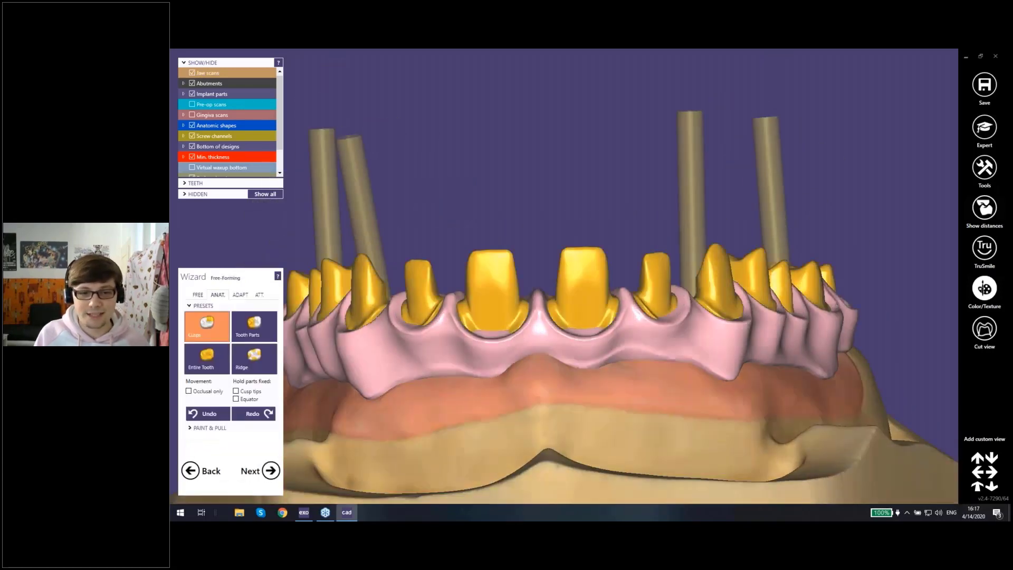
right_drag(523, 342, 520, 314)
scroll(566, 271, down, 2)
scroll(567, 271, down, 2)
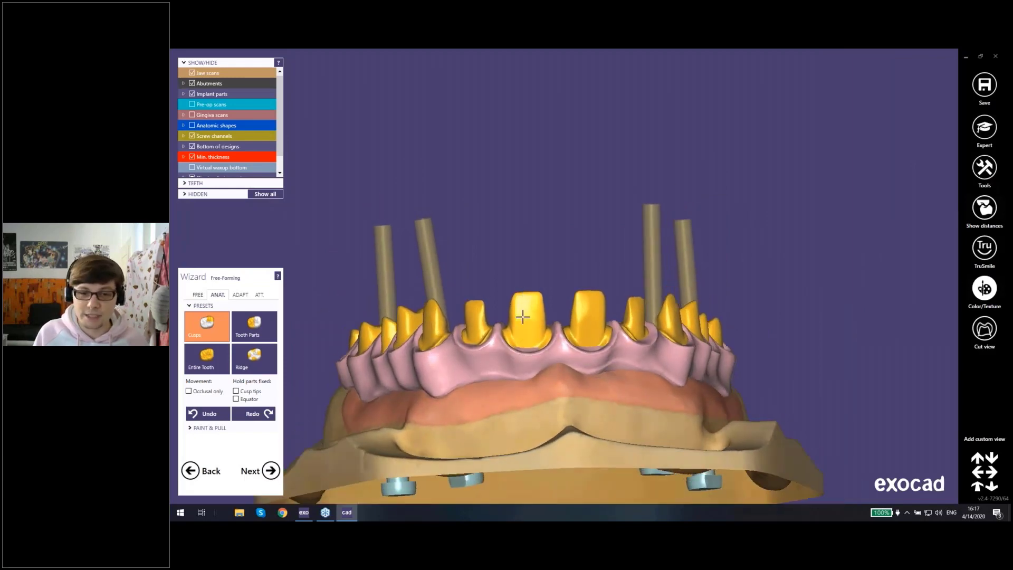
Step: Accept the free-formed reduced teeth and choose to design the thimble superstructure now
click(268, 474)
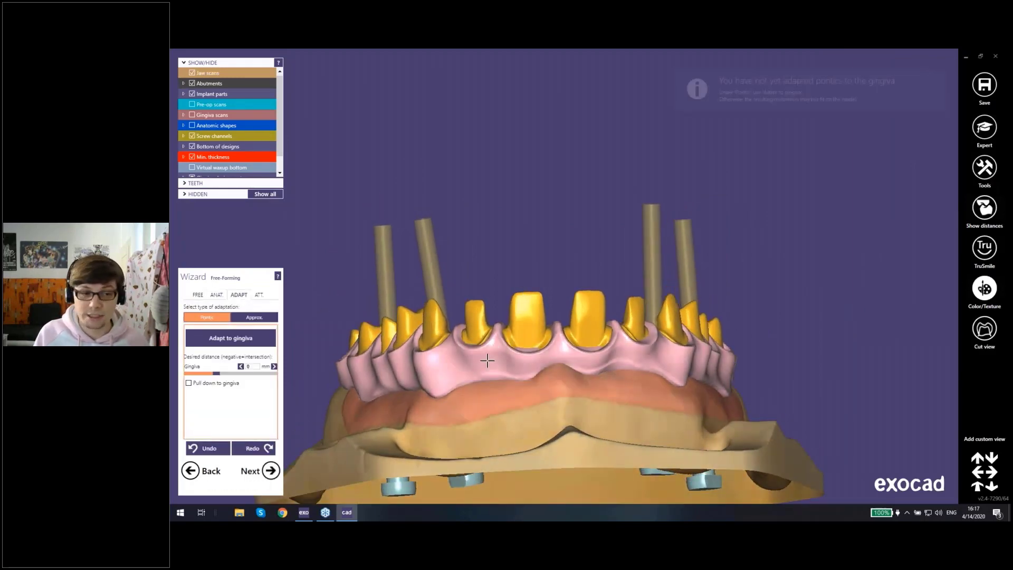
click(272, 470)
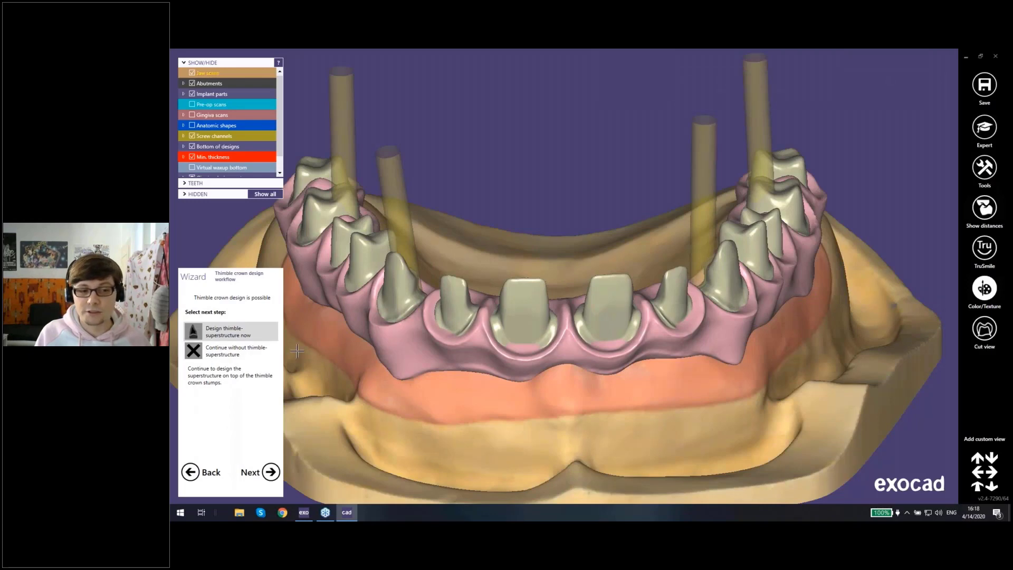
middle_click(543, 306)
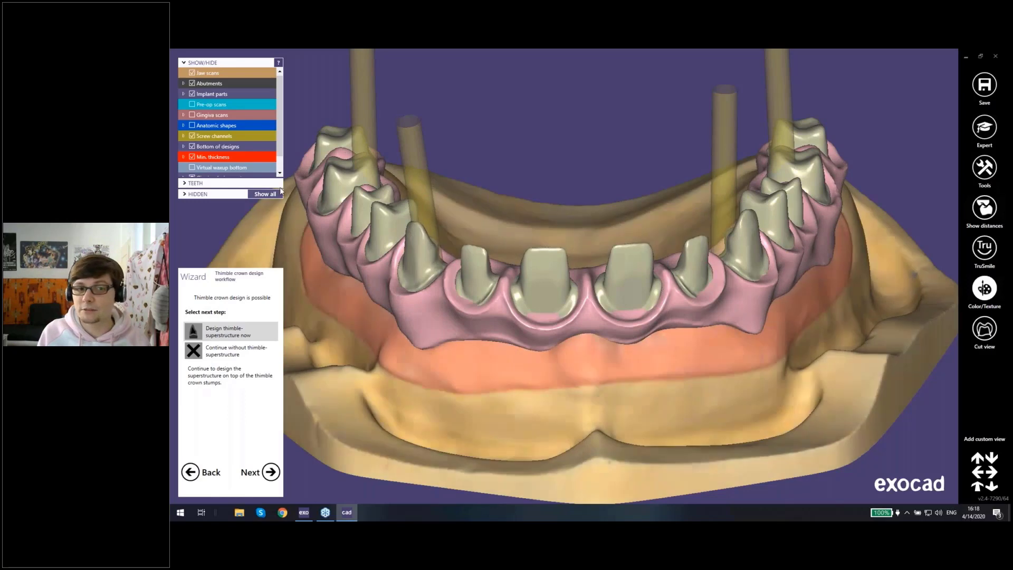
right_drag(461, 288, 469, 228)
click(227, 332)
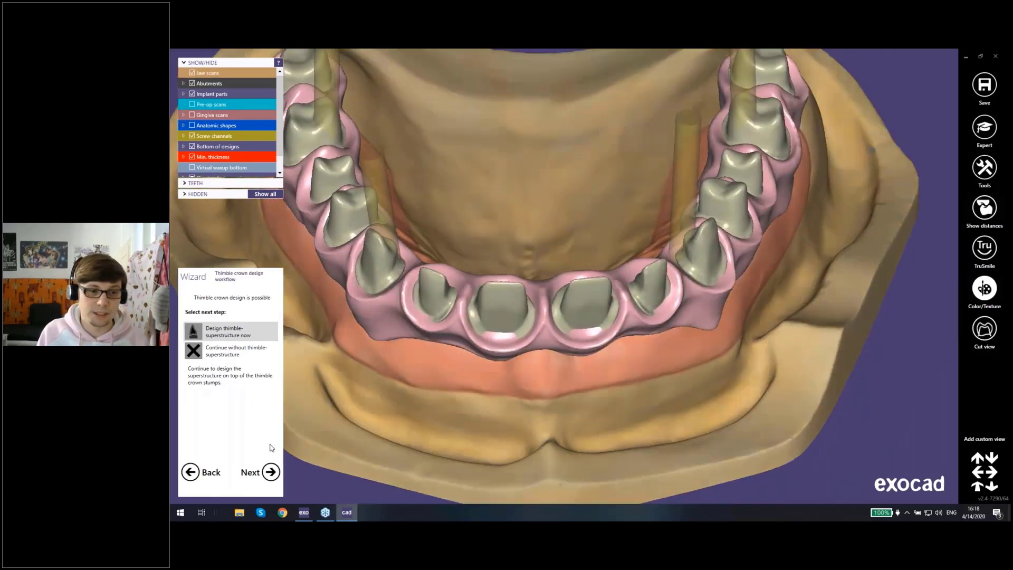
click(266, 475)
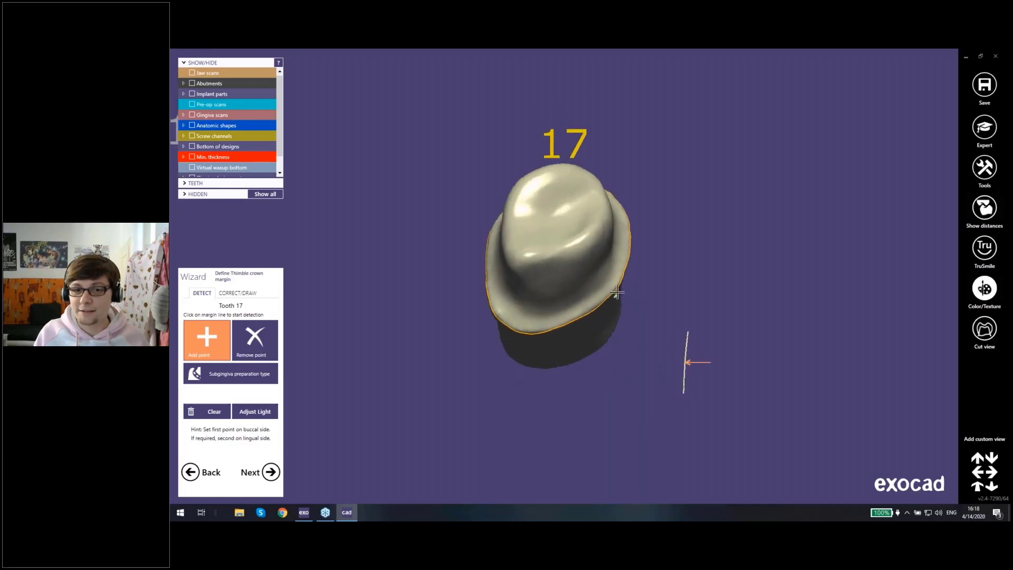
Step: Accept the detected thimble crown margins and the crown bottoms with a 0.08 mm cement gap starting 1 mm from the margin
click(270, 471)
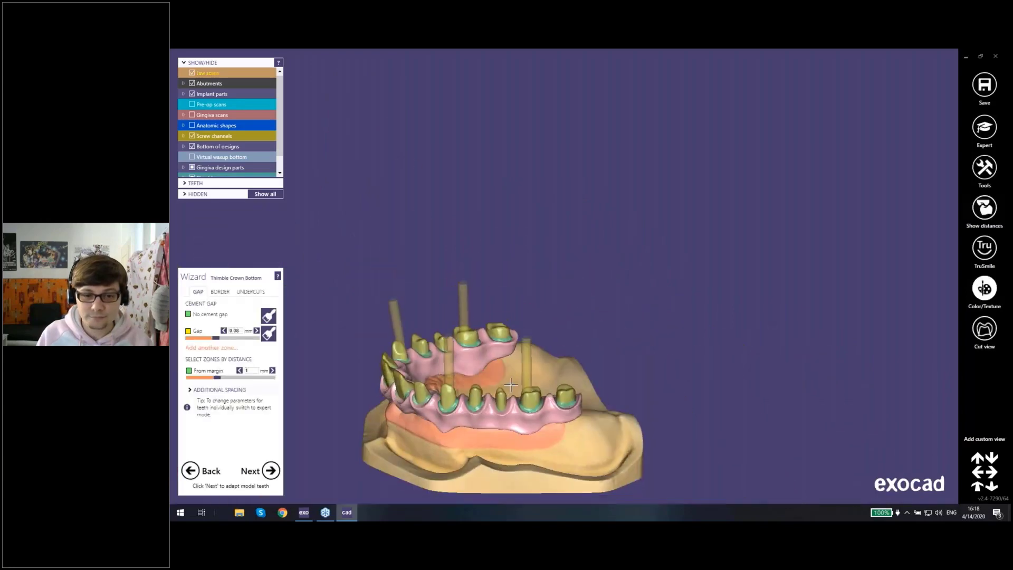
right_drag(539, 355, 589, 322)
scroll(492, 352, up, 5)
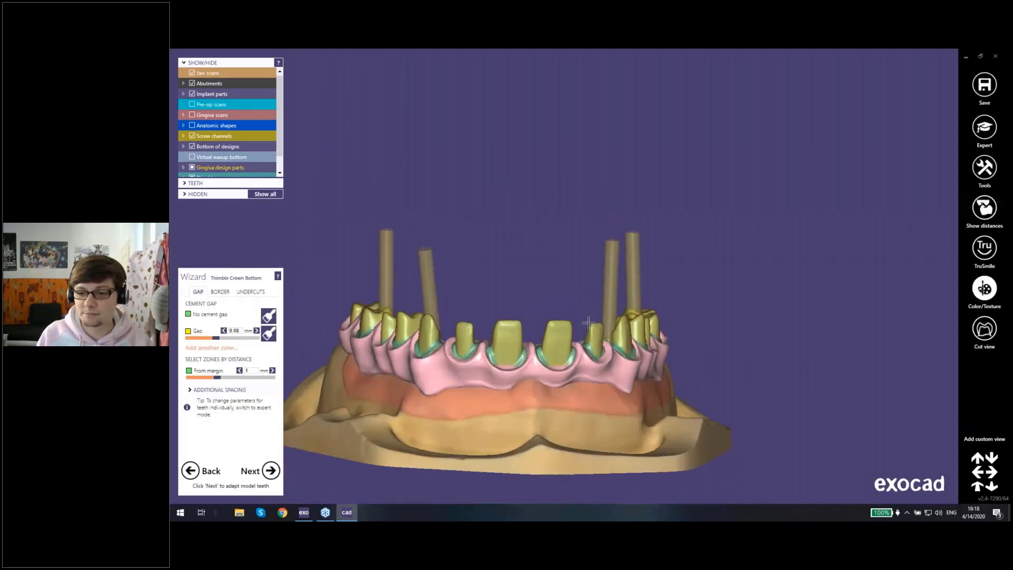
right_drag(485, 353, 486, 315)
click(265, 476)
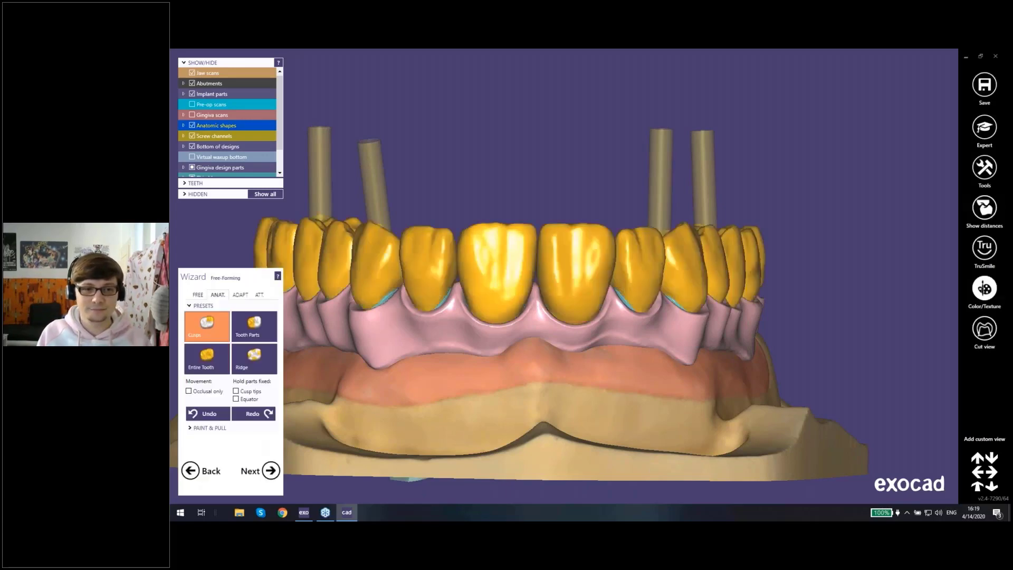
Step: Check the anatomic thimble crowns from several angles and proceed to gingiva free-forming without adapting the crowns to the adjacents
middle_drag(483, 272, 538, 260)
right_drag(538, 260, 530, 295)
middle_drag(530, 296, 483, 326)
right_drag(484, 326, 500, 259)
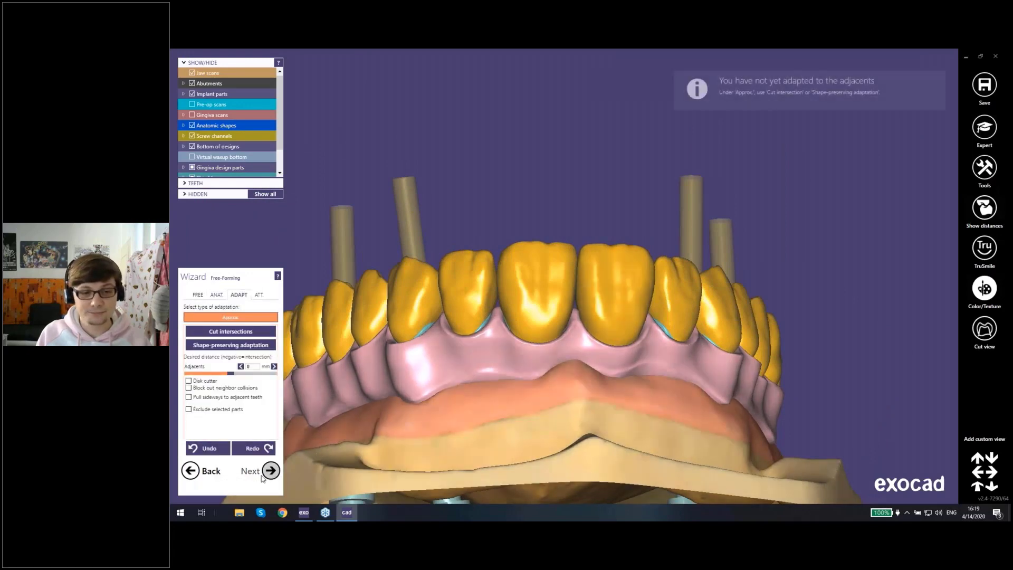
click(262, 474)
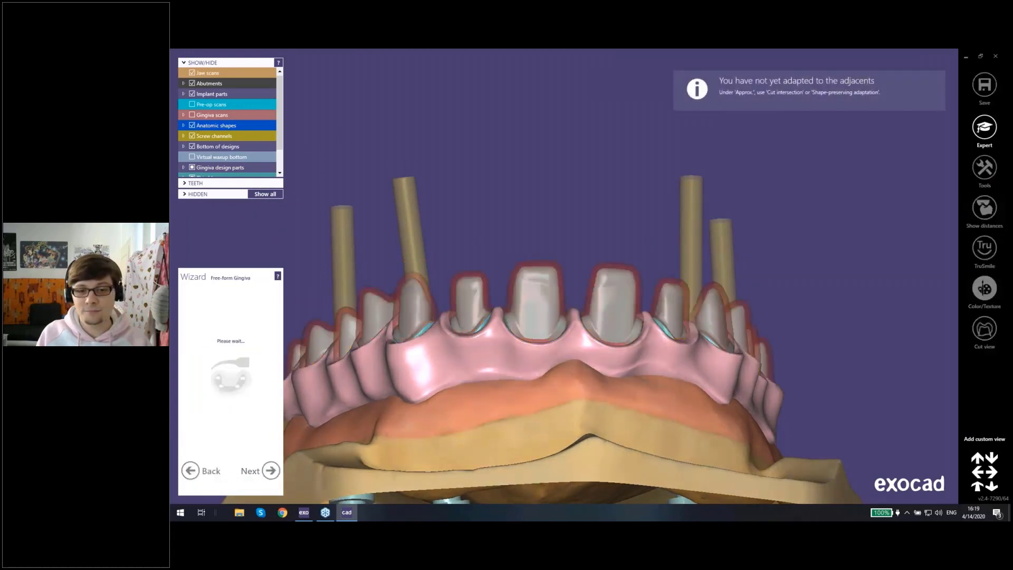
Step: Inspect the anterior gingiva around the thimble stumps and adapt the gingiva design to the thimble crowns
right_drag(570, 319, 488, 274)
scroll(506, 323, up, 3)
scroll(416, 344, up, 5)
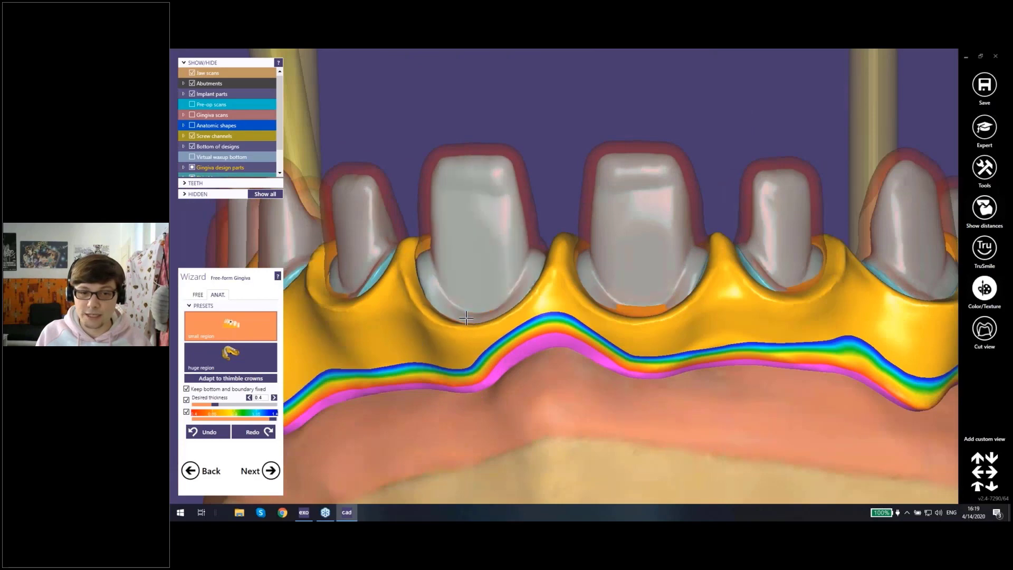
drag(466, 317, 469, 312)
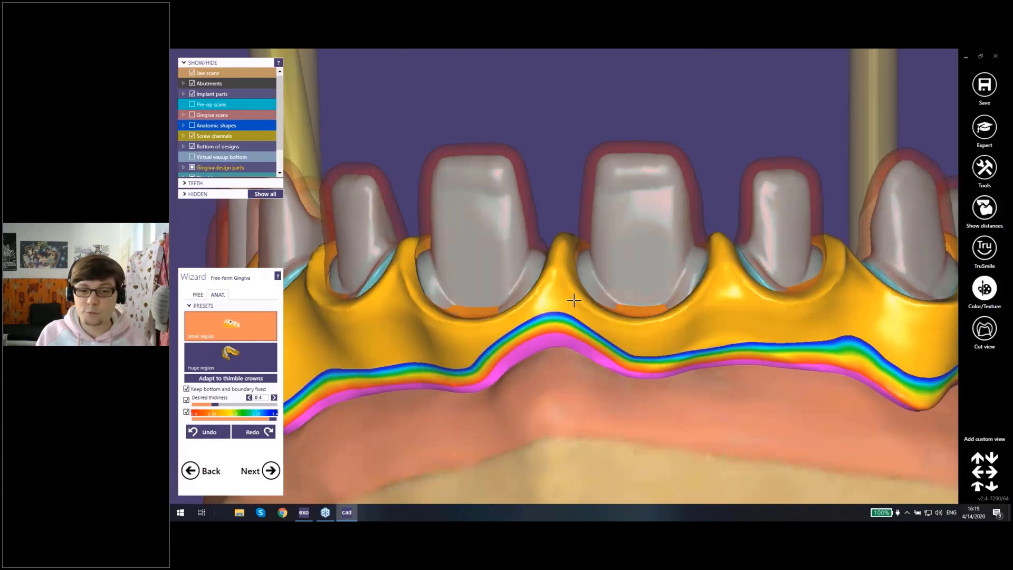
scroll(574, 301, down, 3)
right_drag(574, 300, 552, 363)
scroll(549, 326, down, 3)
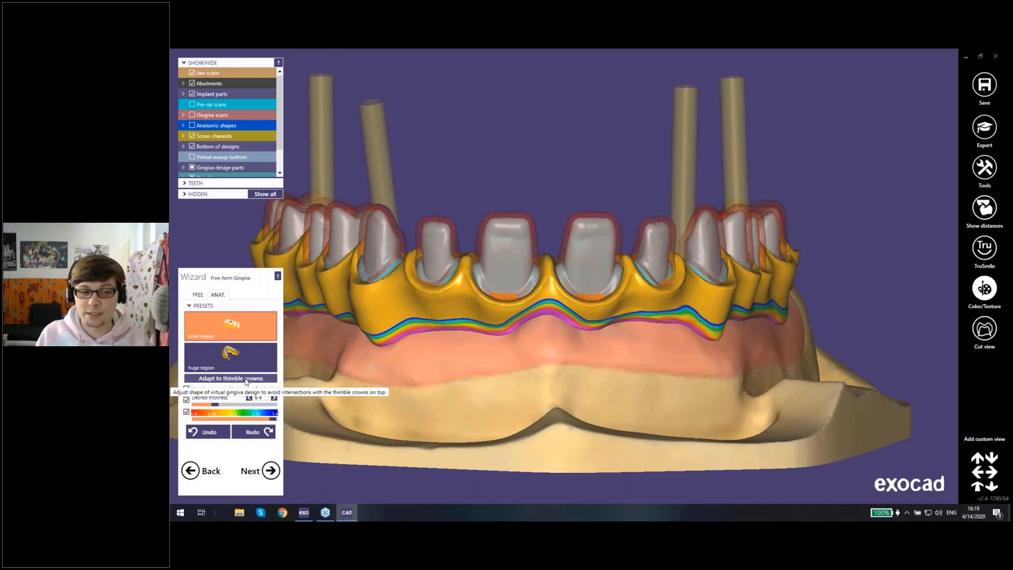
click(218, 378)
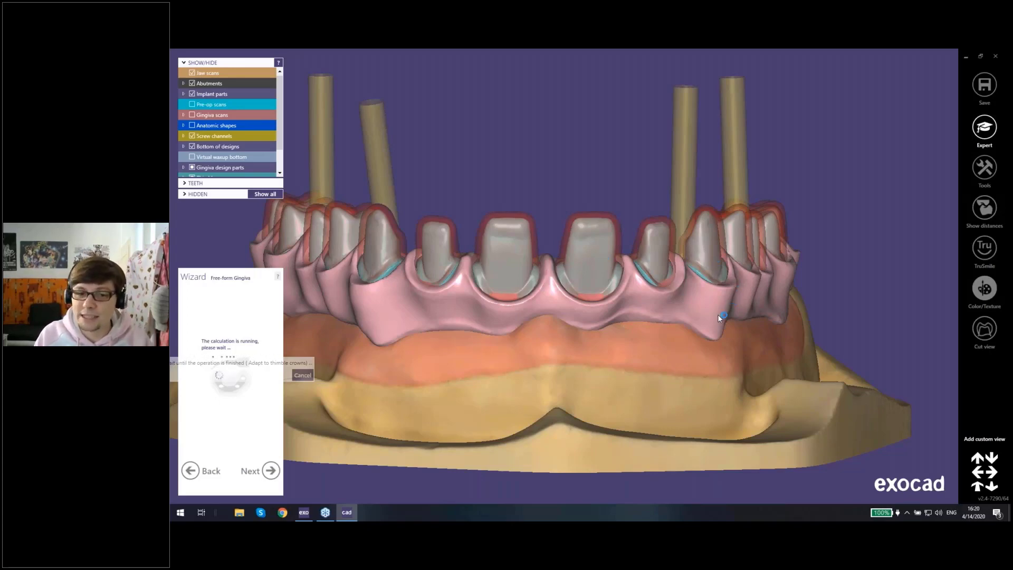
Step: Examine the adapted gingiva around the anterior stumps, with and without the anatomic shapes shown over it
right_drag(705, 334, 550, 243)
scroll(550, 244, up, 3)
scroll(563, 286, up, 2)
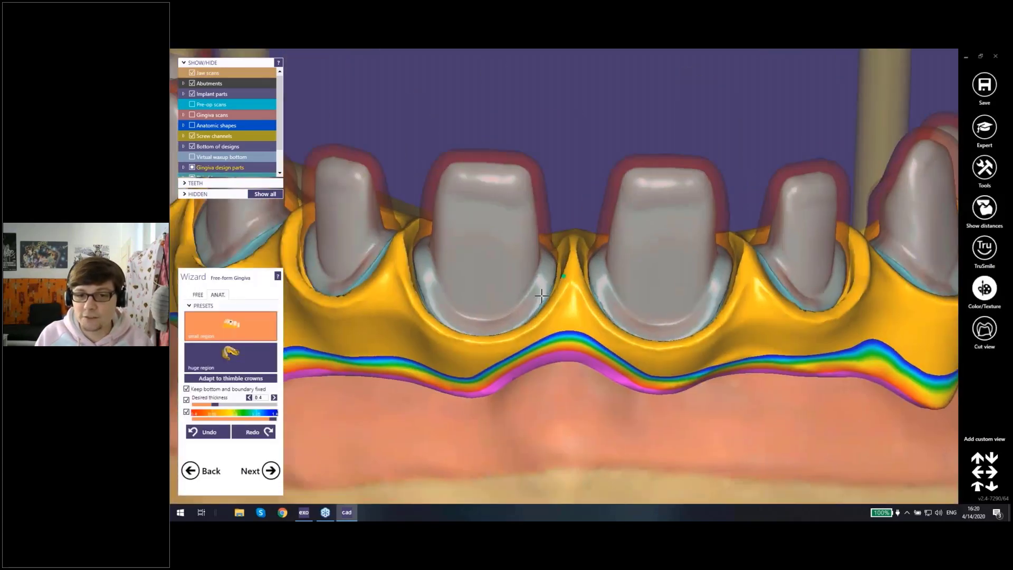
right_drag(564, 286, 568, 237)
key(ctrl+a)
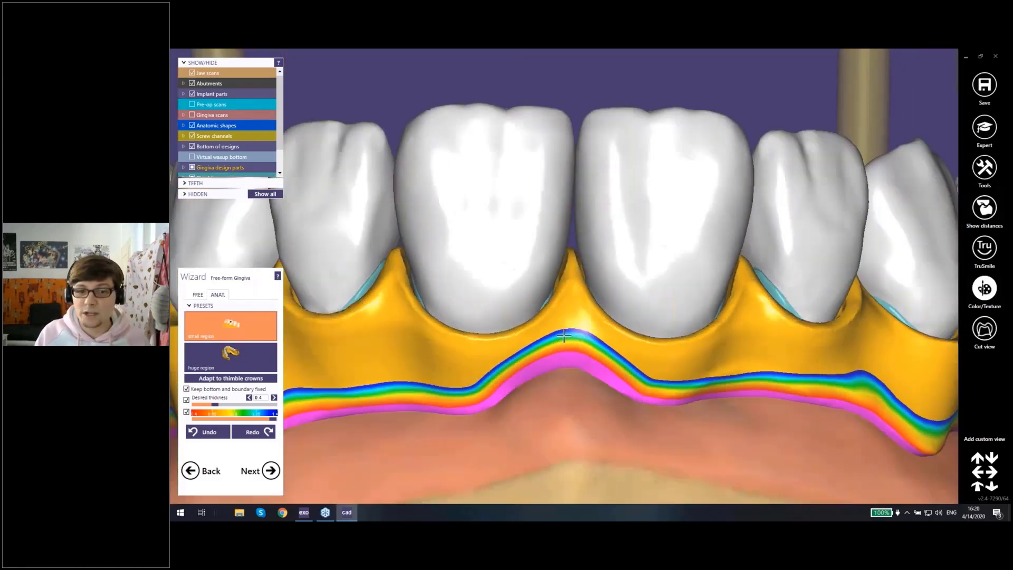
key(ctrl+a)
mouse_move(564, 335)
right_down()
mouse_move(849, 310)
mouse_move(726, 320)
mouse_move(764, 253)
mouse_move(744, 254)
right_up()
Step: Smooth the gingiva between the posterior stumps on both sides of the arch using Smooth/Flatten with a smaller brush
click(198, 295)
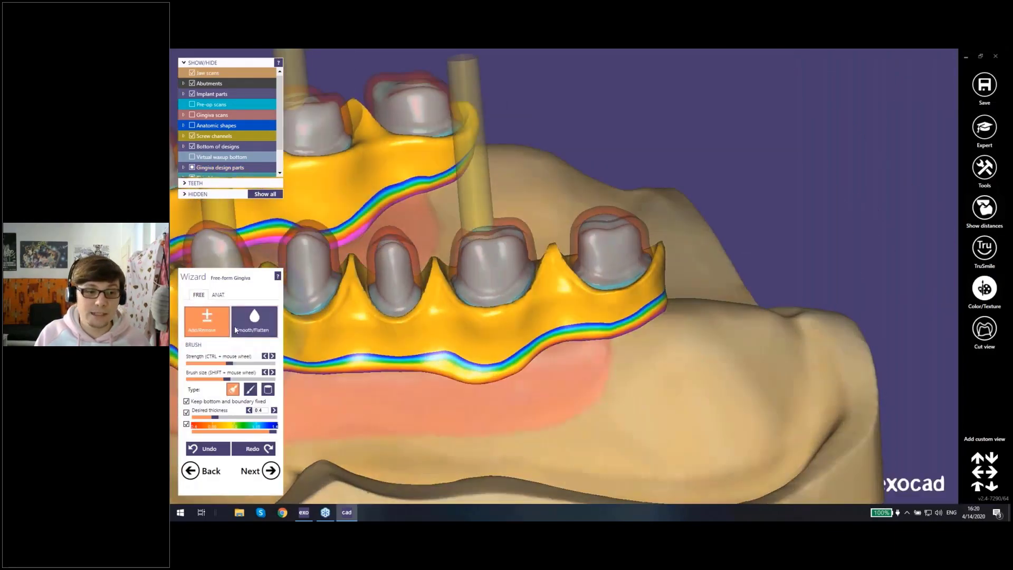
mouse_move(536, 267)
right_down()
mouse_move(551, 317)
mouse_move(558, 260)
right_up()
scroll(551, 317, up, 3)
shift+scroll(554, 261, down, 4)
shift+scroll(553, 261, down, 1)
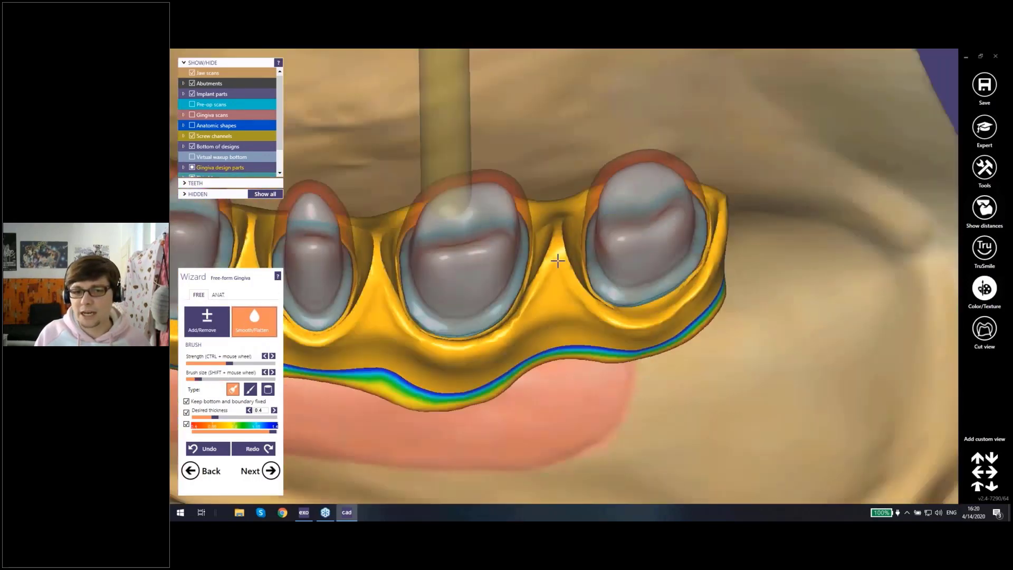
drag(558, 260, 555, 228)
drag(466, 249, 373, 269)
scroll(375, 252, down, 4)
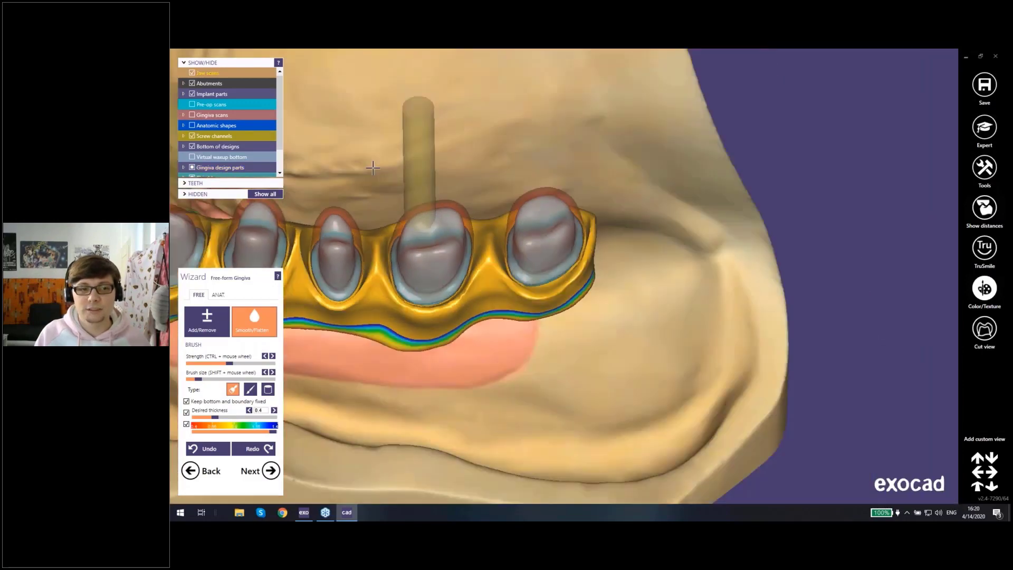
middle_drag(391, 182, 474, 244)
right_drag(474, 244, 459, 159)
right_drag(361, 108, 582, 293)
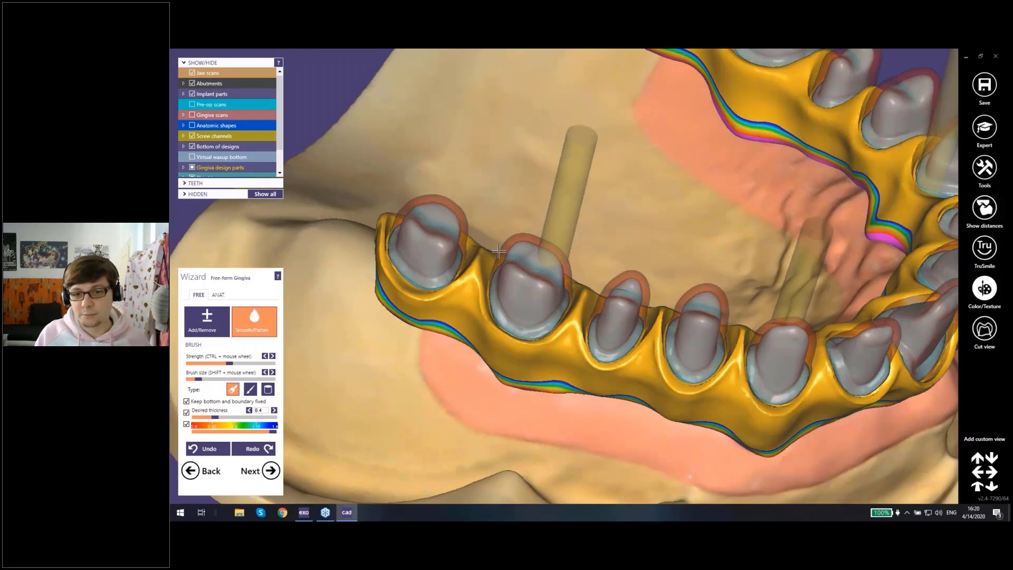
right_drag(499, 252, 624, 293)
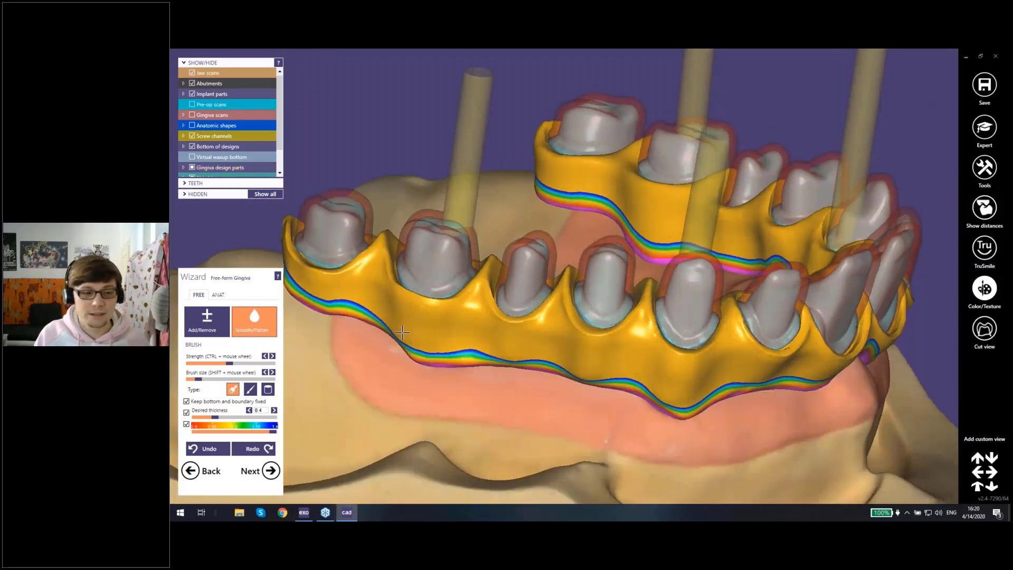
Step: Adapt the smoothed gingiva design to the thimble crowns again
click(218, 294)
click(231, 379)
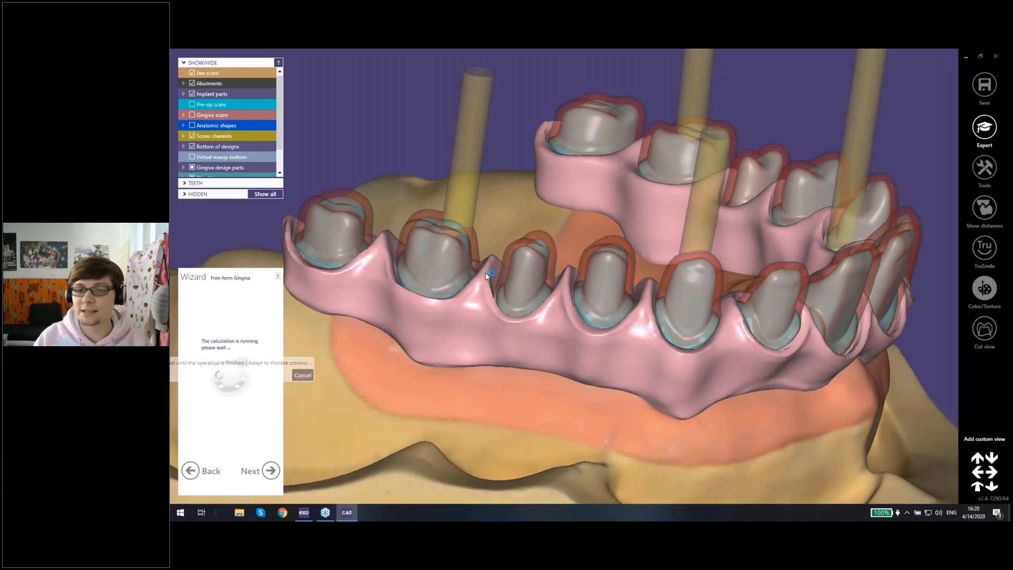
scroll(576, 303, down, 2)
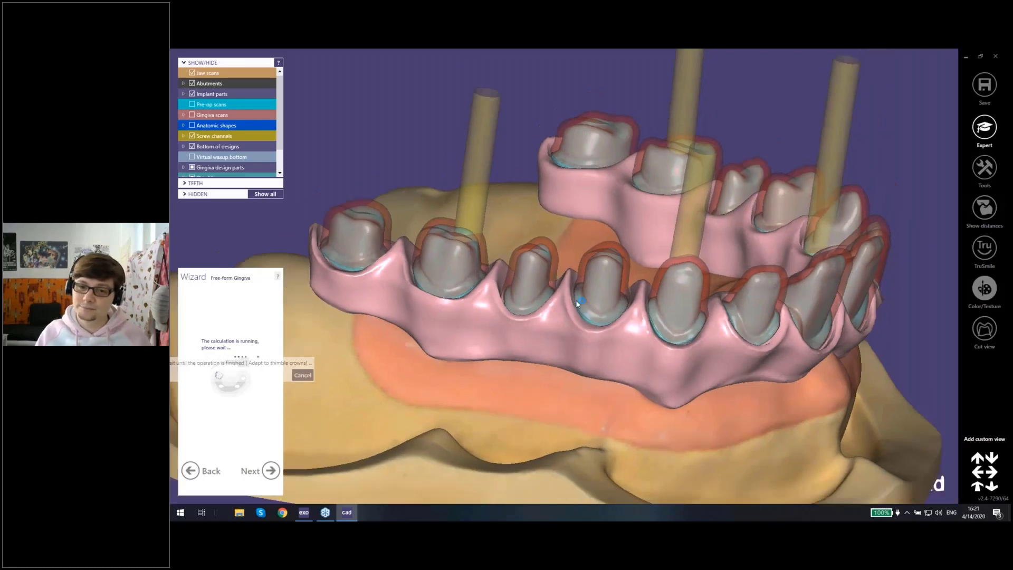
scroll(576, 303, down, 1)
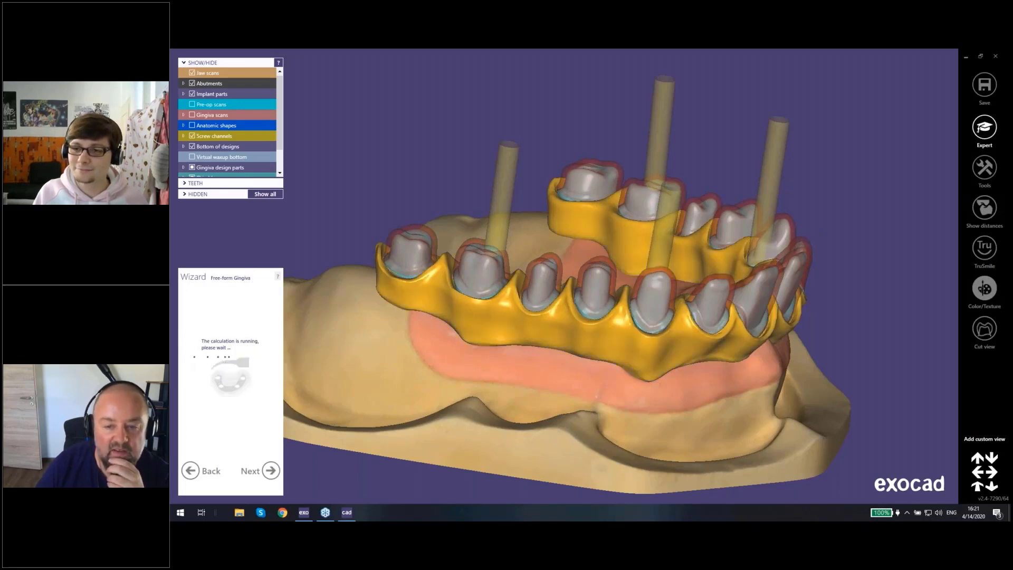
Step: Examine the readapted gingiva and thimble stumps from the occlusal and frontal directions
right_drag(775, 239, 610, 265)
scroll(595, 255, up, 3)
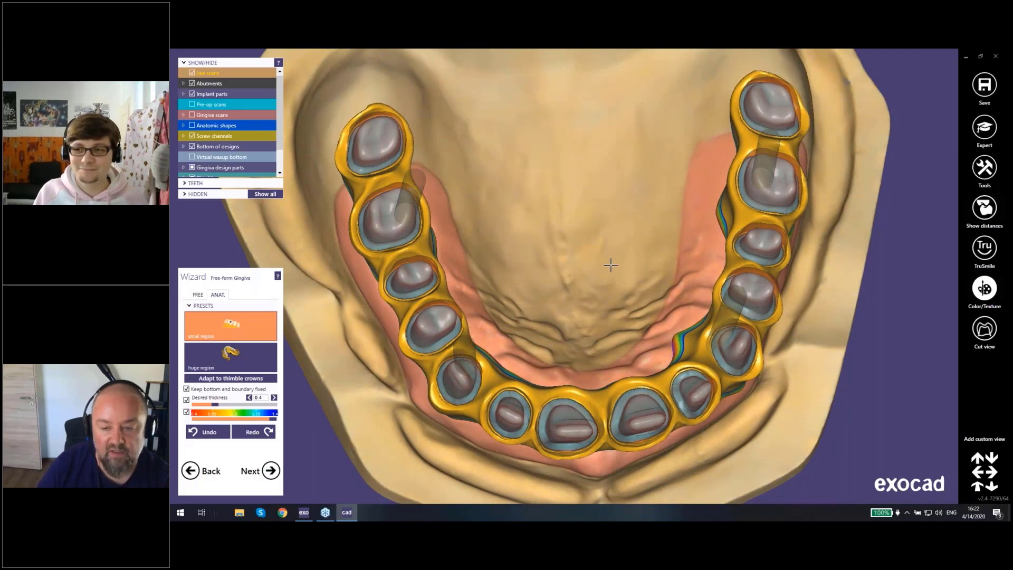
right_drag(610, 265, 611, 265)
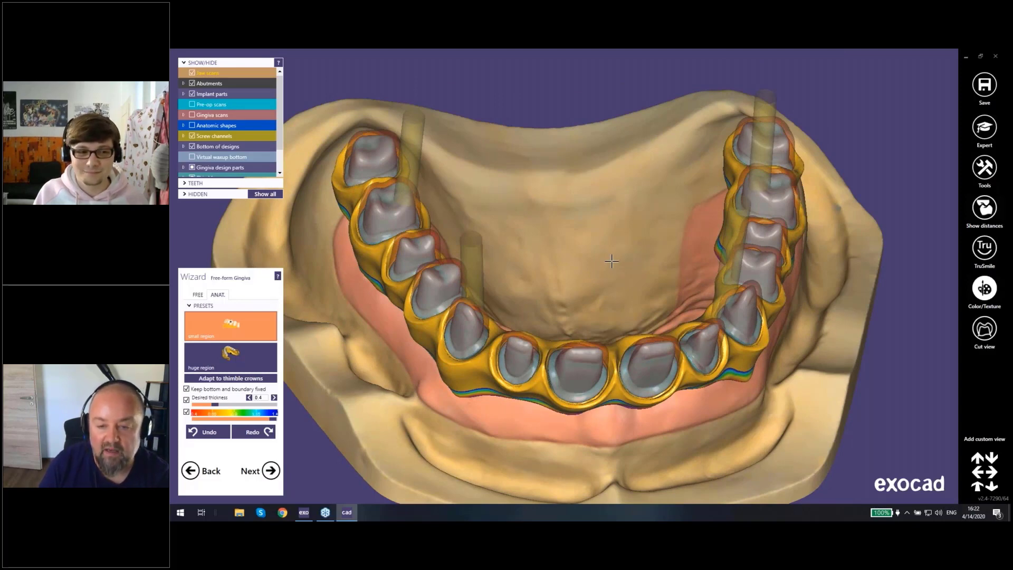
right_drag(611, 265, 574, 288)
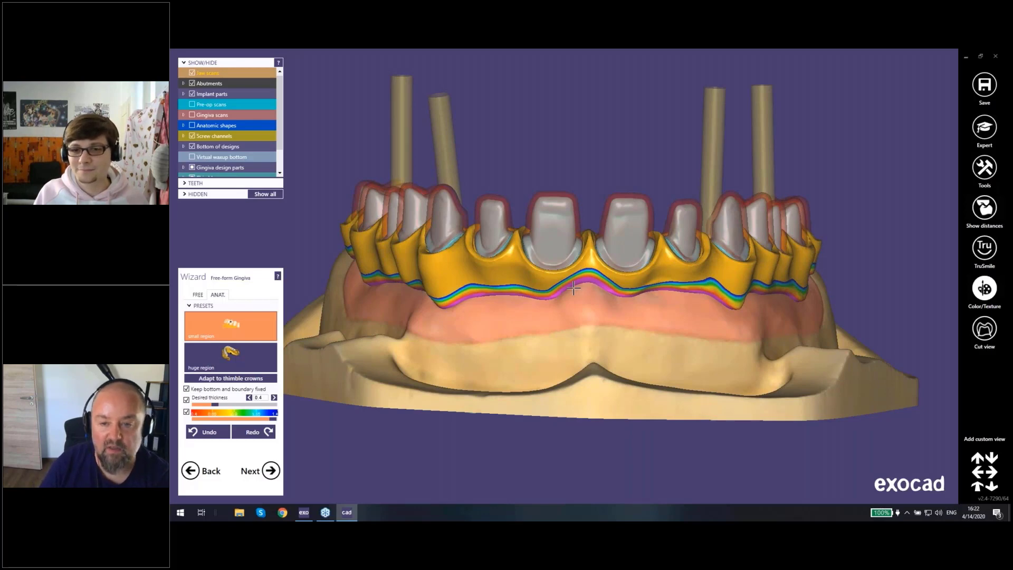
right_drag(573, 336, 598, 294)
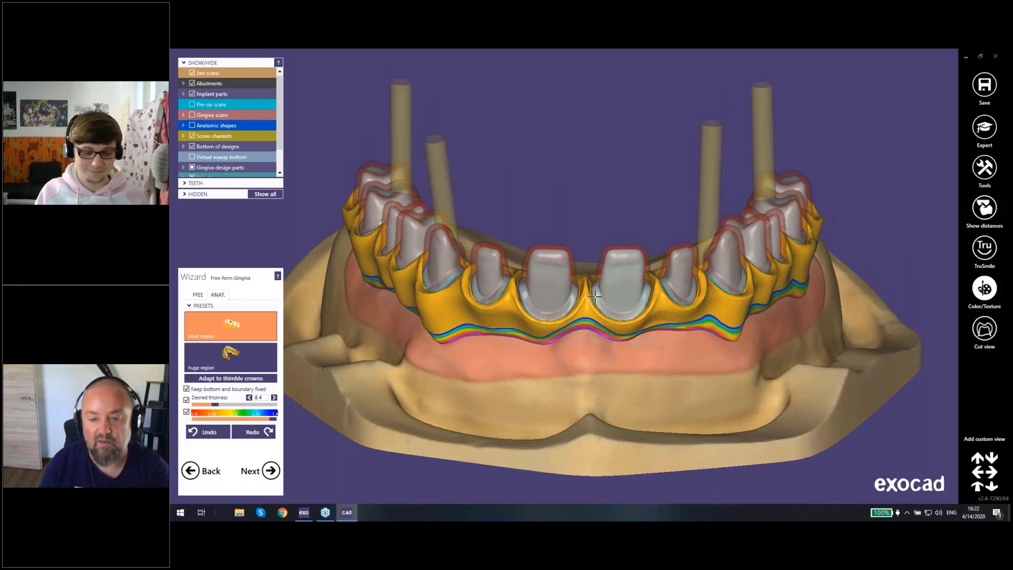
scroll(557, 307, up, 5)
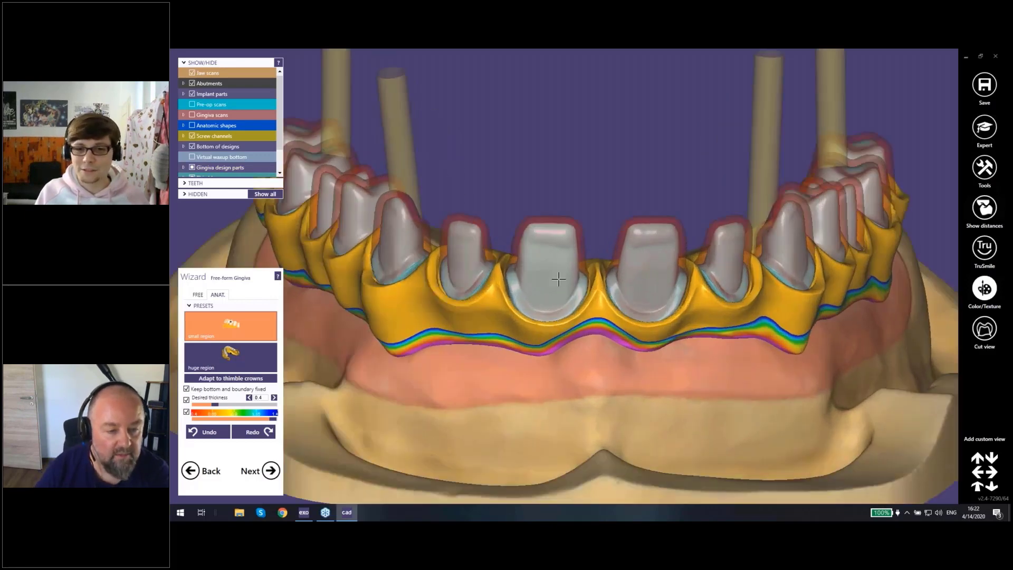
right_drag(559, 278, 575, 335)
scroll(577, 331, down, 3)
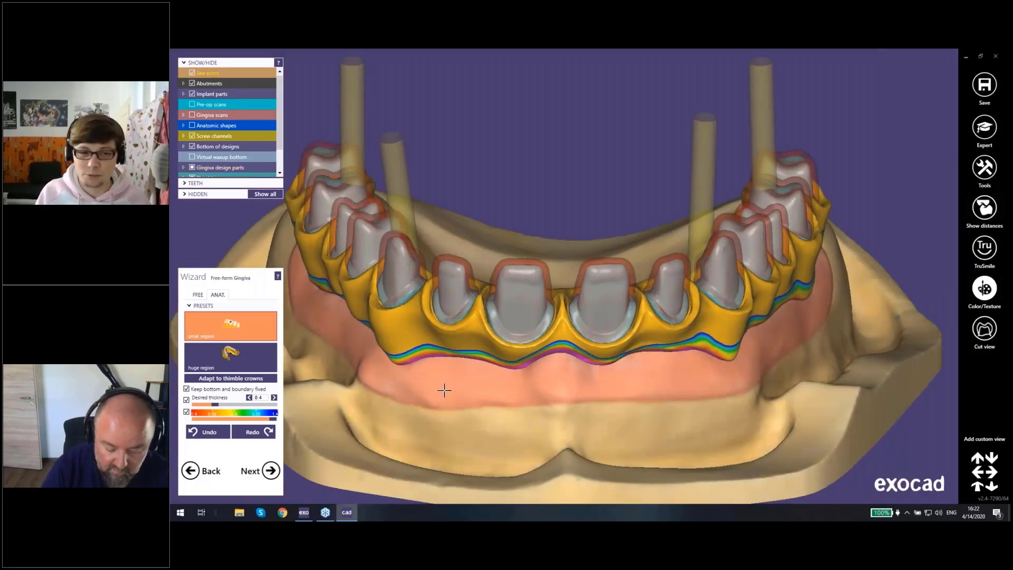
right_drag(444, 390, 449, 384)
Step: Proceed to shrinking of the thimble crowns and hide the anatomic shapes to check the anterior stumps and gingiva
click(271, 470)
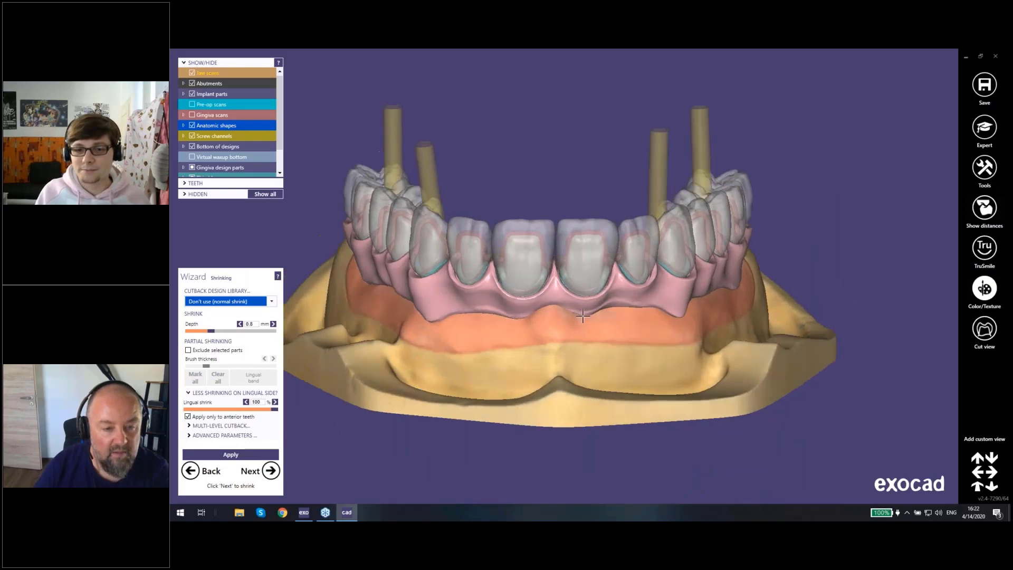
right_drag(582, 315, 582, 340)
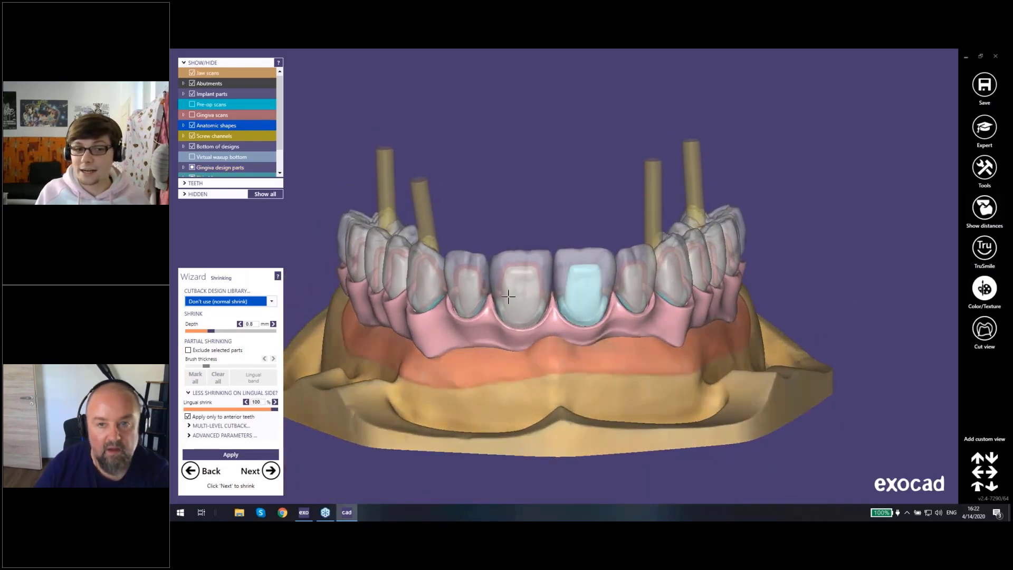
right_drag(539, 183, 532, 194)
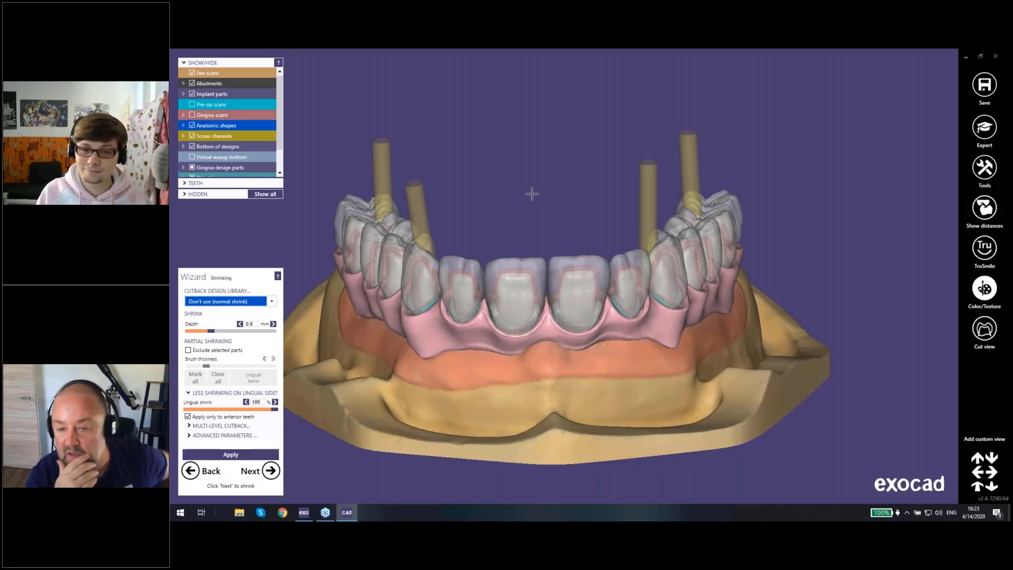
scroll(553, 305, up, 5)
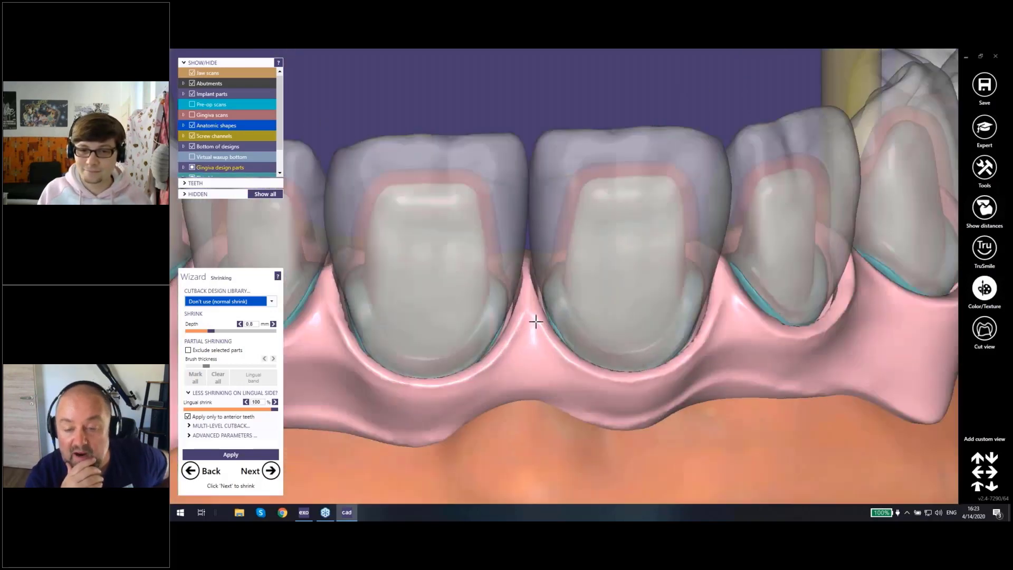
middle_drag(536, 322, 568, 279)
mouse_move(567, 278)
right_down()
mouse_move(567, 340)
mouse_move(570, 294)
right_up()
scroll(574, 280, down, 4)
key(a)
key(a)
key(ctrl+a)
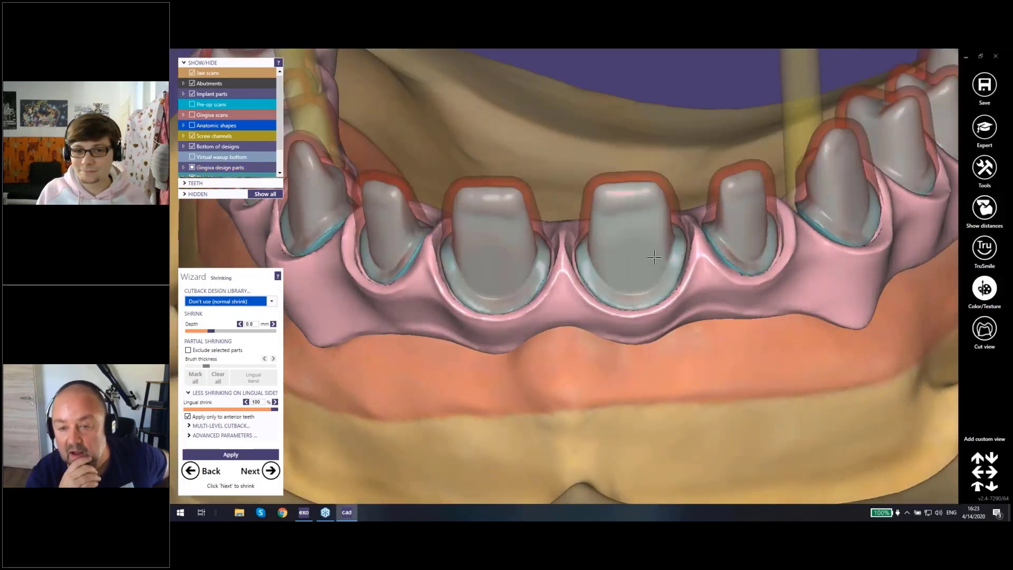
Step: Show the anatomic shapes again and examine the thimble stumps inside the superstructure crowns from the front
right_drag(655, 254, 654, 256)
key(ctrl+a)
scroll(654, 255, down, 6)
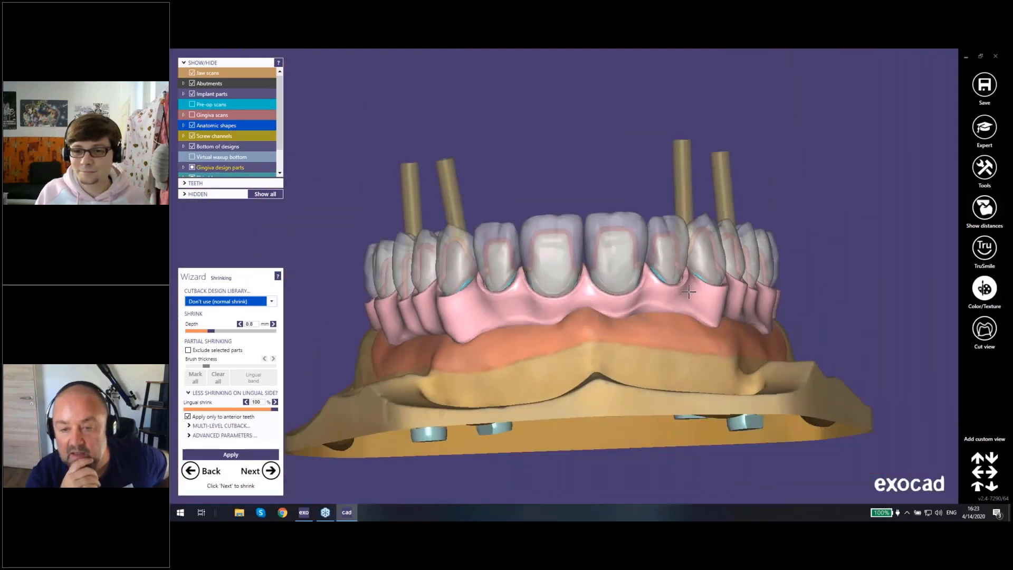
right_drag(690, 292, 545, 340)
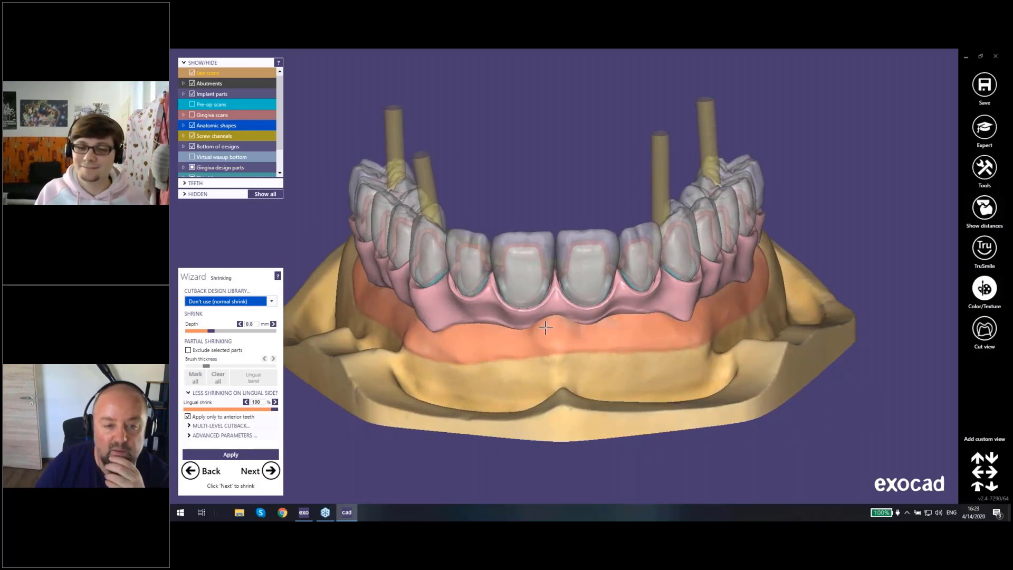
mouse_move(549, 327)
right_down()
mouse_move(542, 305)
mouse_move(556, 295)
mouse_move(542, 301)
mouse_move(549, 326)
mouse_move(560, 325)
right_up()
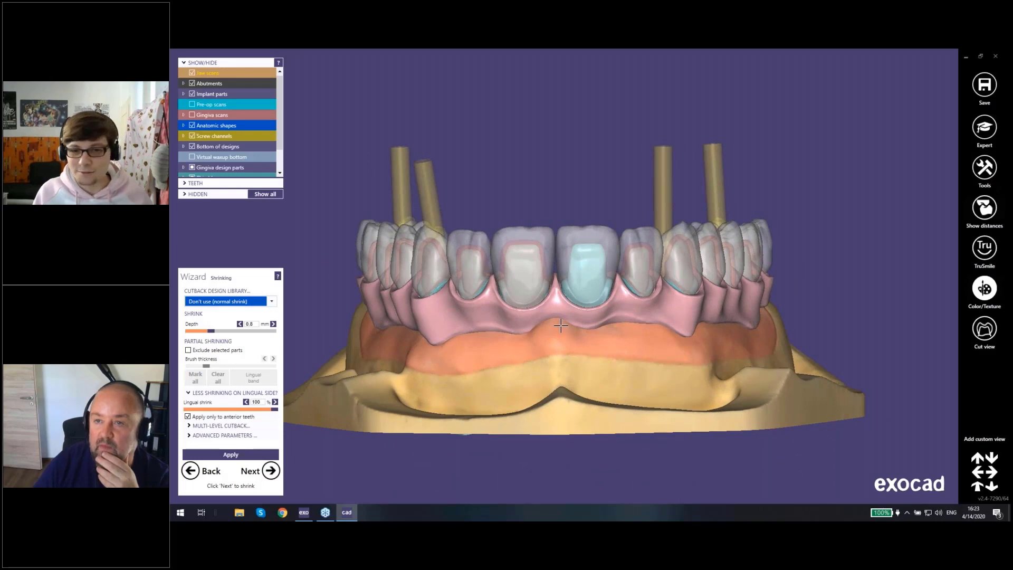
scroll(557, 321, up, 3)
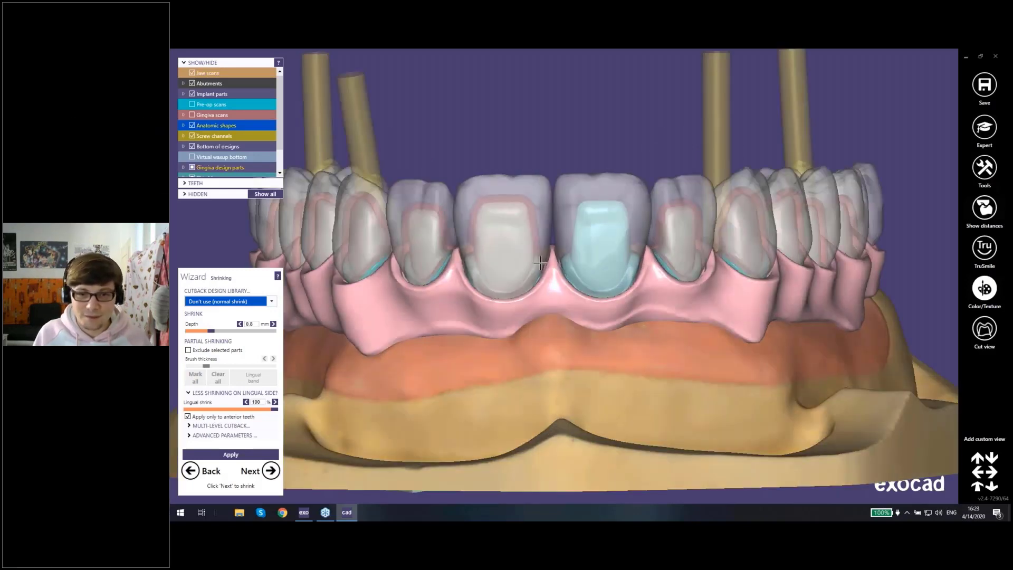
scroll(530, 291, down, 2)
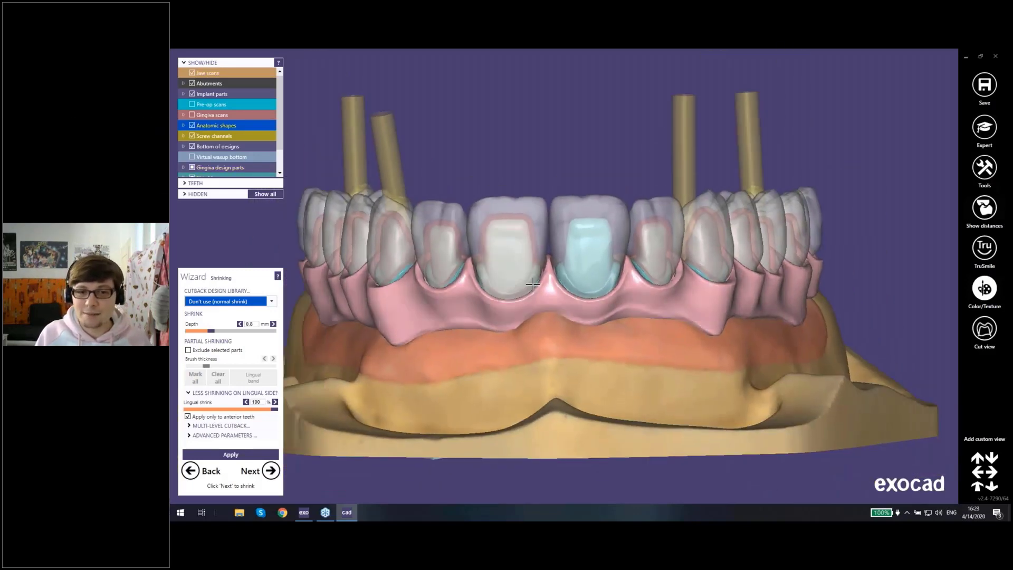
middle_click(532, 285)
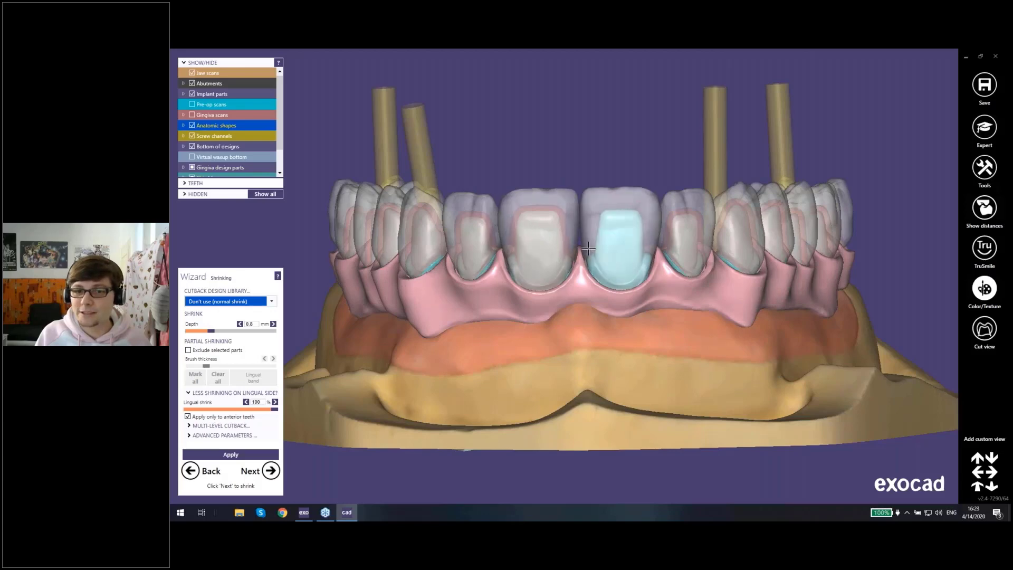
mouse_move(585, 234)
right_down()
mouse_move(582, 285)
mouse_move(579, 244)
right_up()
Step: Switch to the exocad project window to review the upper arch's job definition, and return to the CAD design
click(304, 513)
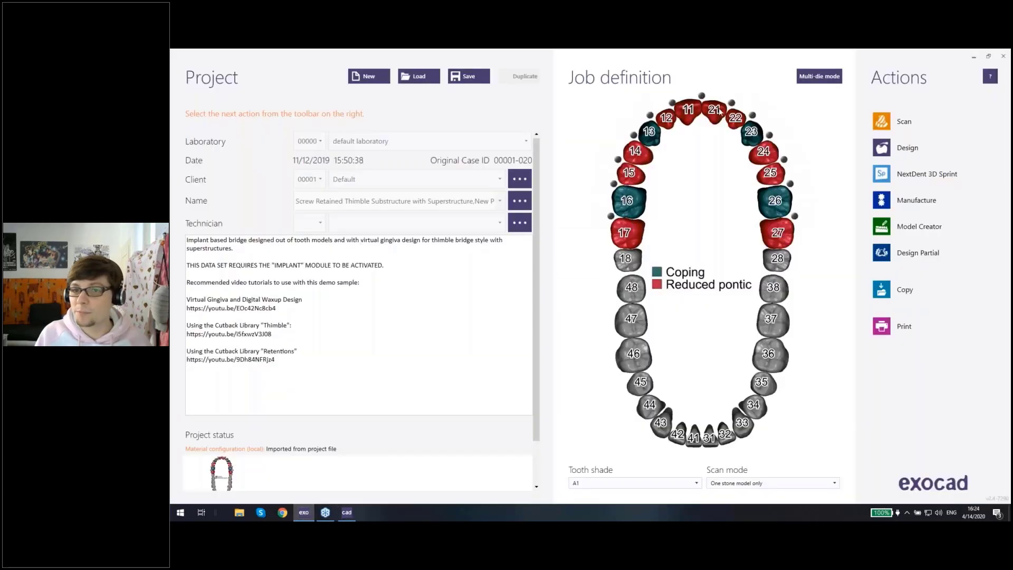
mouse_move(778, 241)
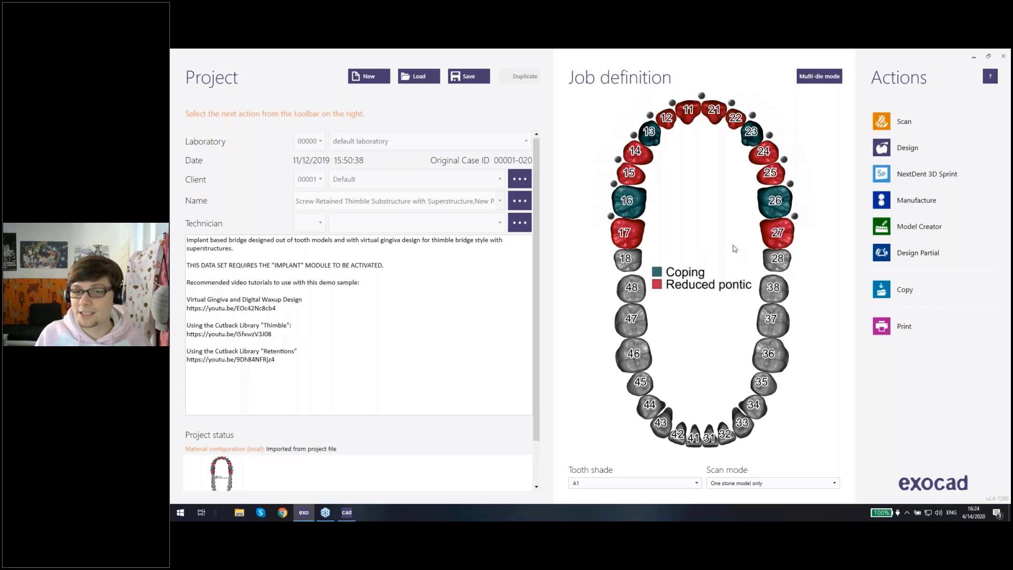
click(347, 512)
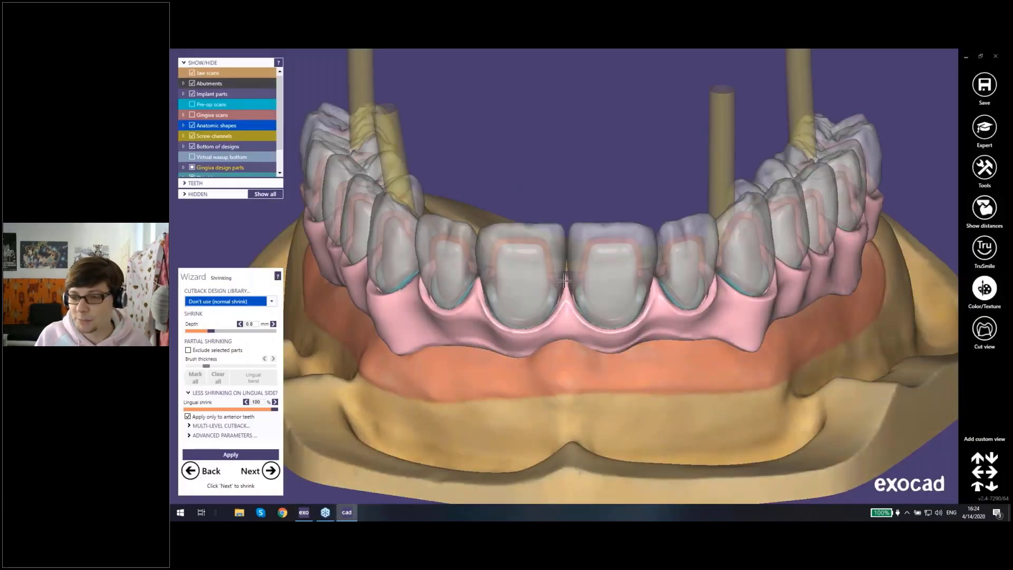
scroll(588, 188, down, 2)
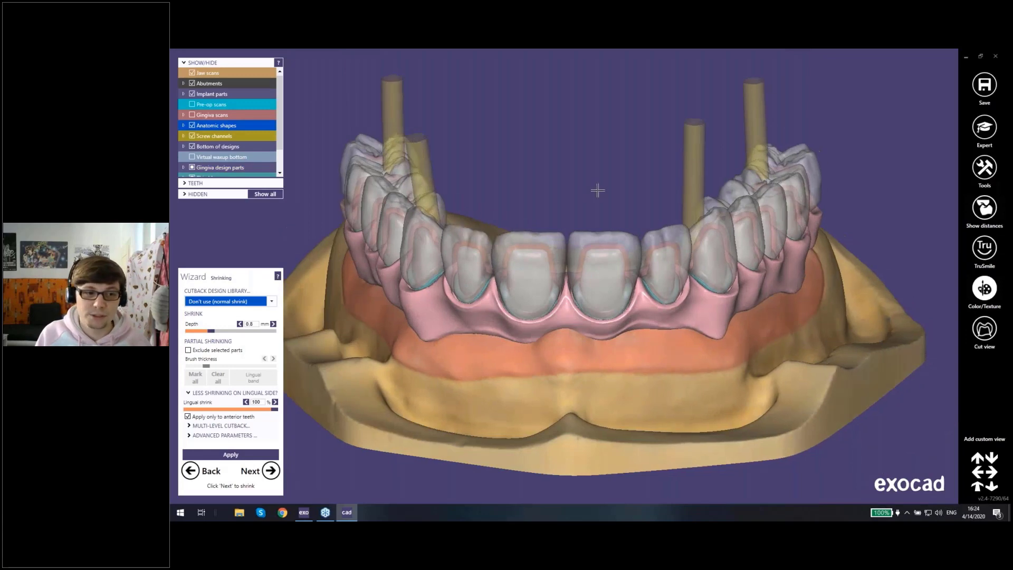
Step: Shrink the crowns with the facial-ridges design from the cutback library, hiding the anatomic shapes to check the ridges
click(270, 302)
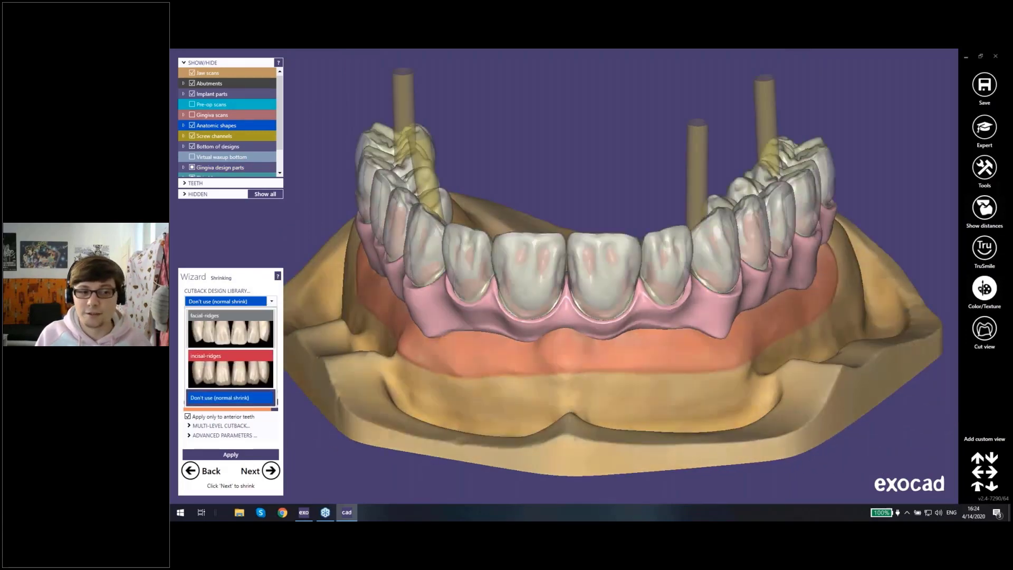
click(217, 328)
right_drag(523, 301, 535, 233)
key(ctrl+a)
key(ctrl+a)
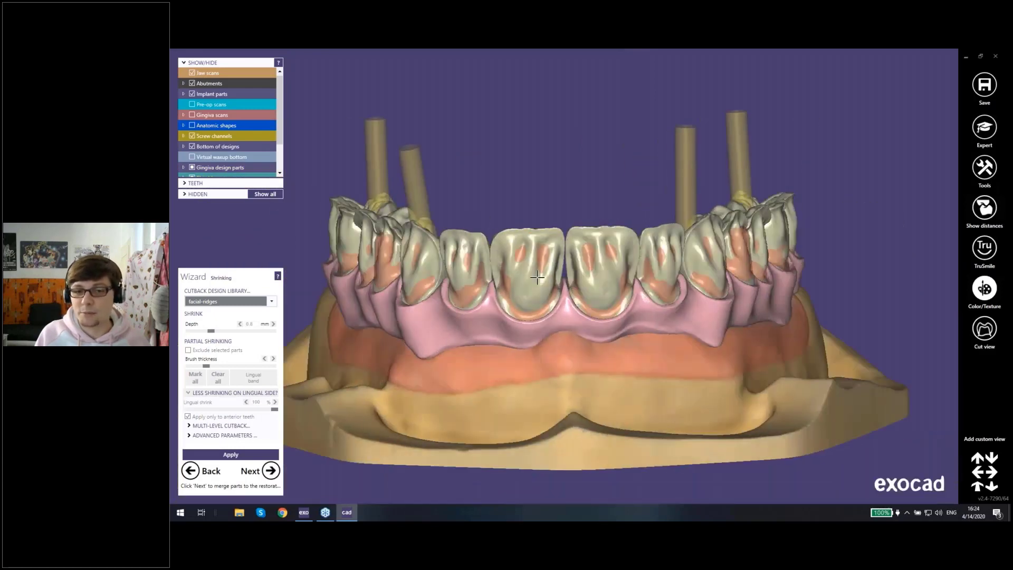
click(255, 454)
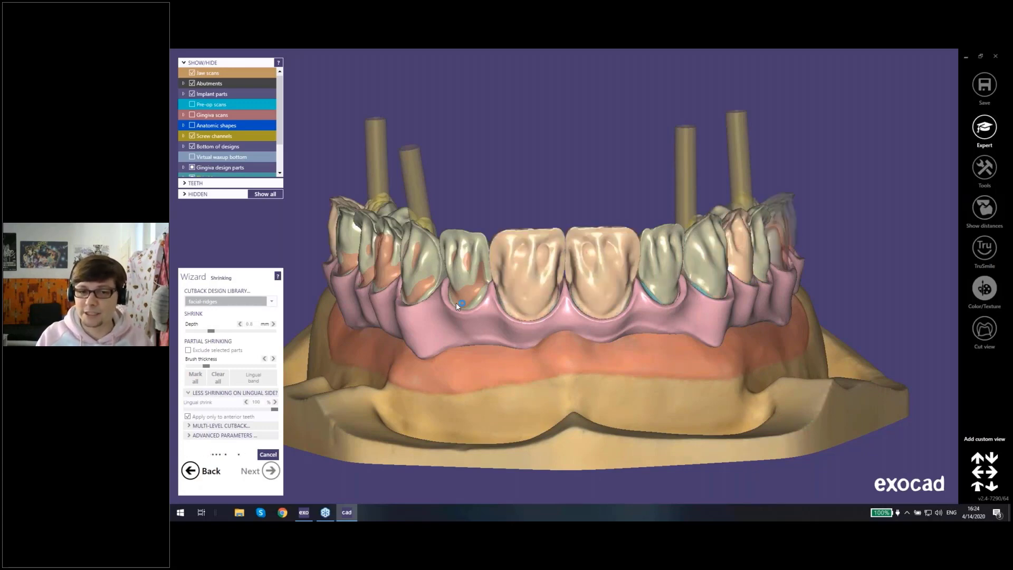
scroll(502, 239, up, 3)
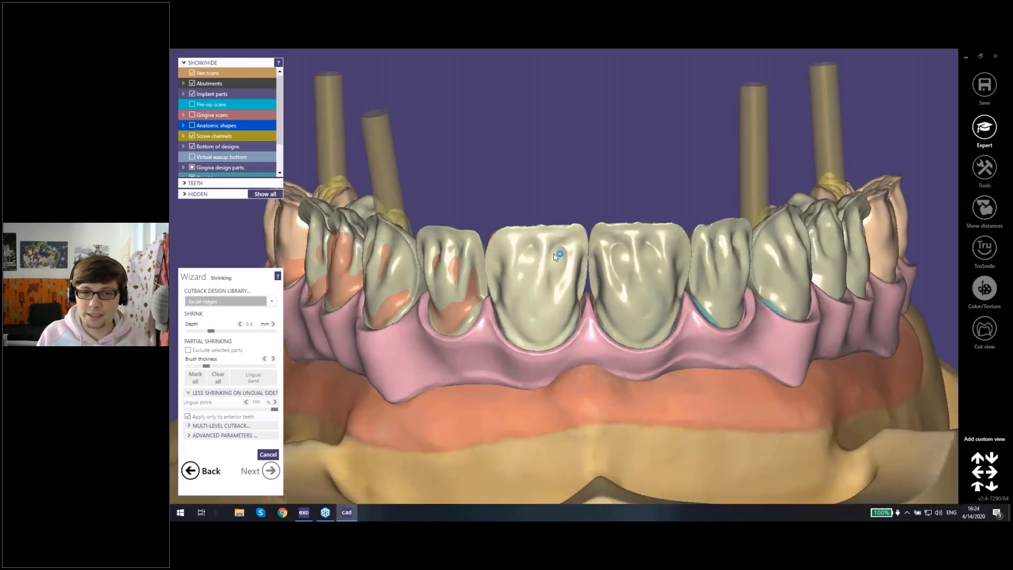
right_drag(576, 283, 558, 247)
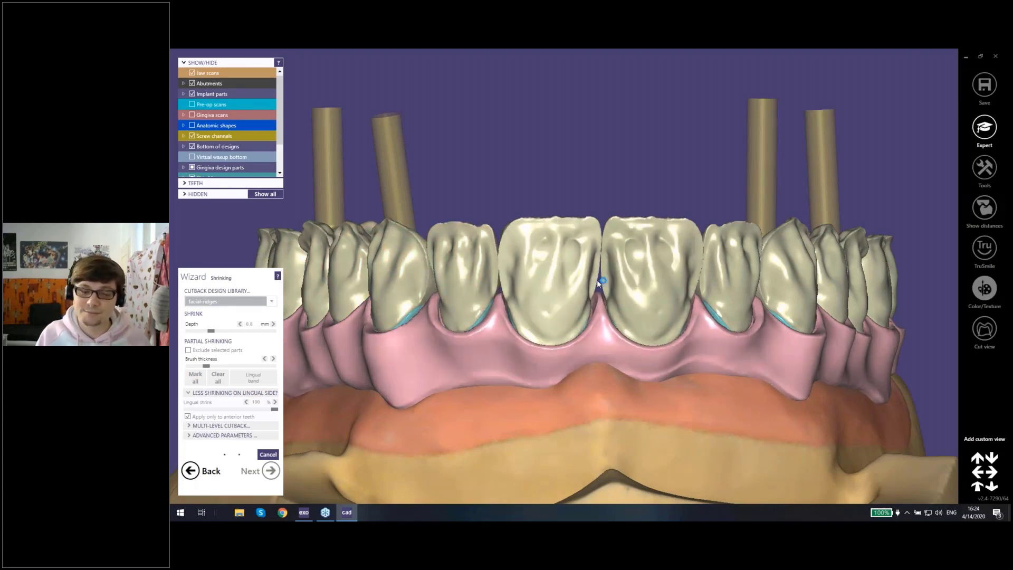
scroll(594, 287, down, 3)
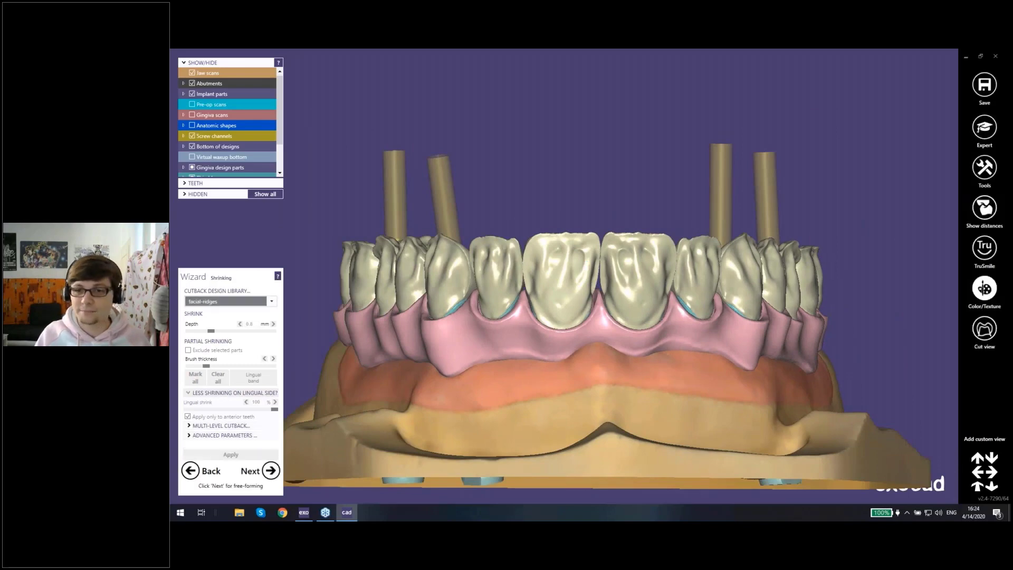
right_drag(581, 250, 570, 296)
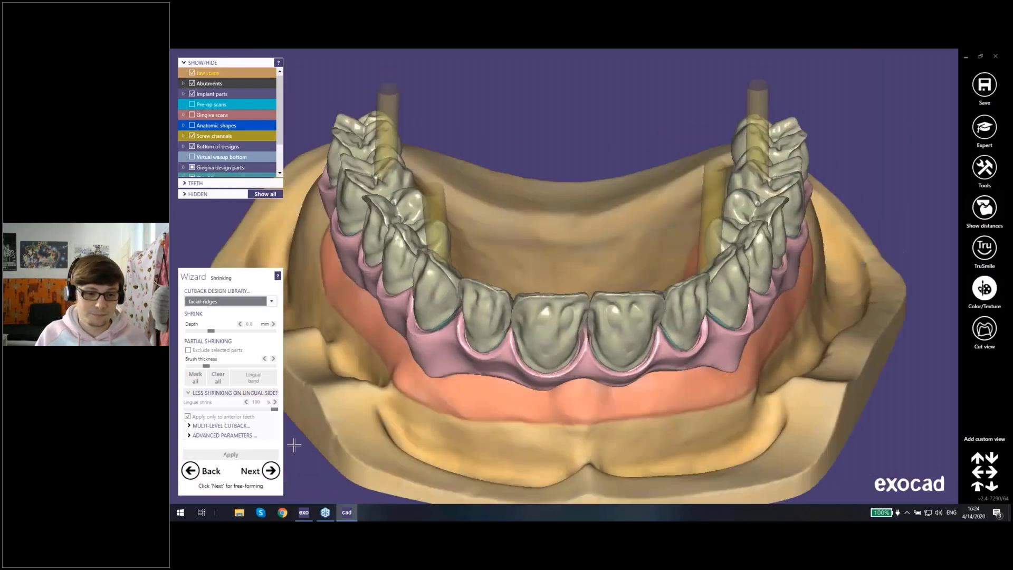
Step: Proceed past free-forming of the cutback crowns and start merging and saving the restorations
click(270, 470)
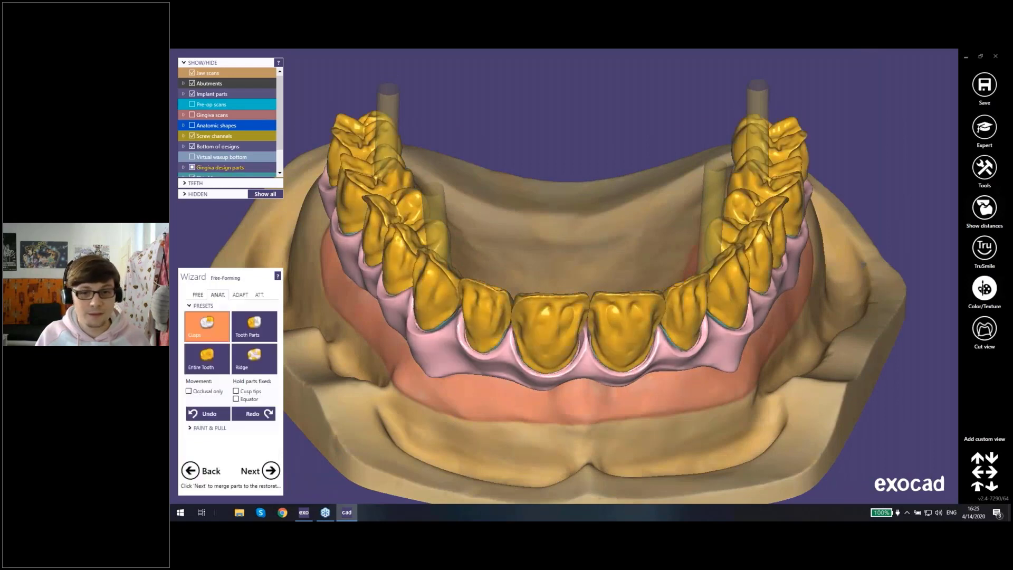
right_drag(536, 372, 554, 401)
click(270, 470)
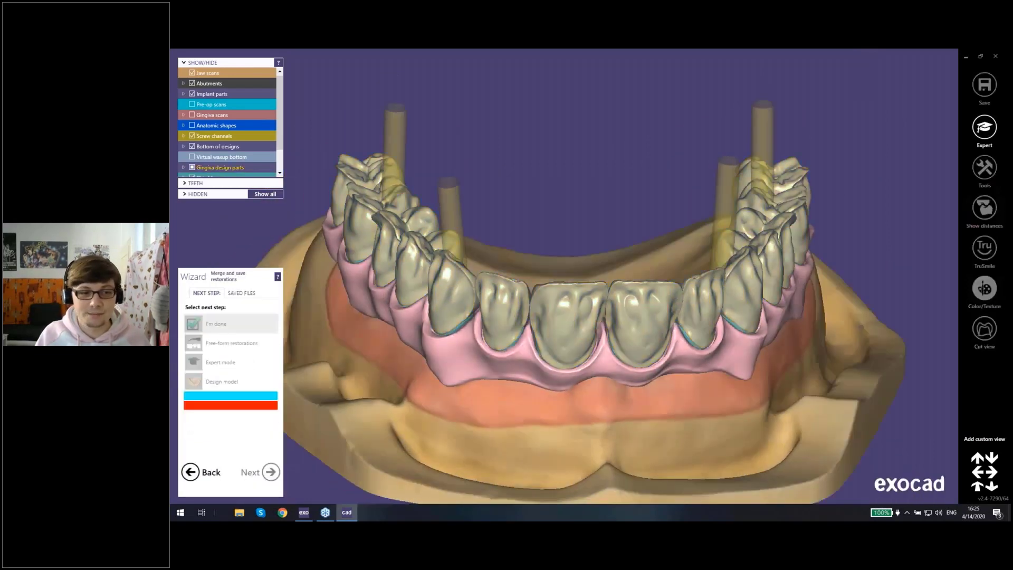
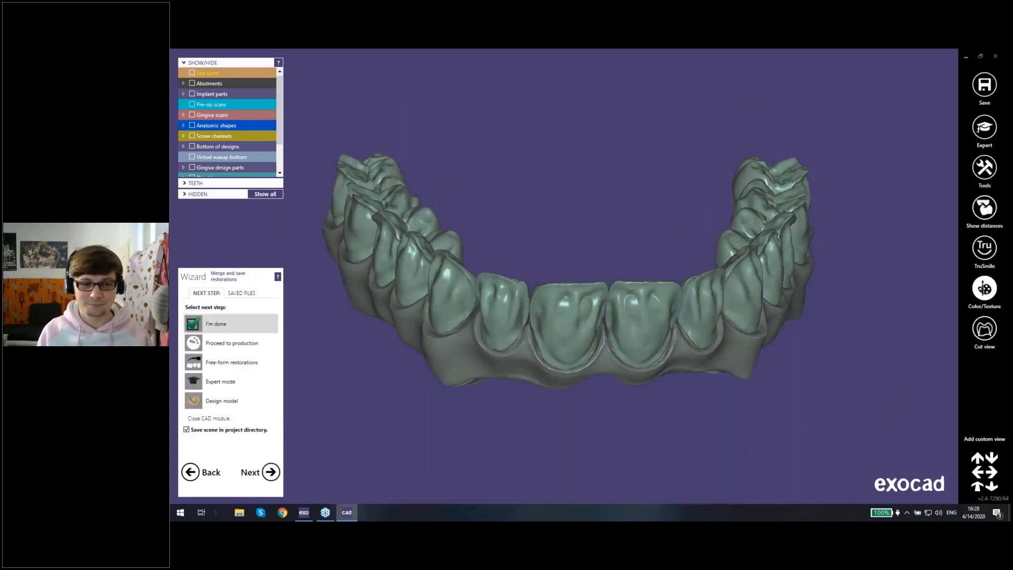
Step: Hide several front crowns individually to examine the thimble stumps and screw channel beneath, and show the hidden crowns again
right_drag(588, 359, 552, 188)
ctrl+middle_click(529, 254)
ctrl+middle_click(631, 251)
scroll(448, 216, up, 3)
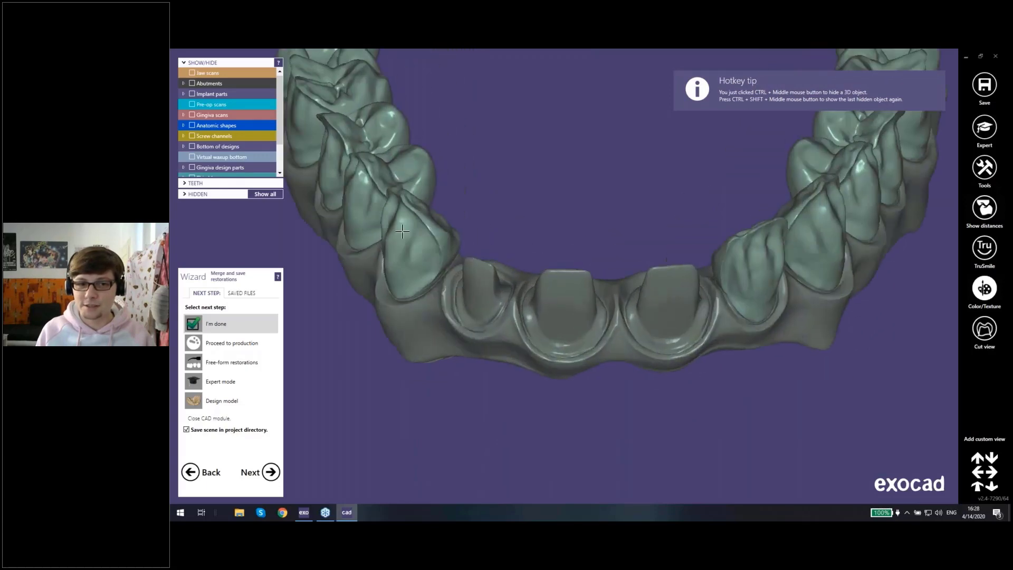
ctrl+middle_click(417, 229)
right_drag(472, 218, 472, 268)
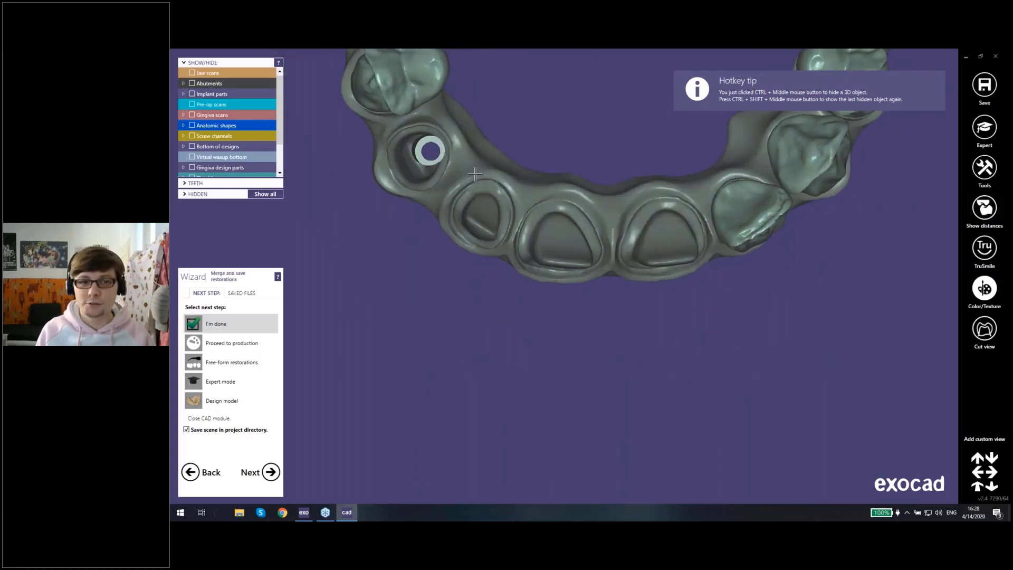
right_drag(493, 183, 620, 169)
ctrl+shift+middle_click(556, 181)
ctrl+shift+middle_click(556, 181)
ctrl+shift+middle_click(556, 181)
ctrl+shift+middle_click(556, 181)
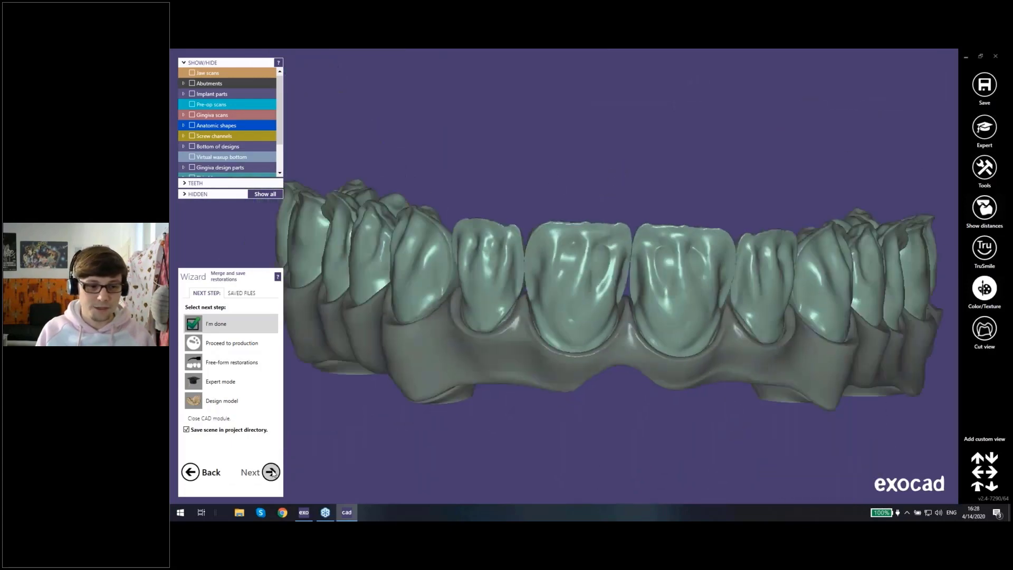
Step: Finish the design with the scene saved in the project directory, and reopen the project's design from the saved scene primarypart.dentalCAD
click(270, 472)
click(271, 472)
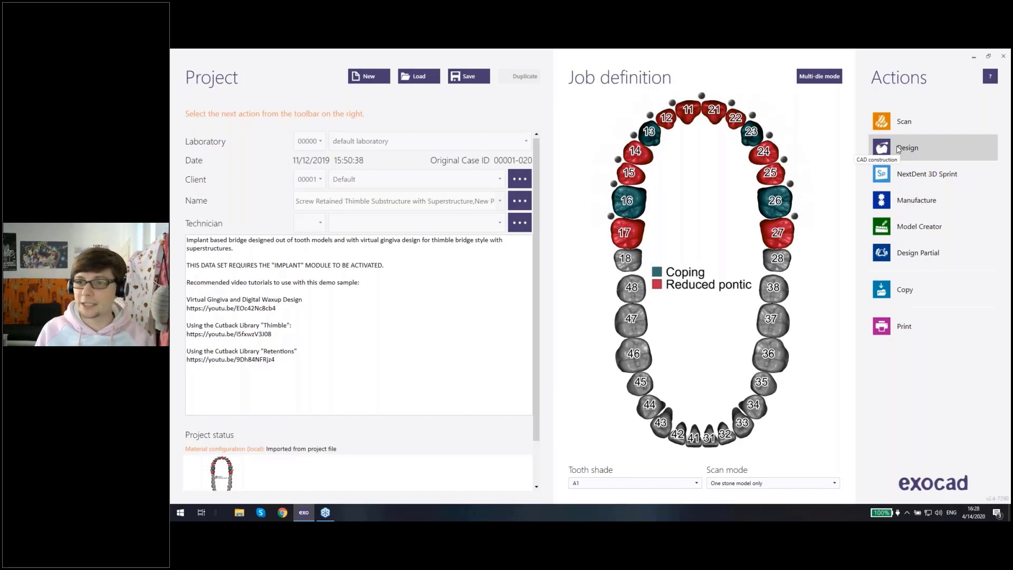
click(898, 149)
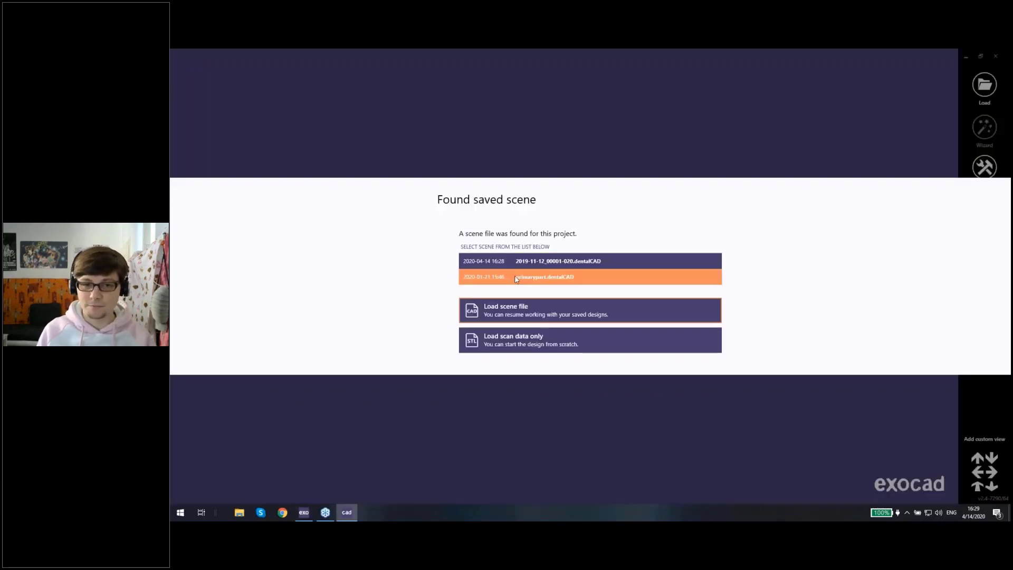
click(516, 279)
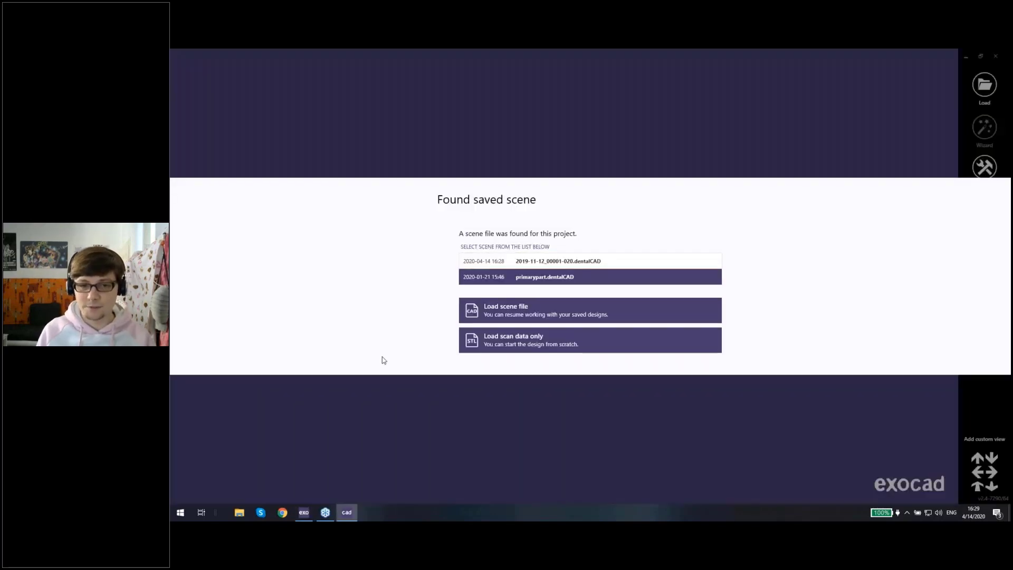
click(505, 309)
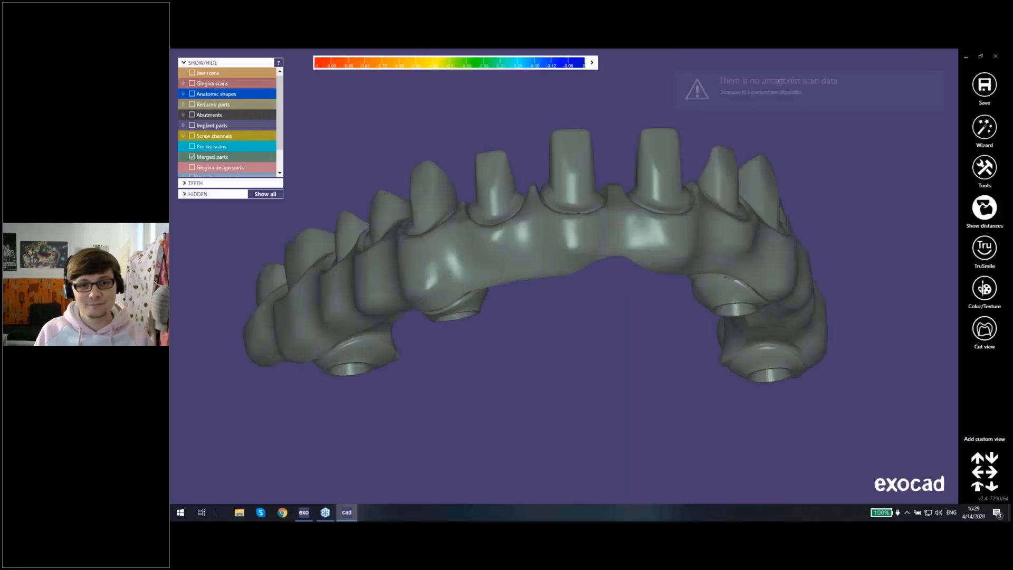
Step: Examine the merged thimble substructure and its screw channels from the occlusal side
right_drag(598, 243, 568, 298)
scroll(563, 275, down, 3)
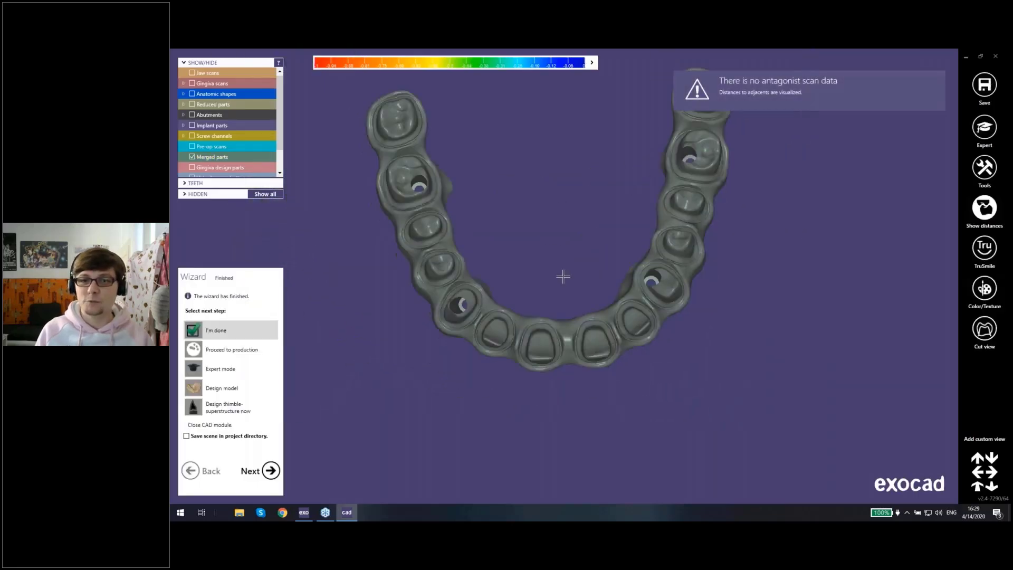
middle_drag(563, 276, 549, 349)
right_drag(549, 348, 484, 323)
middle_drag(485, 323, 468, 291)
right_drag(468, 291, 466, 283)
Step: Show the anatomic shapes over the thimble substructure for comparison, and hide them again to view the stumps from the front
click(192, 94)
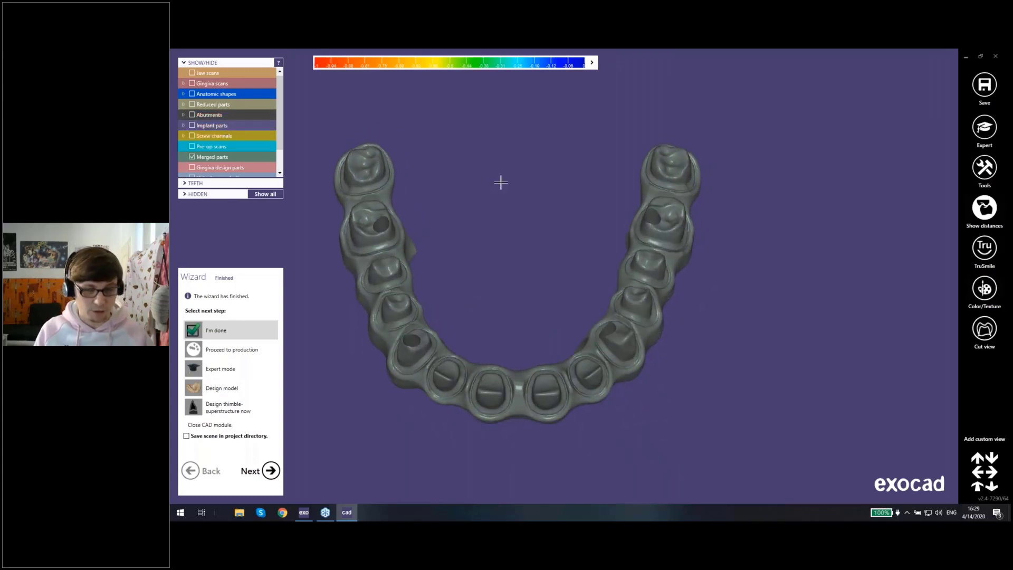
right_drag(510, 182, 511, 182)
middle_drag(510, 182, 523, 151)
scroll(527, 224, up, 3)
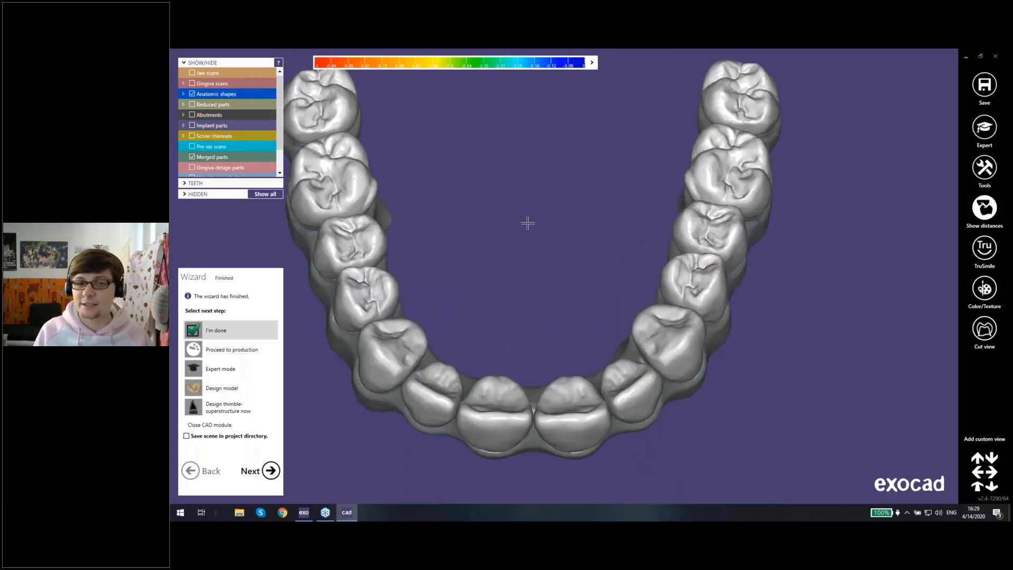
middle_drag(527, 223, 570, 237)
right_drag(569, 238, 570, 235)
key(a)
middle_drag(570, 236, 591, 205)
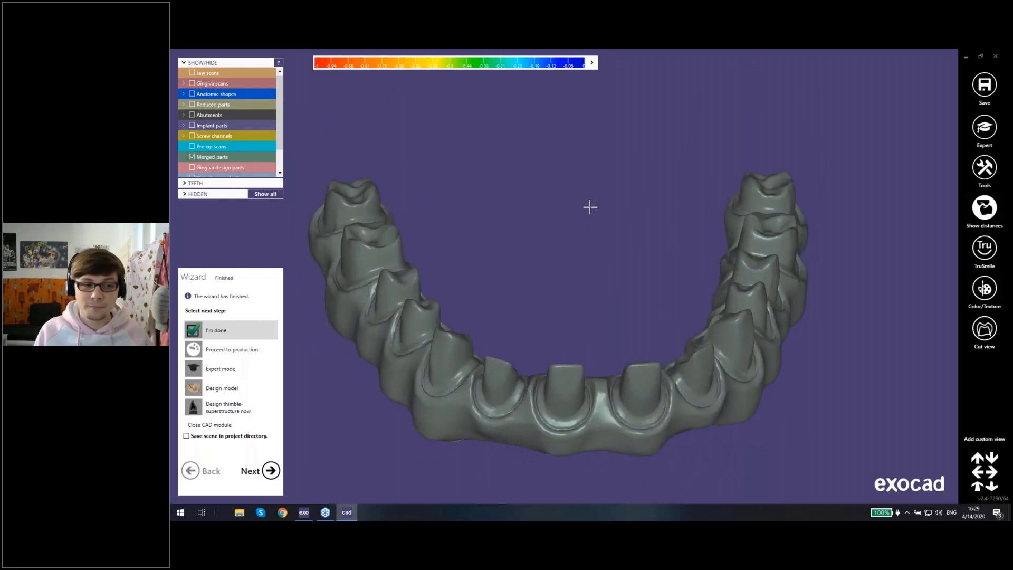
right_drag(591, 205, 583, 228)
middle_drag(583, 228, 577, 163)
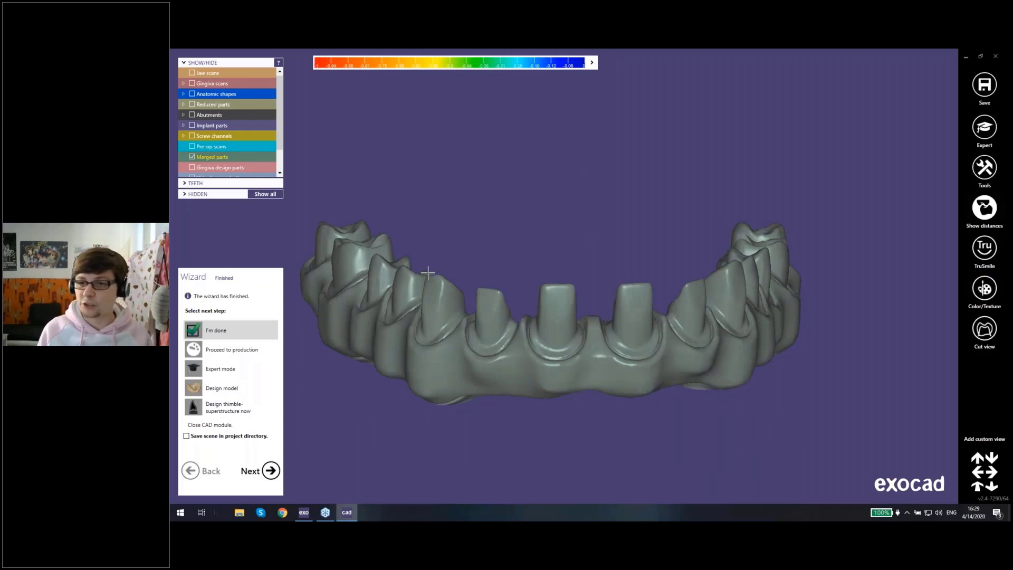
Step: Close the finished wizard and switch to expert mode
click(231, 378)
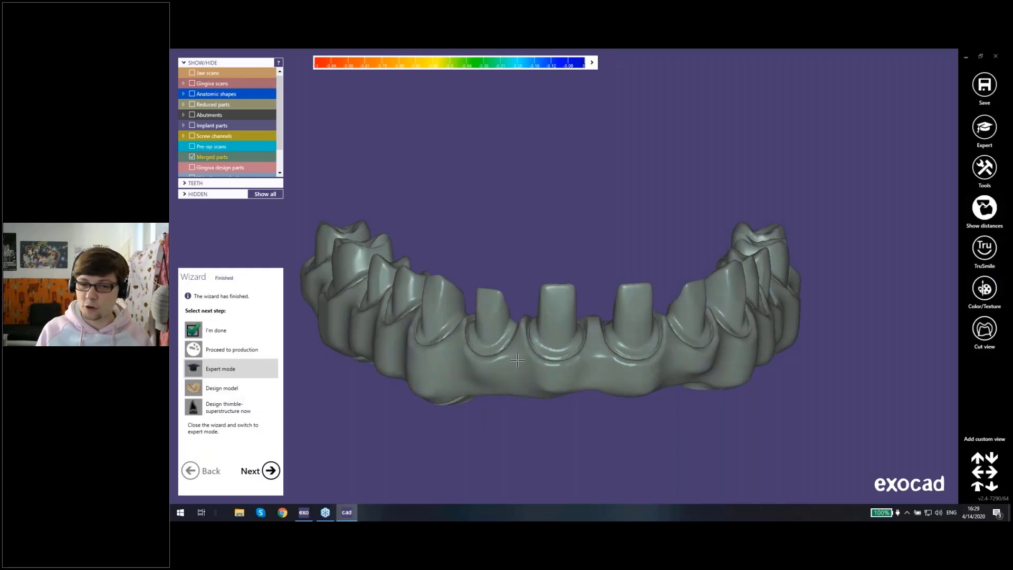
middle_drag(543, 364, 561, 316)
right_drag(561, 316, 560, 304)
middle_drag(559, 305, 517, 317)
right_drag(517, 317, 516, 335)
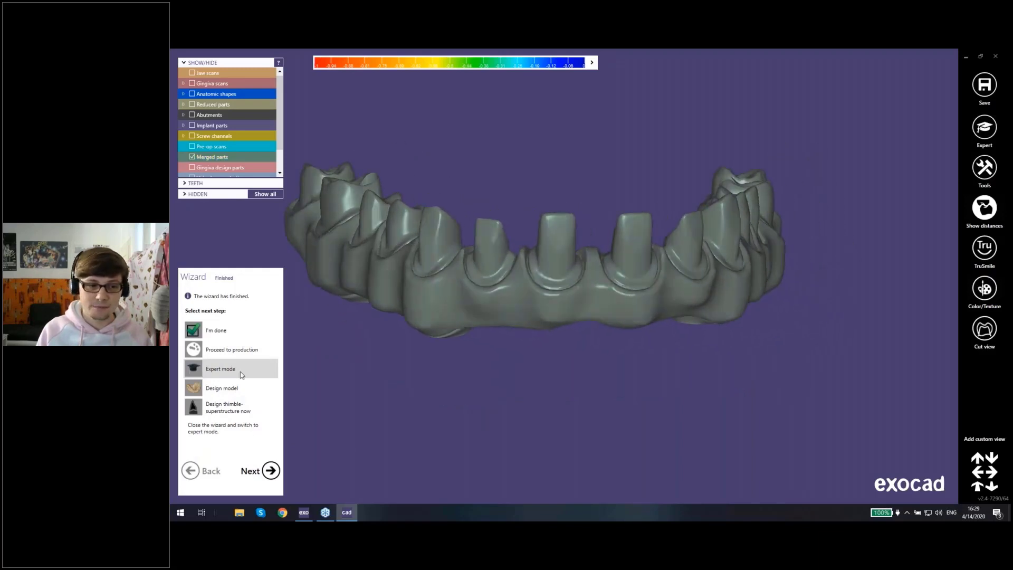
click(271, 470)
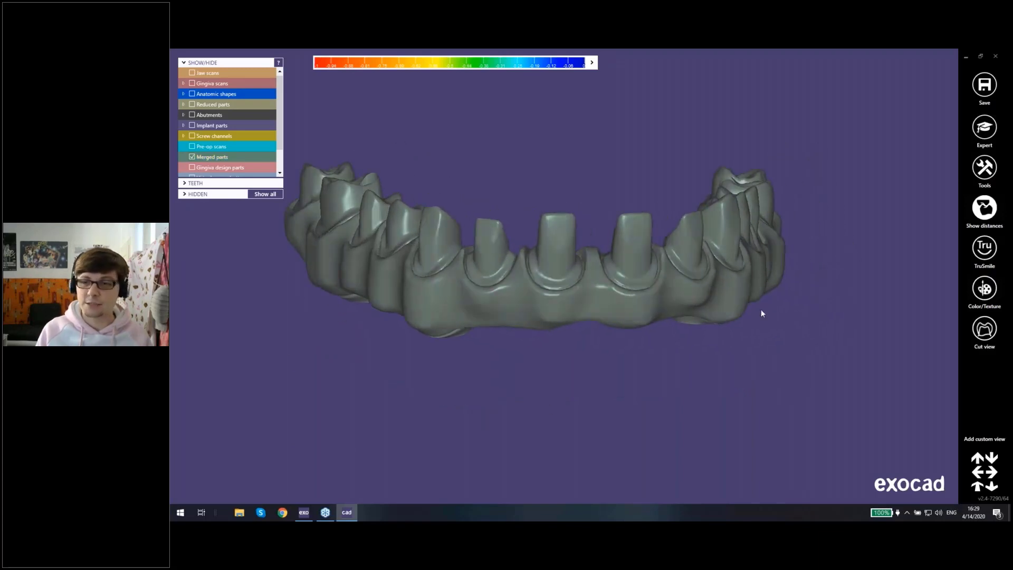
Step: Add the mesh SCANNEDPRIMARY.stl to the scene as a scan of substructure design
click(982, 172)
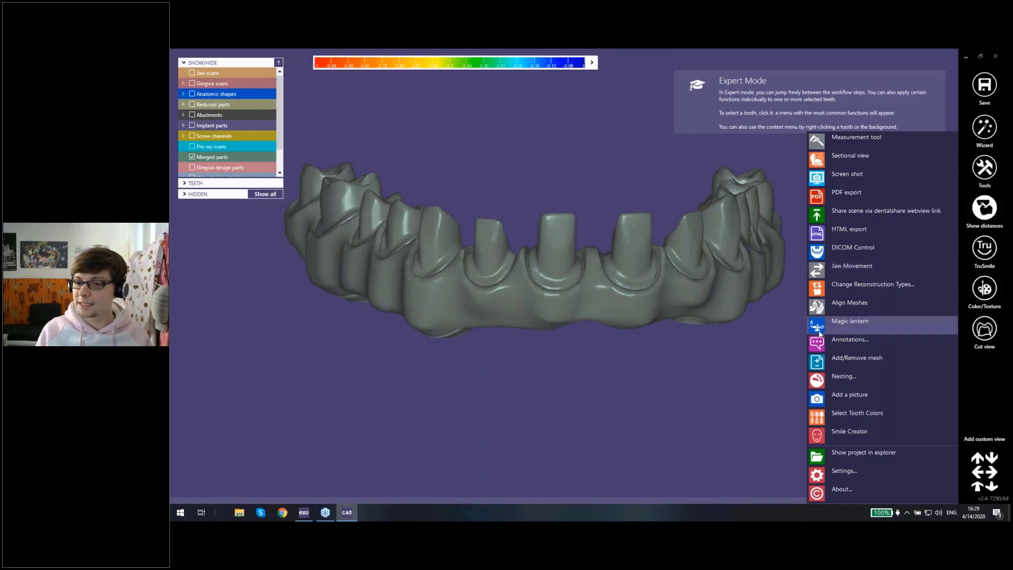
click(868, 362)
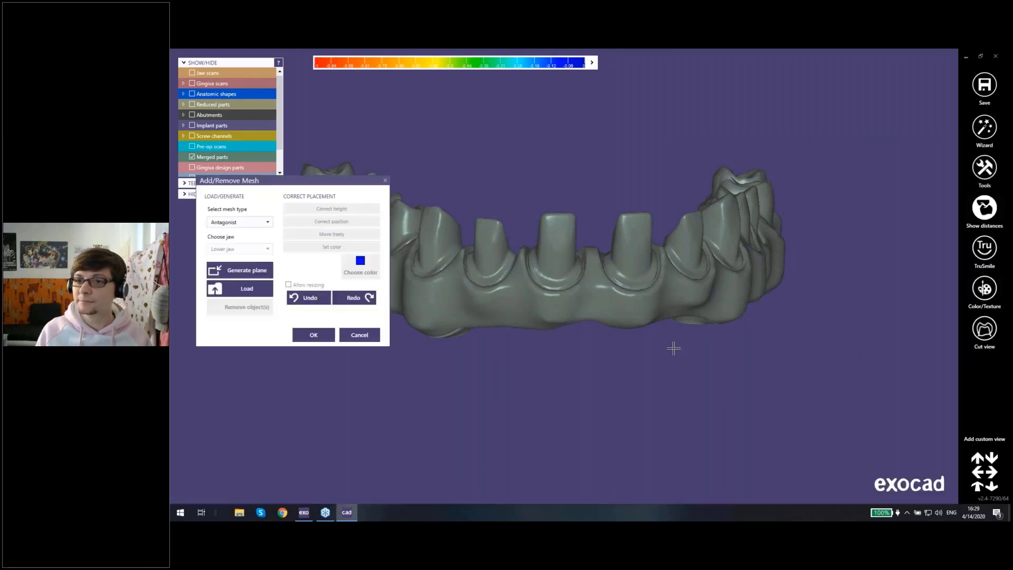
click(268, 223)
drag(269, 273, 270, 322)
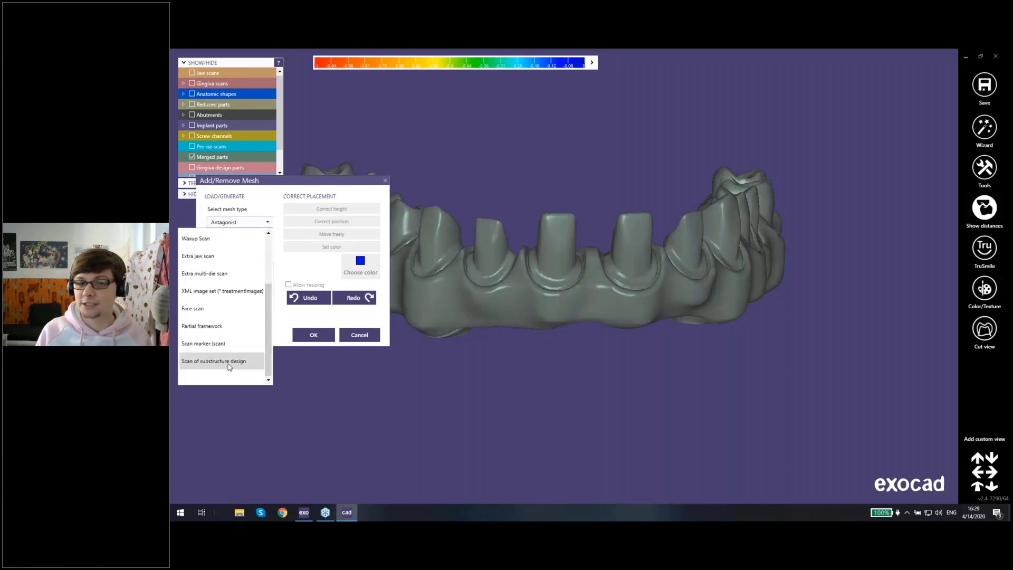
click(229, 363)
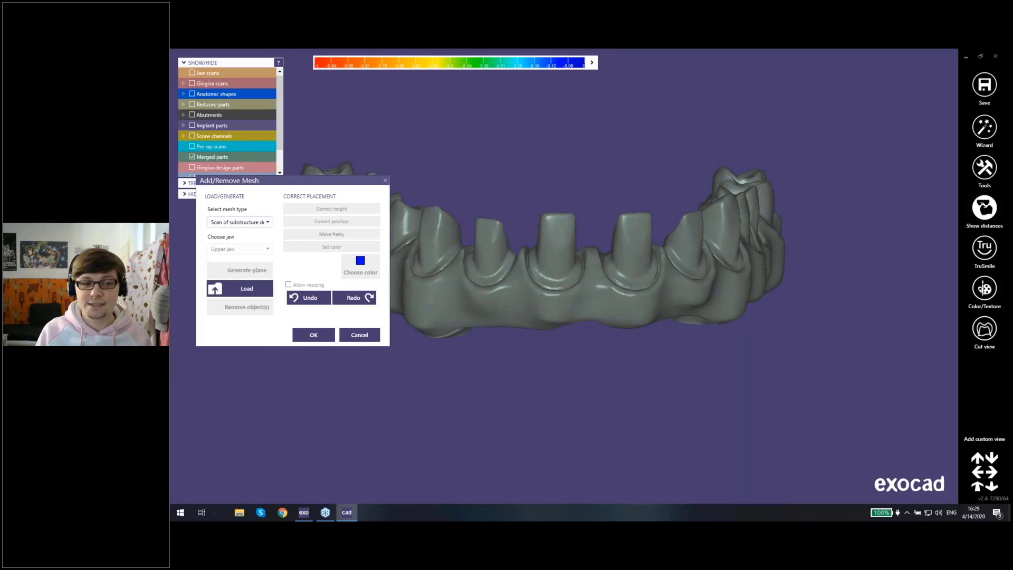
click(247, 294)
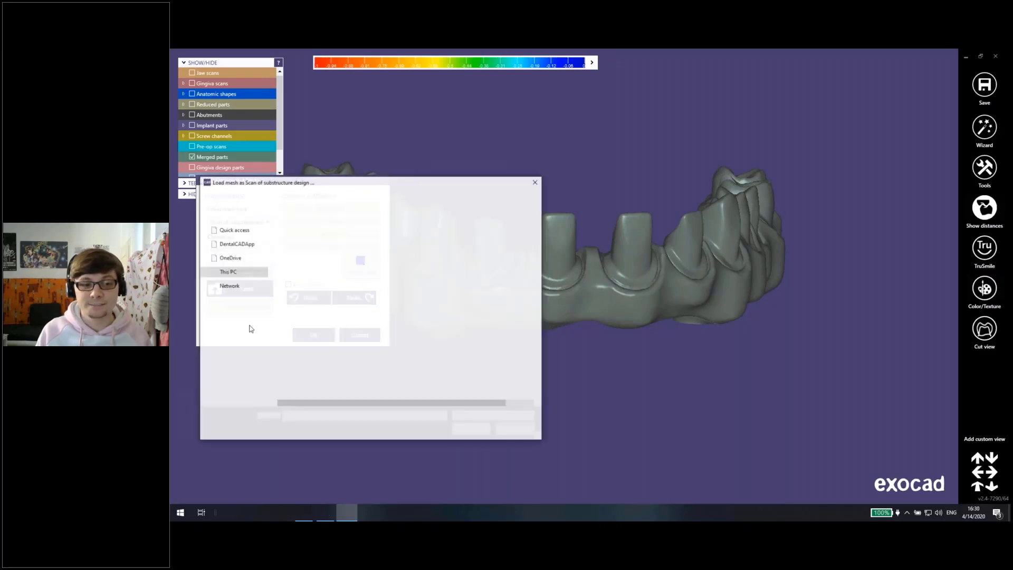
click(332, 392)
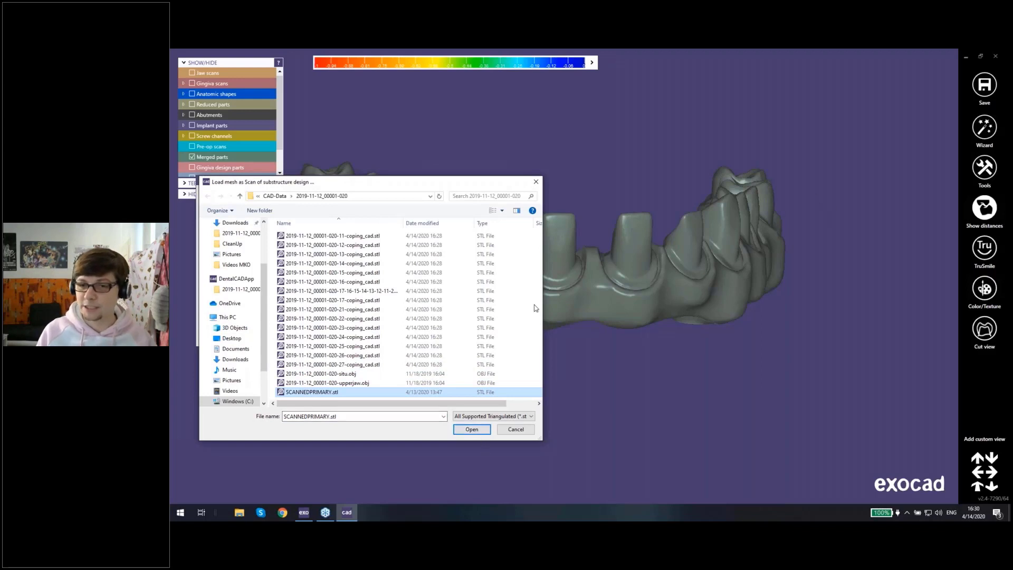
click(471, 429)
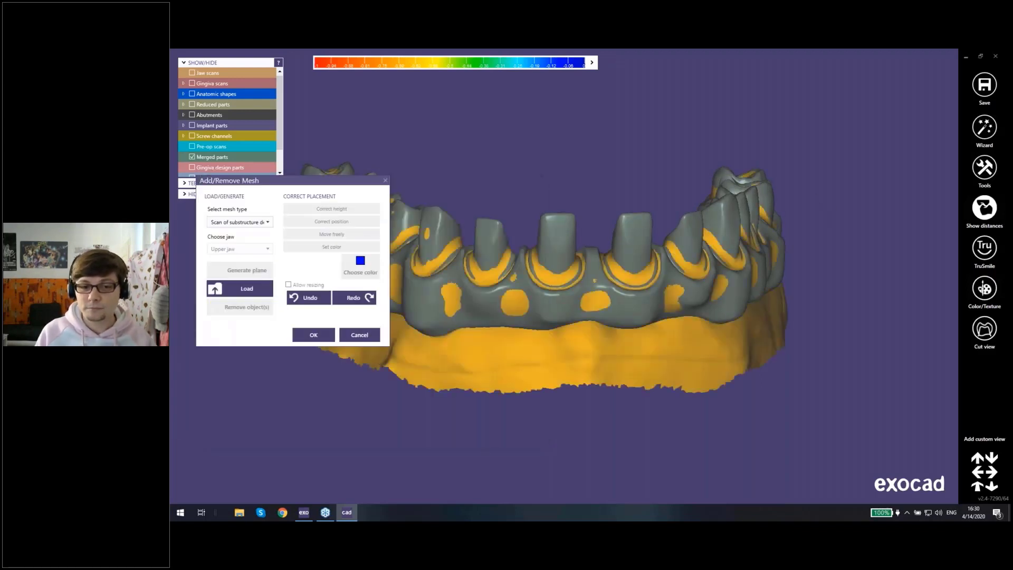
Step: Move the loaded substructure scan away from the merged bridge and accept it, enqueuing a wizard step to align it to the existing data
drag(514, 314, 640, 197)
right_drag(640, 197, 525, 148)
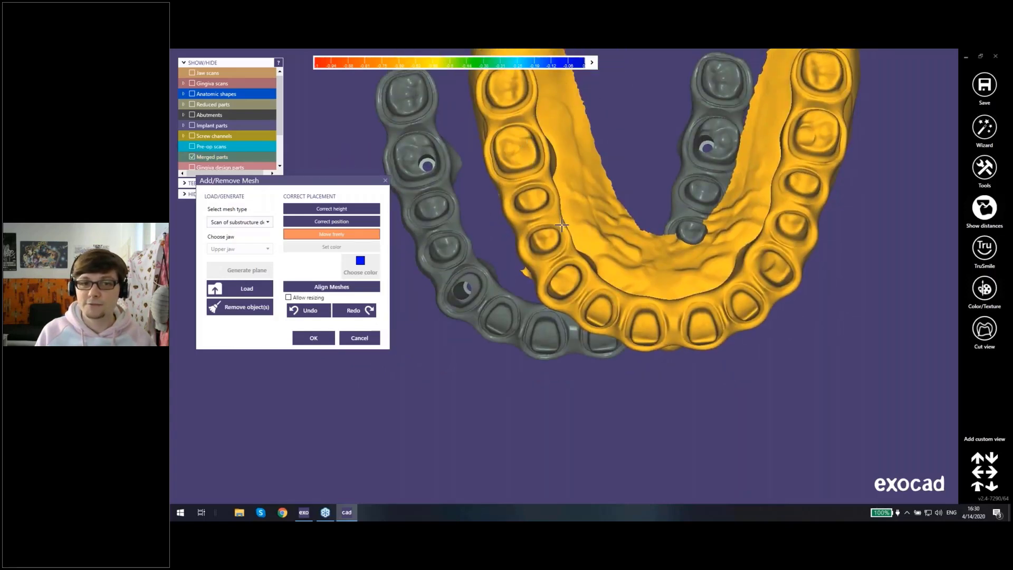
right_drag(561, 219, 530, 227)
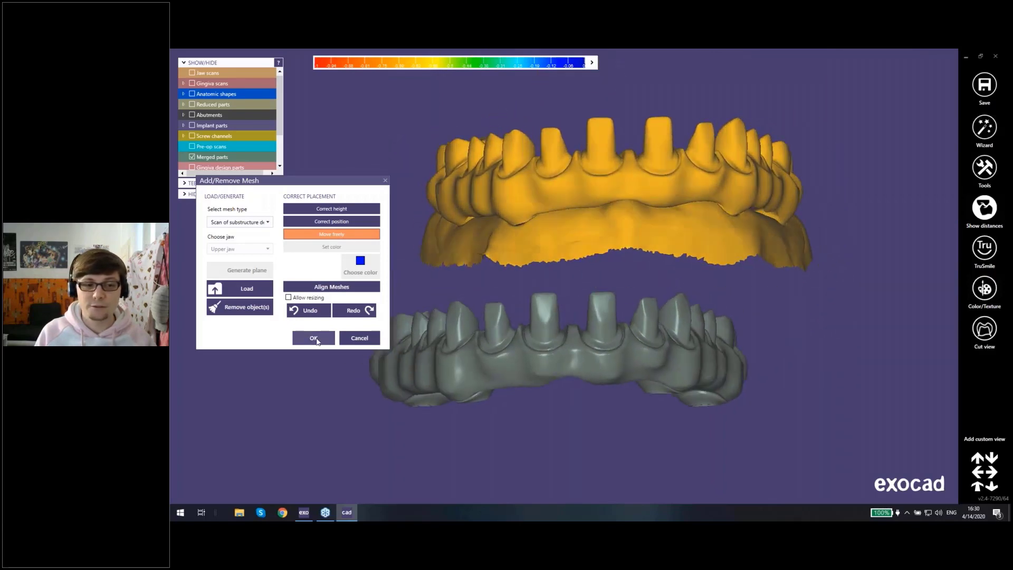
click(315, 338)
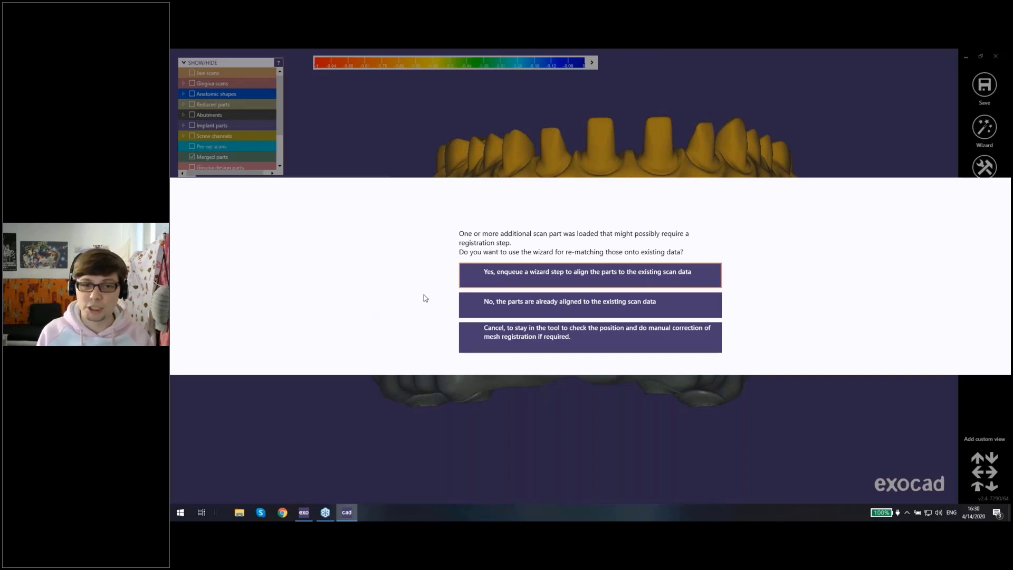
click(554, 276)
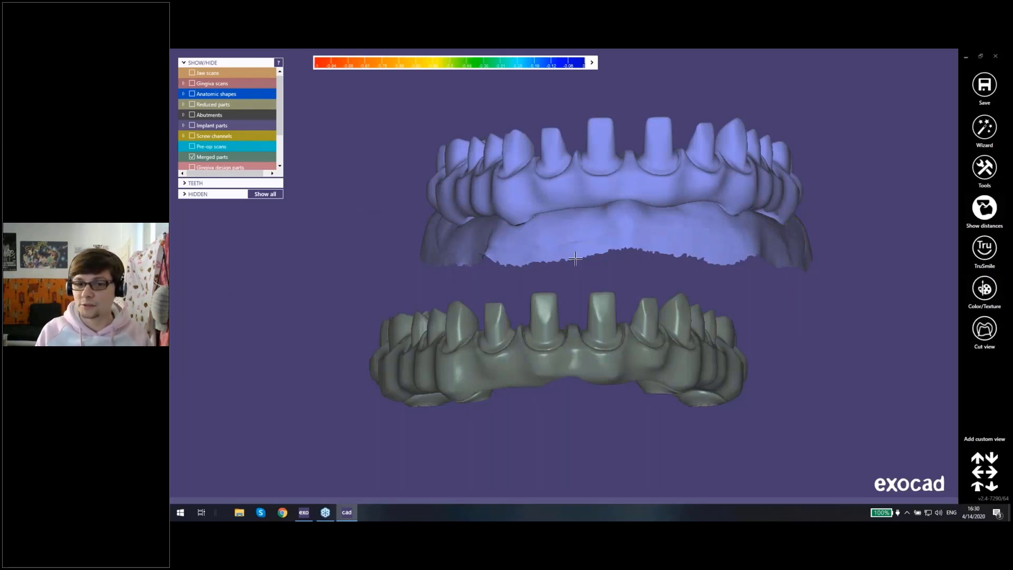
Step: Align the substructure scan to the existing data with matching points at the front midline below the bridge, and check the overlap
right_drag(575, 259, 717, 226)
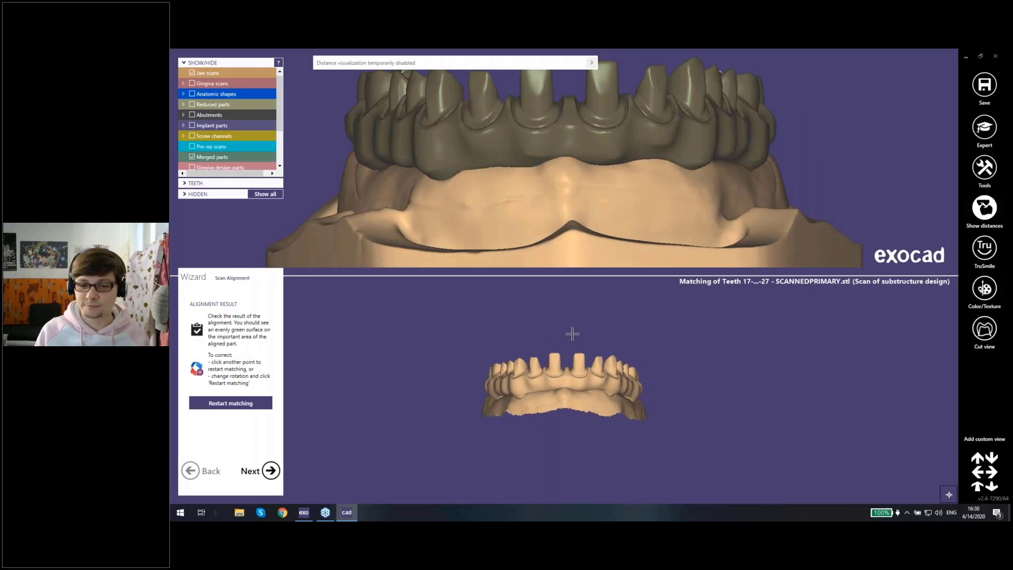
scroll(557, 397, up, 5)
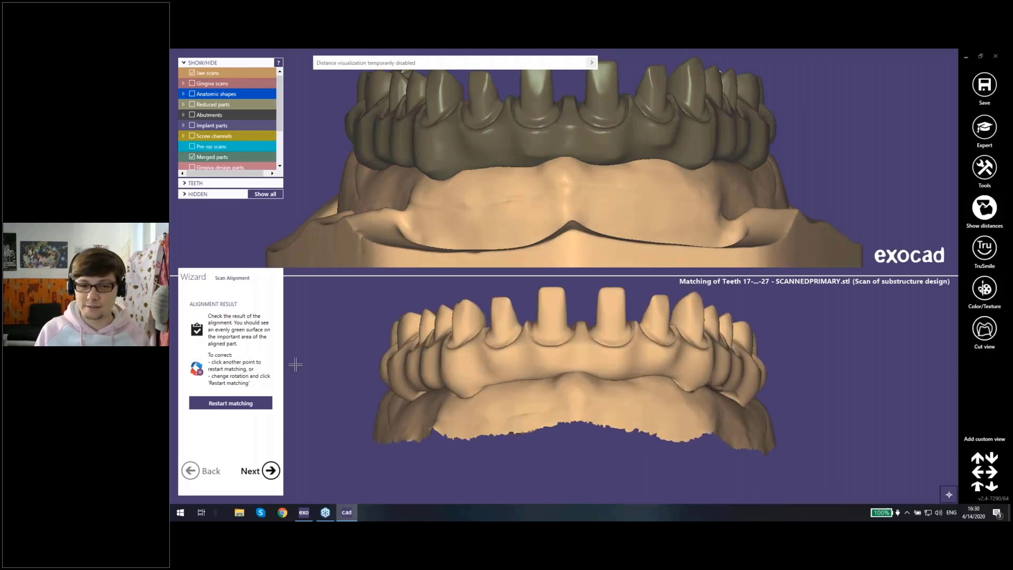
scroll(592, 169, down, 2)
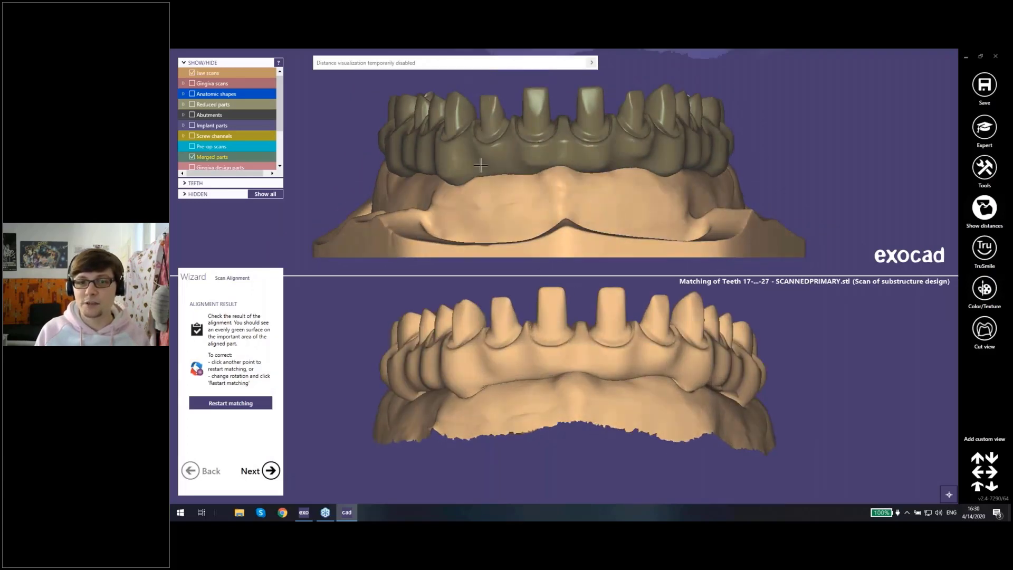
scroll(586, 169, up, 2)
right_drag(579, 180, 579, 180)
right_drag(559, 327, 559, 327)
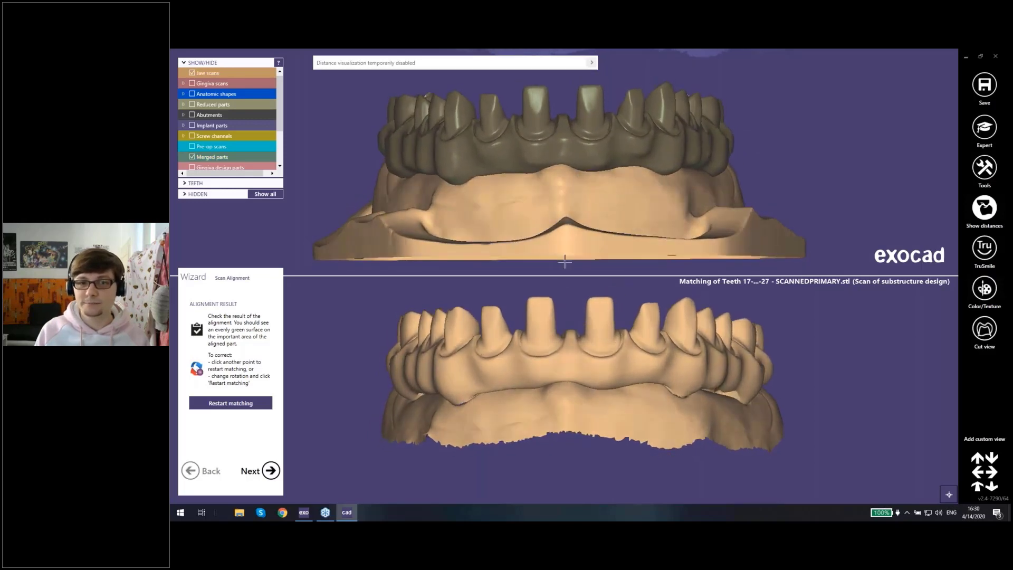
click(562, 180)
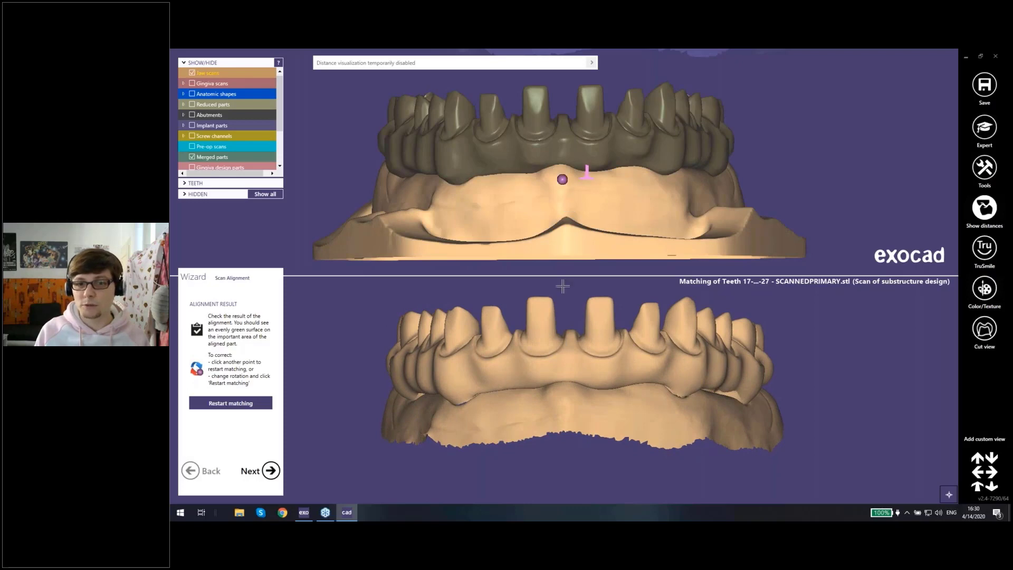
click(564, 391)
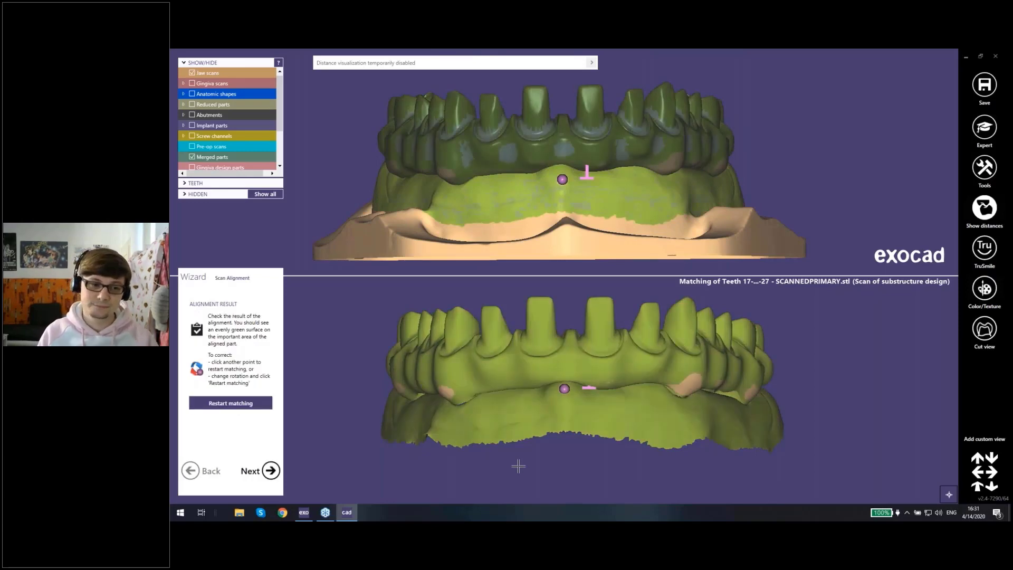
click(270, 470)
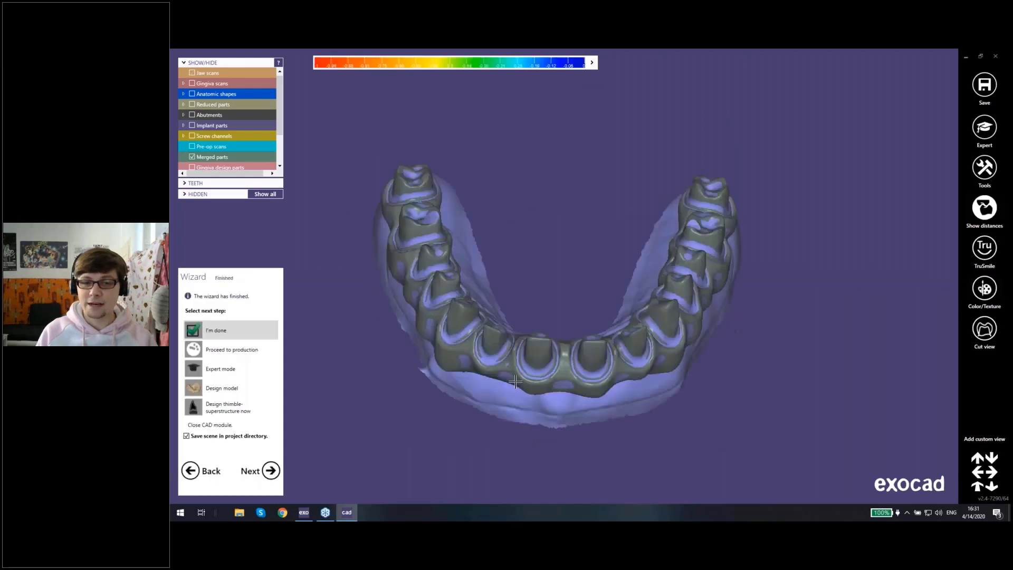
mouse_move(515, 382)
right_down()
mouse_move(513, 400)
mouse_move(508, 378)
right_up()
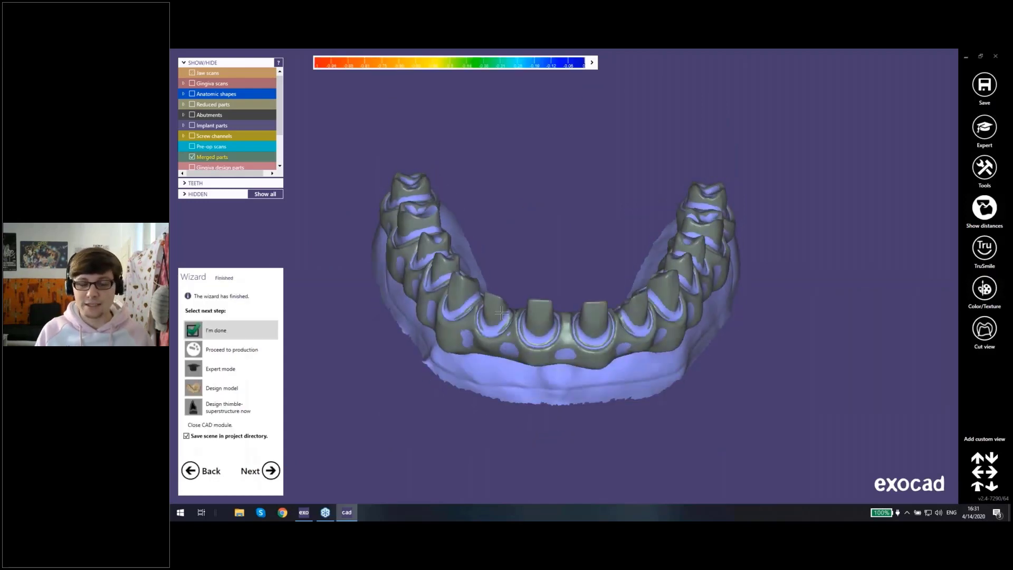
mouse_move(502, 303)
right_down()
mouse_move(477, 253)
mouse_move(512, 290)
right_up()
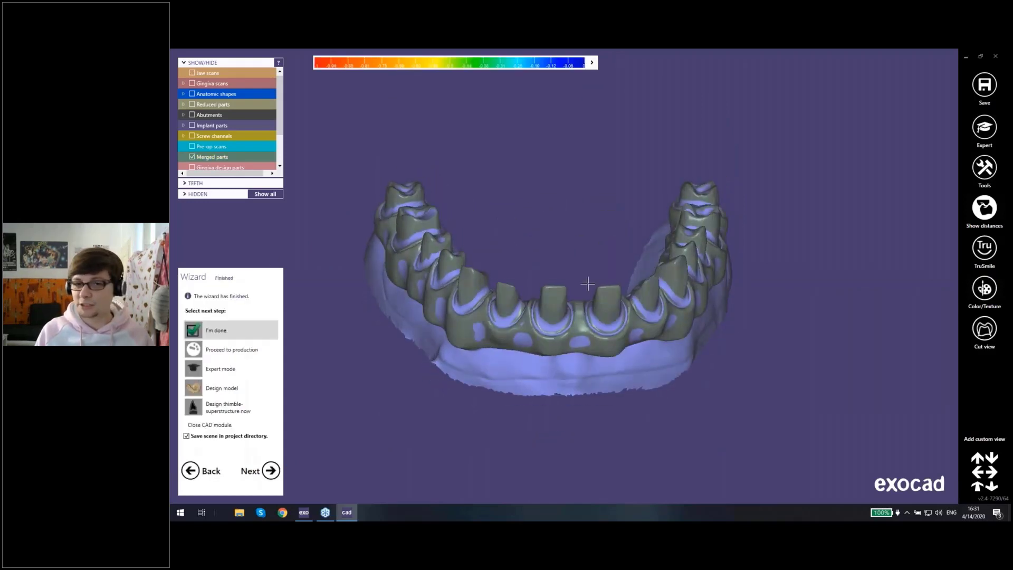
Step: Continue to the thimble superstructure design on top of the crown stumps without saving the scene
right_drag(587, 284, 581, 296)
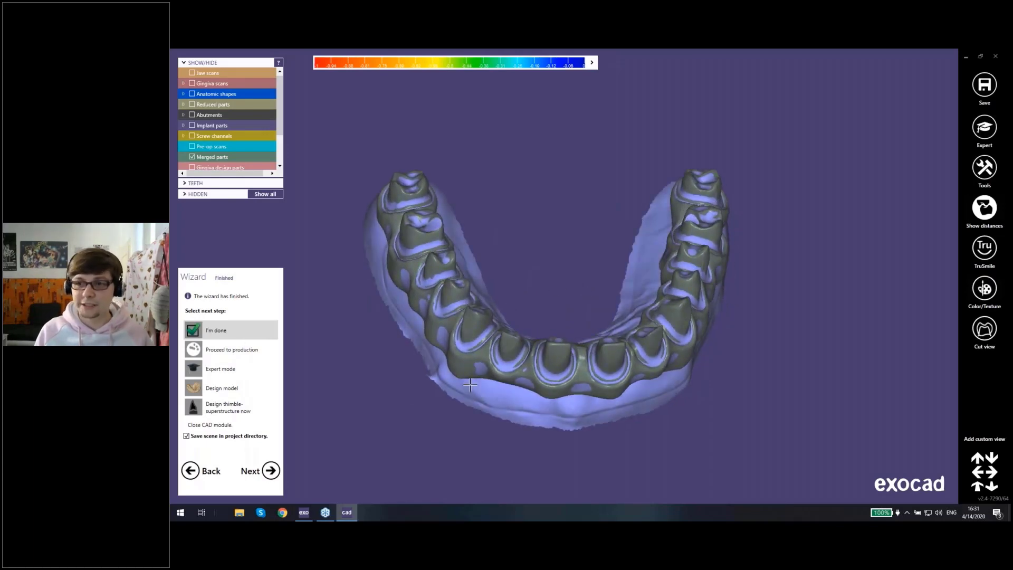
click(220, 412)
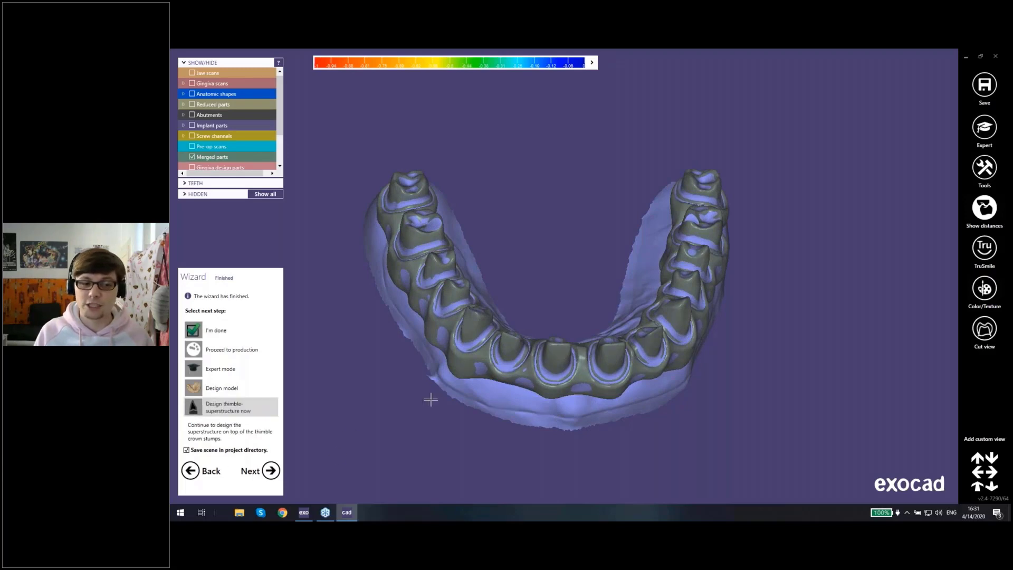
right_drag(429, 398, 451, 390)
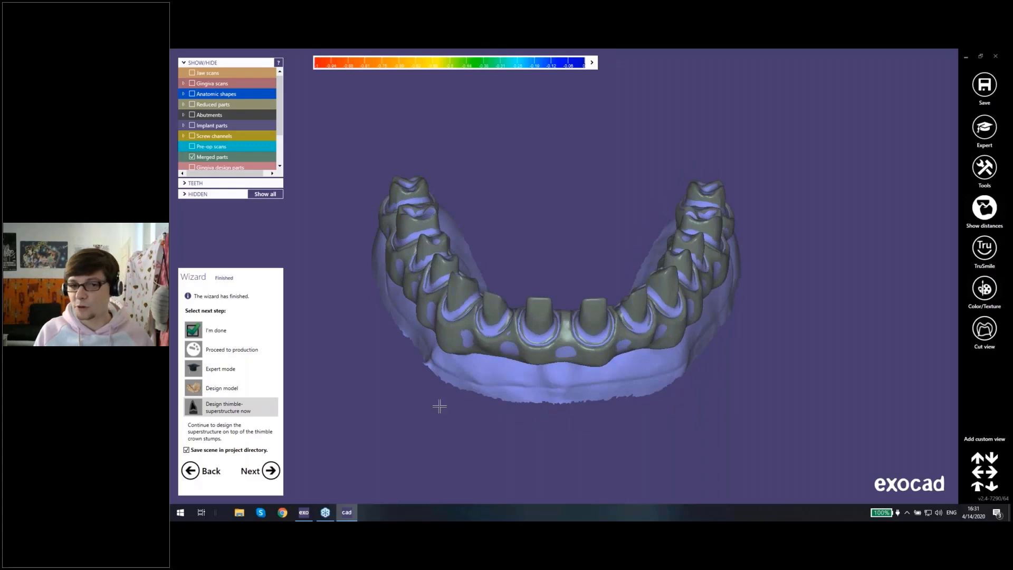
click(270, 470)
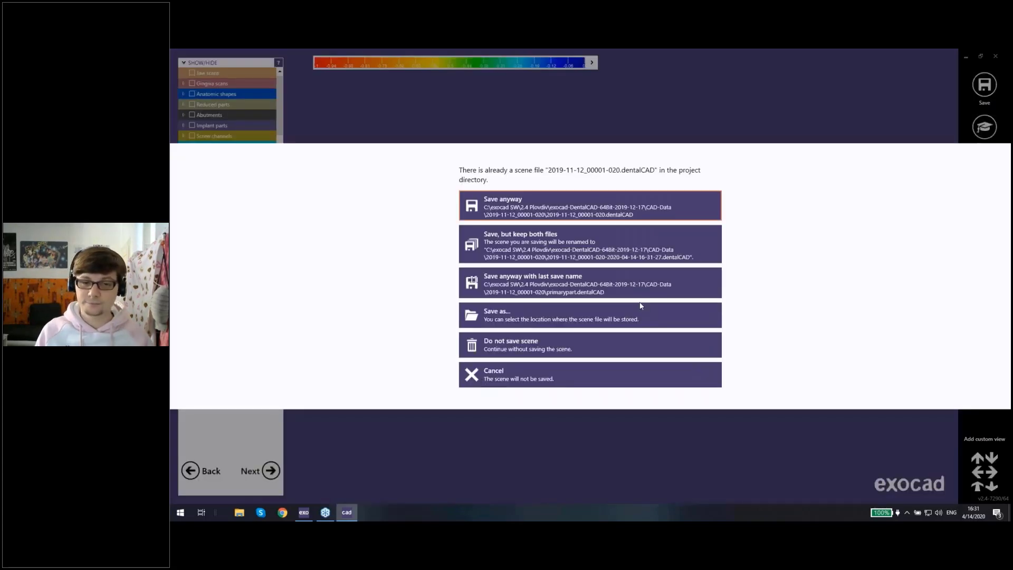
click(515, 350)
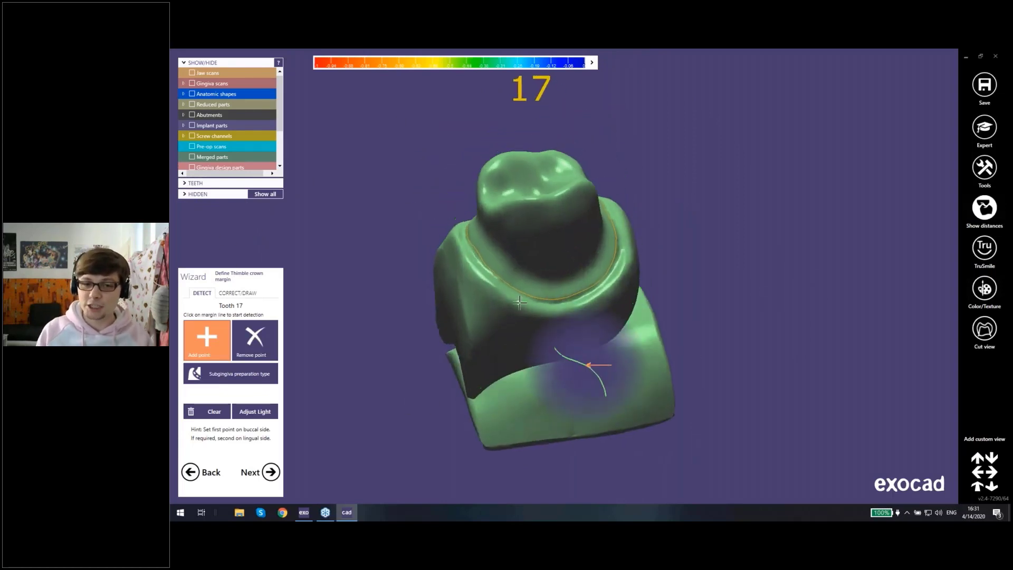
Step: Check the detected thimble crown margin around the tooth 17 stump and accept it
right_drag(592, 366, 485, 235)
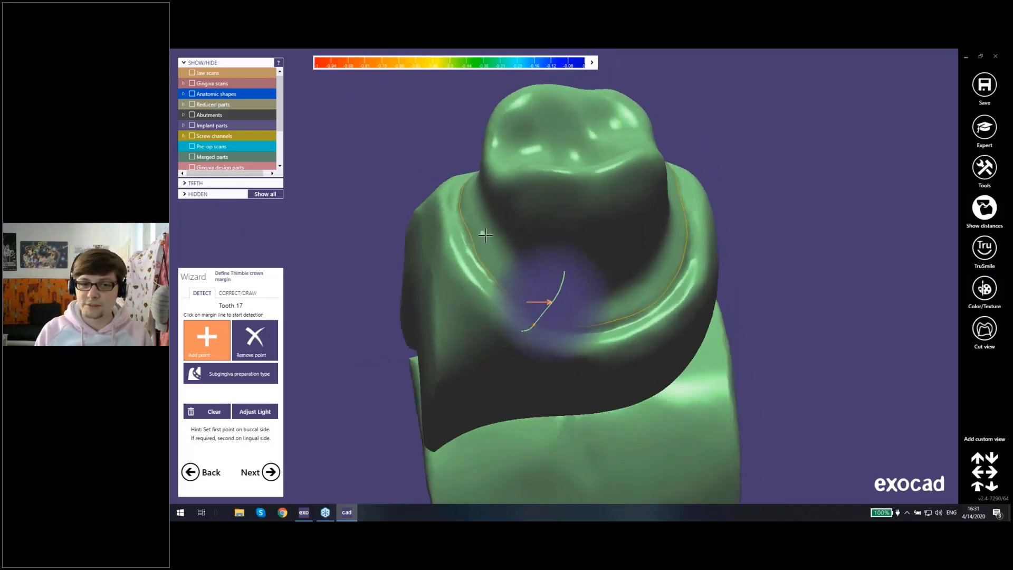
right_drag(485, 235, 657, 260)
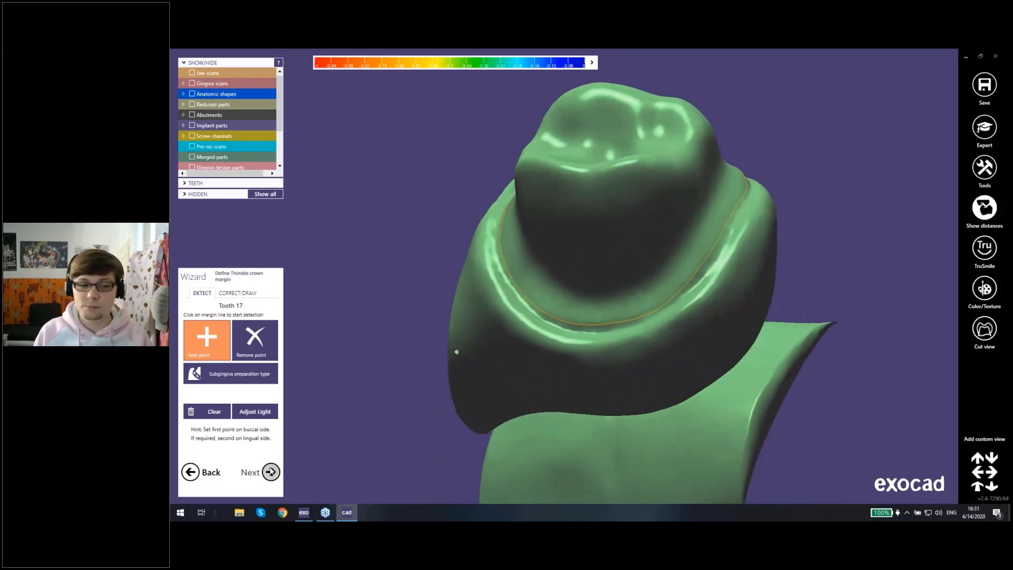
click(268, 474)
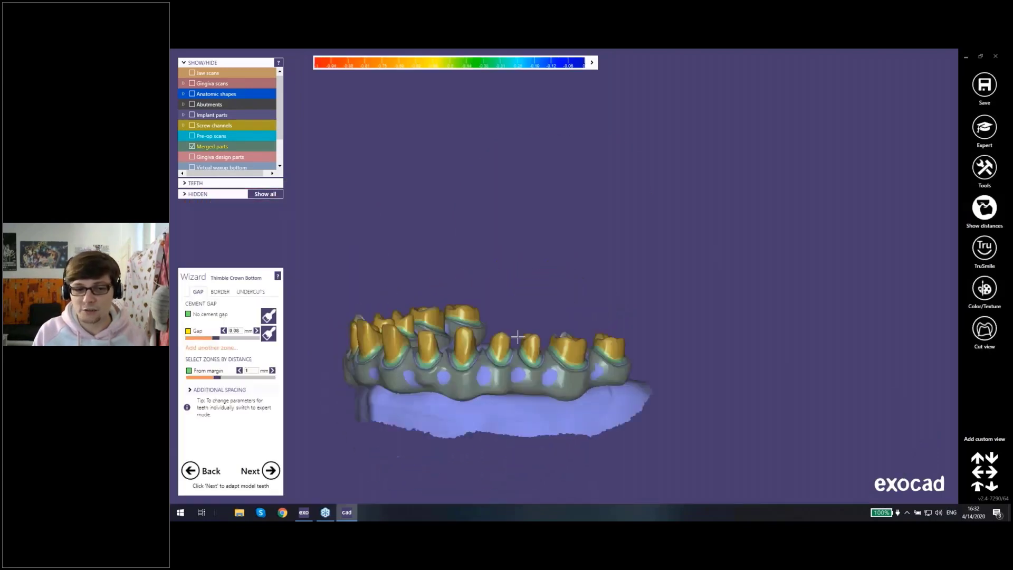
Step: Hide the merged primary bridge, check the cement gap zones on the scanned stumps, and continue to adapt the model teeth
scroll(477, 335, up, 4)
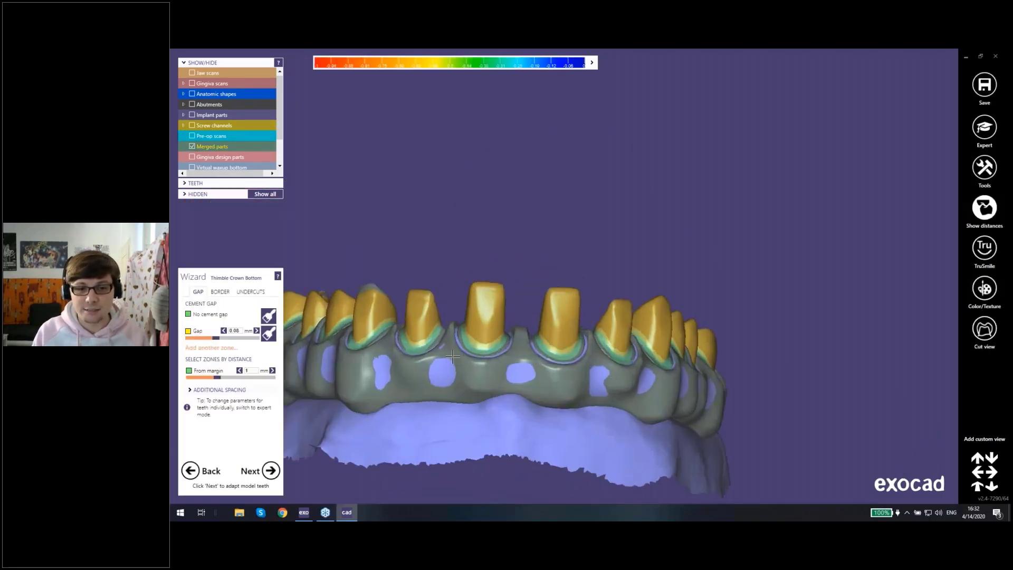
middle_drag(496, 348, 607, 301)
right_drag(607, 300, 505, 299)
scroll(596, 285, up, 5)
ctrl+middle_click(596, 285)
scroll(505, 299, down, 5)
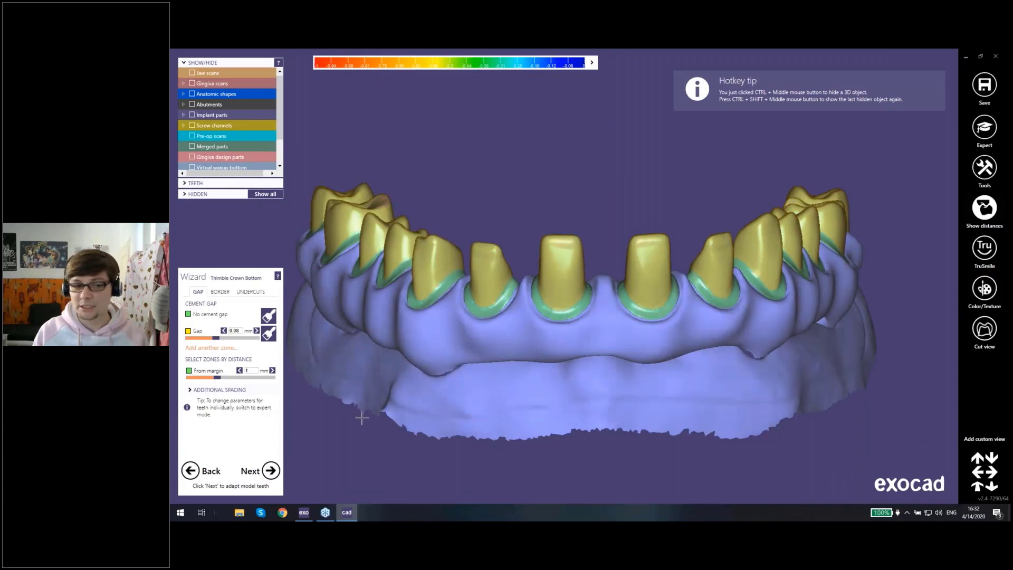
click(260, 470)
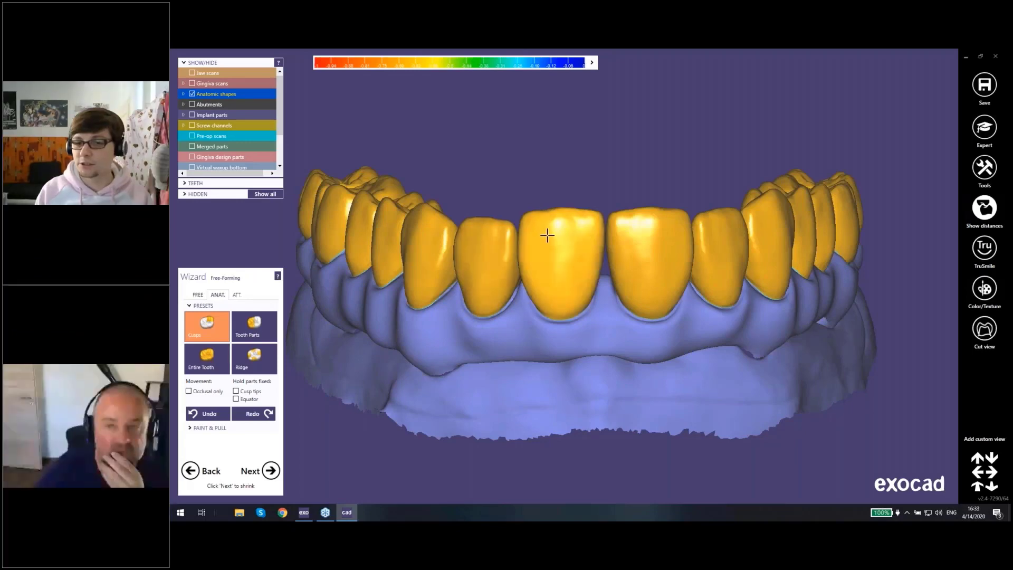
Step: Examine the superstructure crowns on the scanned primary part from the front and side, and glance at the attachment options
right_drag(549, 233, 544, 271)
scroll(543, 270, up, 2)
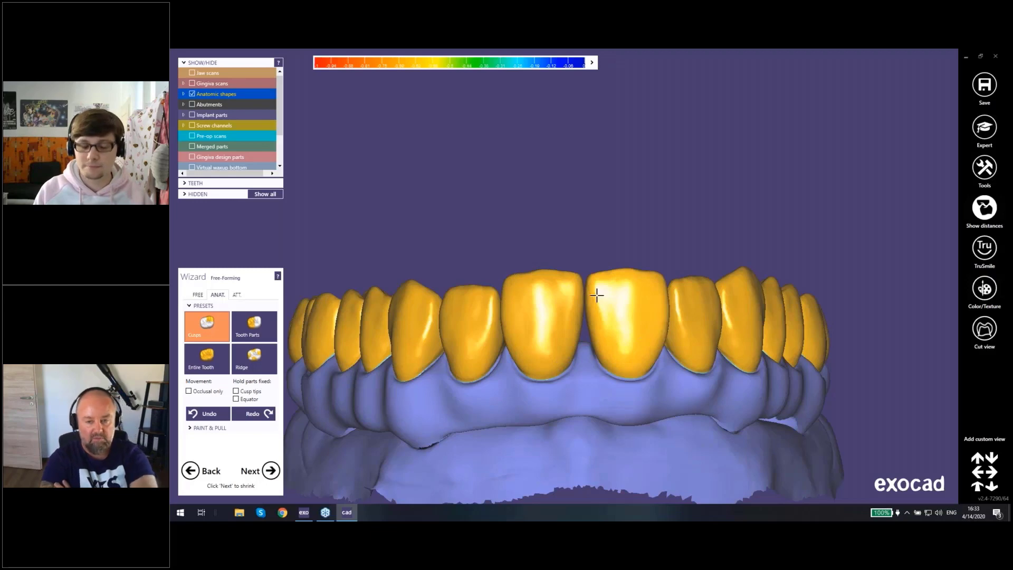
right_drag(600, 234, 537, 292)
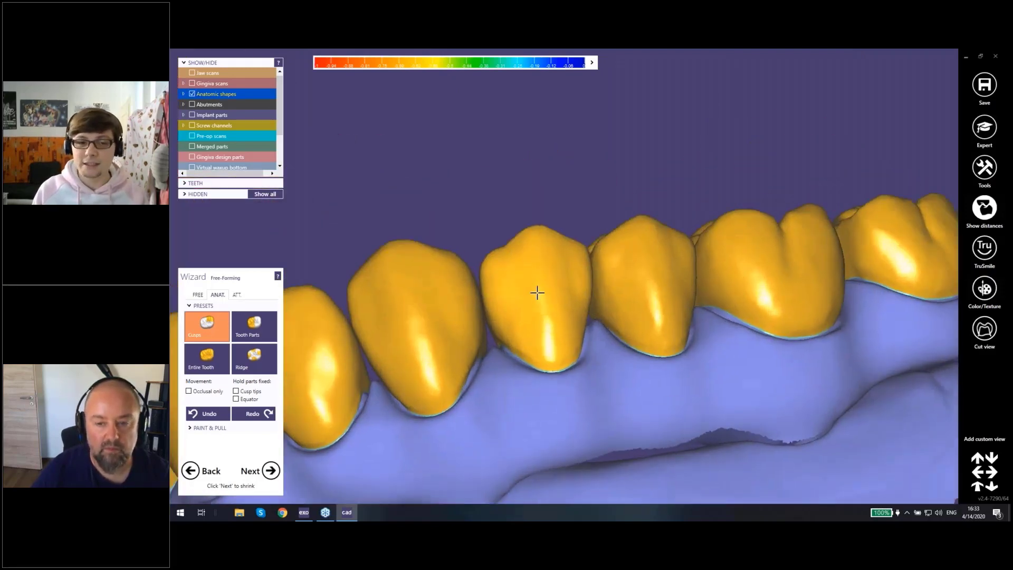
click(236, 295)
click(217, 295)
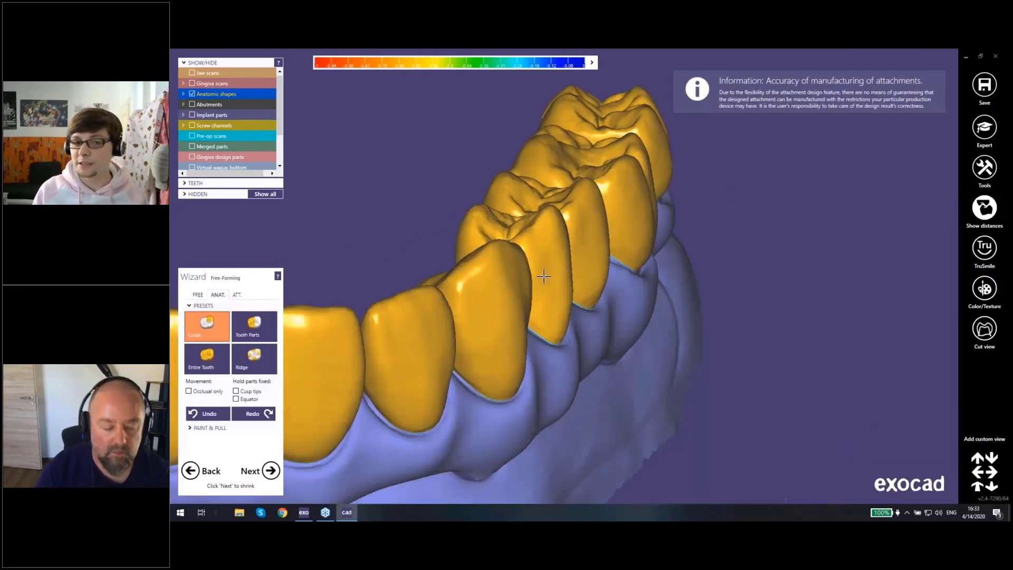
scroll(543, 277, down, 4)
right_drag(544, 277, 429, 330)
scroll(531, 291, up, 2)
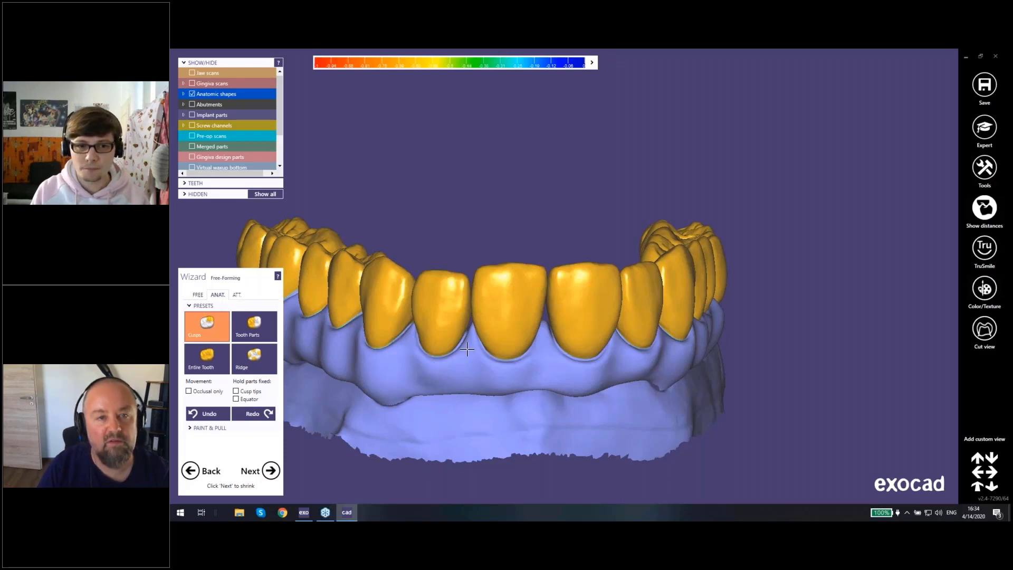
Step: Examine the anterior crowns on the scanned primary part, and isolate the crowns to inspect their inner surfaces from below
scroll(467, 349, down, 2)
right_drag(518, 318, 521, 309)
middle_click(511, 321)
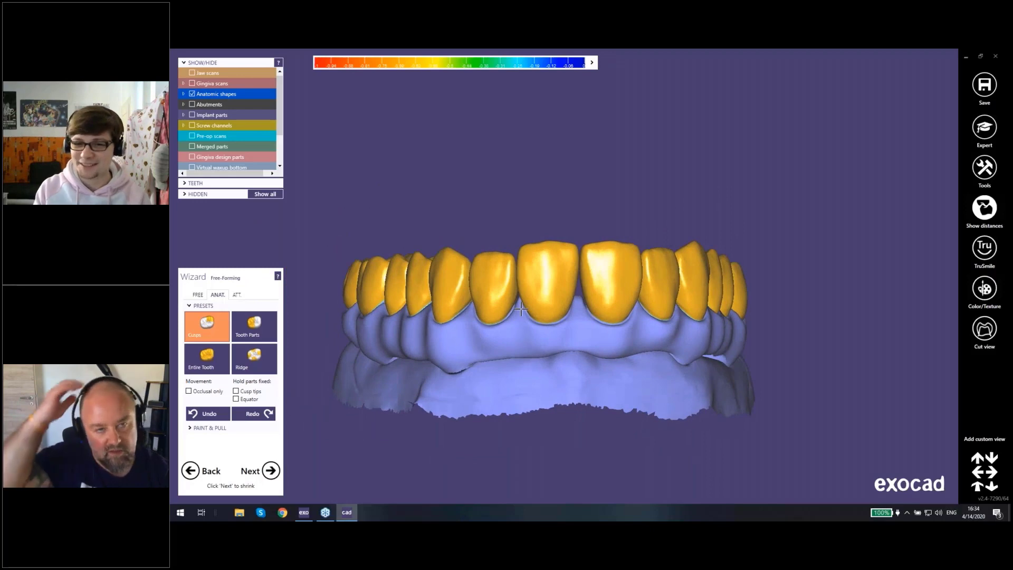
scroll(522, 306, up, 3)
right_drag(554, 268, 576, 363)
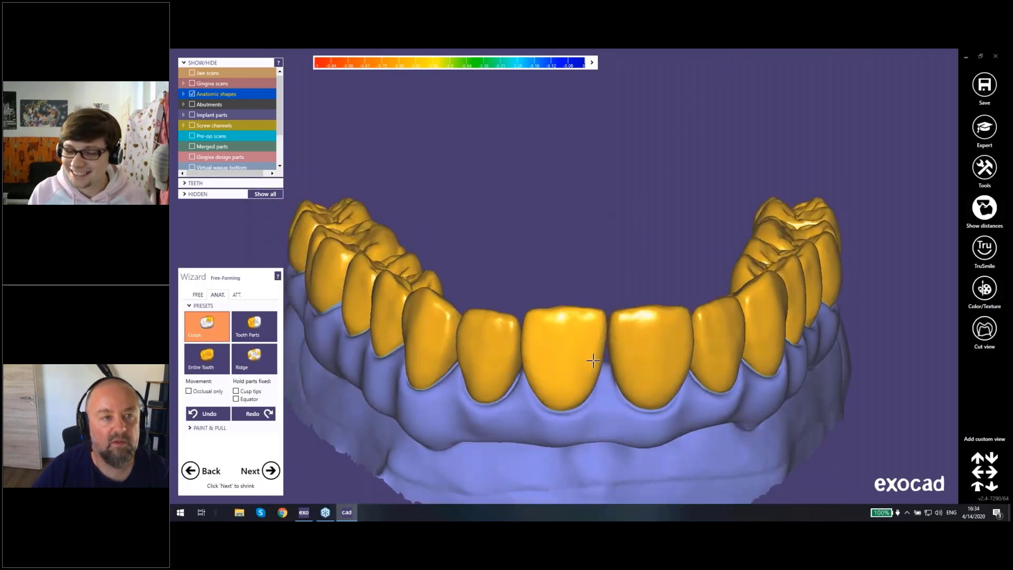
right_drag(587, 355, 575, 341)
scroll(575, 341, up, 3)
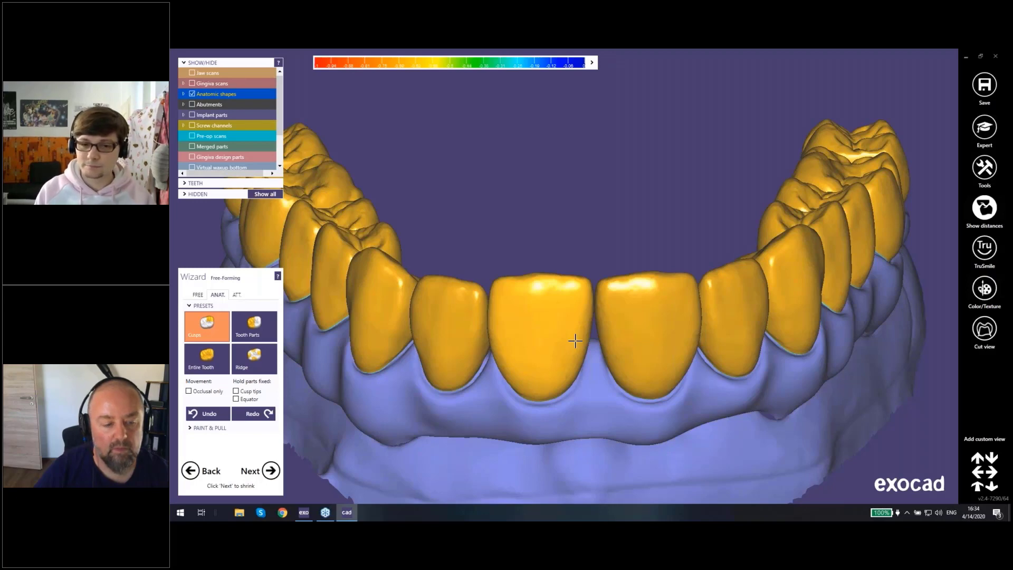
scroll(559, 339, down, 5)
right_drag(593, 331, 593, 331)
scroll(592, 331, up, 1)
scroll(593, 331, up, 2)
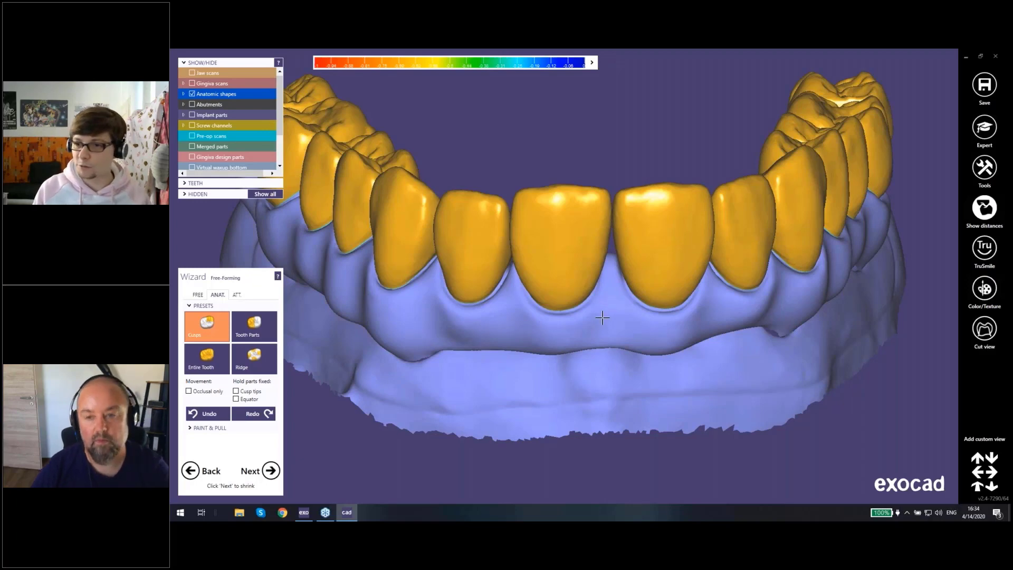
right_drag(606, 314, 603, 333)
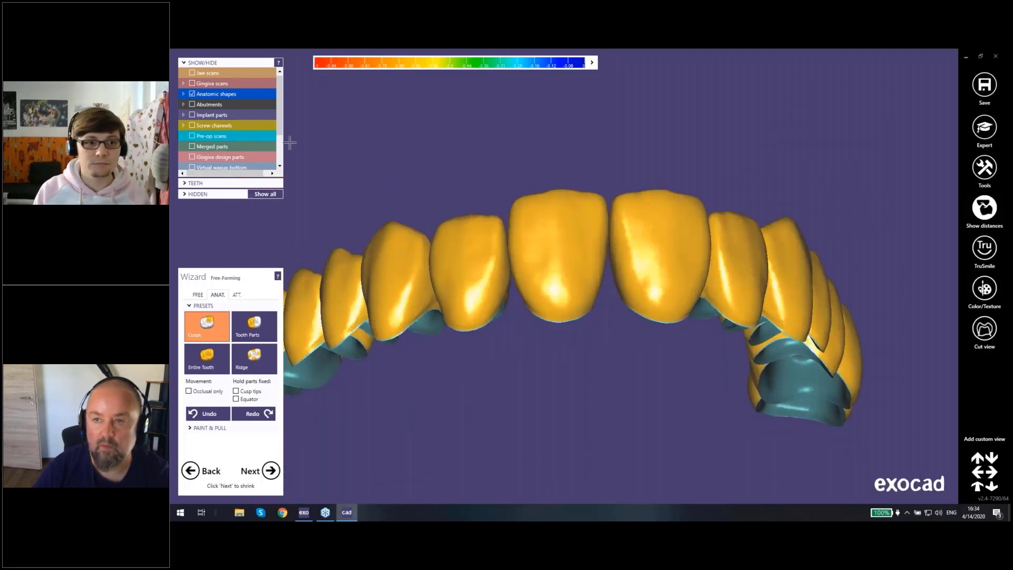
right_drag(502, 207, 502, 209)
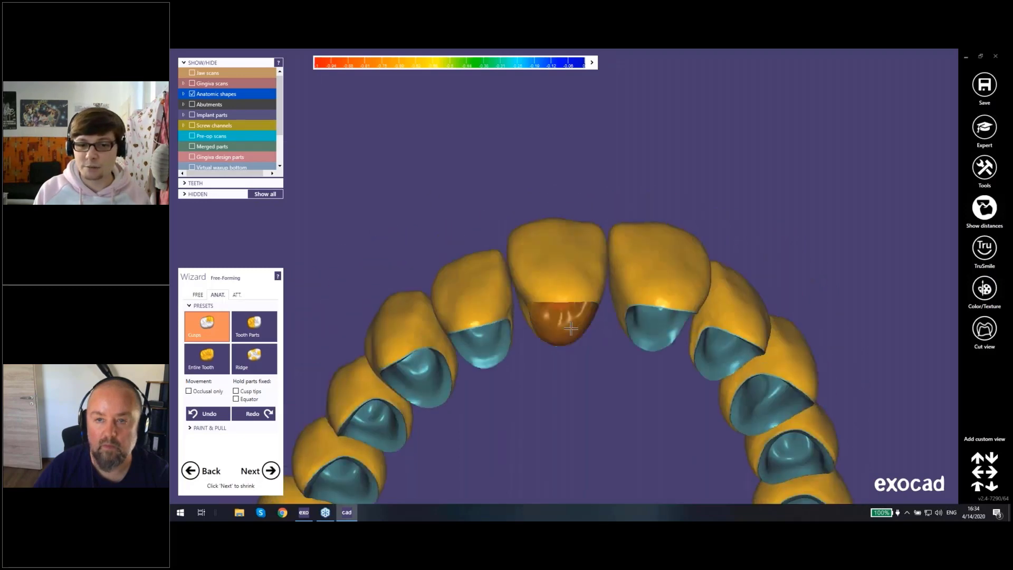
Step: Look at the file formats offered for exporting the tooth 21 full crown, and leave without saving
right_drag(587, 303, 558, 217)
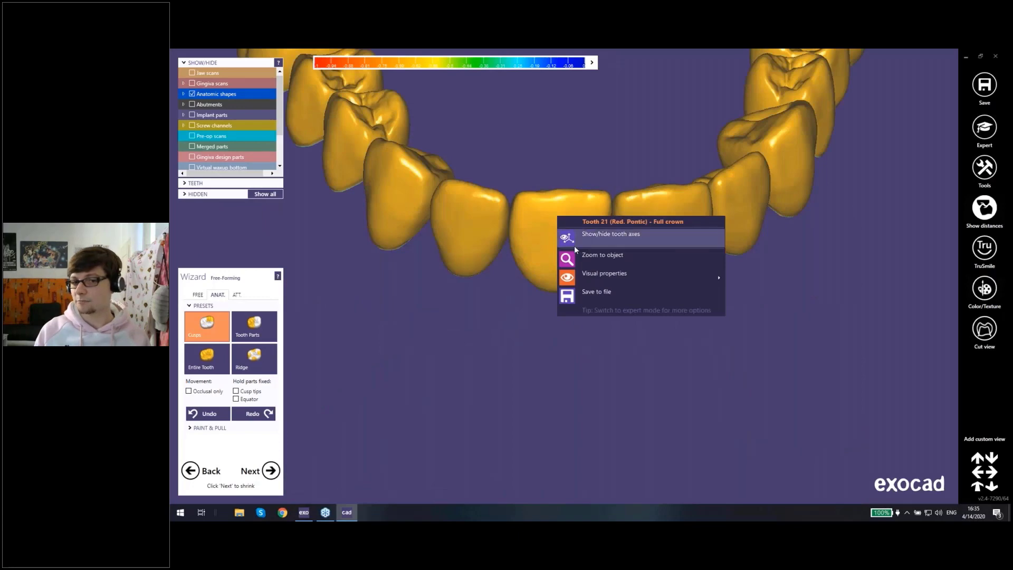
click(600, 296)
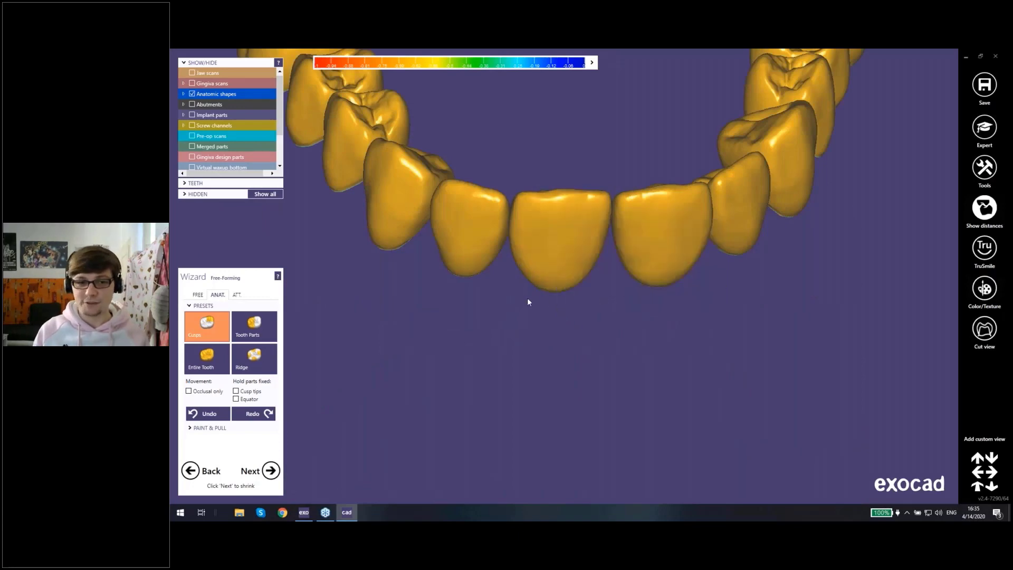
click(248, 287)
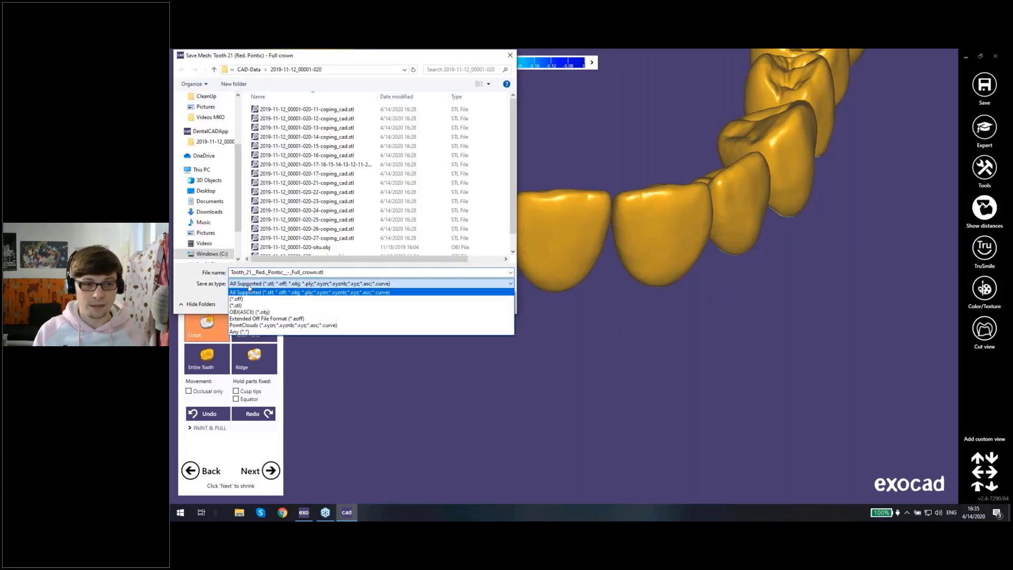
click(248, 297)
click(480, 303)
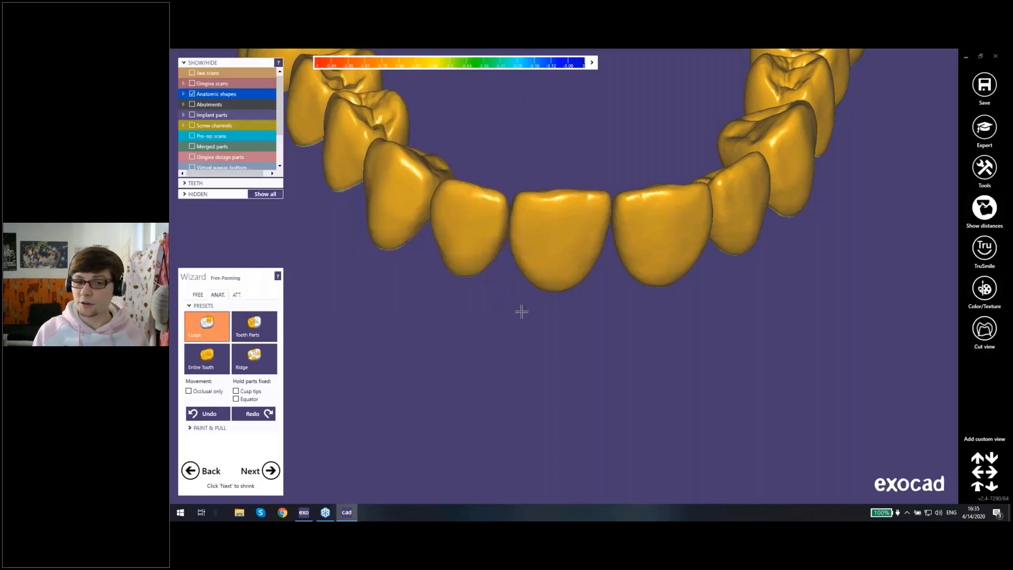
Step: Look at how to save the whole scene as a Plain STL file, and leave without saving
right_click(498, 300)
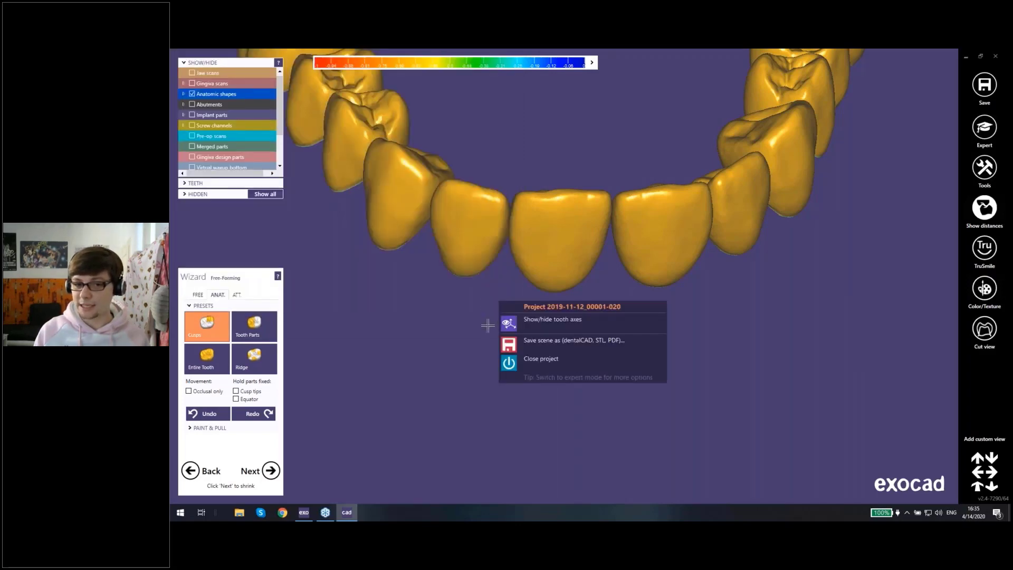
click(549, 343)
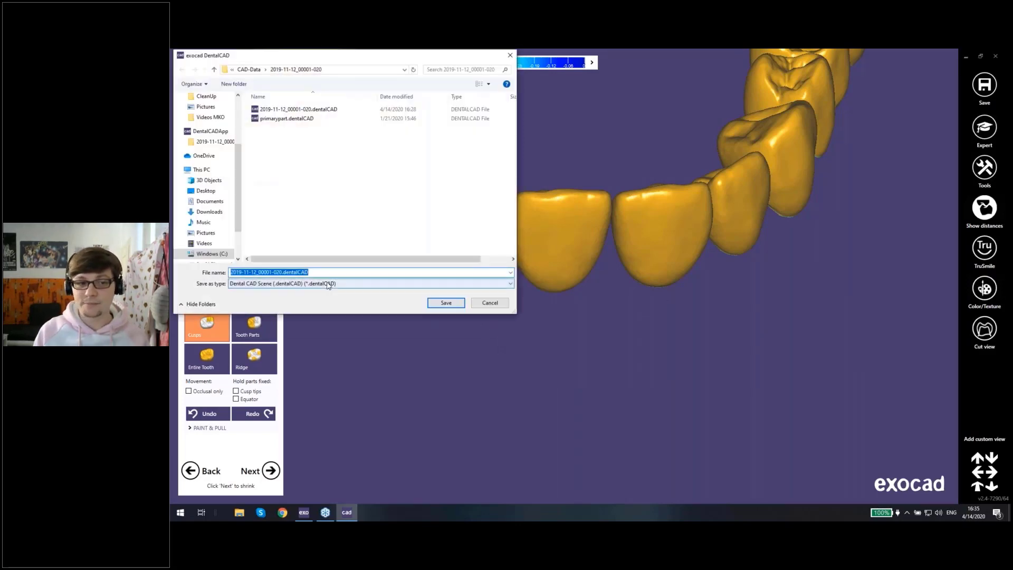
click(269, 284)
click(248, 298)
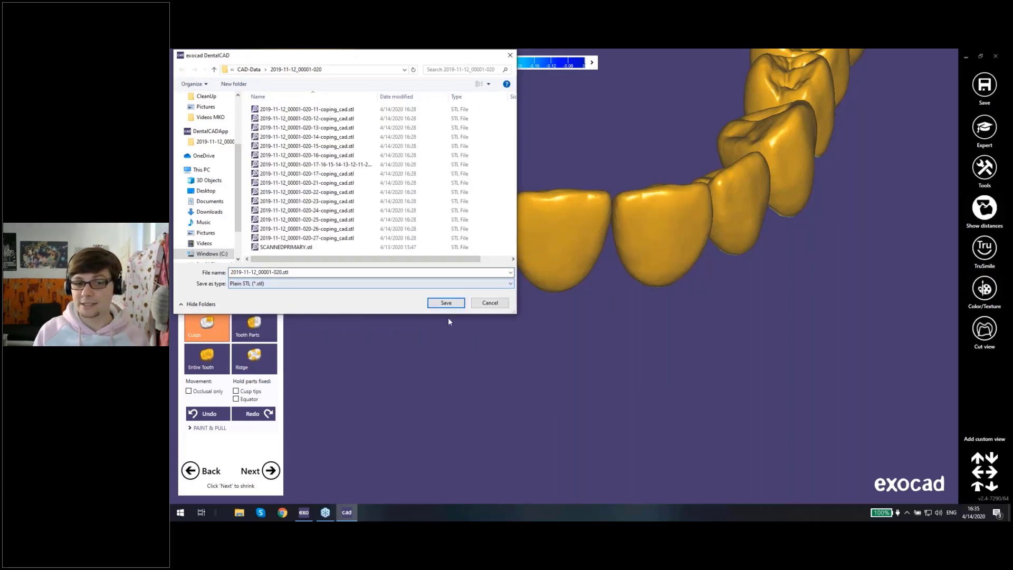
click(491, 303)
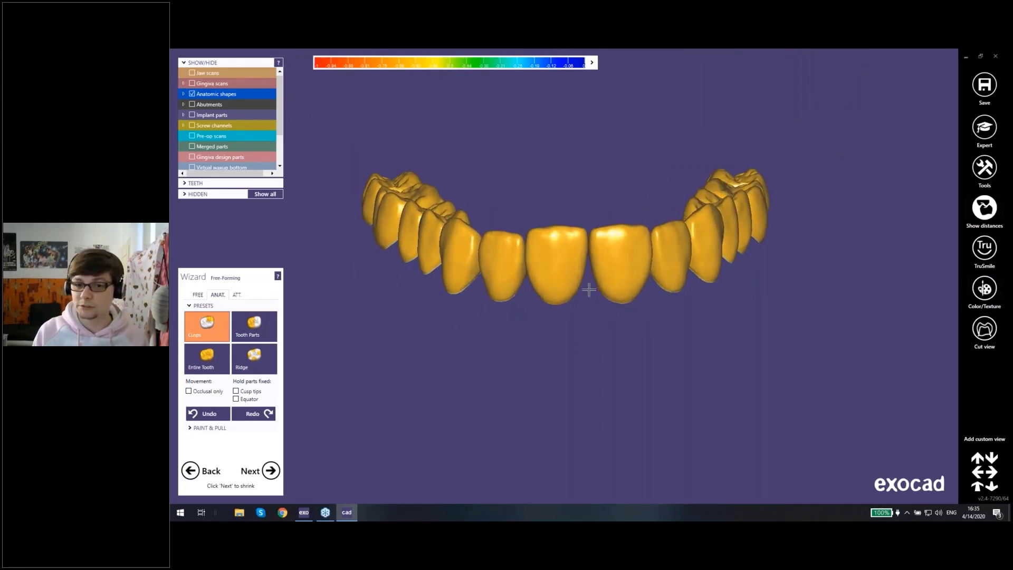
Step: Finish free-forming the superstructure crowns and continue to the shrinking step
scroll(589, 289, up, 3)
scroll(588, 289, down, 3)
scroll(589, 289, up, 3)
scroll(589, 289, down, 2)
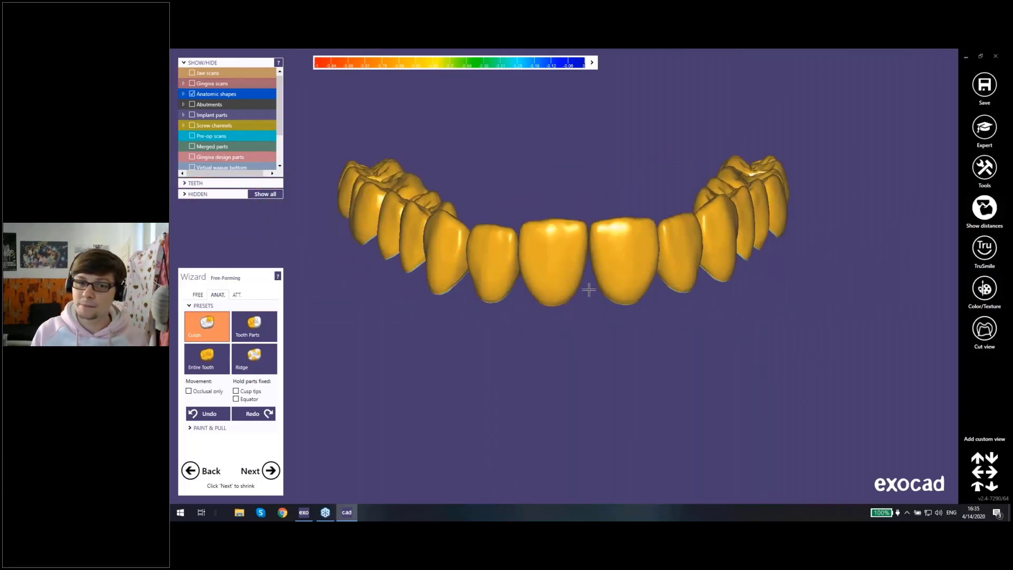
right_drag(589, 289, 458, 395)
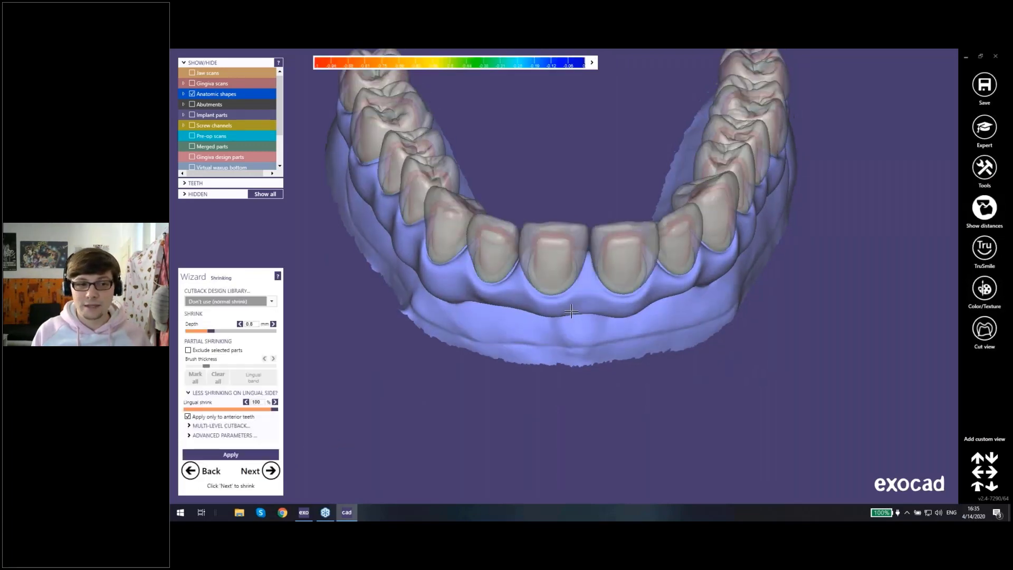
Step: Inspect the normal shrink preview on the anterior crowns and select the incisal ridges cutback design from the library
middle_click(551, 260)
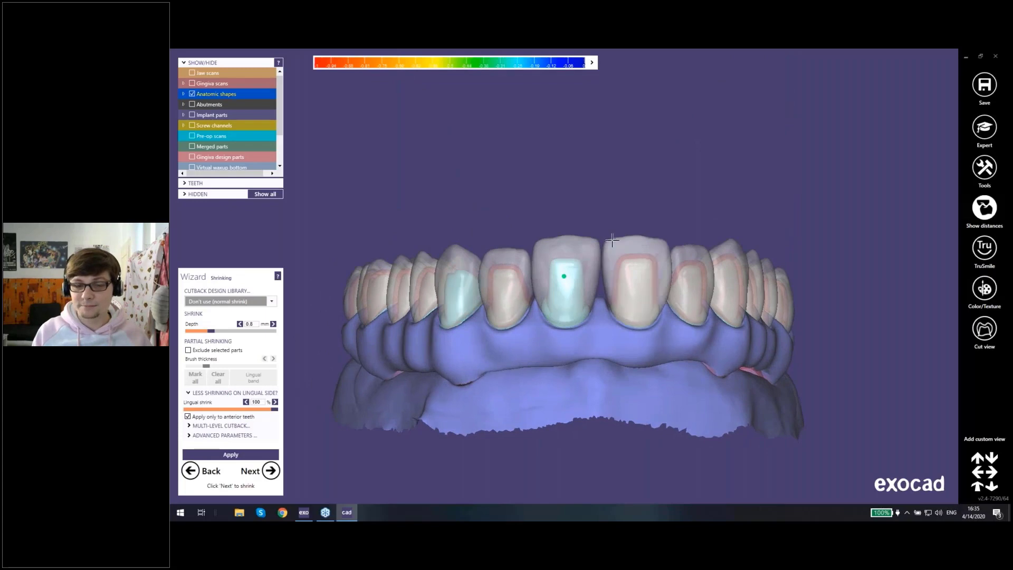
right_drag(611, 236, 586, 219)
middle_click(588, 259)
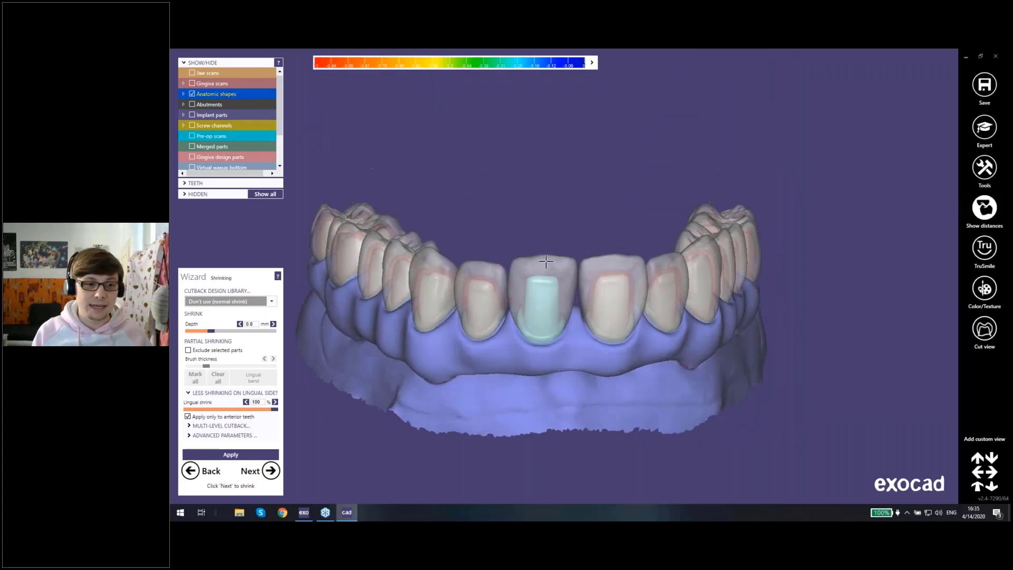
click(272, 302)
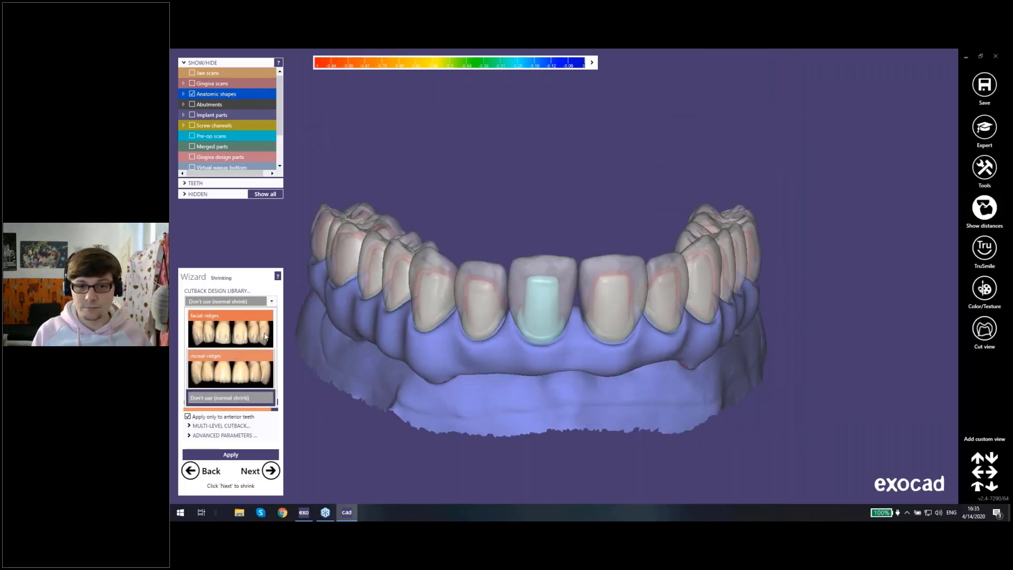
click(248, 369)
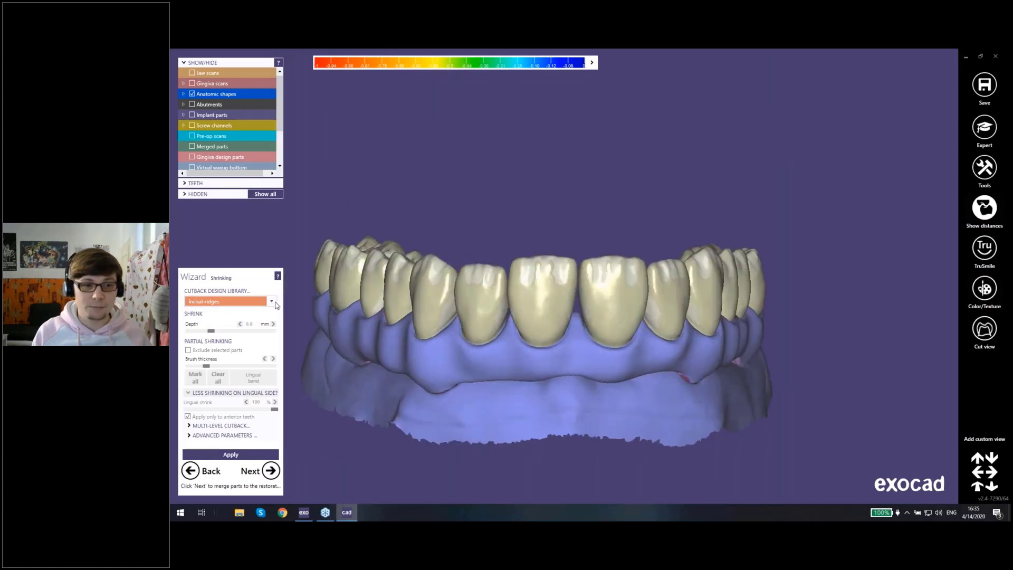
Step: Switch the cutback design to normal shrink, enable excluding selected parts, and mark all crowns as excluded from shrinking
click(271, 302)
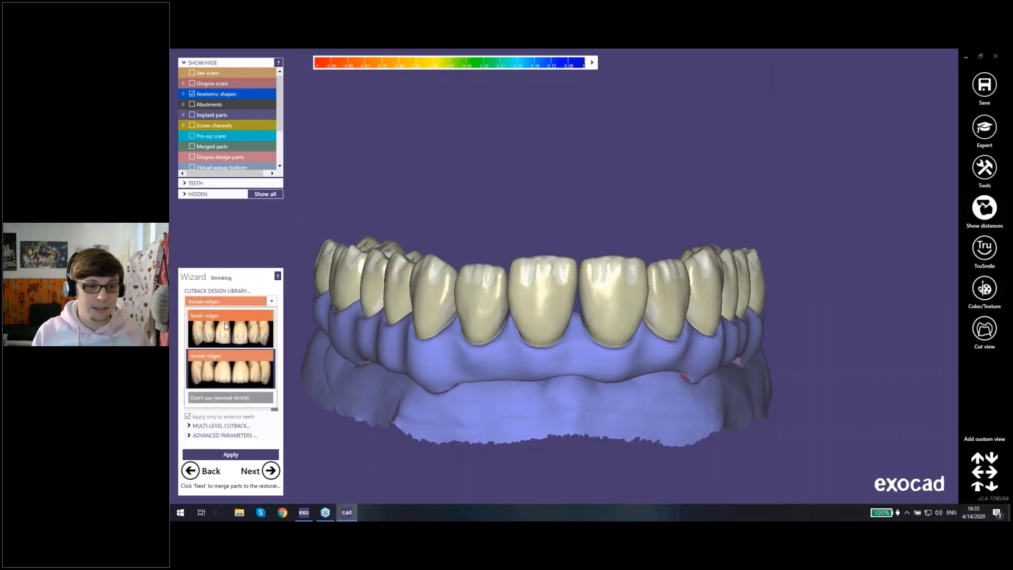
click(228, 398)
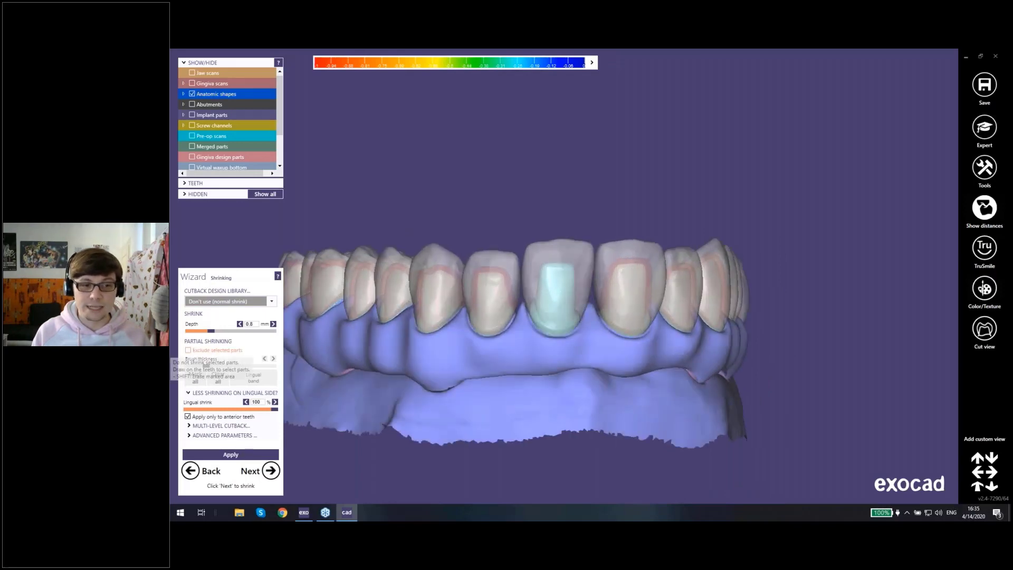
click(187, 349)
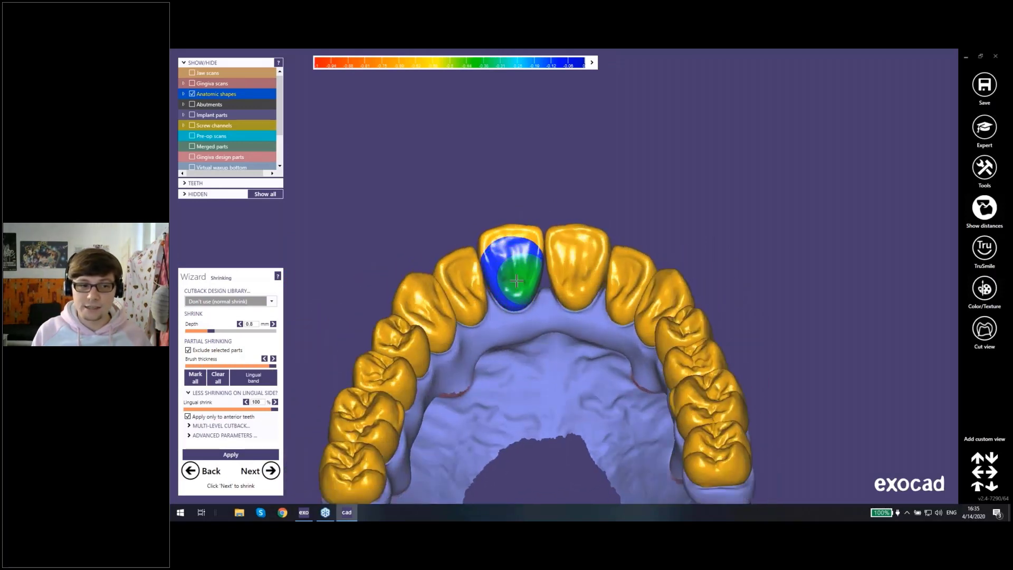
click(195, 377)
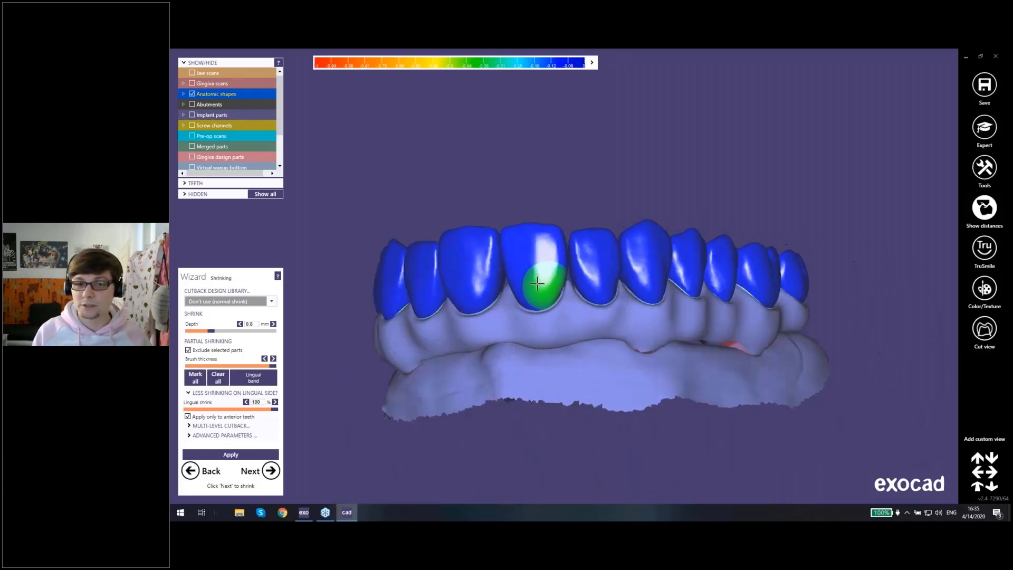
Step: Unmark the facial surfaces of both central incisors with the brush so they are included in the shrinking
scroll(537, 284, up, 5)
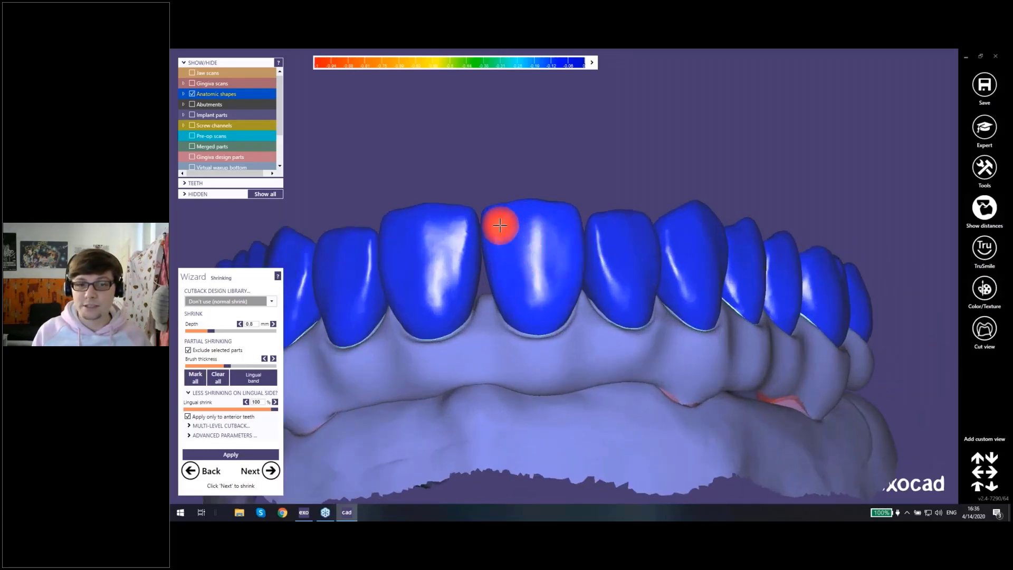
scroll(509, 232, up, 3)
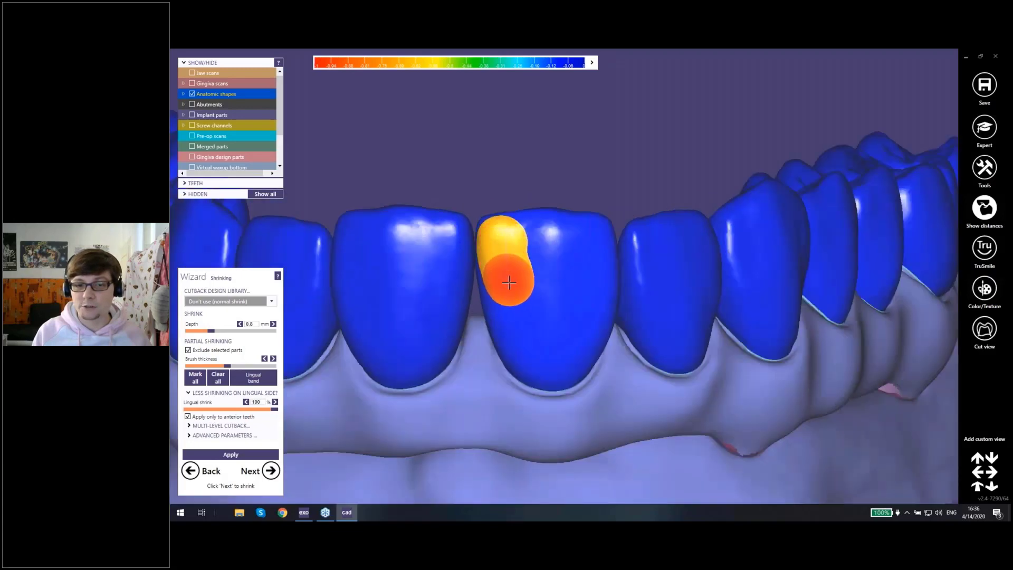
mouse_move(579, 304)
mouse_down()
mouse_move(584, 251)
mouse_move(565, 235)
mouse_move(515, 245)
mouse_move(536, 267)
mouse_up()
right_drag(535, 266, 514, 232)
mouse_move(511, 238)
mouse_down()
mouse_move(546, 323)
mouse_move(586, 285)
mouse_up()
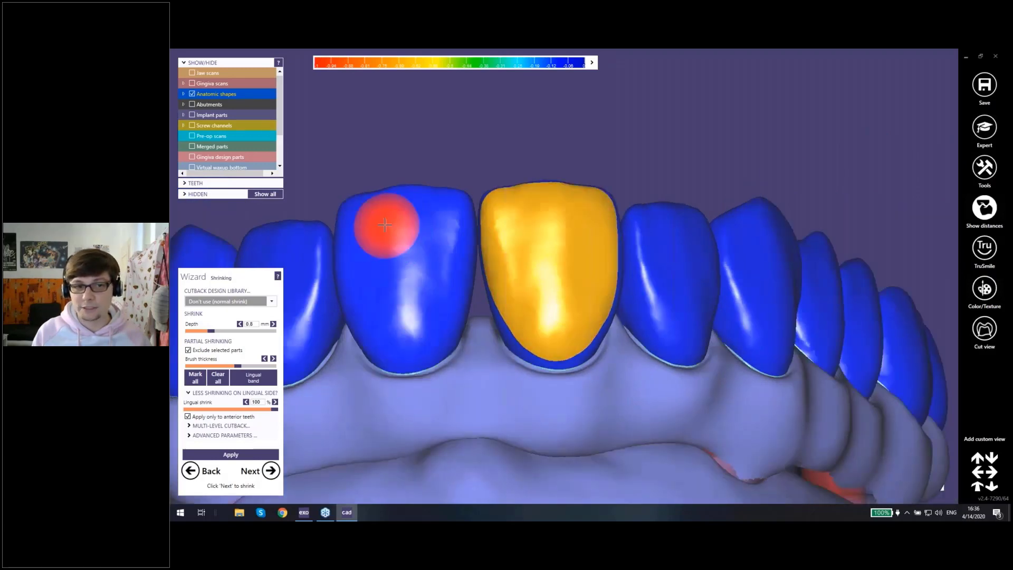
mouse_move(366, 226)
mouse_down()
mouse_move(378, 334)
mouse_move(413, 340)
mouse_move(450, 249)
mouse_move(441, 227)
mouse_move(400, 225)
mouse_move(406, 293)
mouse_move(390, 226)
mouse_up()
right_drag(577, 265, 575, 277)
mouse_move(494, 275)
mouse_down()
mouse_move(512, 335)
mouse_move(570, 339)
mouse_move(581, 299)
mouse_up()
mouse_move(581, 299)
right_down()
mouse_move(568, 298)
mouse_move(583, 289)
right_up()
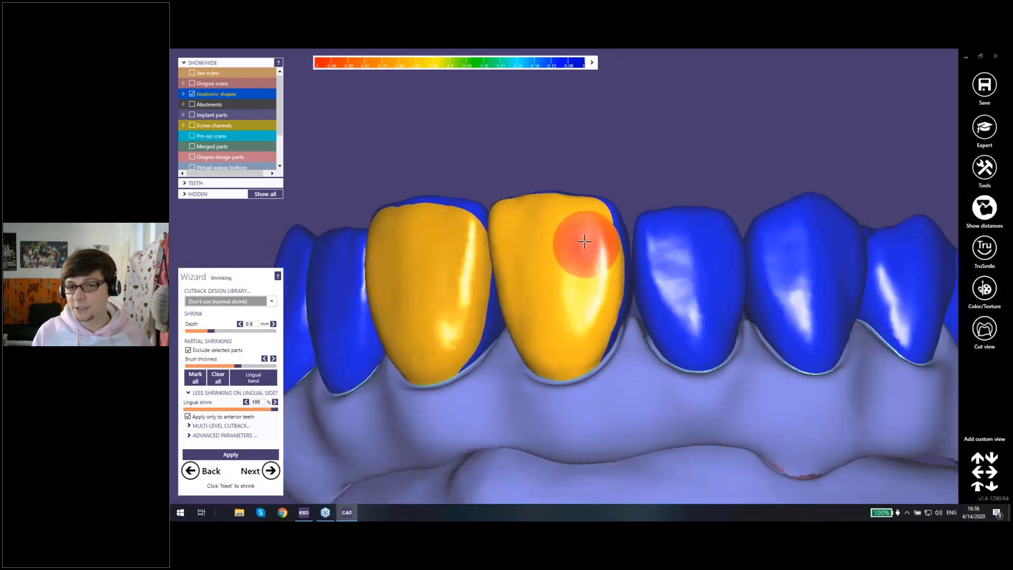
Step: Brush the exclusion off the facial surfaces of the lateral incisor and canine on one side of the arch
mouse_move(665, 244)
mouse_down()
mouse_move(689, 339)
mouse_move(714, 303)
mouse_move(707, 244)
mouse_move(684, 242)
mouse_up()
mouse_move(802, 226)
mouse_down()
mouse_move(781, 249)
mouse_move(802, 344)
mouse_move(816, 342)
mouse_up()
right_drag(816, 342, 823, 333)
mouse_move(824, 329)
mouse_down()
mouse_move(850, 266)
mouse_move(836, 239)
mouse_move(819, 233)
mouse_move(771, 305)
mouse_up()
right_drag(752, 314, 521, 250)
mouse_move(444, 275)
right_down()
mouse_move(520, 251)
mouse_move(533, 295)
right_up()
drag(663, 239, 680, 320)
right_drag(677, 319, 570, 211)
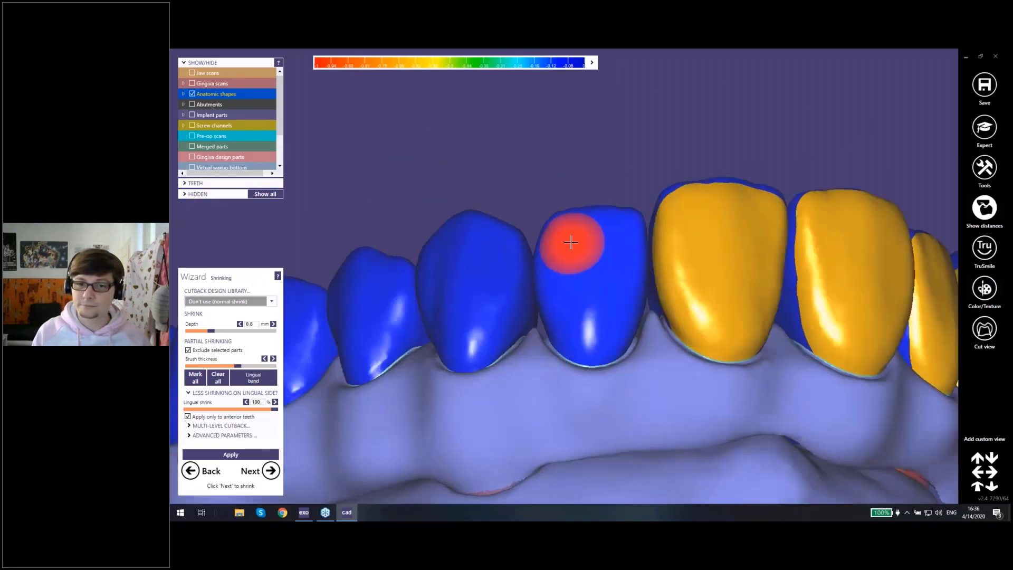
Step: Brush the exclusion off the facial surfaces of the lateral incisor and canine on the opposite side of the arch
mouse_move(569, 211)
mouse_down()
mouse_move(611, 345)
mouse_move(621, 258)
mouse_move(599, 240)
mouse_up()
right_drag(527, 260, 418, 267)
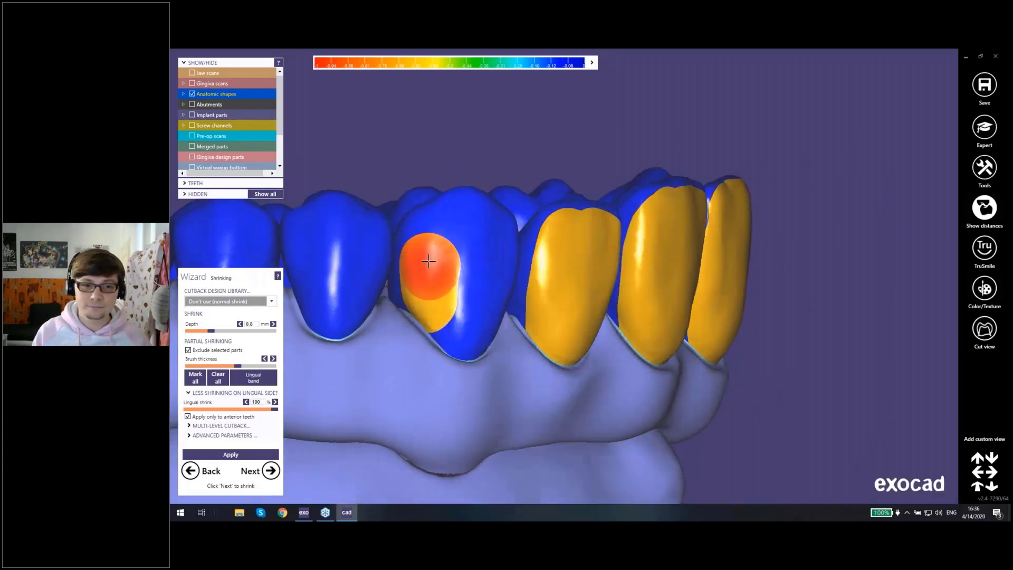
mouse_move(419, 267)
mouse_down()
mouse_move(441, 231)
mouse_move(463, 225)
mouse_up()
mouse_move(463, 224)
right_down()
mouse_move(438, 233)
mouse_move(459, 239)
right_up()
mouse_move(459, 239)
mouse_down()
mouse_move(504, 274)
mouse_move(477, 364)
mouse_move(464, 287)
mouse_move(475, 287)
mouse_up()
right_drag(482, 290, 484, 290)
Step: Set the shrink depth to 0.4 mm and apply the partial shrink to the facial surfaces of the anterior crowns
scroll(484, 290, down, 3)
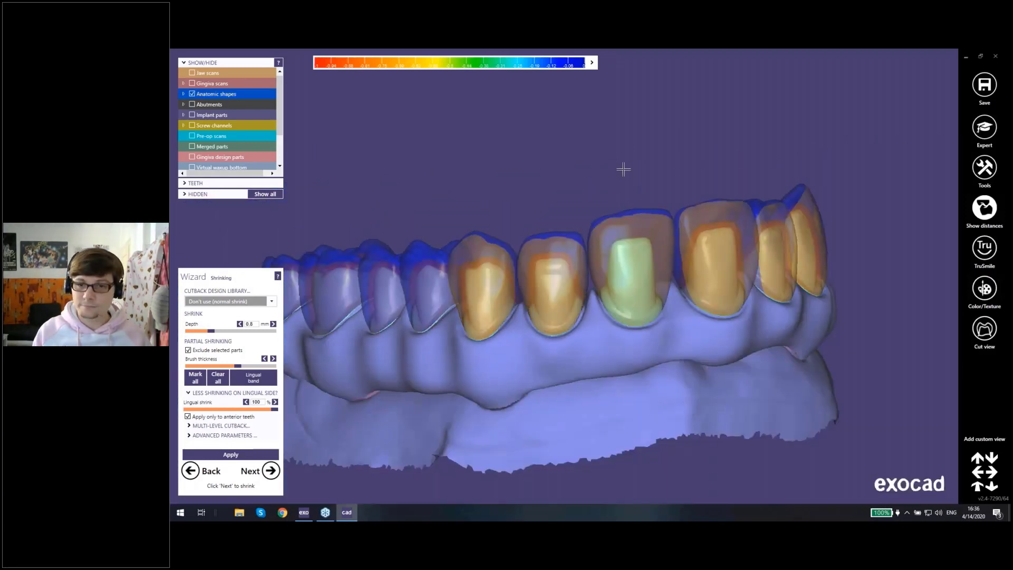
right_drag(623, 169, 624, 170)
middle_drag(624, 170, 486, 172)
right_drag(486, 172, 484, 180)
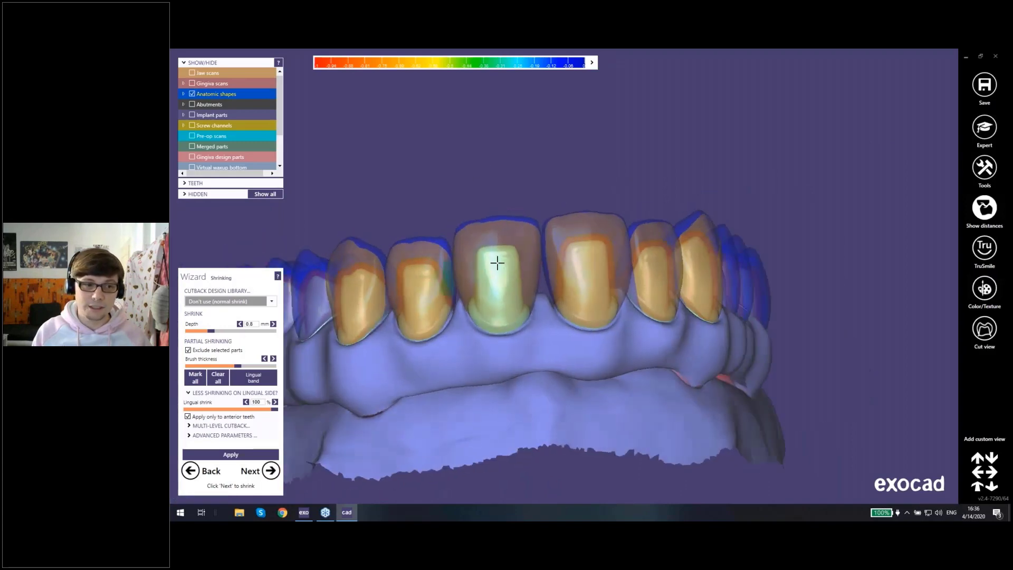
right_drag(556, 247, 556, 249)
right_drag(529, 283, 528, 238)
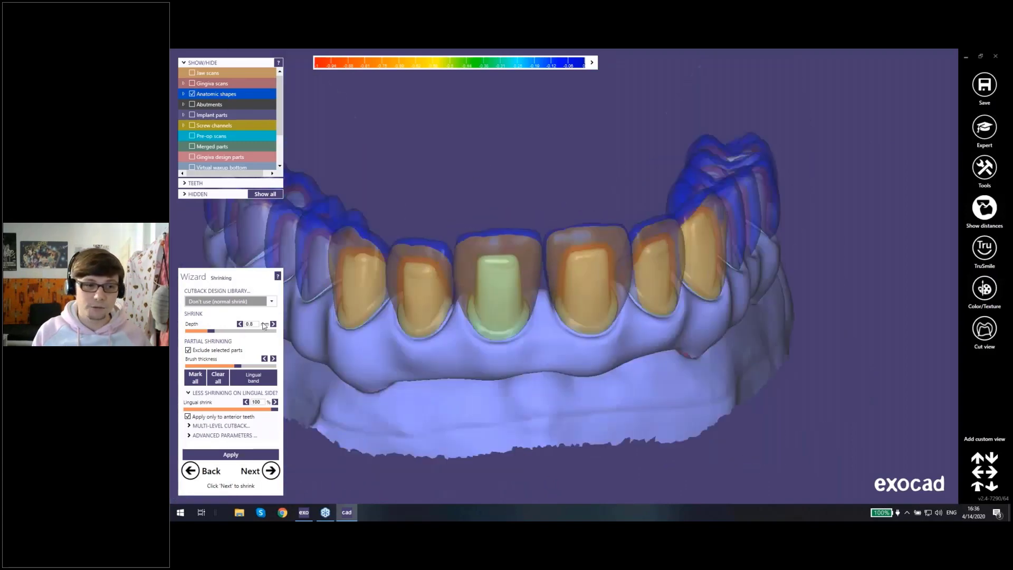
click(256, 324)
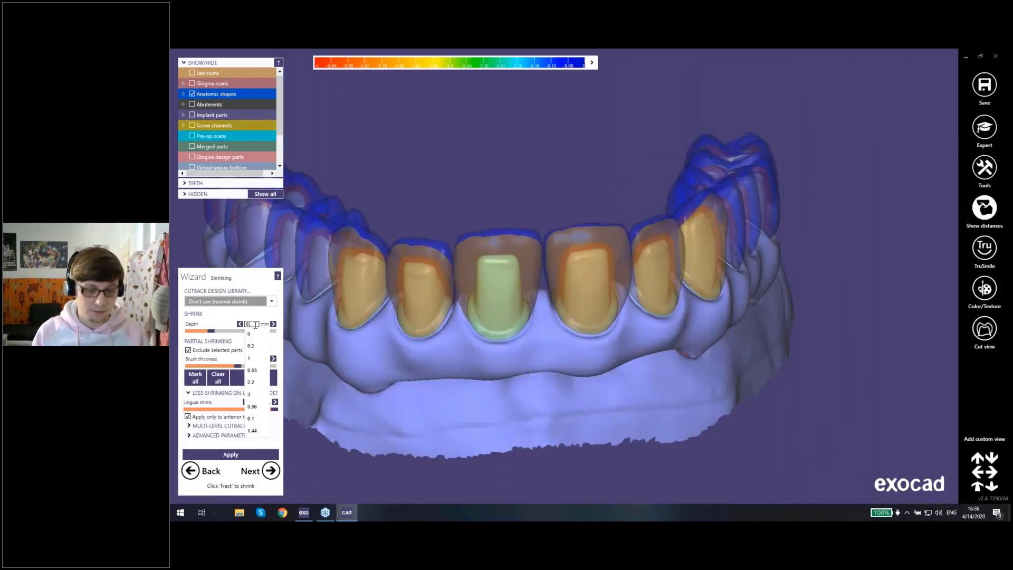
text(4)
click(222, 328)
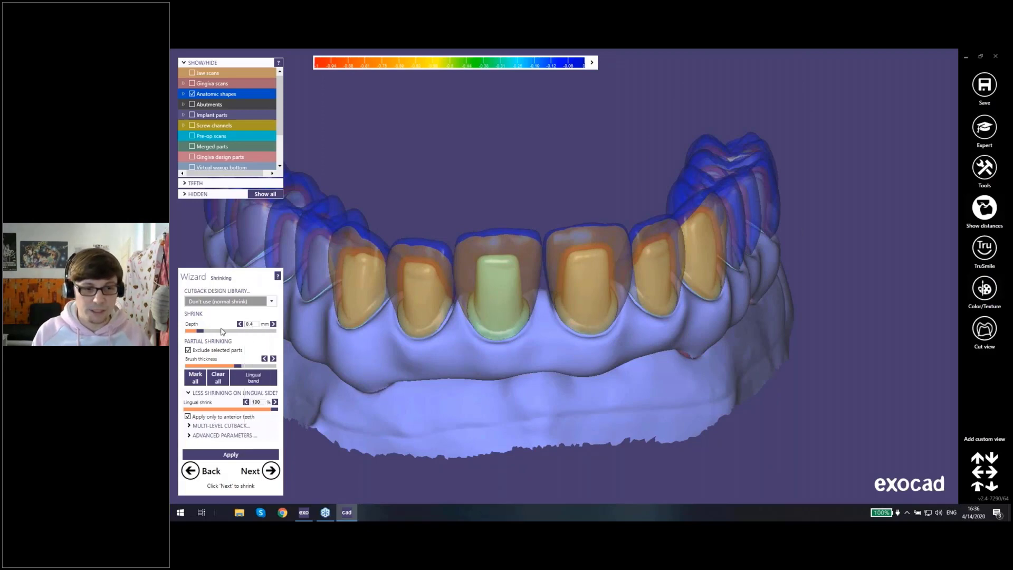
click(230, 454)
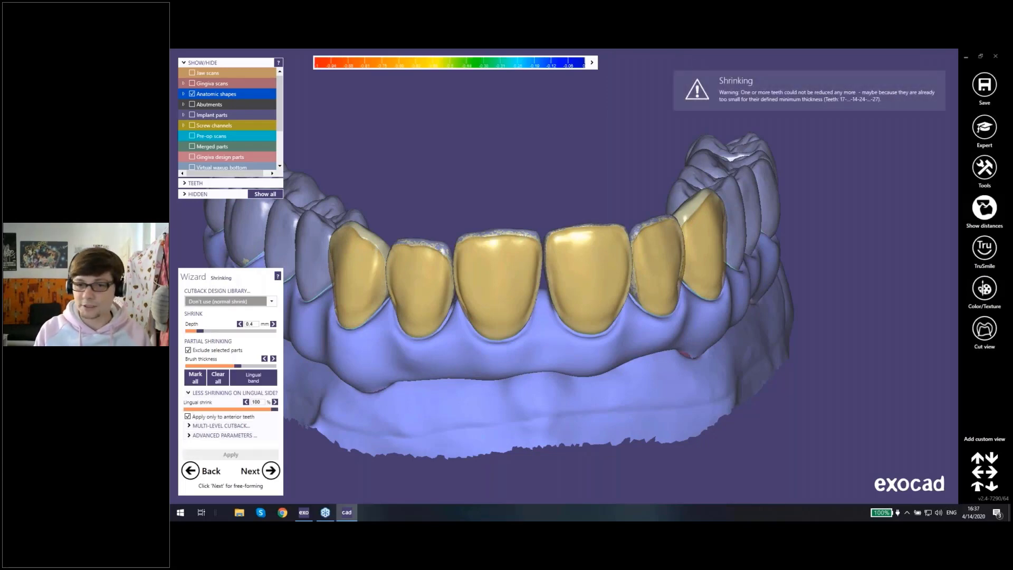
Step: Open the multi-level cutback options, hide the anatomic shapes, and examine the facial cutback on the anterior crowns
scroll(504, 345, down, 3)
click(517, 227)
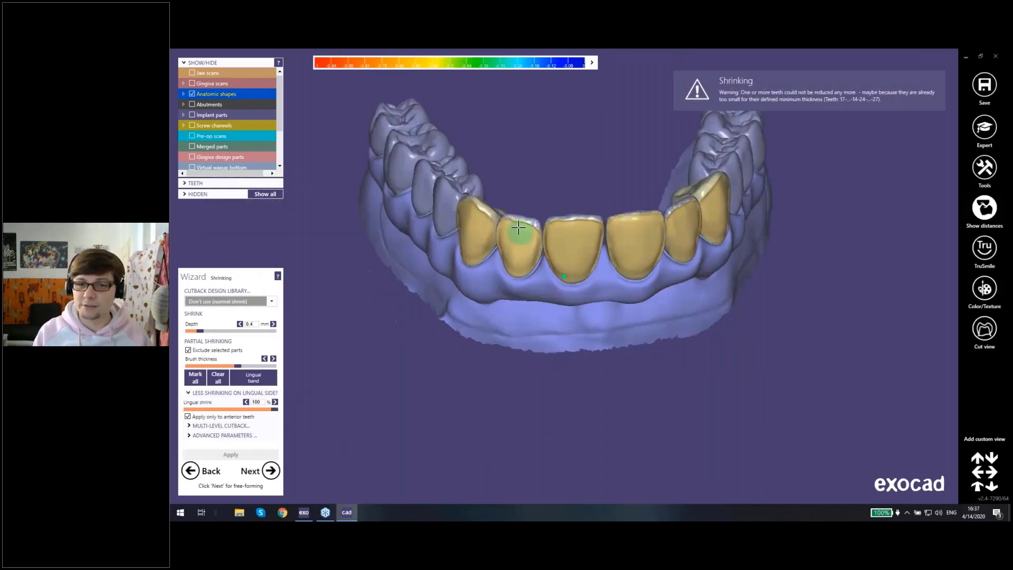
right_drag(518, 227, 484, 289)
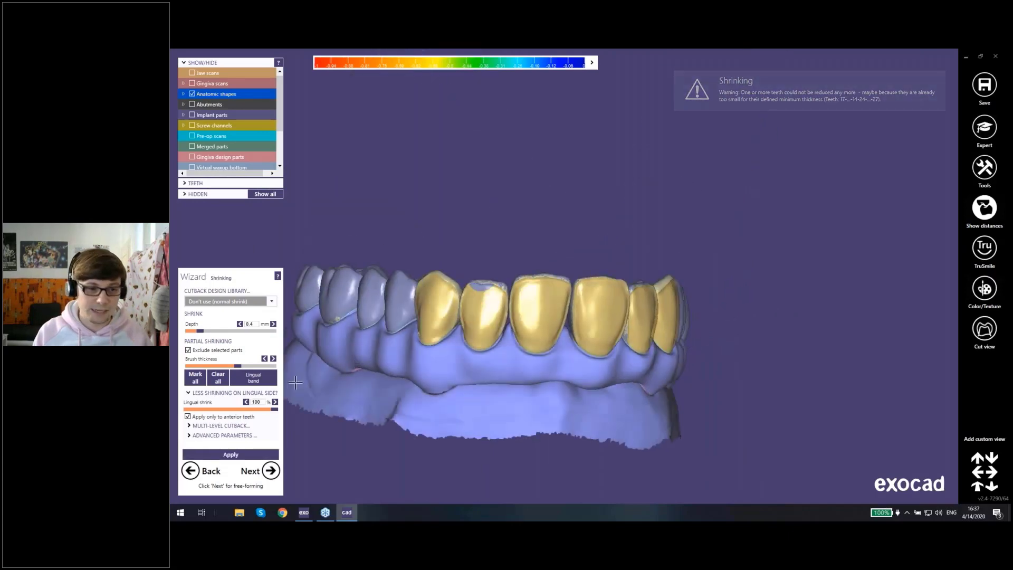
click(227, 452)
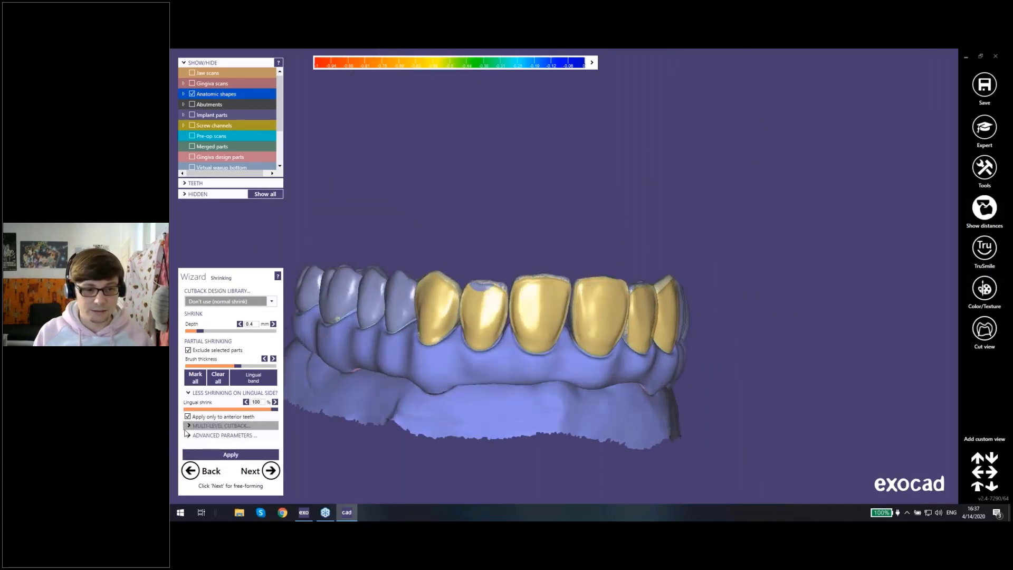
click(188, 426)
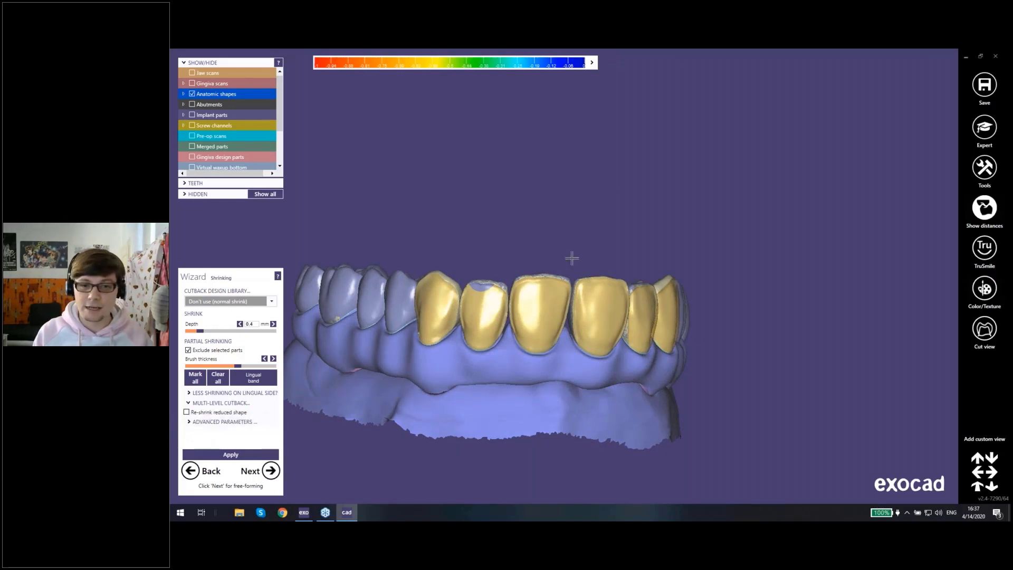
right_drag(570, 258, 544, 332)
right_drag(523, 294, 522, 298)
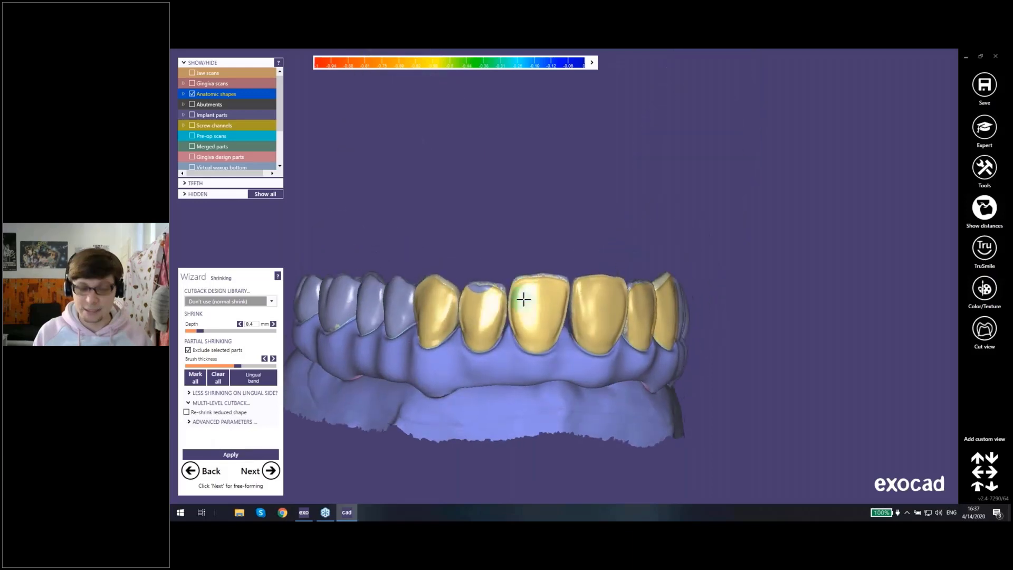
right_drag(555, 384, 547, 351)
key(ctrl+a)
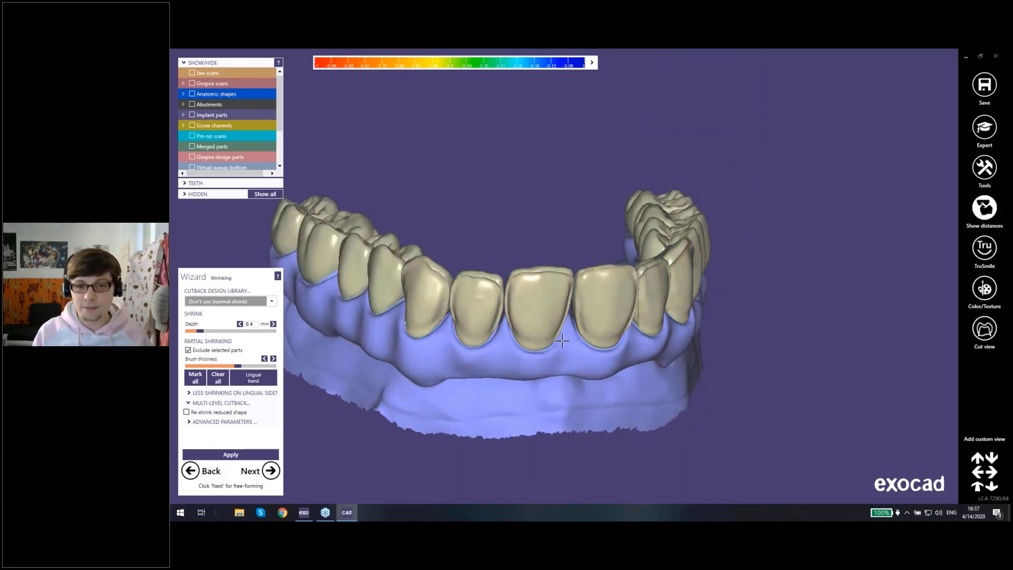
right_drag(589, 230, 595, 282)
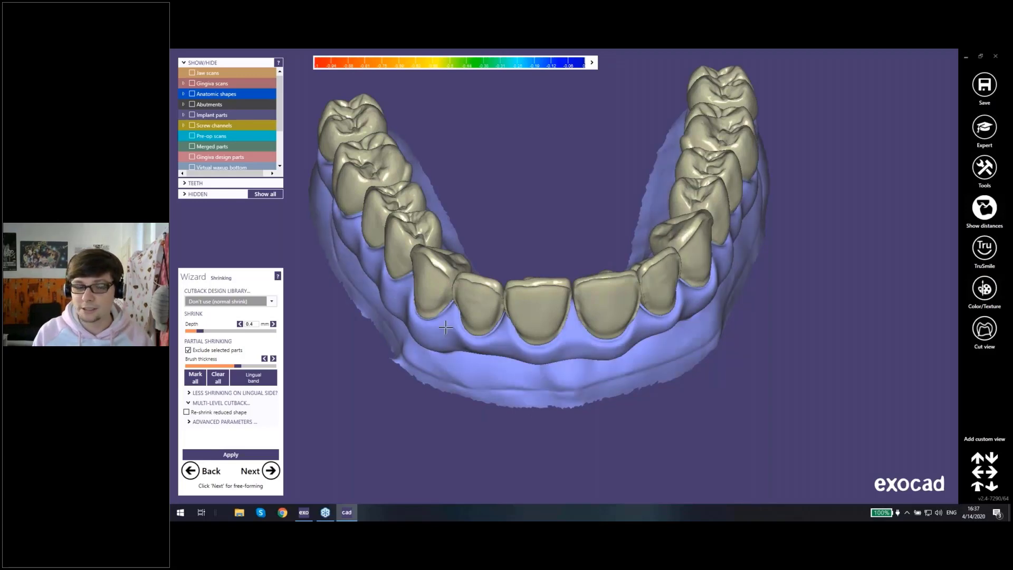
right_drag(530, 329, 554, 305)
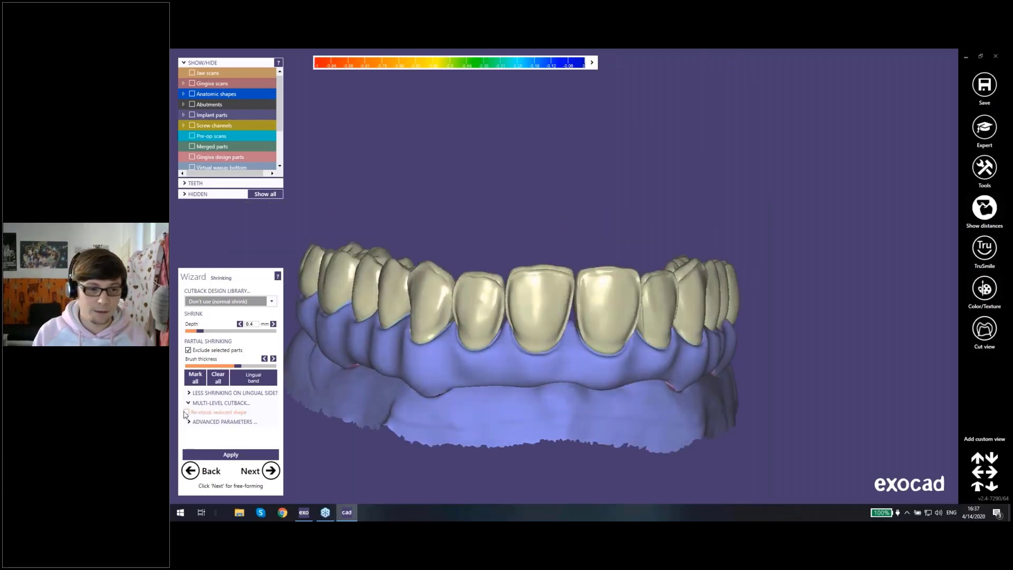
Step: Enable re-shrinking of the reduced shape with a depth of 0.2 mm and clear the excluded areas on all crowns
click(186, 412)
click(250, 323)
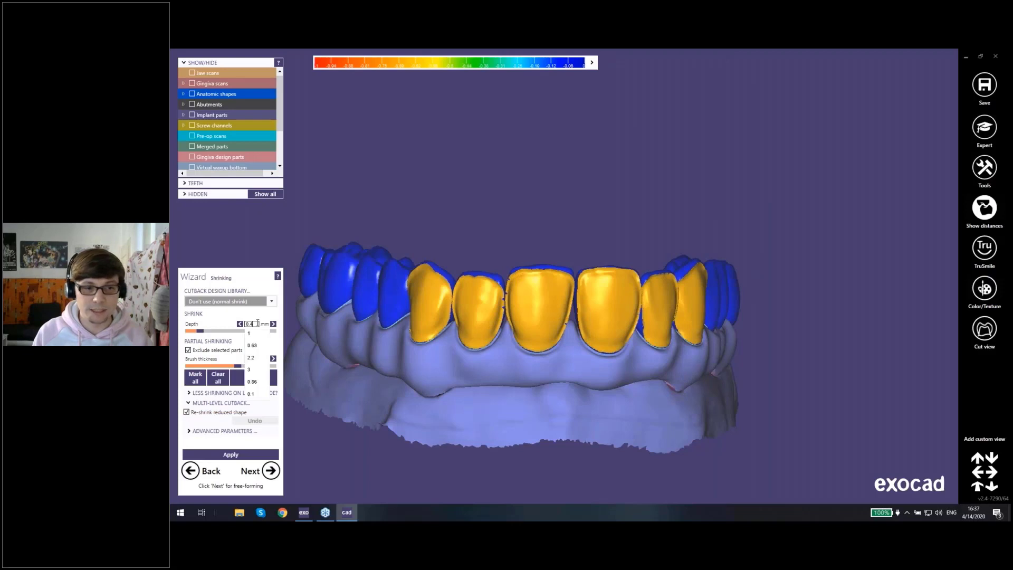
click(251, 358)
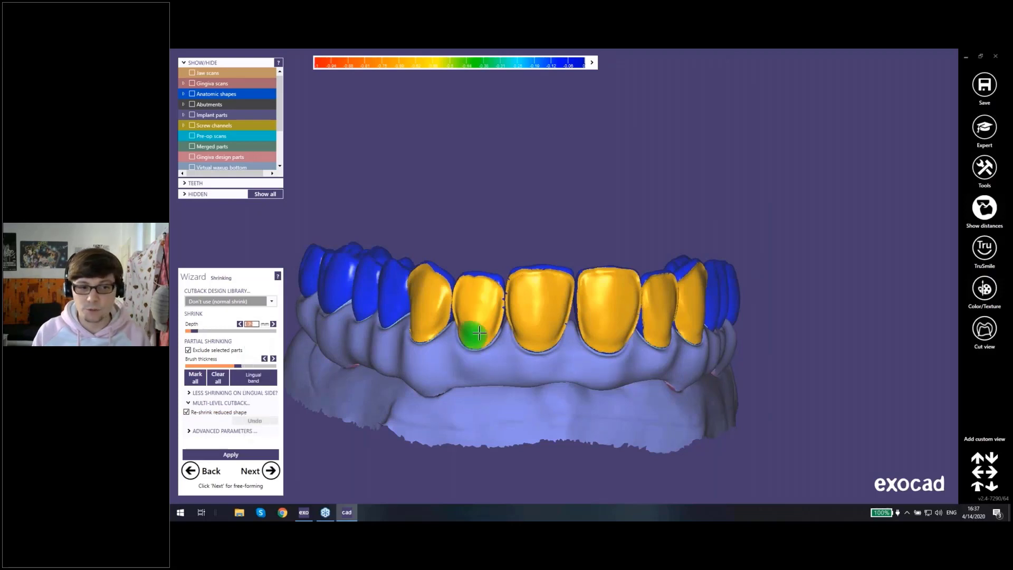
scroll(504, 317, up, 2)
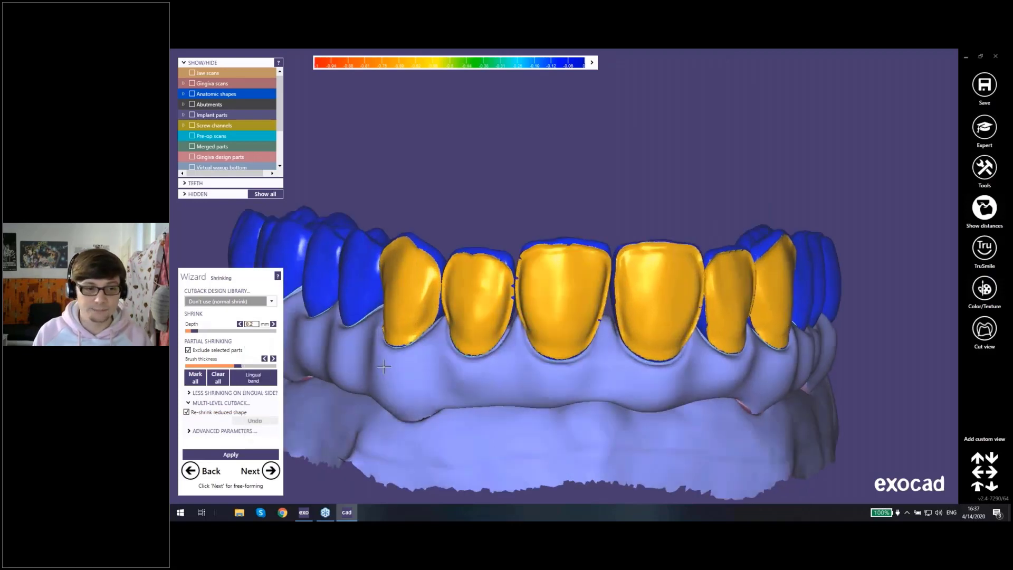
scroll(439, 278, down, 3)
right_drag(440, 278, 430, 295)
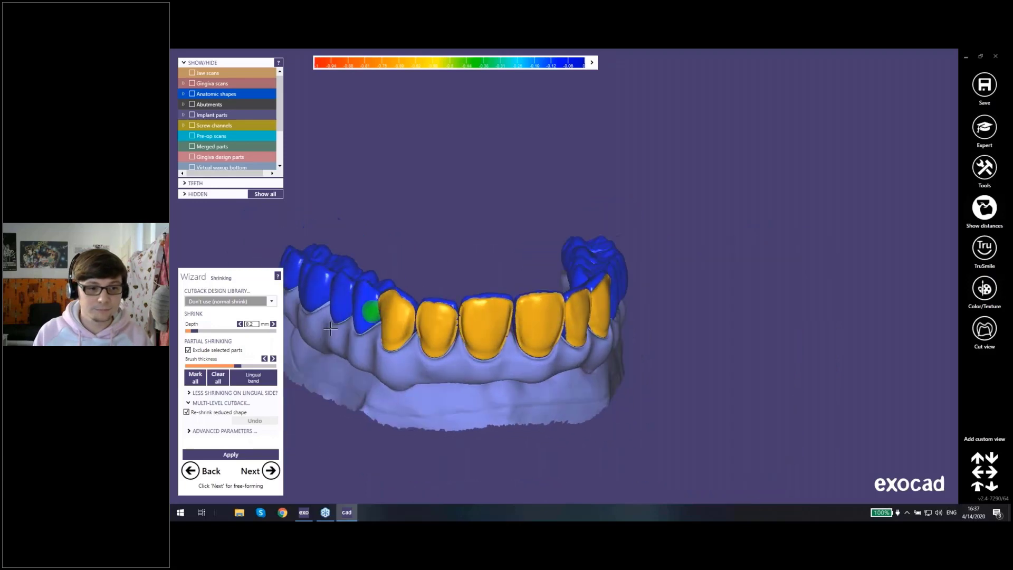
click(218, 377)
right_drag(448, 367, 445, 418)
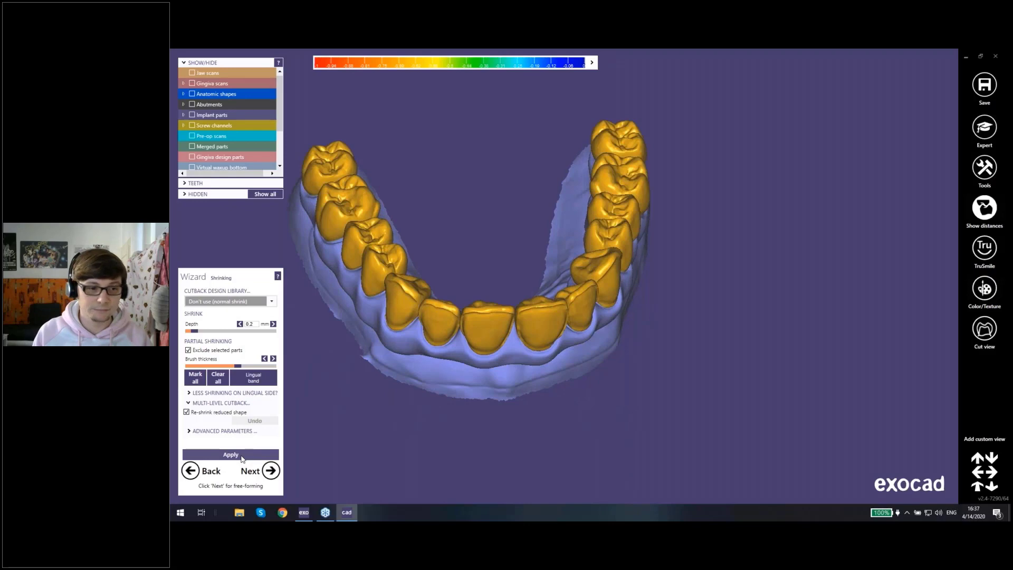
Step: Apply the second-level 0.2 mm shrink to all crowns and examine the result around the arch
click(242, 457)
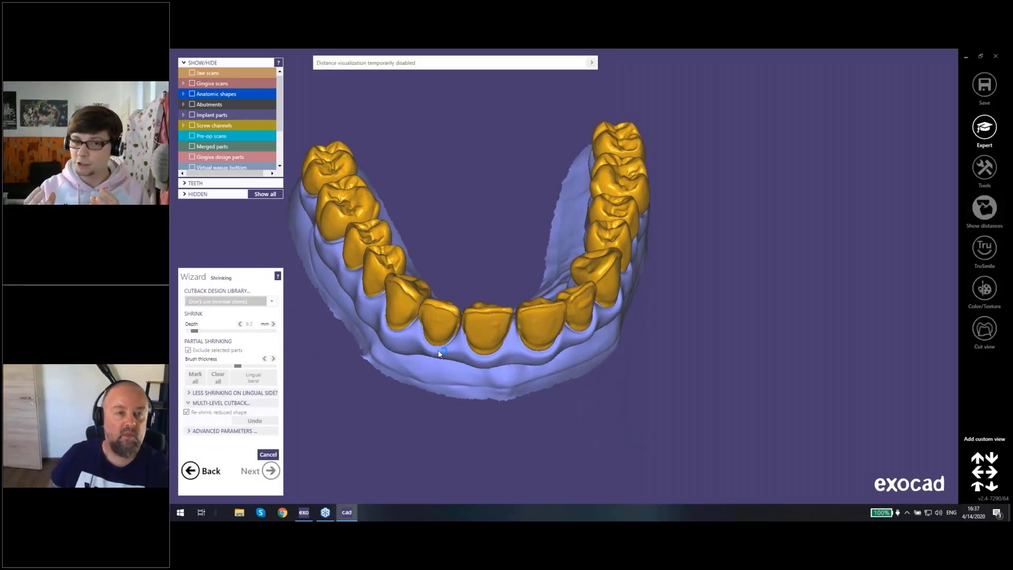
scroll(445, 330, up, 2)
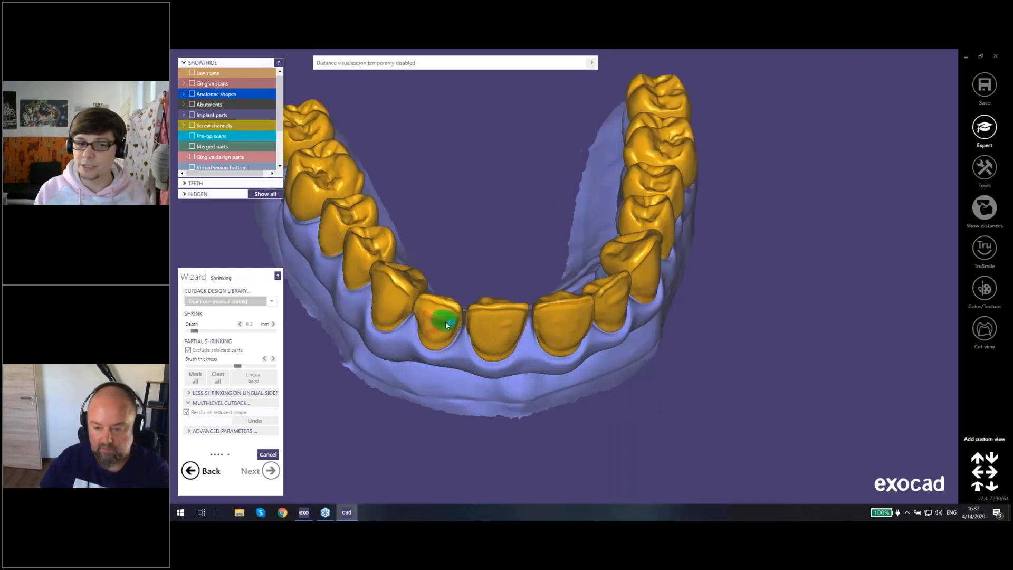
right_drag(448, 255, 448, 250)
middle_drag(448, 250, 433, 298)
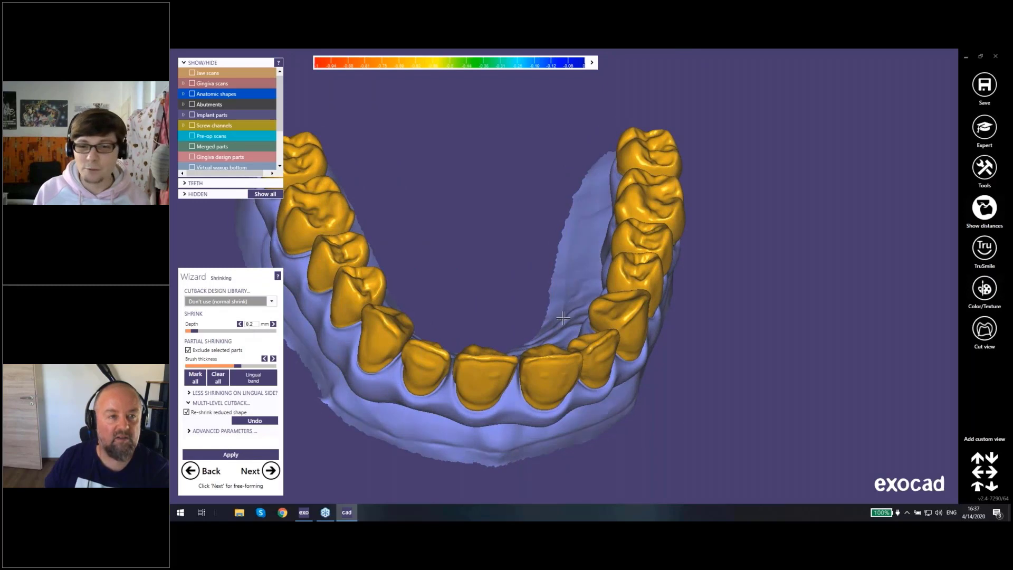
right_drag(471, 254, 483, 301)
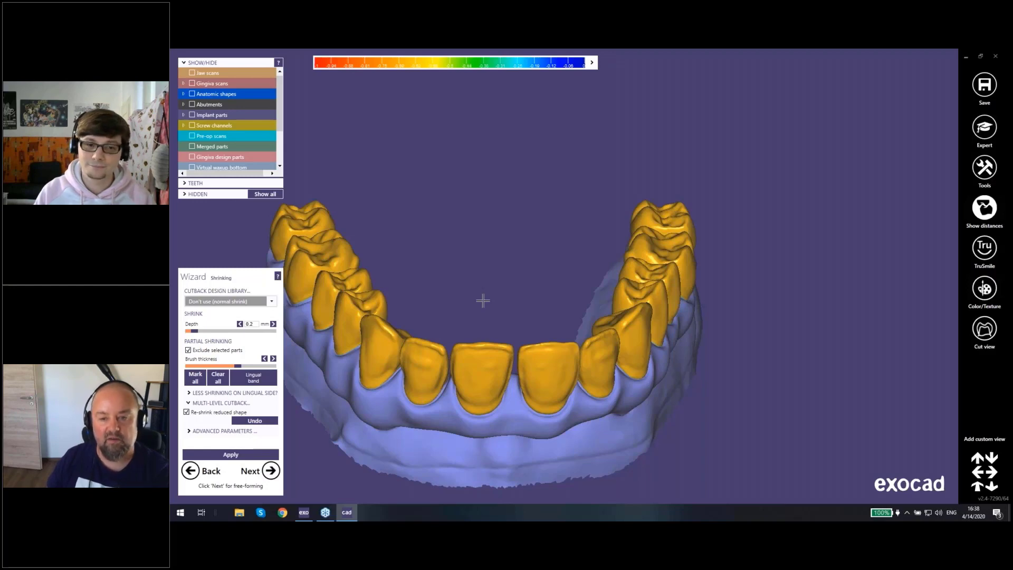
Step: Undo the second-level shrink and look over the anterior crowns again
click(255, 420)
right_drag(523, 374, 594, 414)
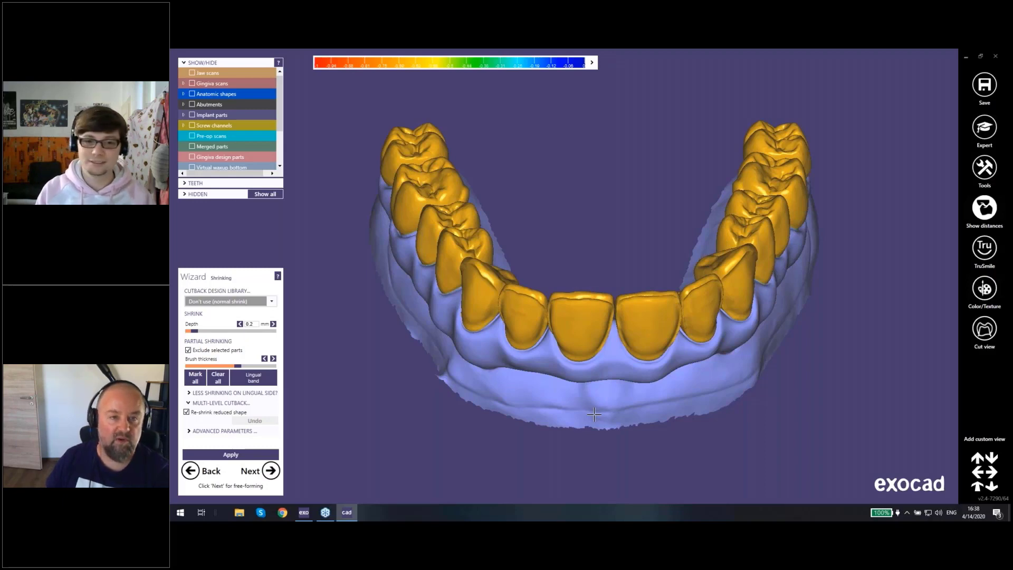
mouse_move(588, 348)
right_down()
mouse_move(567, 352)
mouse_move(595, 388)
right_up()
scroll(573, 372, up, 3)
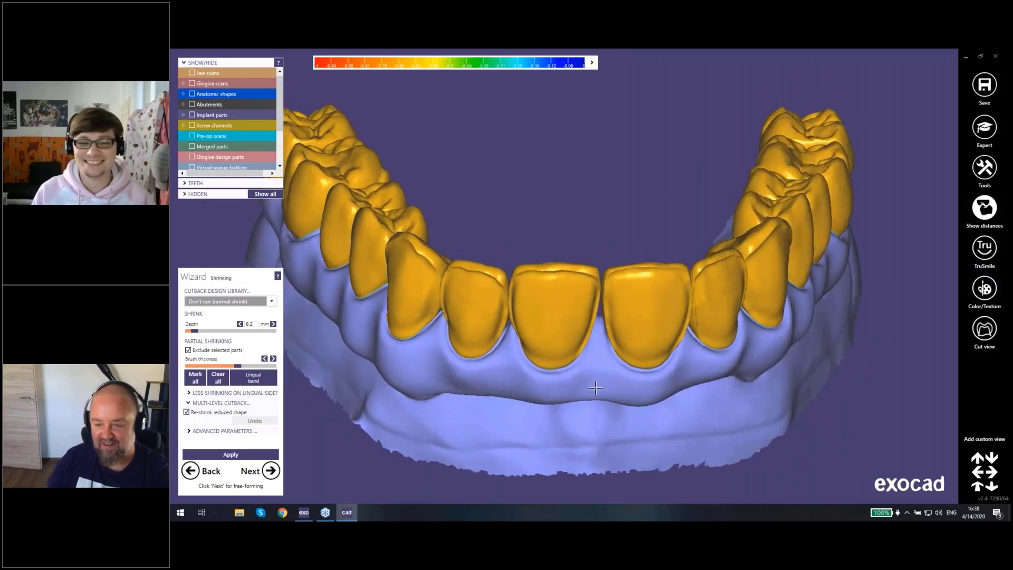
Step: Switch to the exocad project window, examine the Pressed crown parameters for tooth 46, discard the assignment, and return to the CAD design
scroll(595, 389, down, 2)
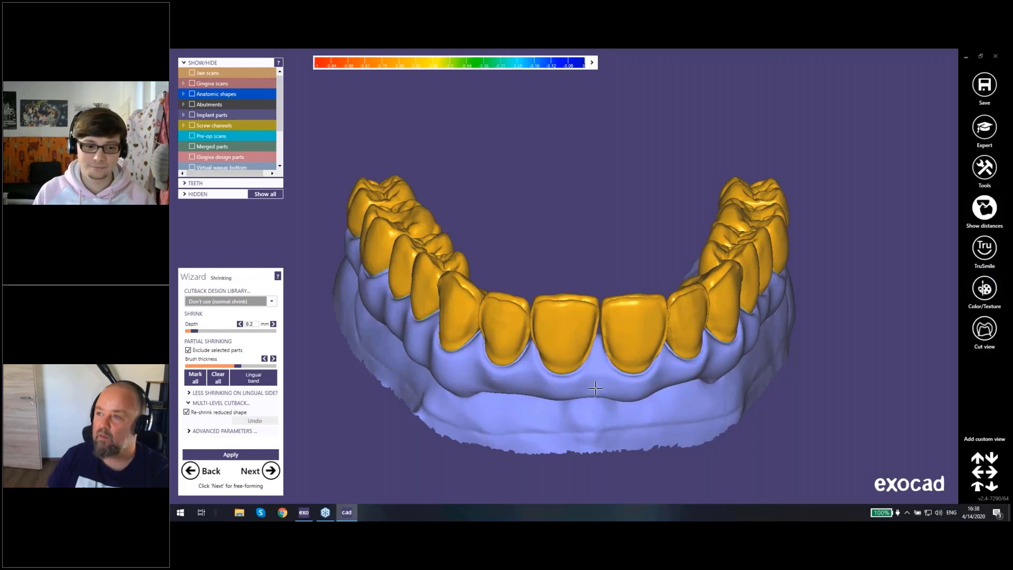
click(303, 512)
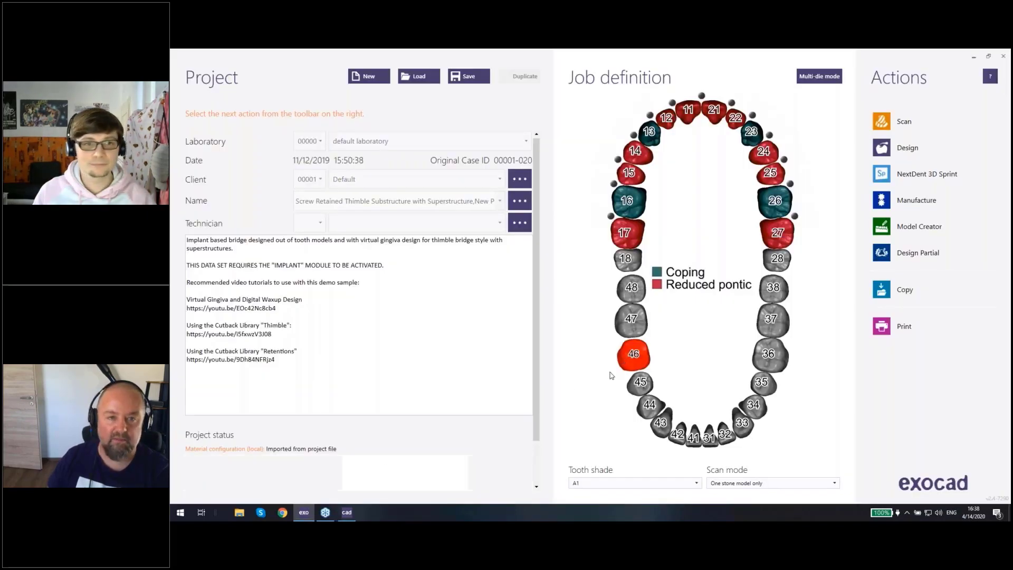
click(611, 376)
click(459, 116)
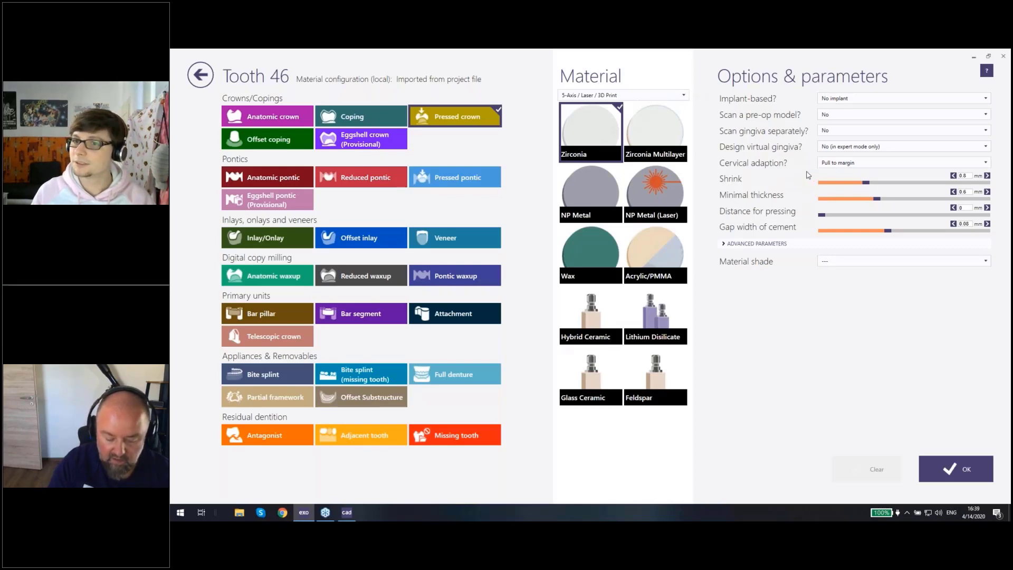
click(200, 75)
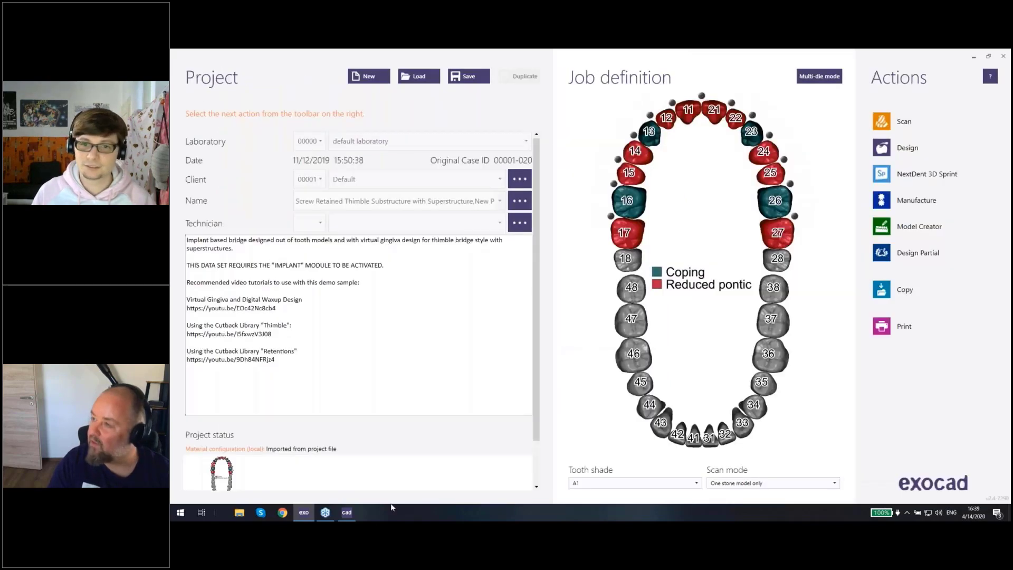
click(347, 513)
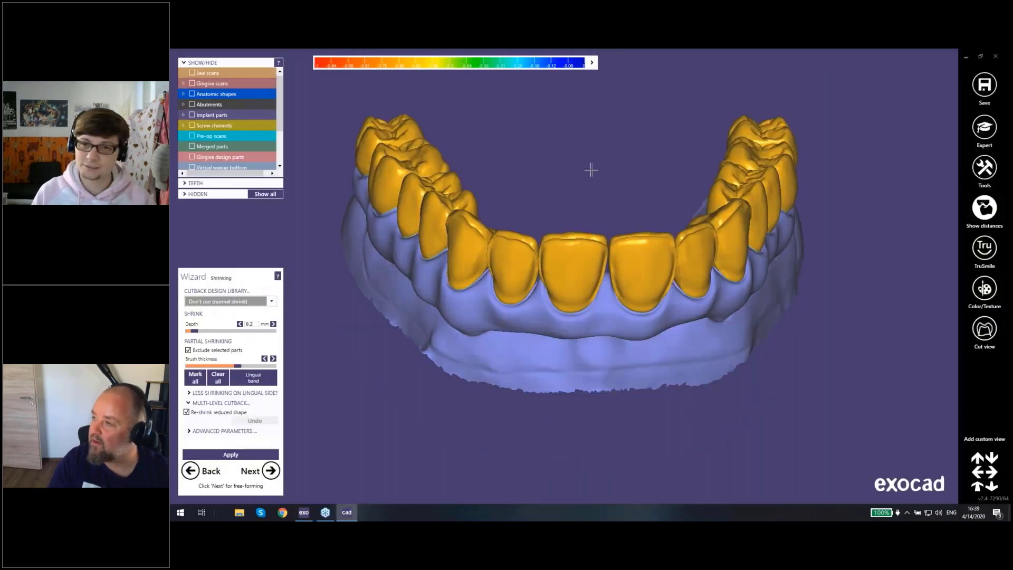
Step: Accept the reduced crowns, pass through free-forming without edits, and merge the parts into the restoration
right_drag(590, 166, 573, 188)
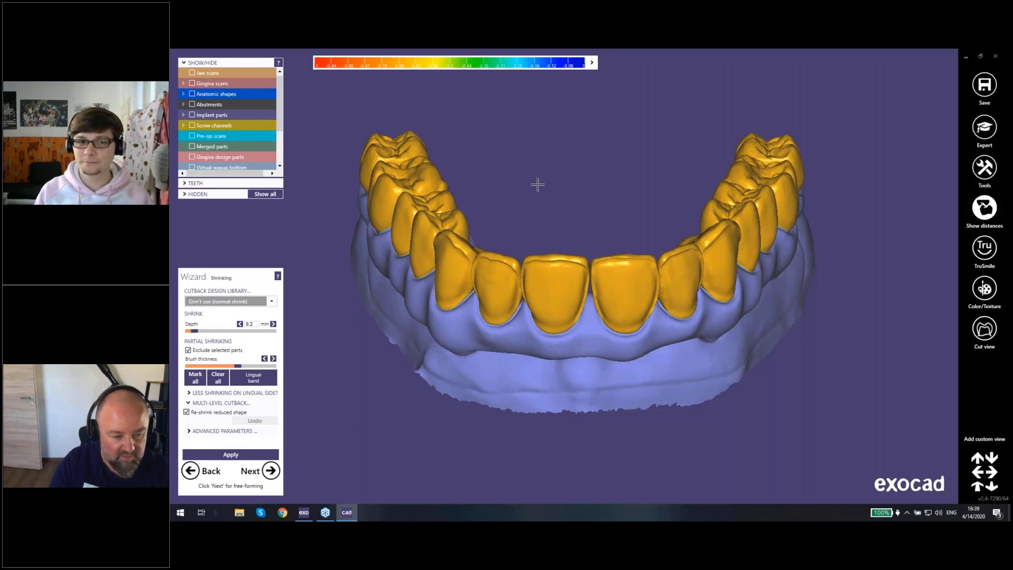
right_drag(537, 185, 294, 475)
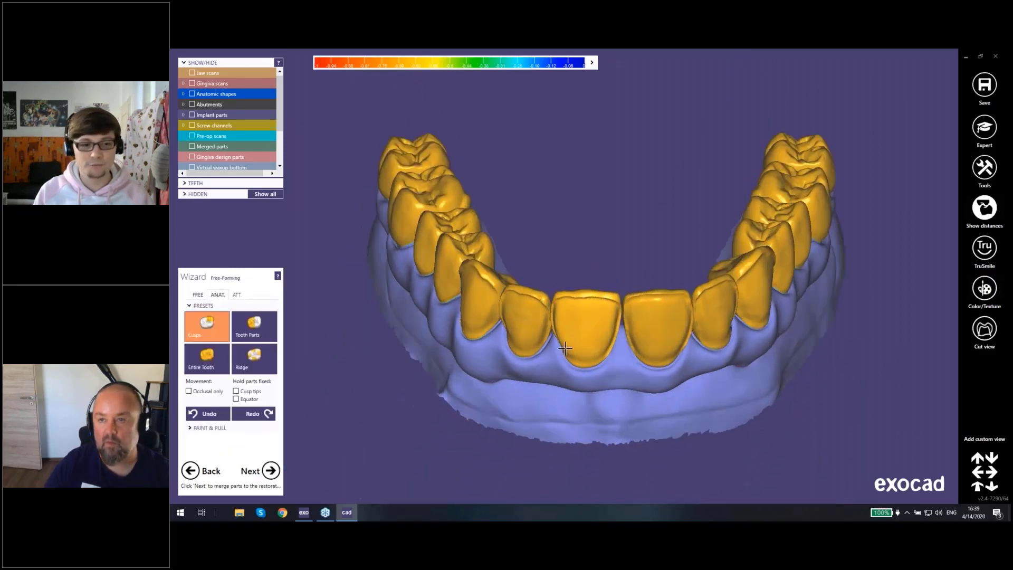
click(271, 470)
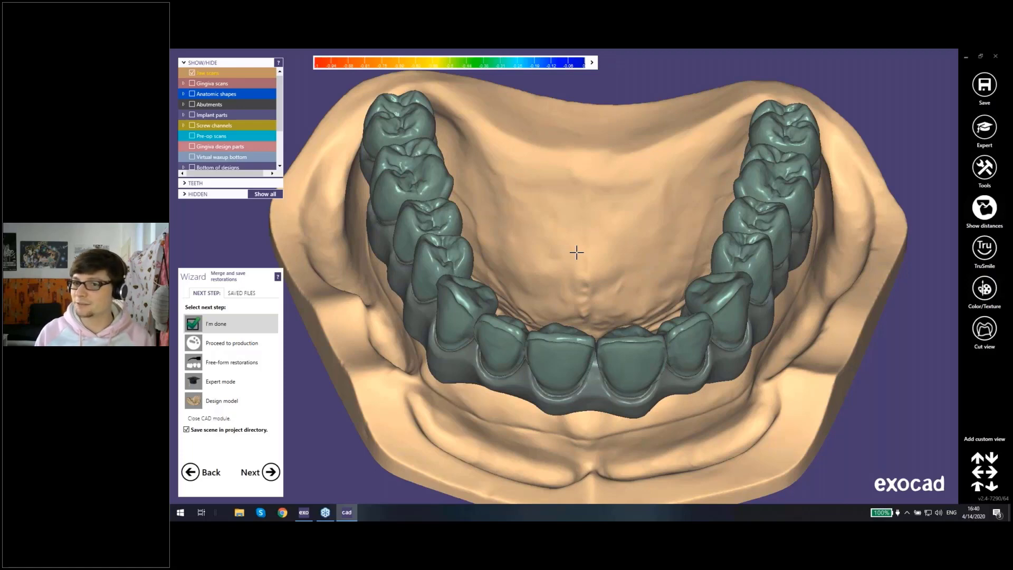
Step: Continue to free-forming the merged restoration and open its attachment options
right_drag(594, 260, 596, 195)
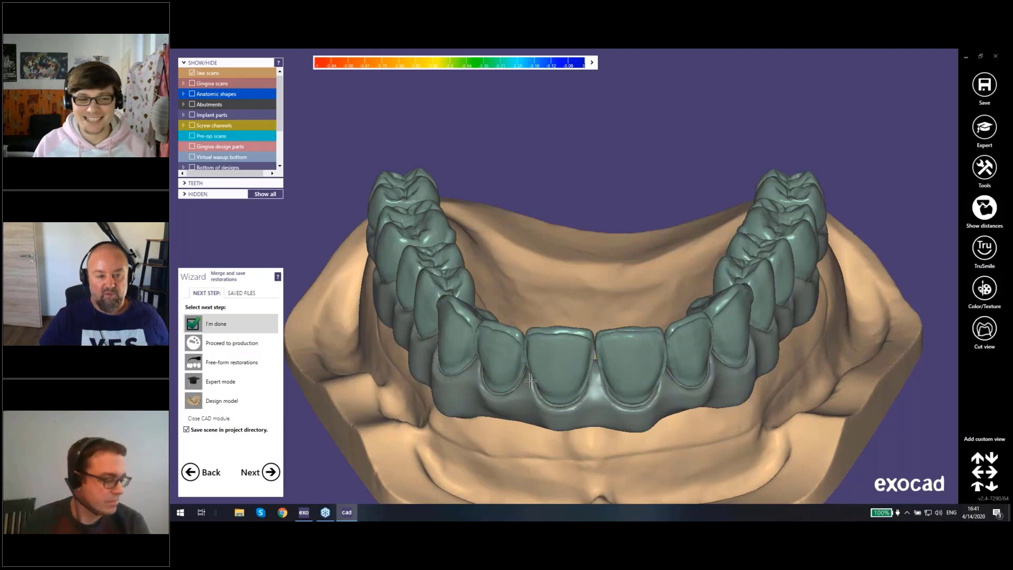
right_drag(531, 381, 596, 295)
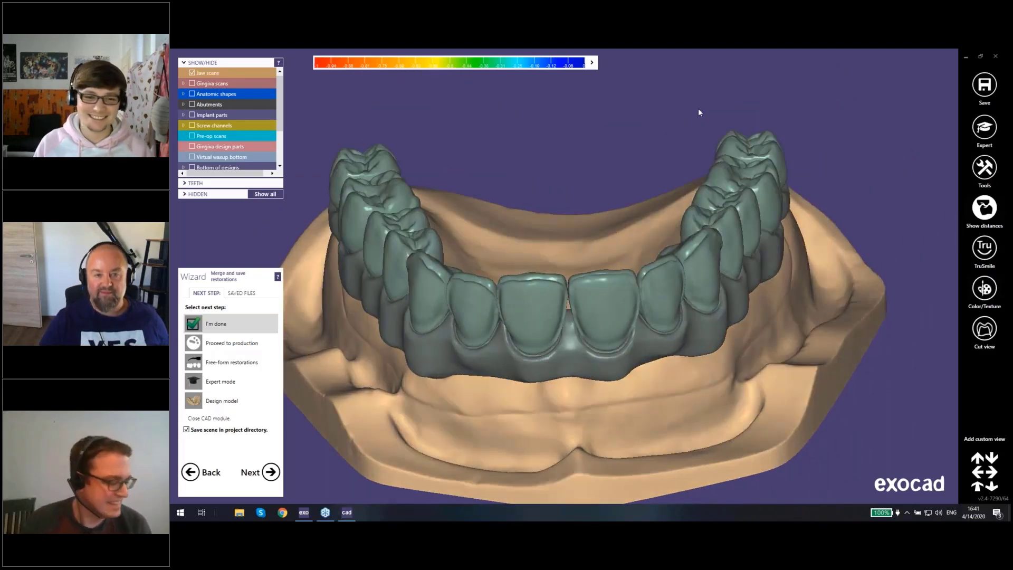
click(237, 365)
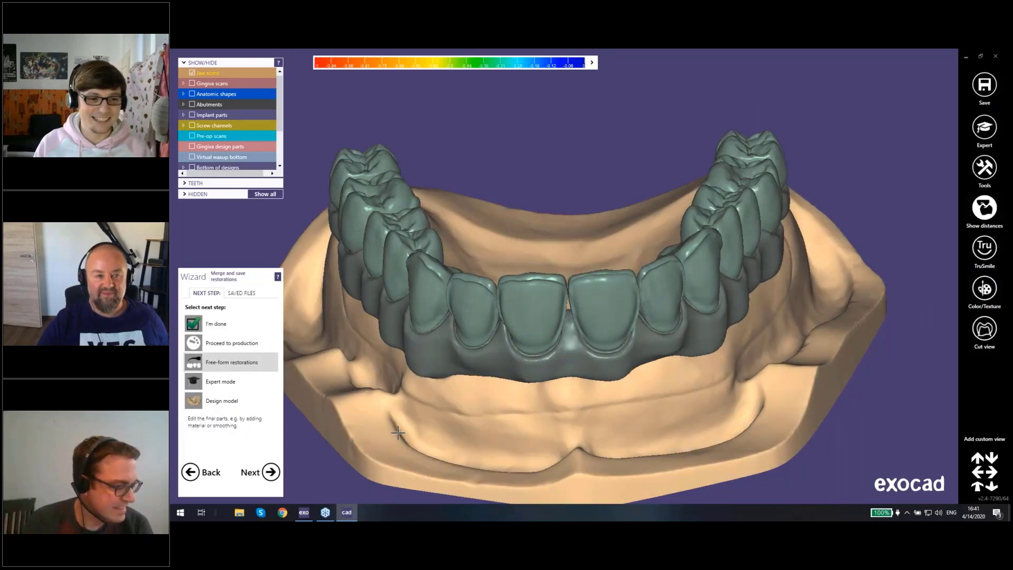
right_drag(433, 417, 550, 309)
scroll(550, 309, up, 3)
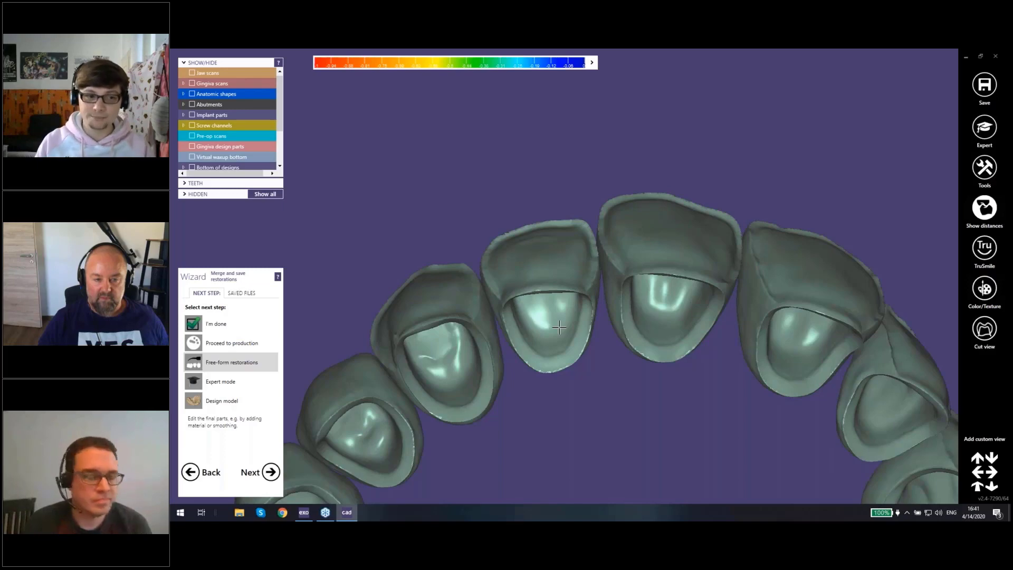
click(271, 471)
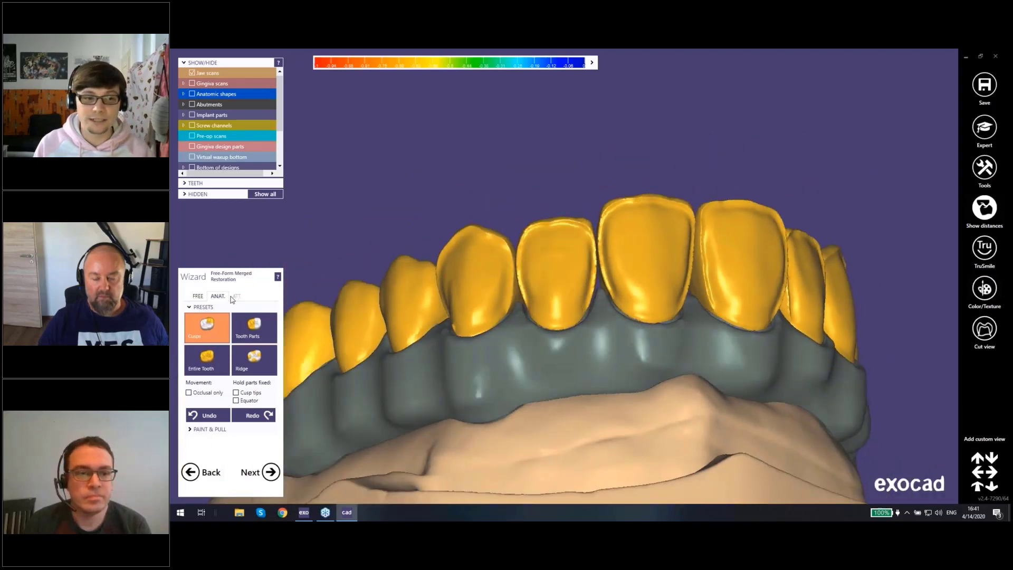
click(235, 296)
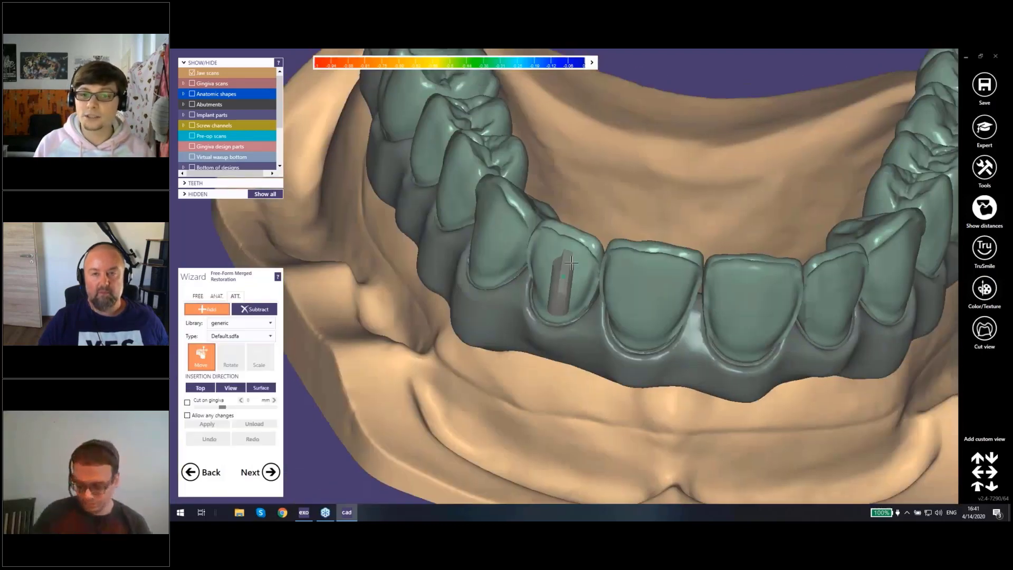
Step: Set the attachment library to Parametric design (rotation)
mouse_move(605, 231)
right_down()
mouse_move(635, 280)
mouse_move(606, 235)
right_up()
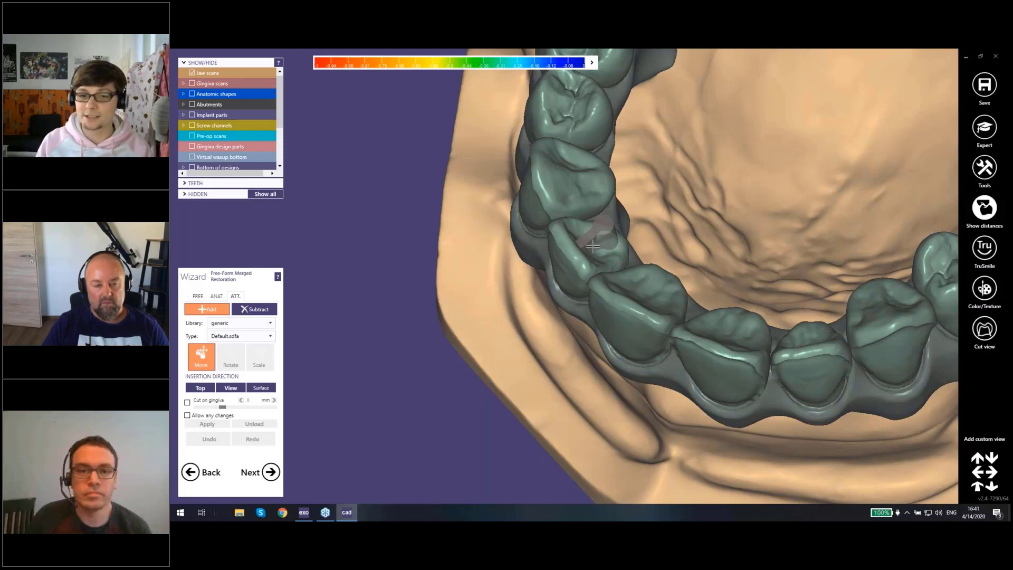
scroll(592, 246, up, 2)
scroll(593, 246, up, 1)
right_drag(601, 257, 450, 312)
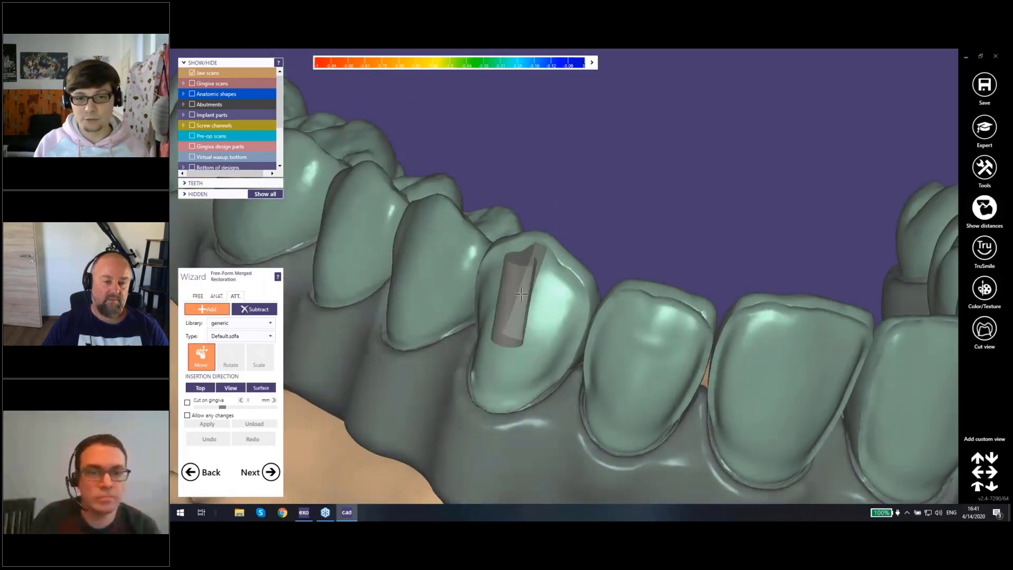
right_drag(496, 323, 449, 301)
right_drag(543, 347, 554, 377)
click(273, 323)
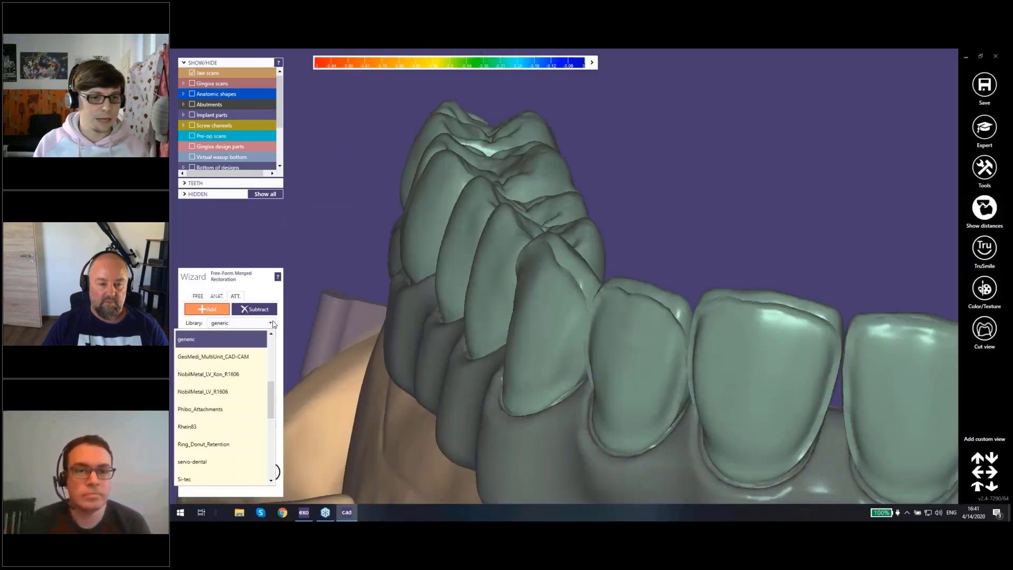
scroll(273, 406, down, 2)
drag(272, 406, 269, 448)
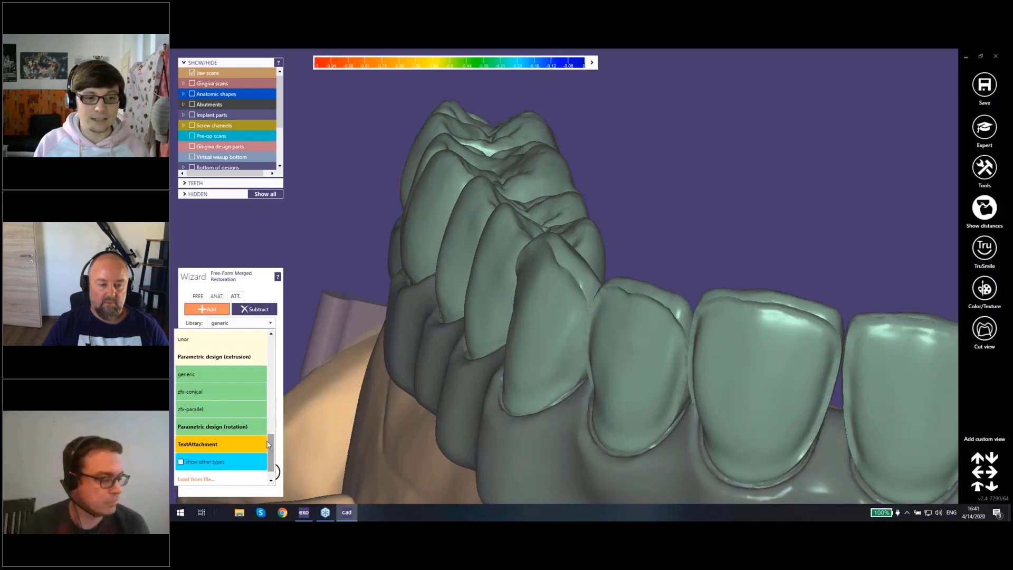
click(214, 426)
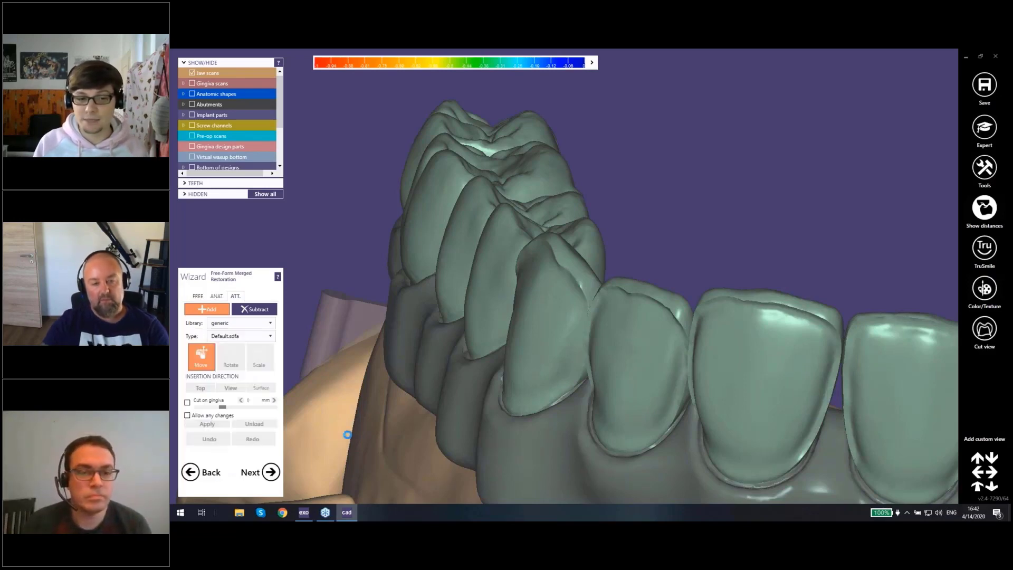
Step: Choose the Simple bar profile for the parametric attachment to add
drag(778, 277, 904, 132)
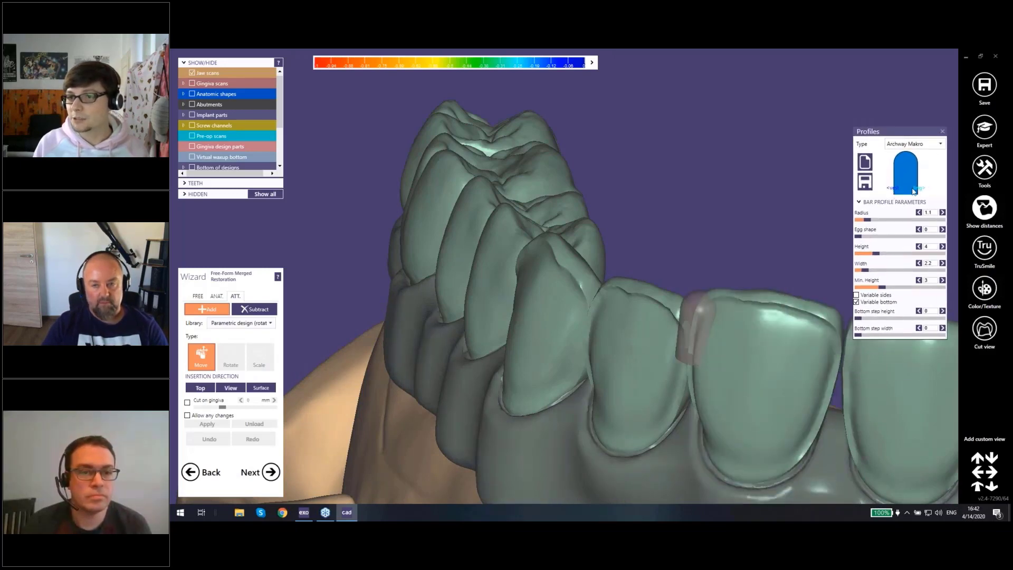
right_drag(705, 228, 752, 205)
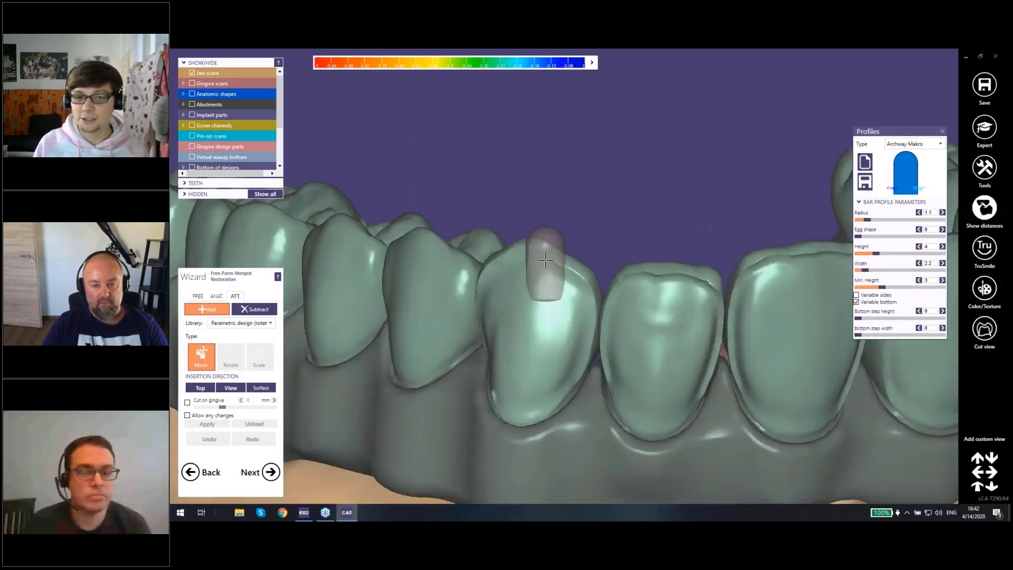
right_drag(545, 264, 547, 258)
click(942, 146)
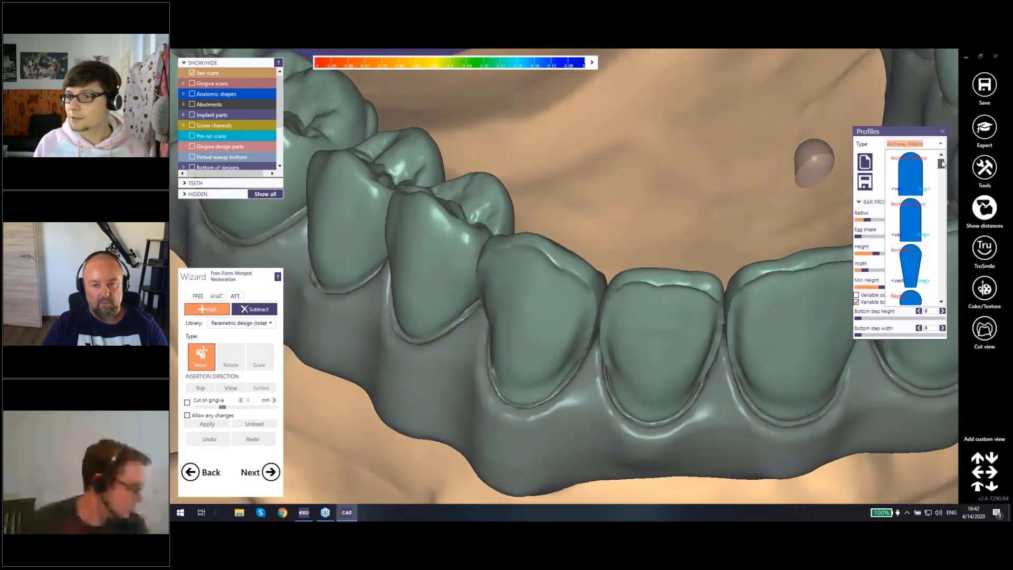
drag(941, 169, 944, 274)
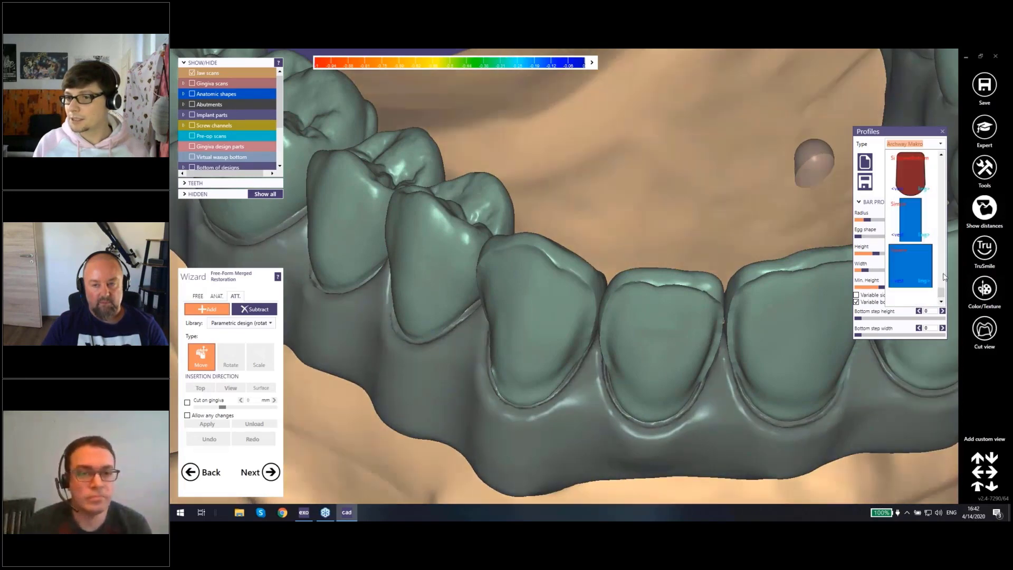
click(917, 221)
Step: Place the additive attachment on crown 23 and align it to implant 23
right_drag(737, 222, 576, 317)
shift+middle_click(508, 249)
right_drag(584, 169, 549, 245)
shift+middle_click(571, 253)
click(571, 237)
right_click(550, 245)
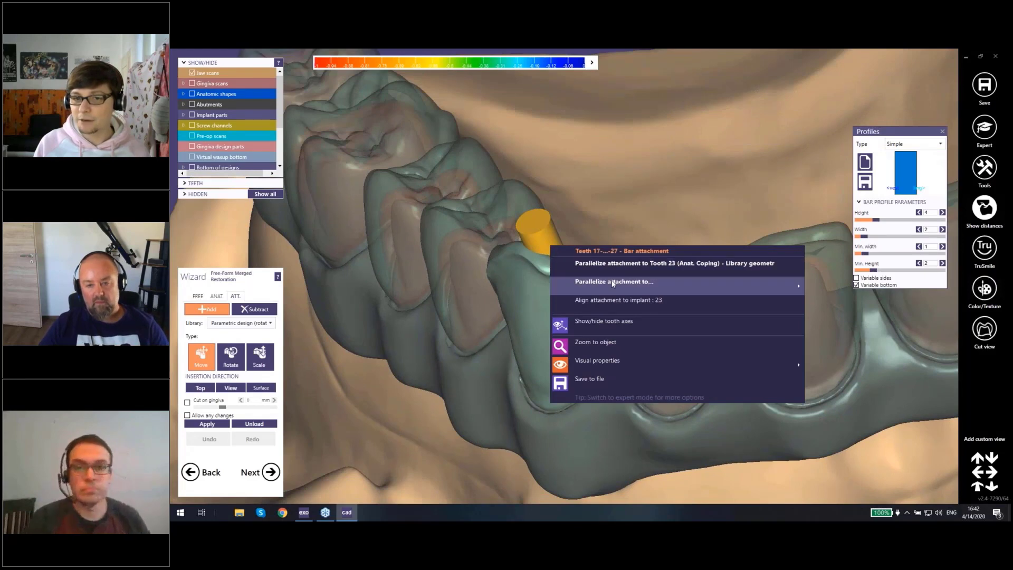
mouse_move(616, 281)
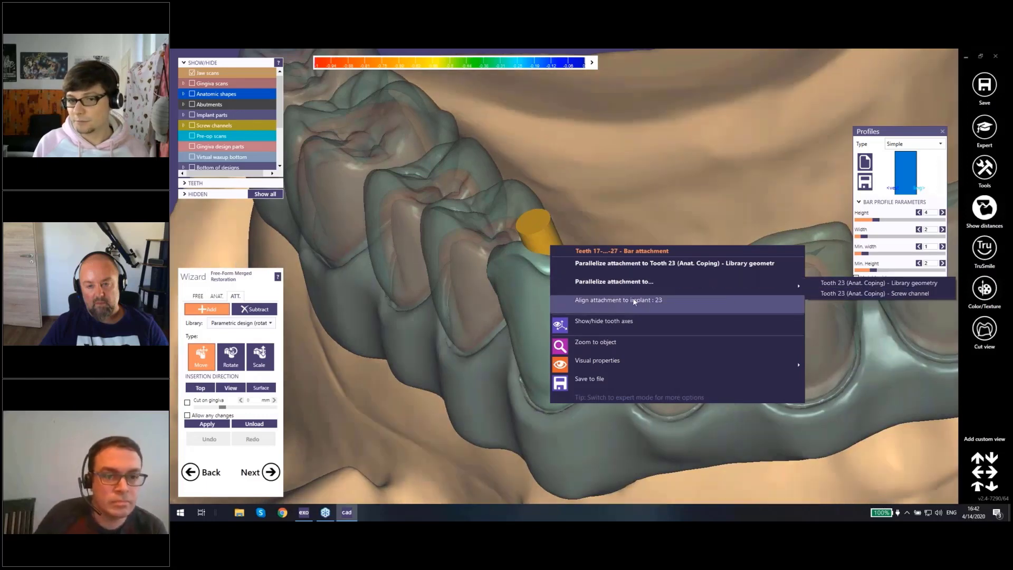
click(598, 305)
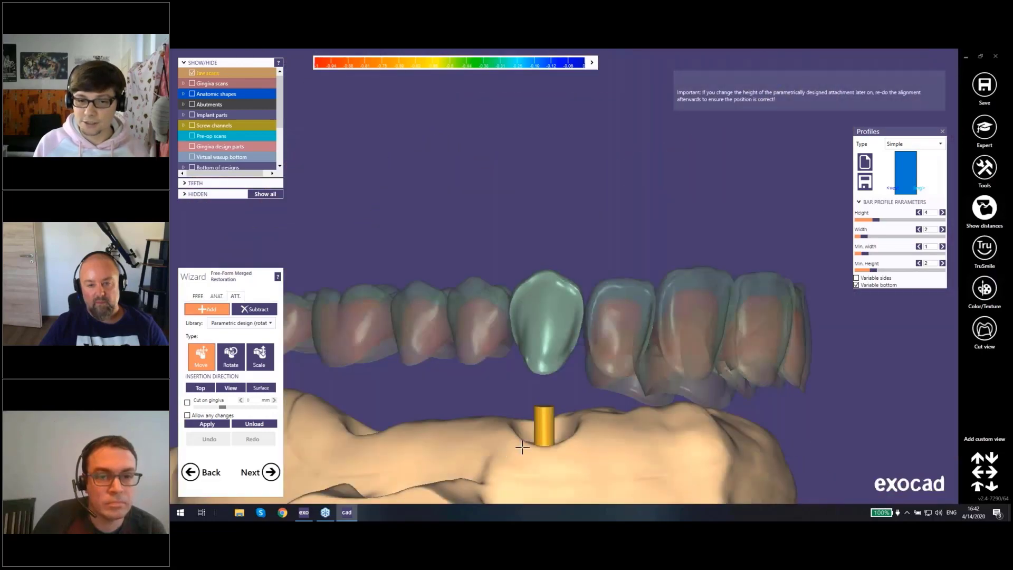
Step: Move the aligned attachment up from the implant site into crown 23 and set its height to 6.62
right_drag(554, 428, 558, 232)
scroll(562, 273, up, 2)
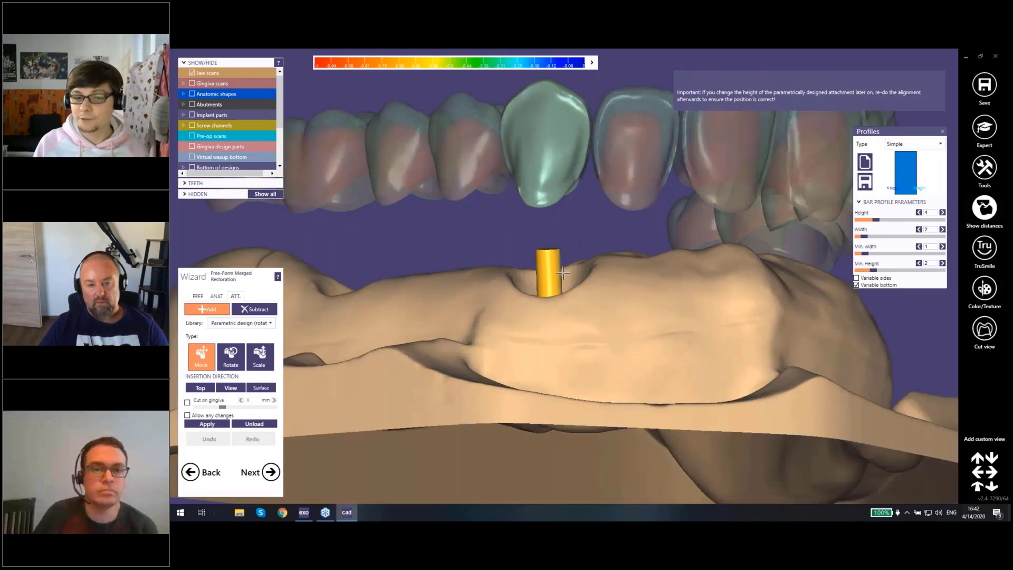
right_drag(564, 270, 552, 270)
drag(552, 270, 594, 107)
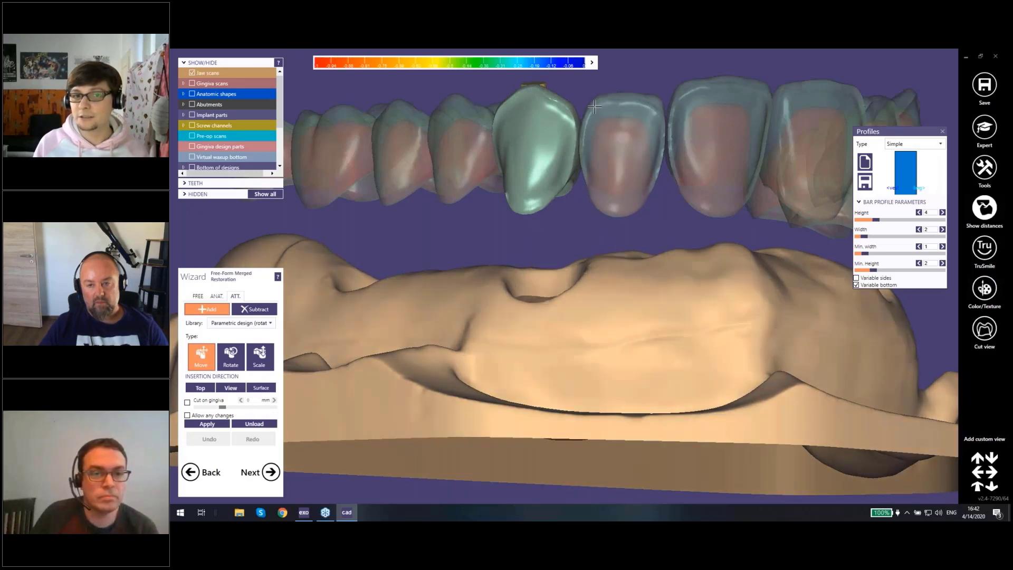
middle_click(535, 157)
right_drag(590, 161, 590, 161)
scroll(591, 160, down, 3)
scroll(592, 161, up, 4)
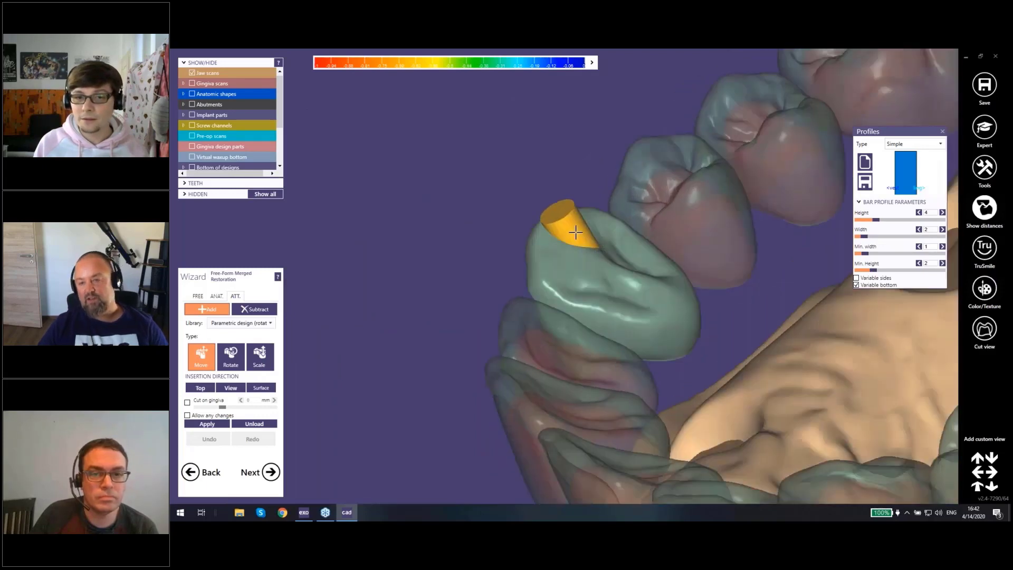
right_drag(575, 232, 602, 245)
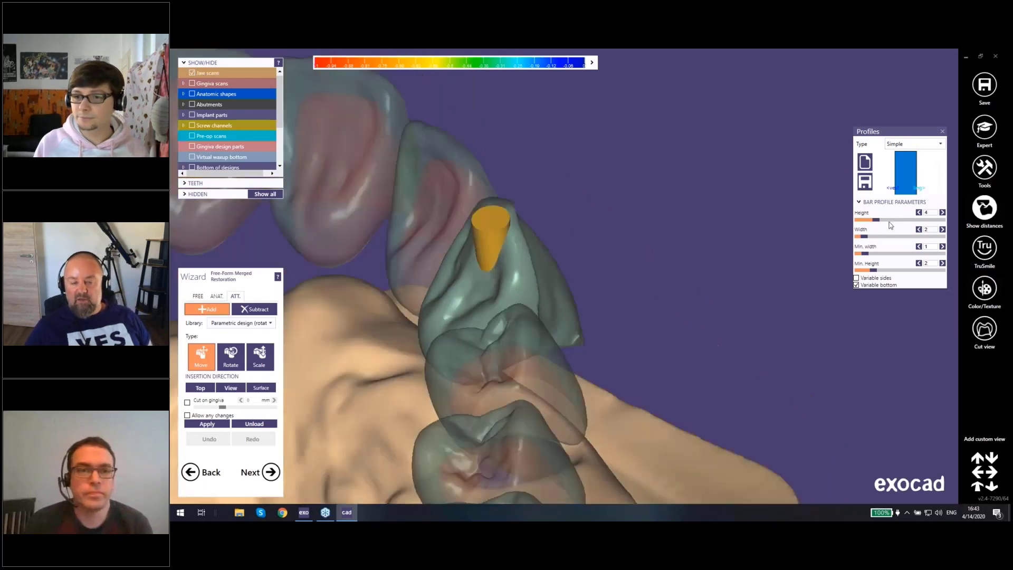
drag(873, 222, 889, 221)
right_drag(650, 280, 536, 295)
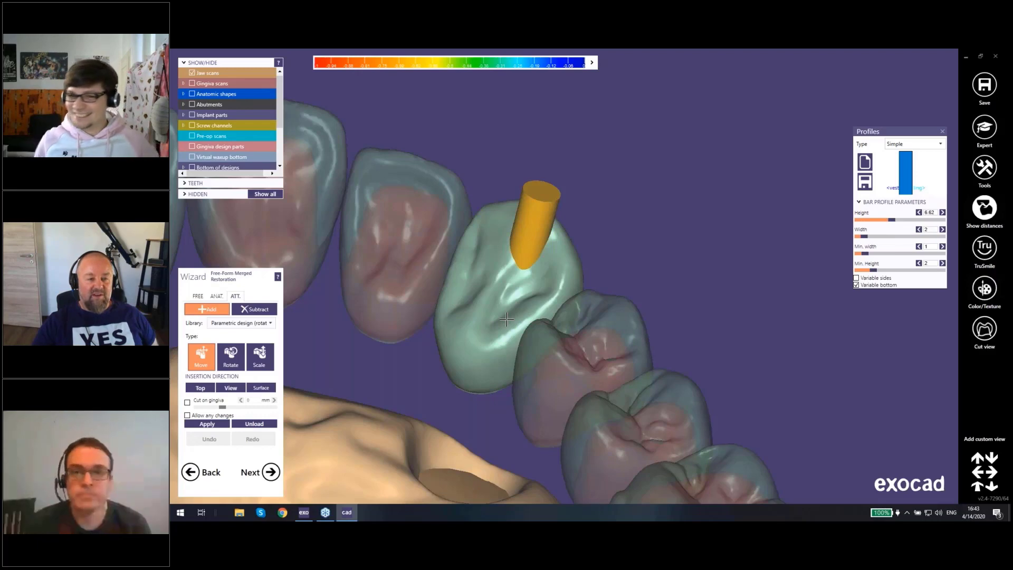
Step: Place a subtractive attachment with the Simple profile on crown 23 and align it to implant 23
click(254, 309)
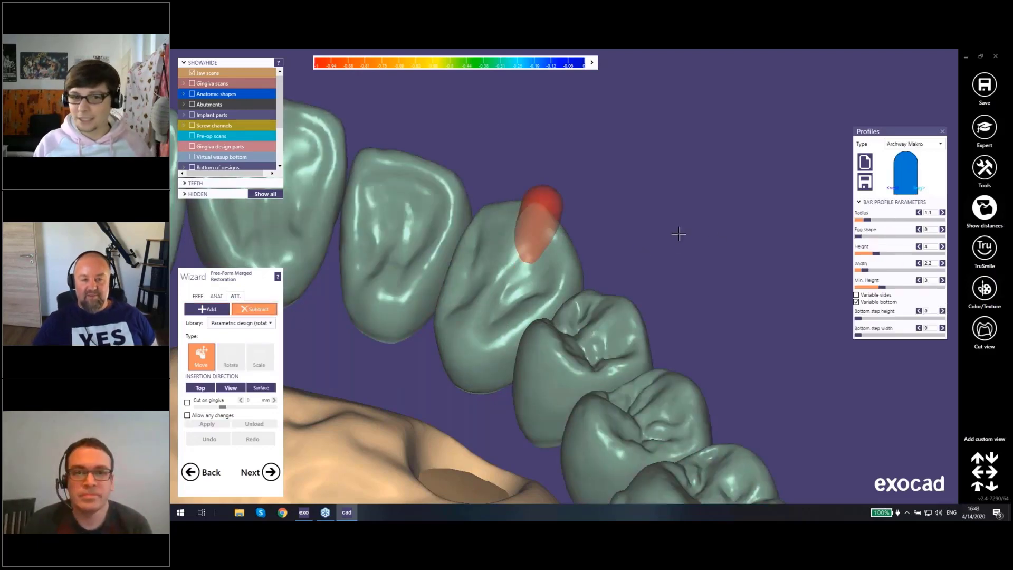
click(942, 145)
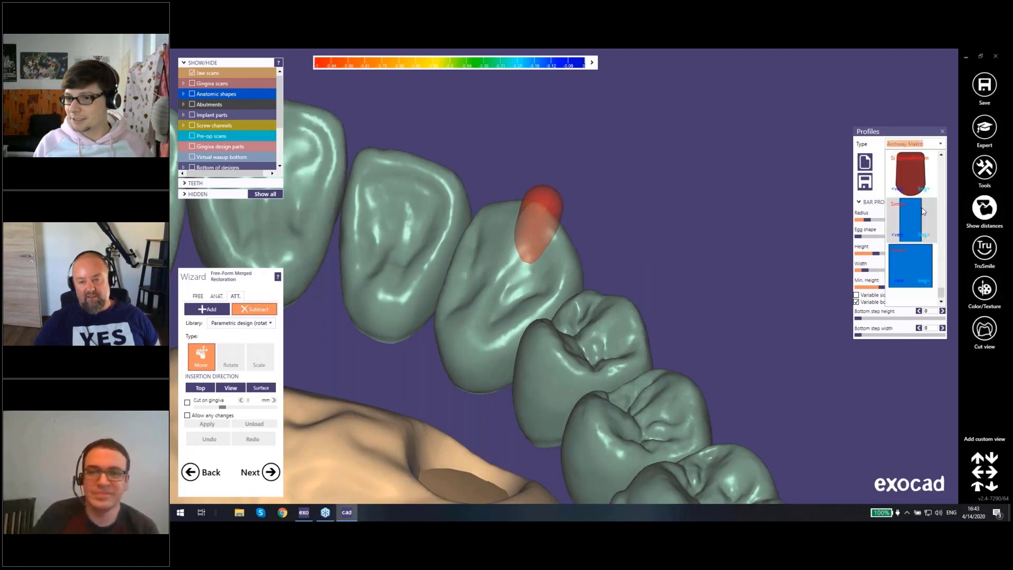
click(931, 217)
right_click(509, 250)
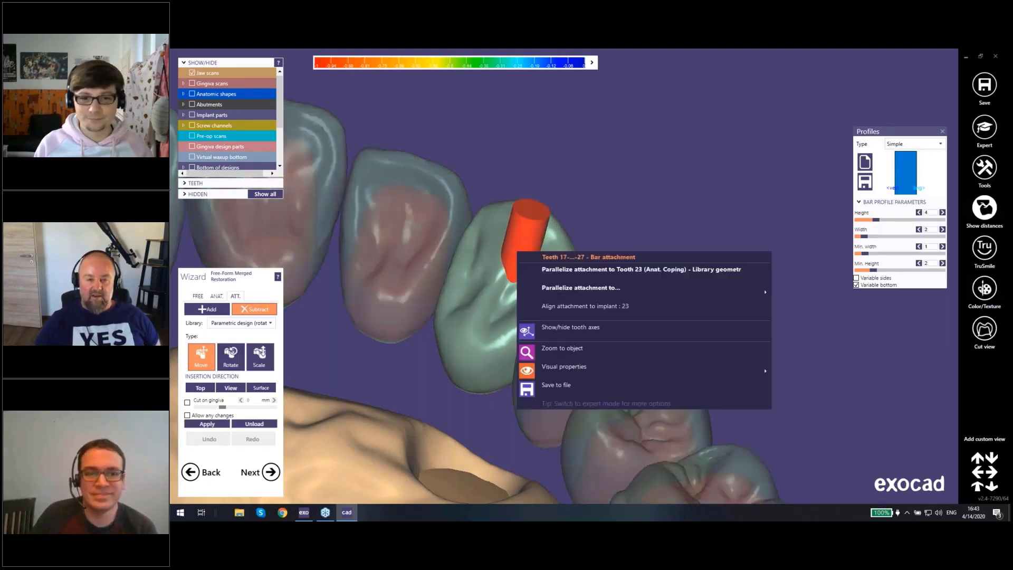
click(588, 313)
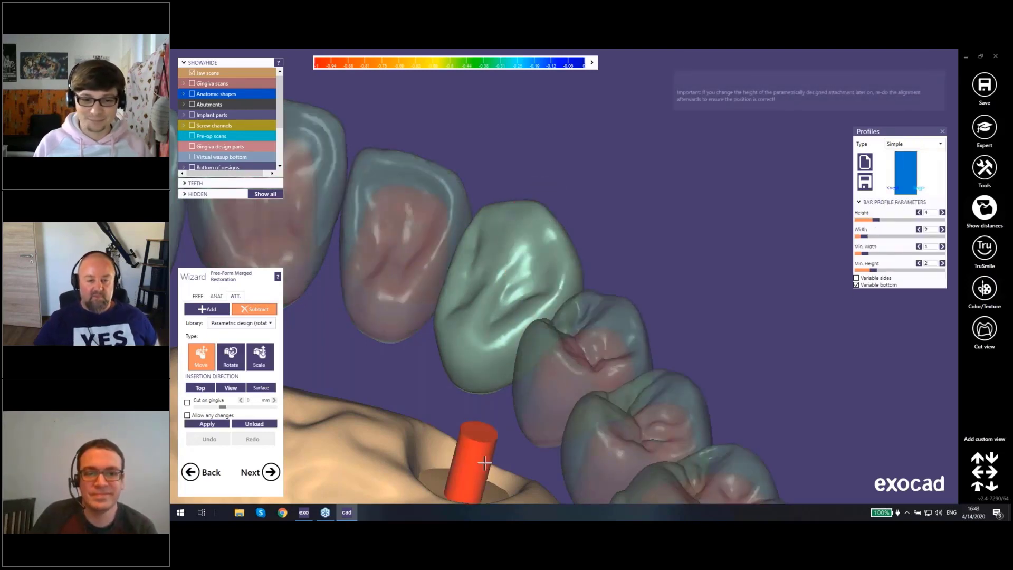
Step: Move the subtractive attachment from the implant site up into crown 23 and set its height to 8.23
drag(486, 449, 630, 189)
drag(885, 218, 901, 219)
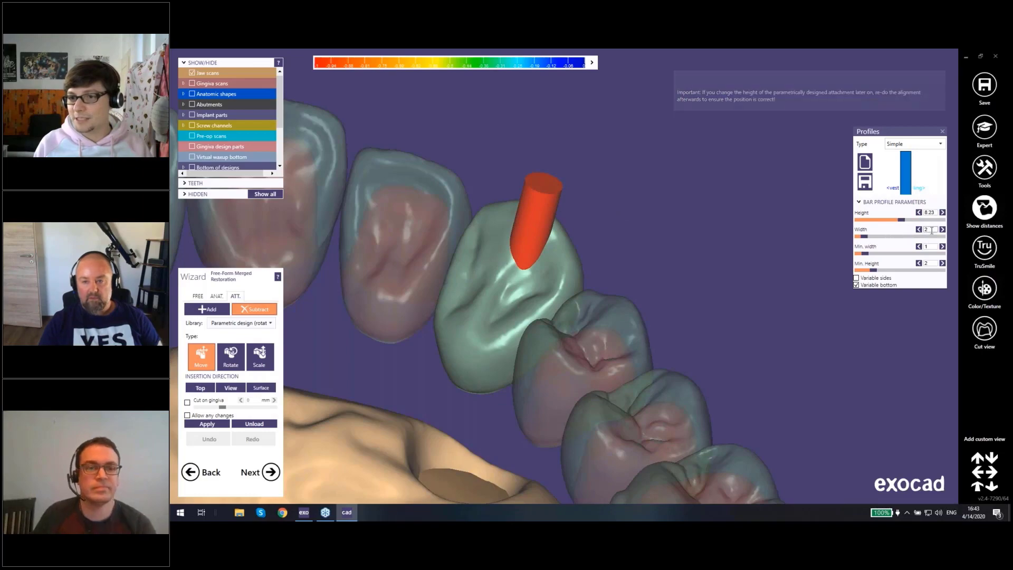
right_drag(520, 372, 584, 292)
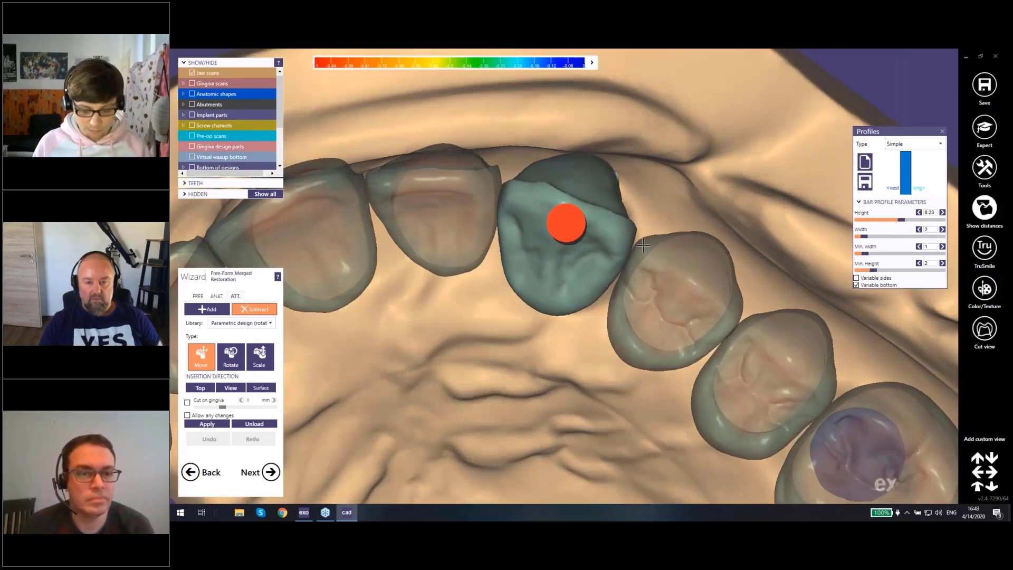
Step: Hide the minimum thickness display around the implant 23 screw channel
ctrl+scroll(554, 286, down, 2)
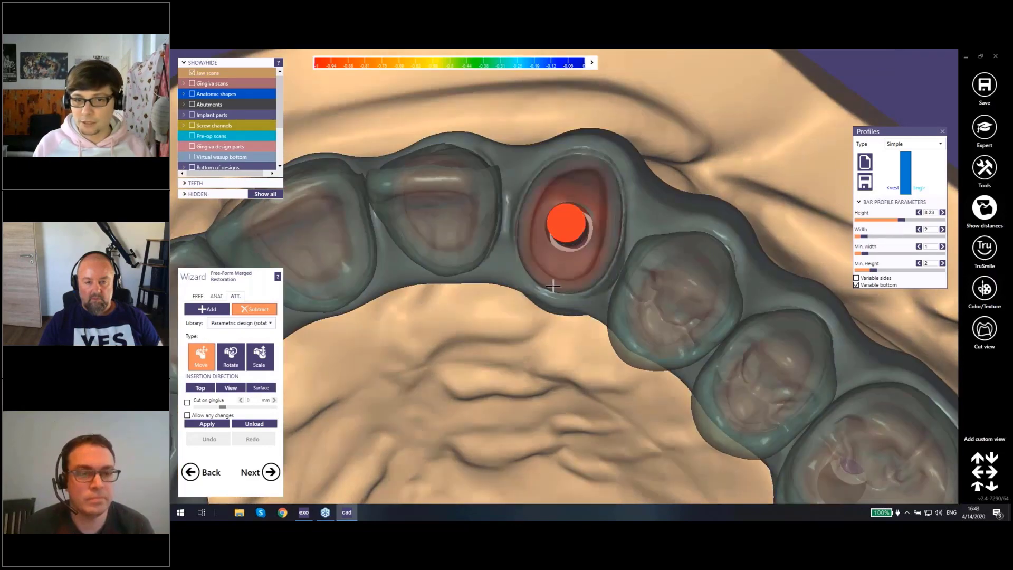
mouse_move(546, 275)
right_down()
mouse_move(551, 263)
mouse_move(552, 274)
right_up()
scroll(552, 275, up, 2)
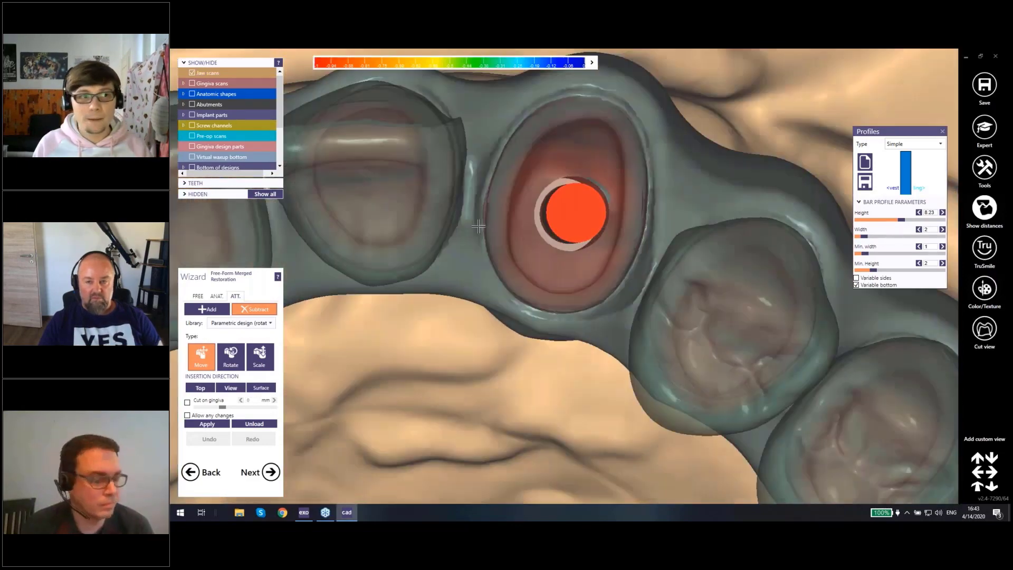
scroll(205, 143, down, 3)
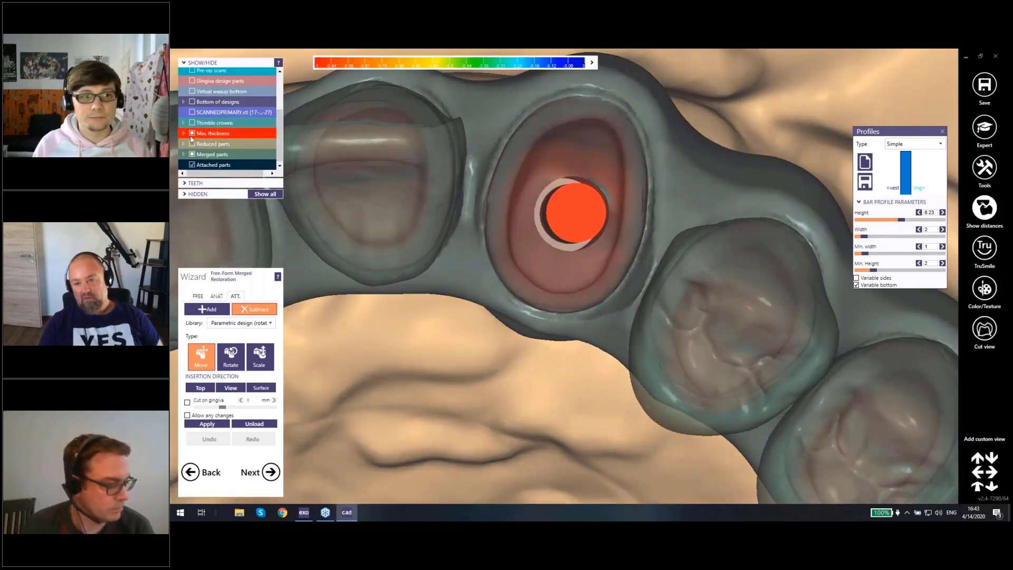
click(191, 134)
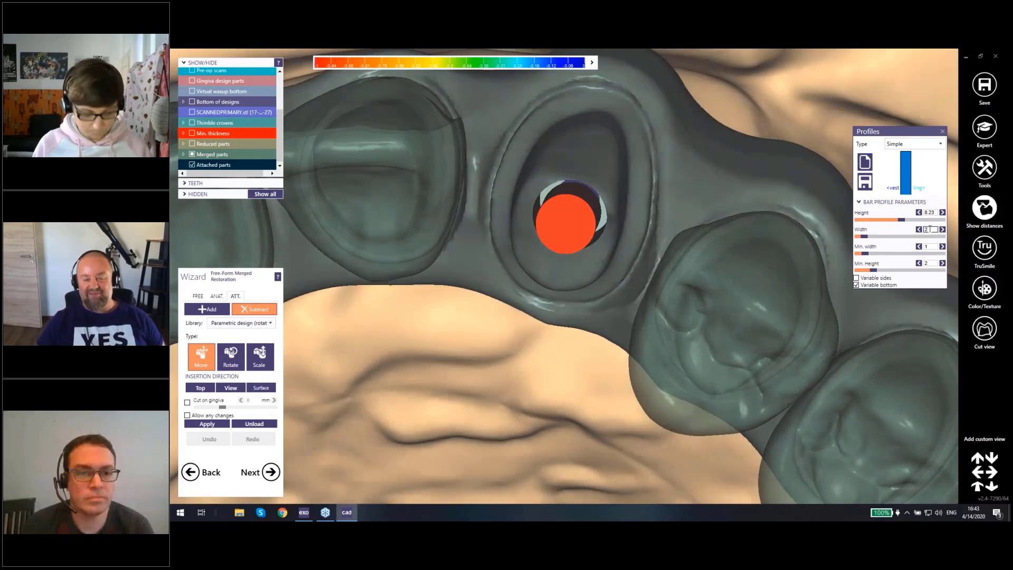
Step: Widen the subtractive attachment to 2.5 against the existing channel opening at implant 23
key(Return)
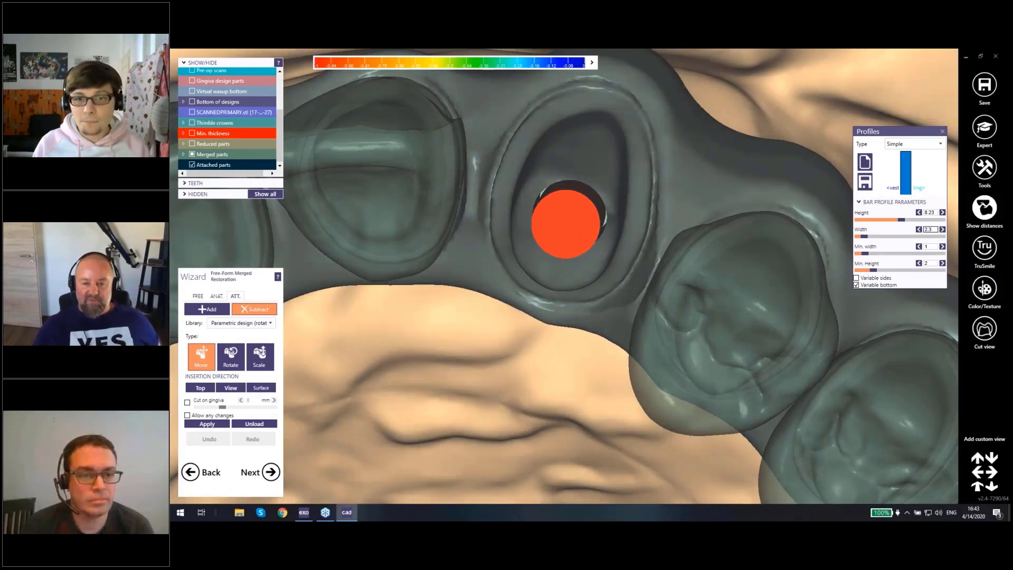
right_drag(661, 243, 588, 261)
scroll(666, 215, up, 3)
drag(866, 237, 866, 236)
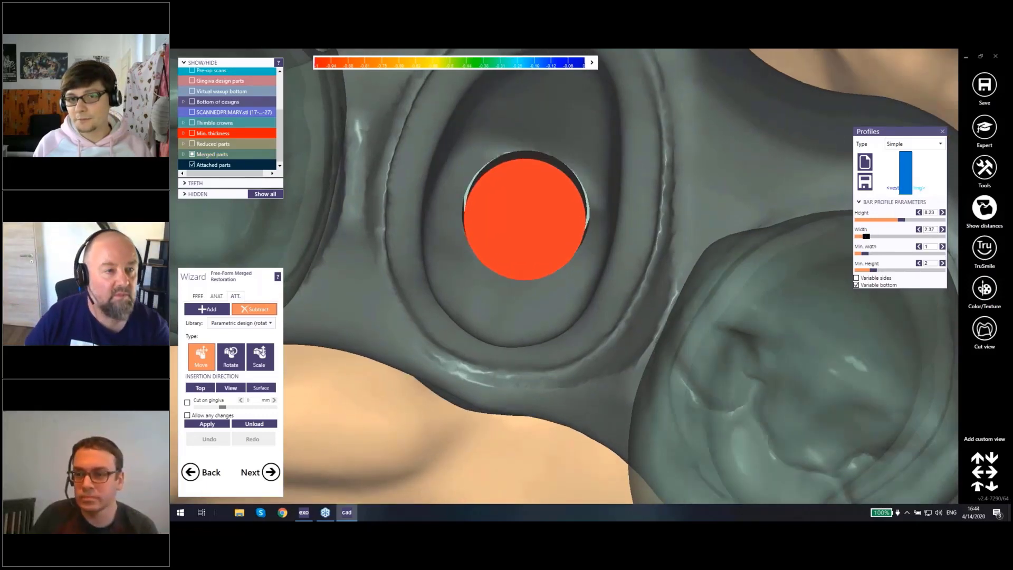
click(935, 230)
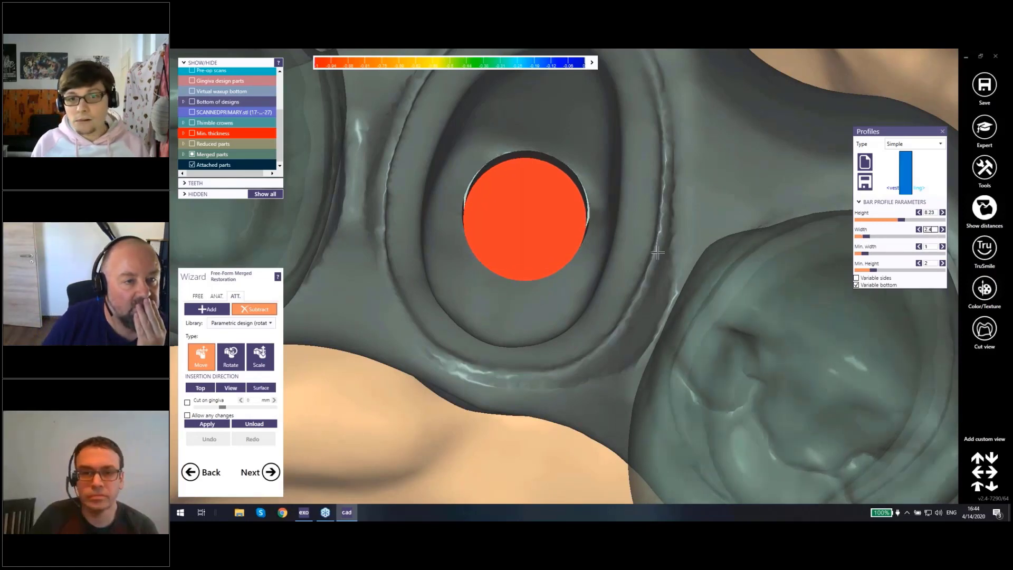
right_drag(602, 260, 603, 253)
scroll(603, 253, down, 8)
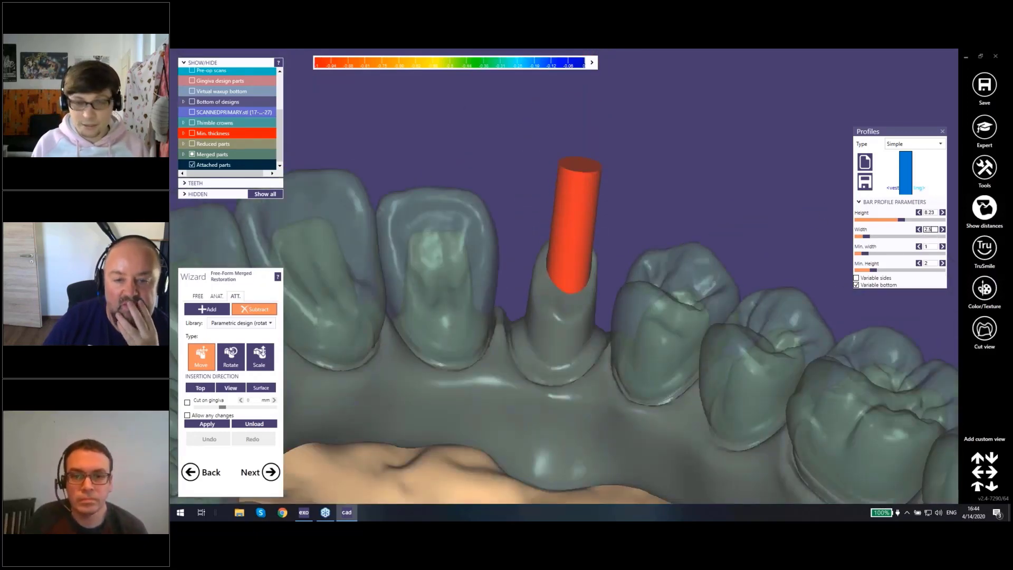
Step: Allow any changes to the mesh and apply the subtractive attachment to crown 23
right_drag(676, 226, 559, 289)
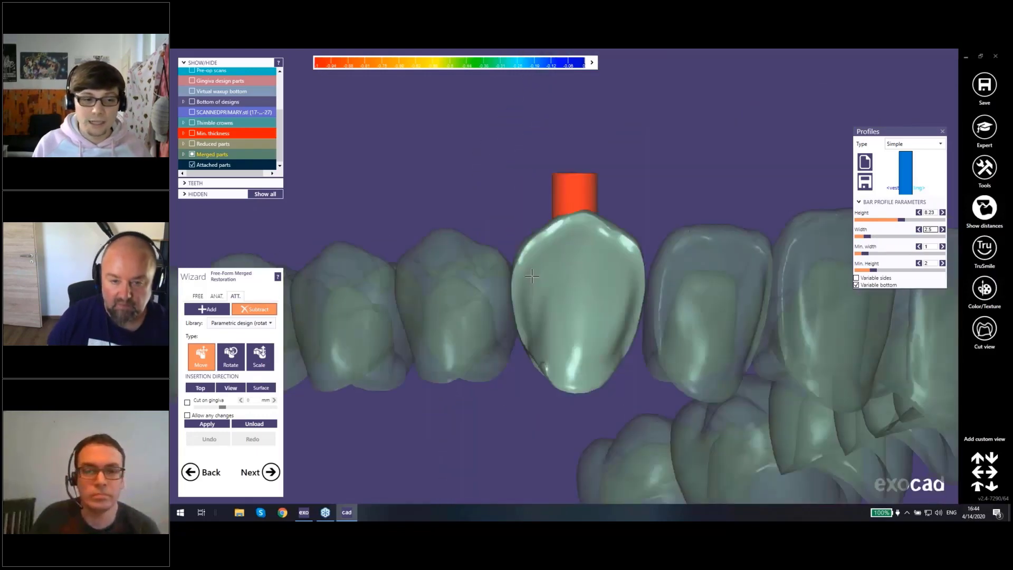
click(188, 415)
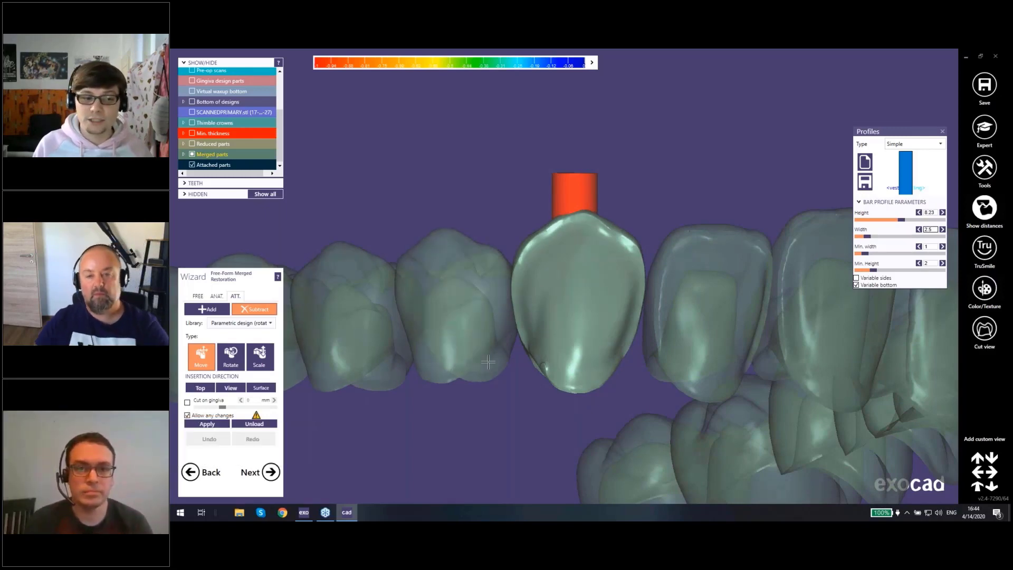
right_drag(575, 285, 510, 294)
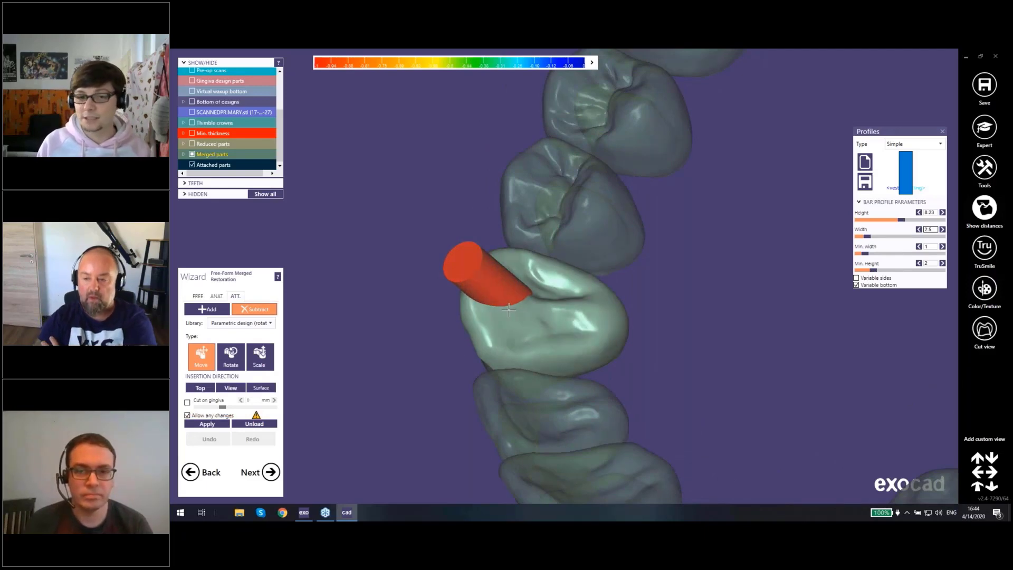
right_drag(509, 310, 560, 288)
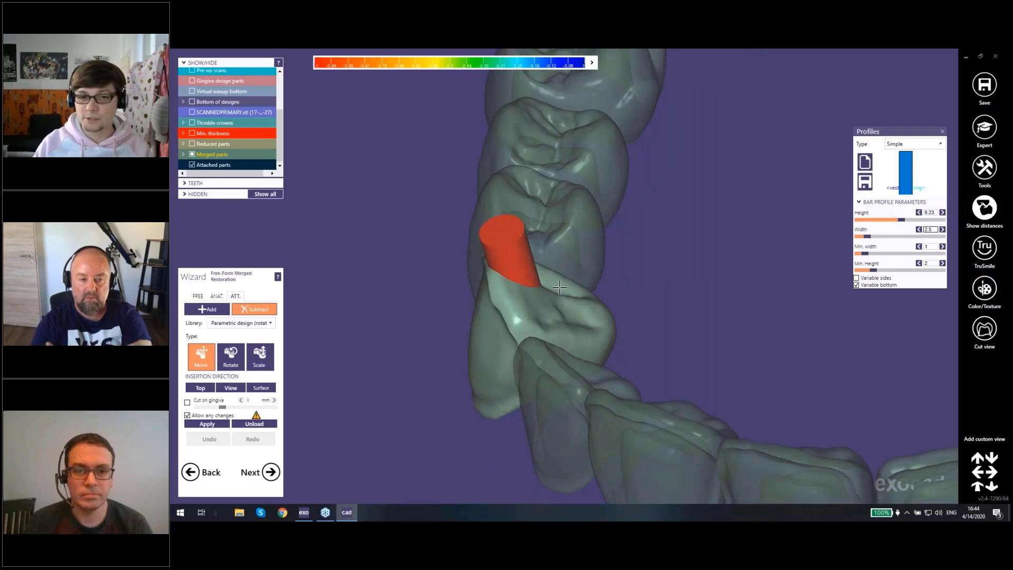
click(207, 425)
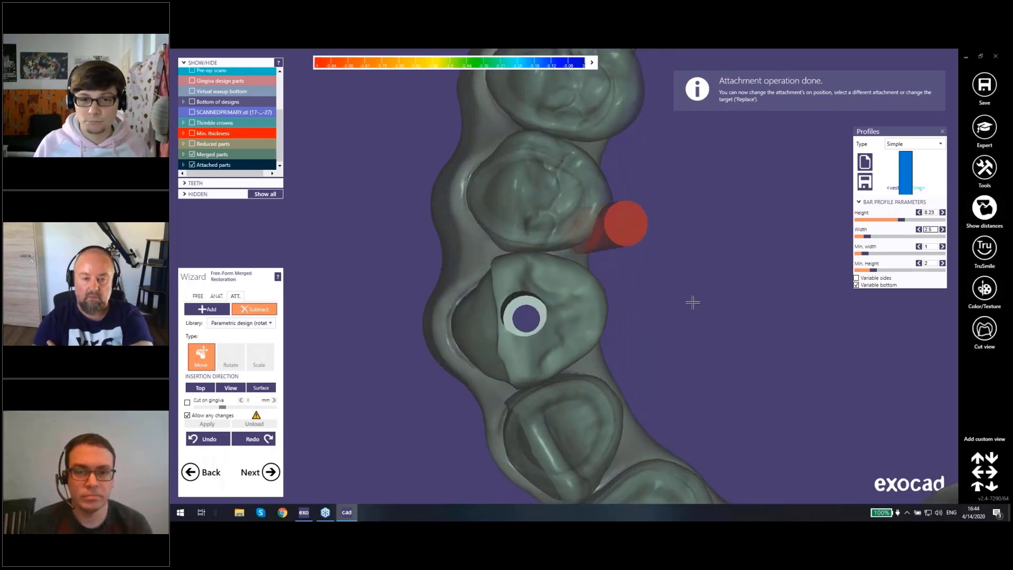
Step: Close the bar profile settings to dismiss the unplaced subtractive attachment
right_drag(693, 302, 620, 182)
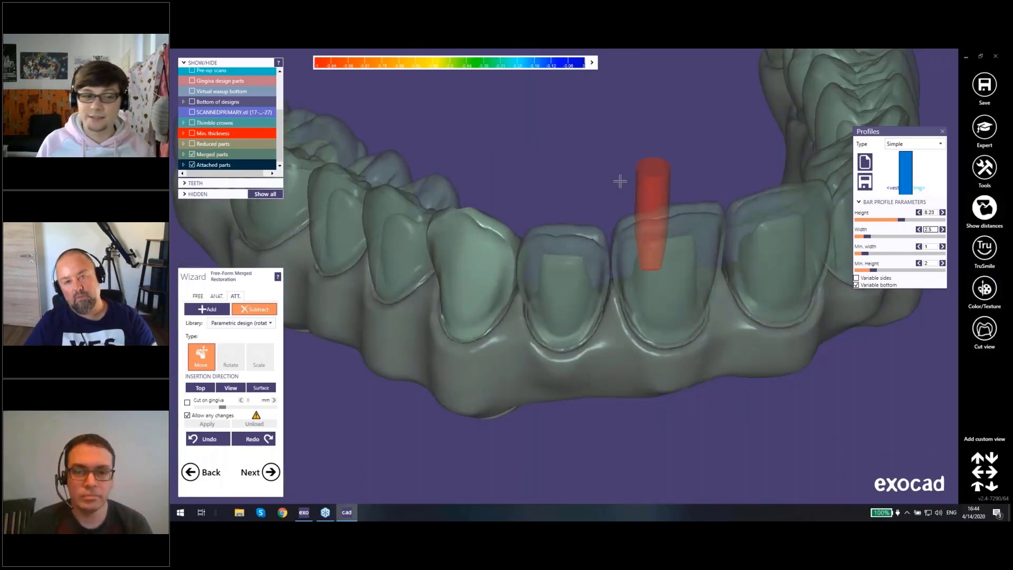
drag(519, 221, 235, 298)
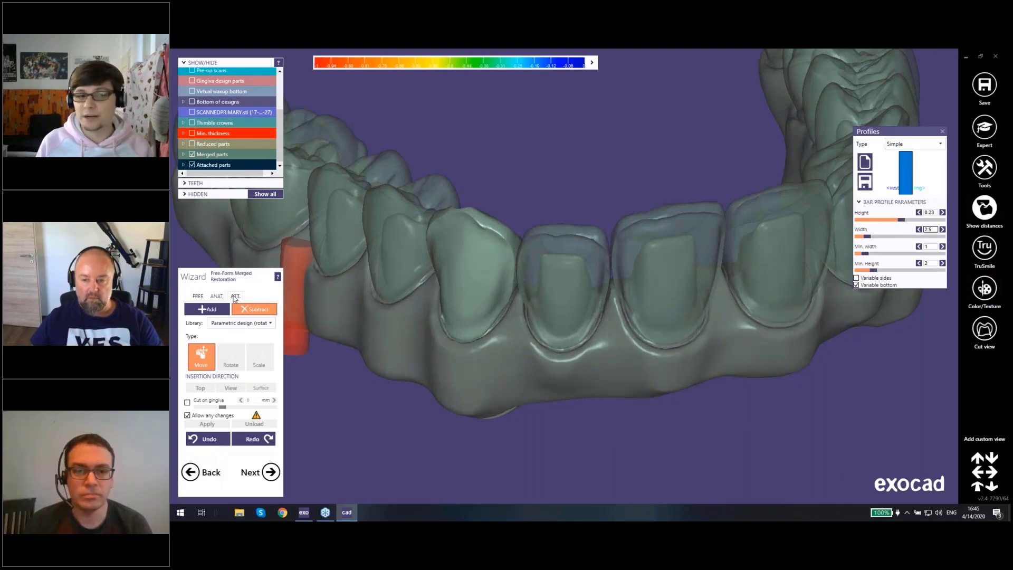
drag(237, 298, 828, 239)
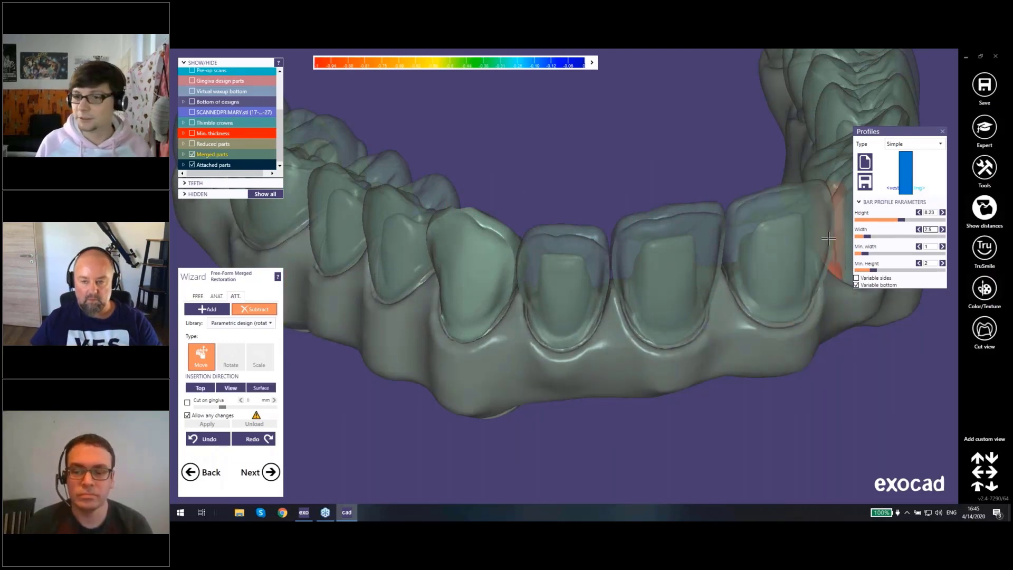
drag(828, 239, 716, 248)
right_drag(716, 248, 938, 138)
click(942, 133)
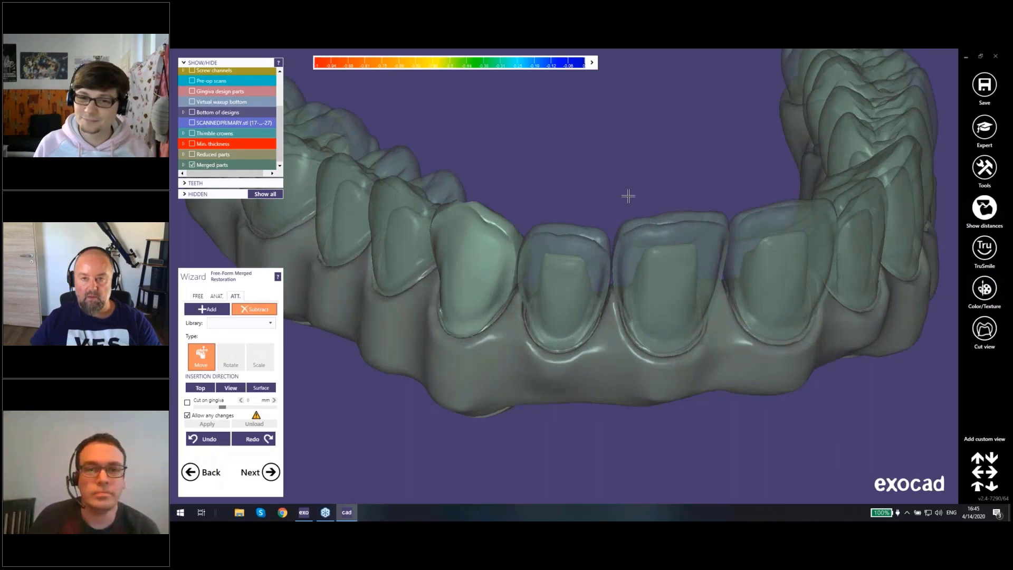
Step: Examine the merged bridge and its screw access holes from the front and the occlusal side
right_drag(628, 197, 573, 261)
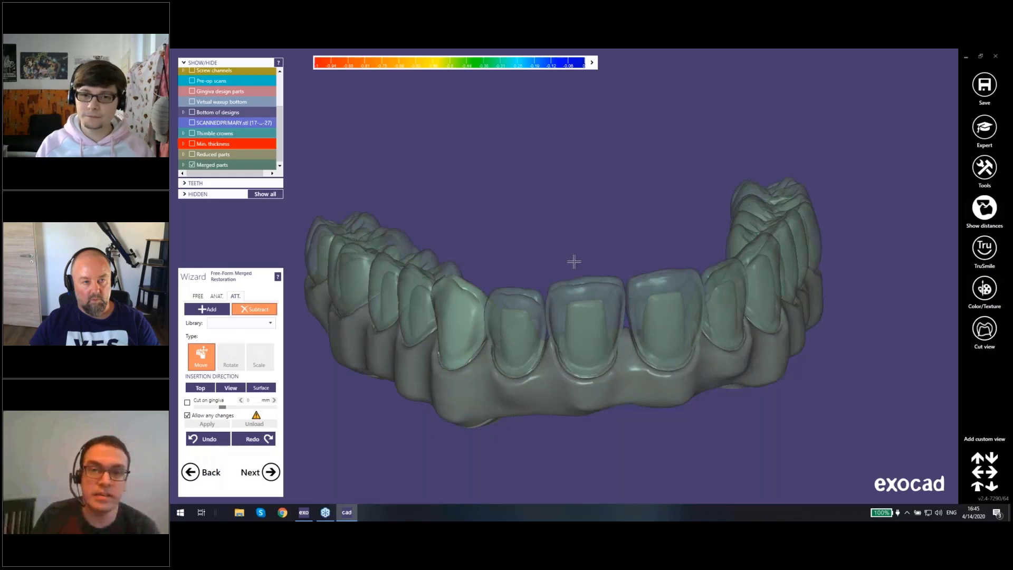
mouse_move(568, 270)
right_down()
mouse_move(570, 215)
mouse_move(581, 208)
mouse_move(532, 263)
right_up()
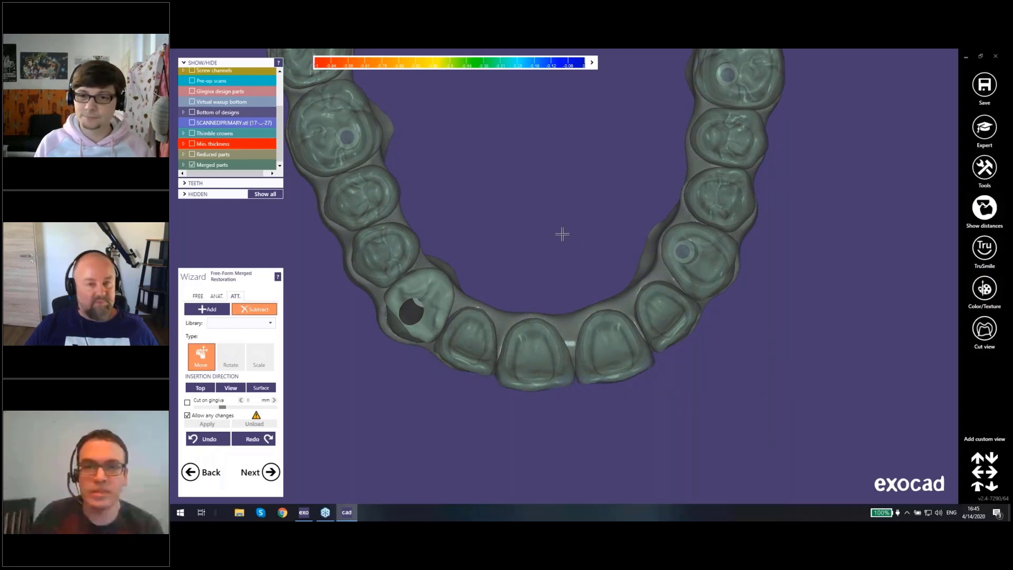
right_drag(562, 232, 565, 228)
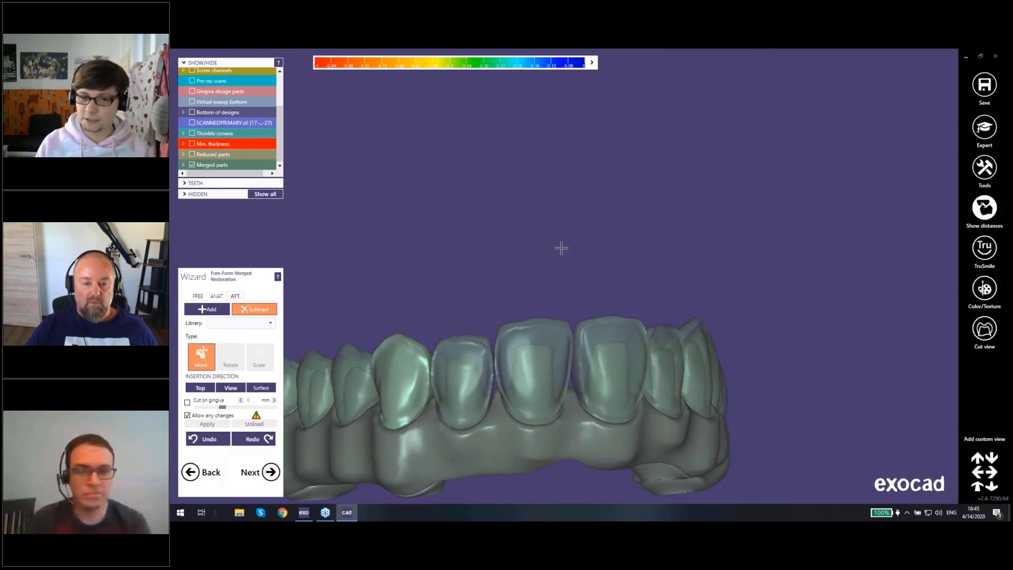
right_drag(561, 248, 638, 358)
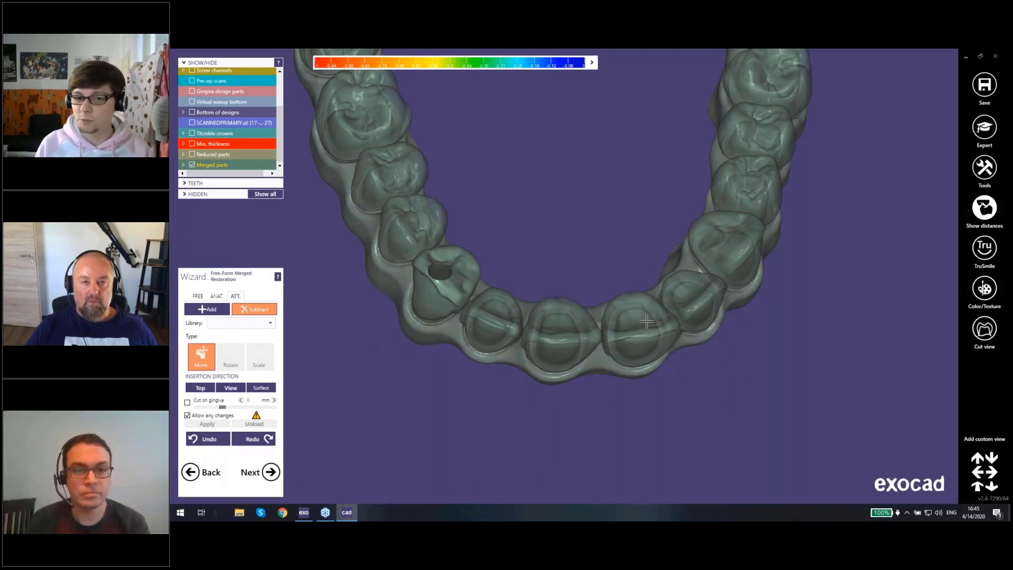
right_drag(593, 233, 600, 264)
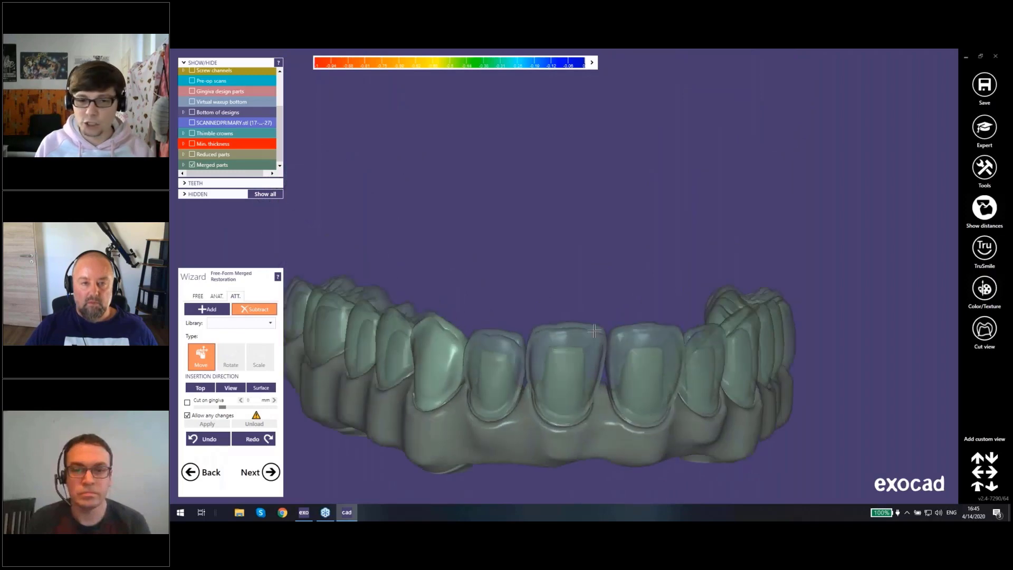
right_drag(594, 331, 665, 248)
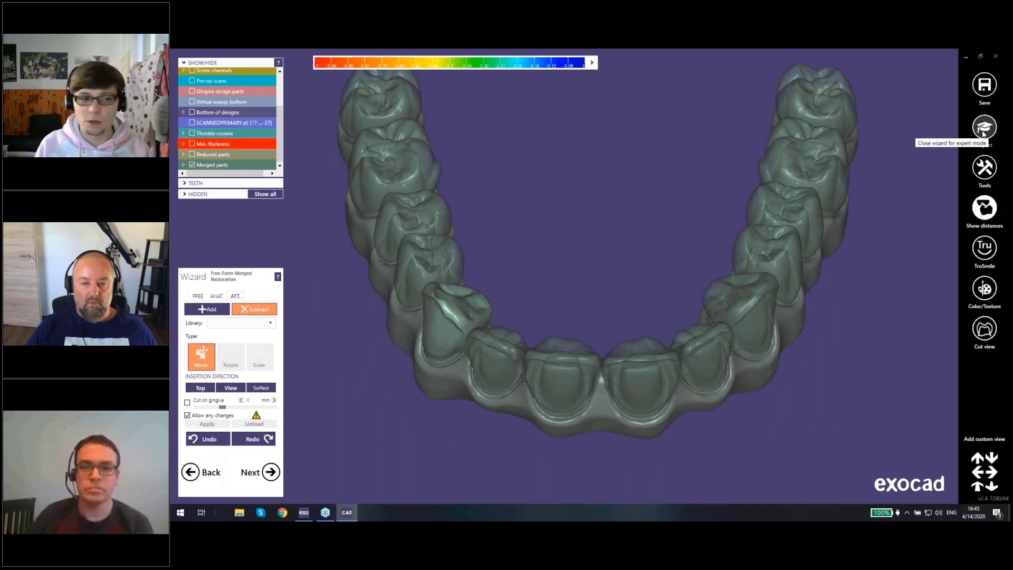
right_drag(604, 403, 652, 385)
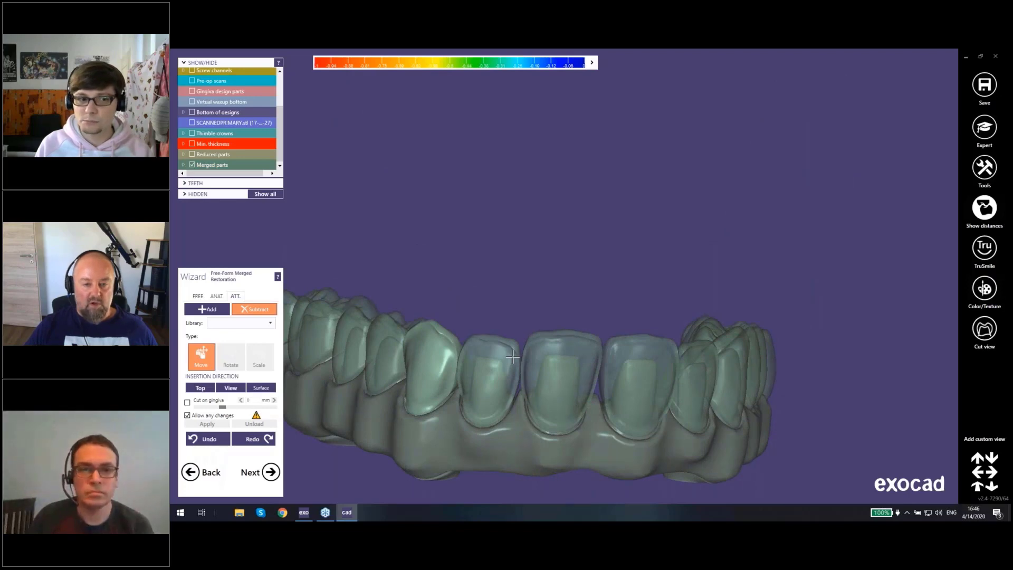
Step: Leave the free-form merged restoration stage for the merge-and-save stage and switch to expert mode
click(210, 473)
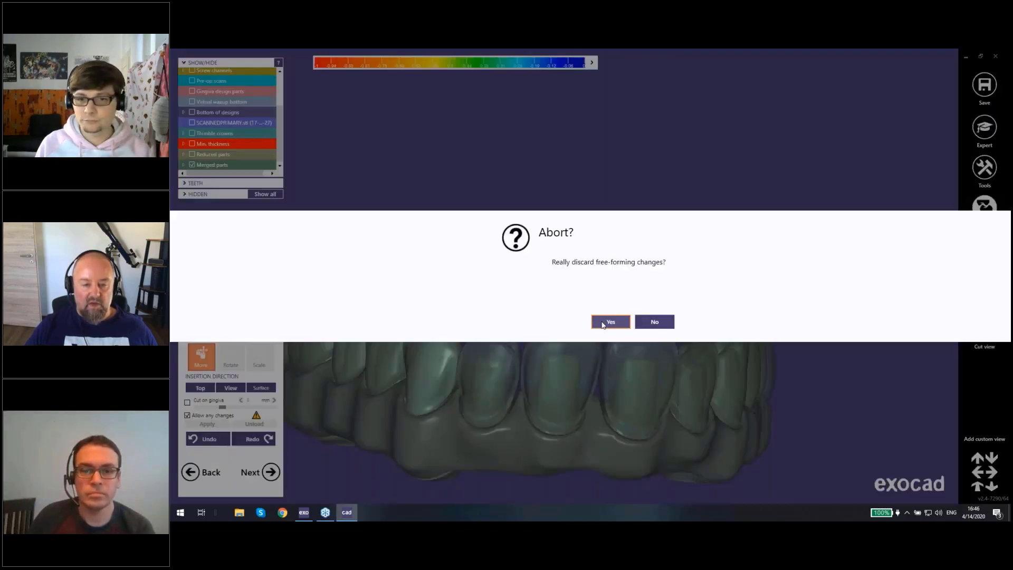
click(605, 321)
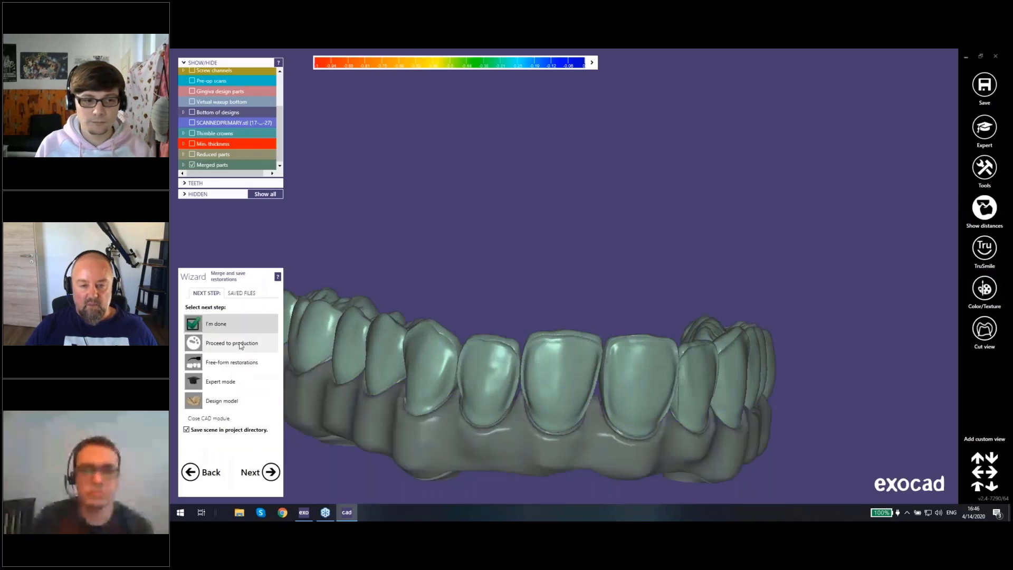
click(220, 382)
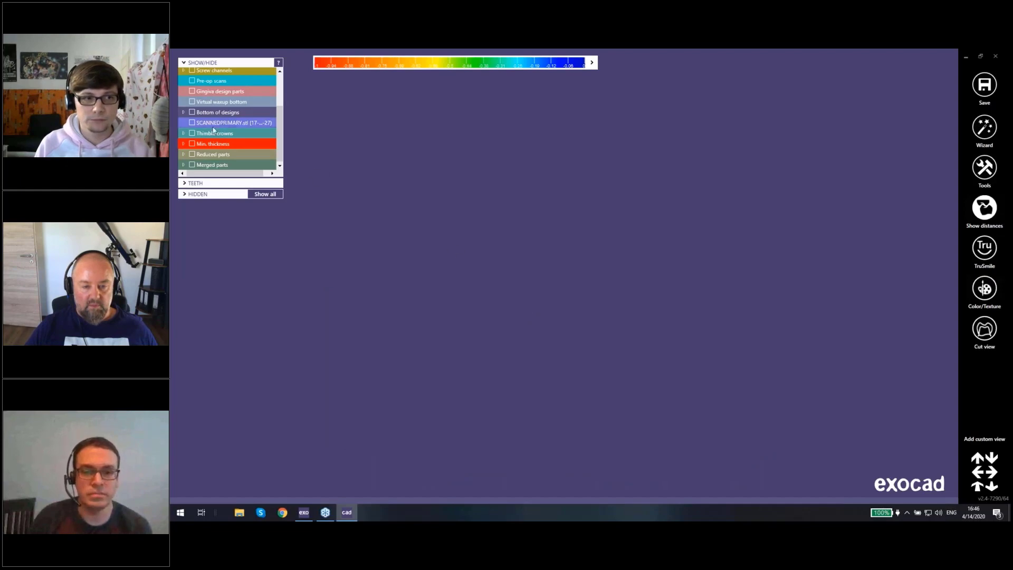
Step: Show the merged parts together with the reduced parts
click(192, 165)
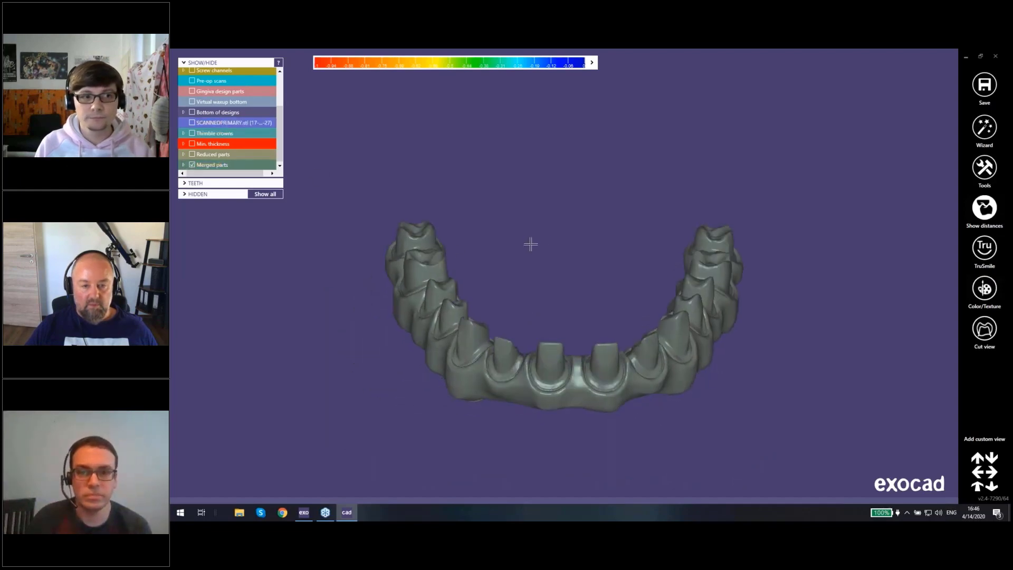
right_drag(726, 275, 723, 217)
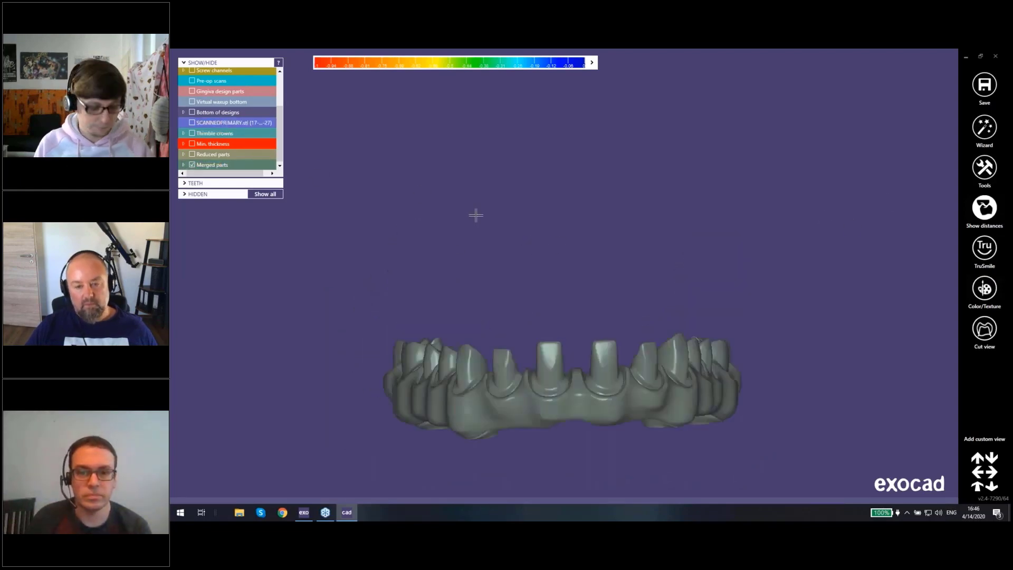
click(191, 154)
right_click(563, 360)
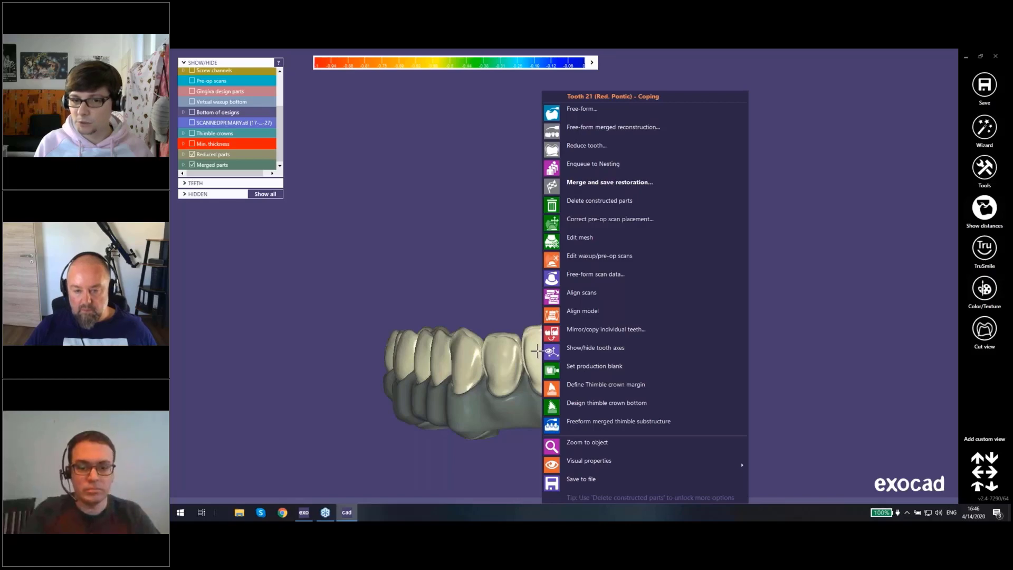
click(481, 244)
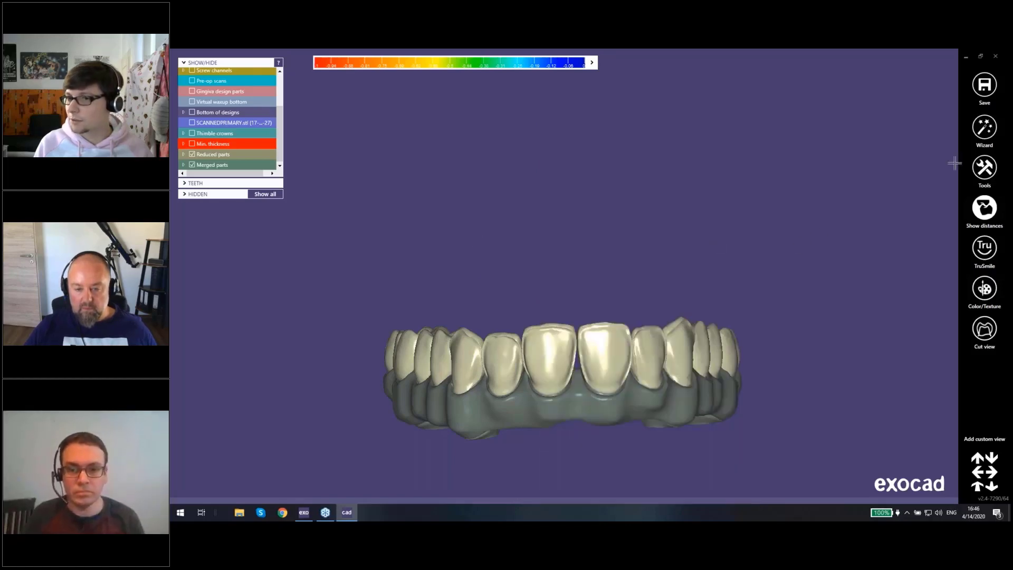
Step: Examine how the reduced crowns fit on the merged substructure from the front and the occlusal side
right_drag(728, 218, 714, 264)
scroll(590, 287, up, 4)
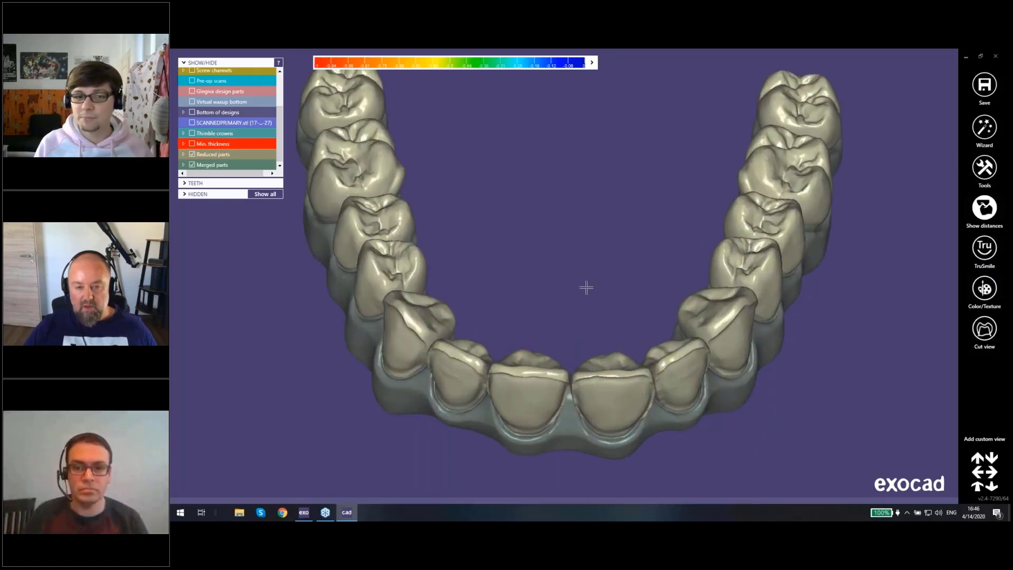
middle_drag(585, 287, 604, 311)
scroll(604, 311, down, 4)
right_drag(610, 298, 610, 294)
middle_drag(610, 294, 615, 280)
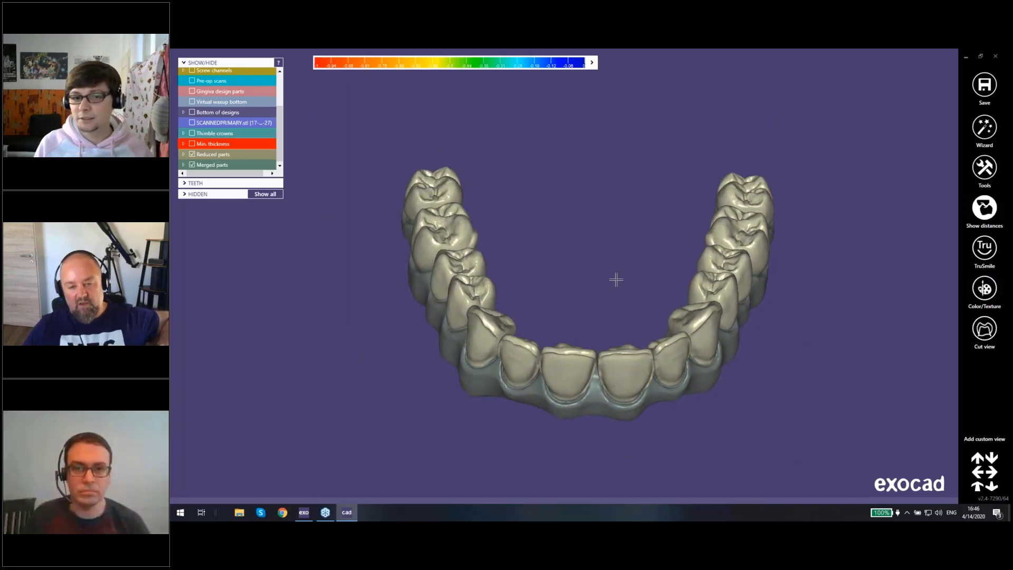
right_drag(615, 280, 597, 298)
middle_drag(598, 298, 609, 284)
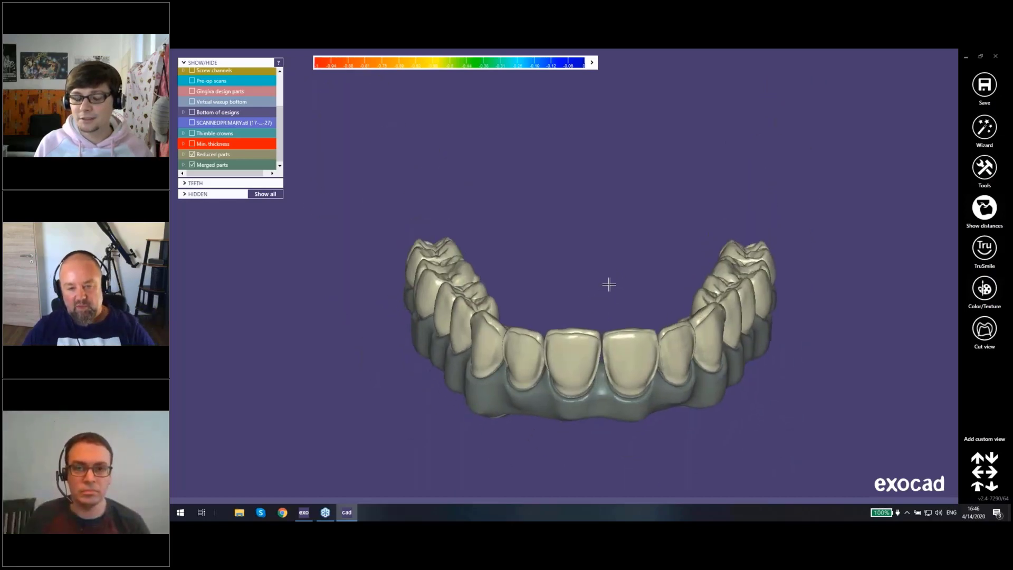
Step: Hide the reduced crown on tooth 21, examine the thimble beneath it, and show the crown again
right_click(574, 324)
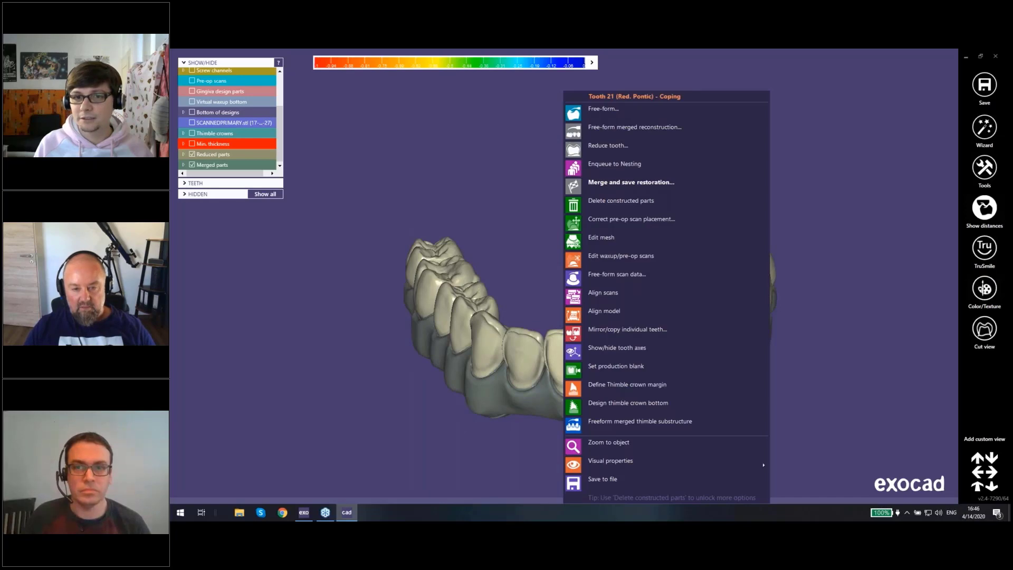
right_click(507, 279)
click(443, 215)
ctrl+click(572, 356)
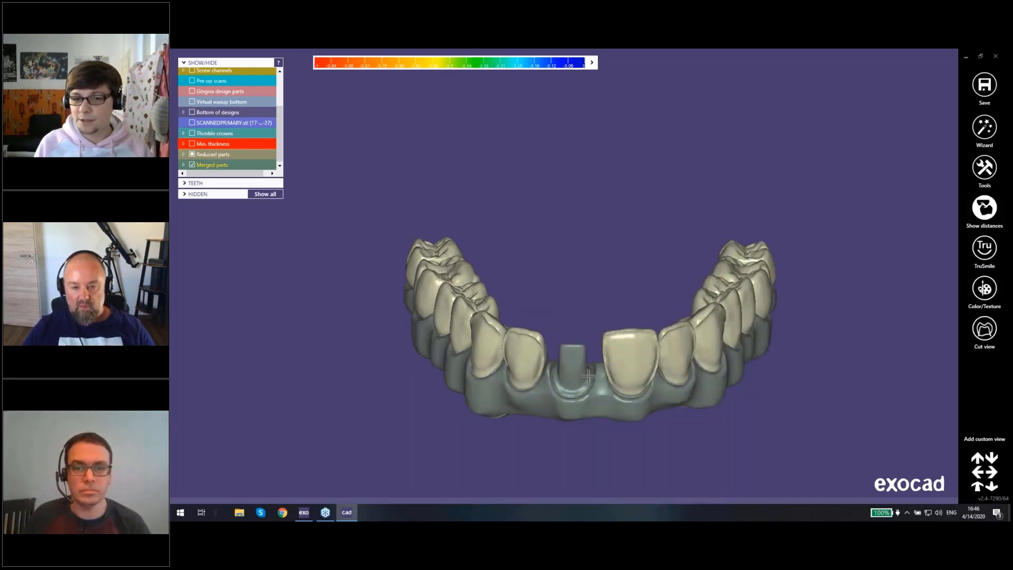
right_drag(590, 359, 546, 354)
scroll(591, 364, up, 4)
ctrl+click(528, 212)
Step: Switch to the project's job definition, check the connector between teeth 14 and 15, and return to the CAD design
right_click(552, 349)
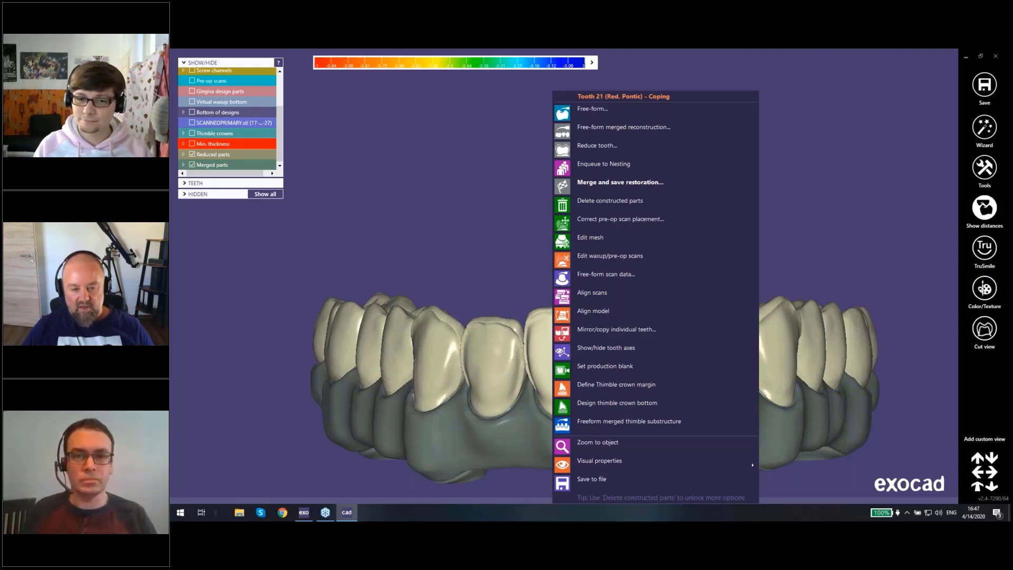
click(303, 511)
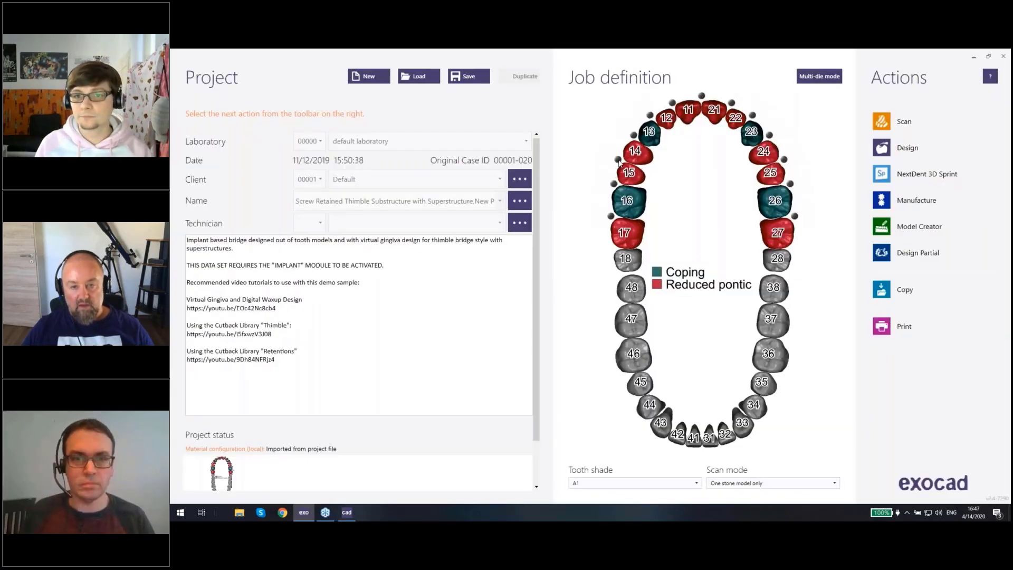
click(618, 159)
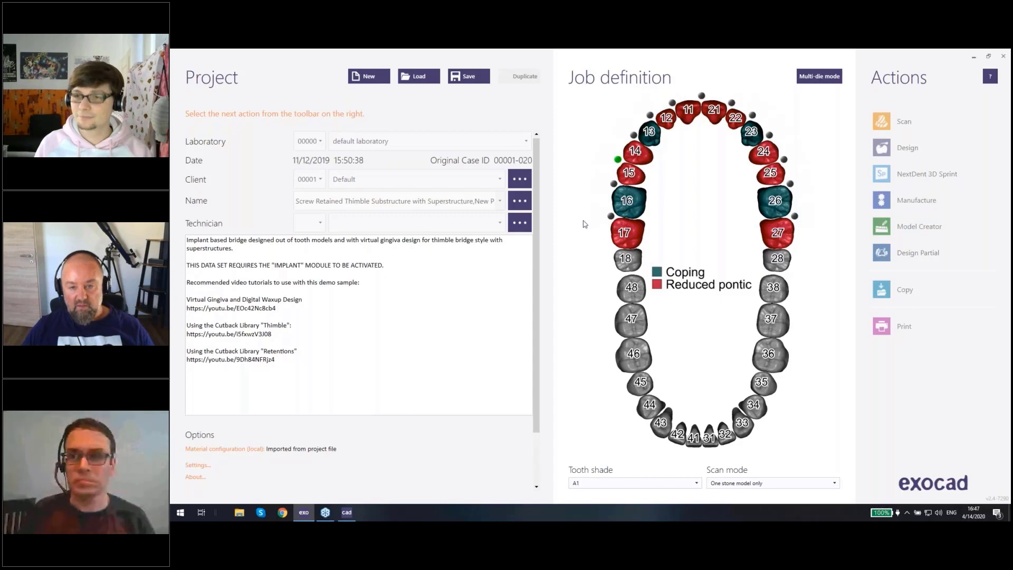
click(618, 161)
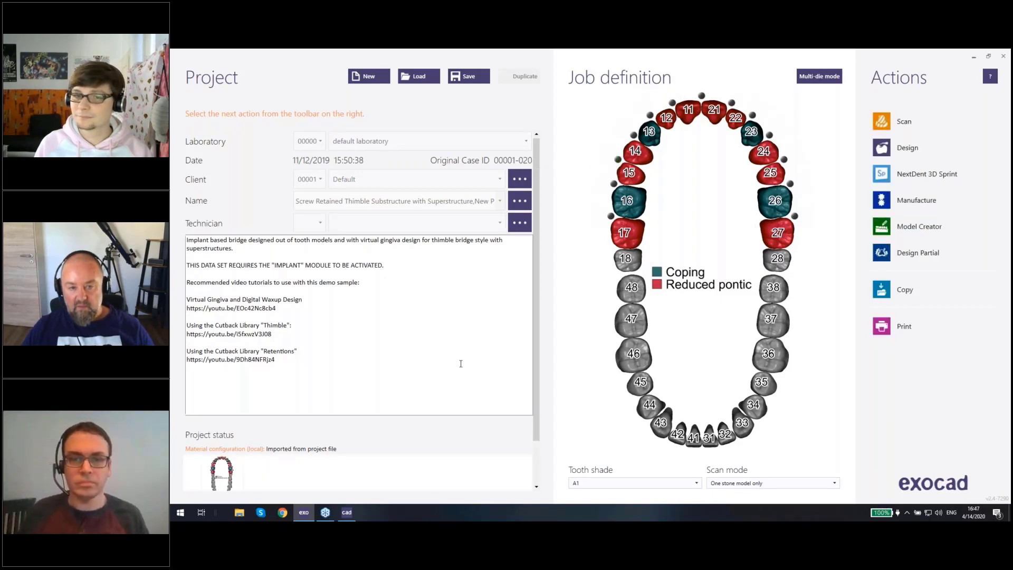
click(347, 511)
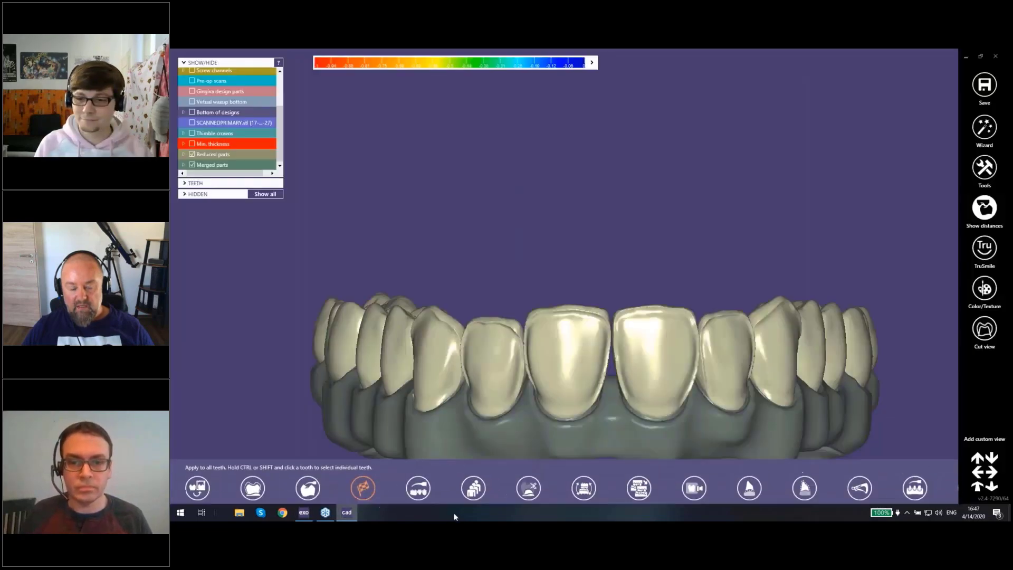
Step: Review the available expert mode tools and the options for the reduced crown on tooth 17
mouse_move(493, 504)
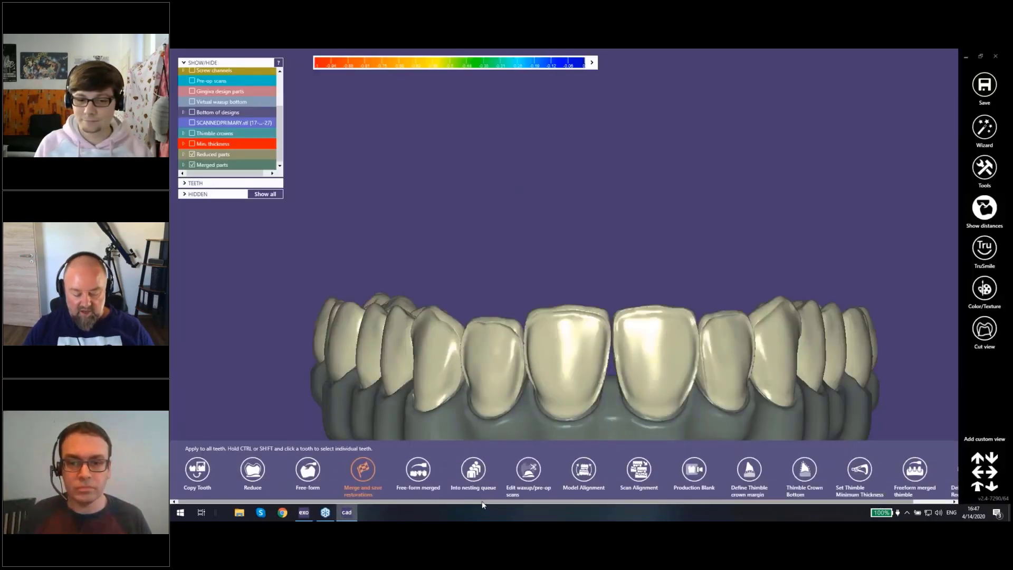
right_drag(648, 254, 676, 324)
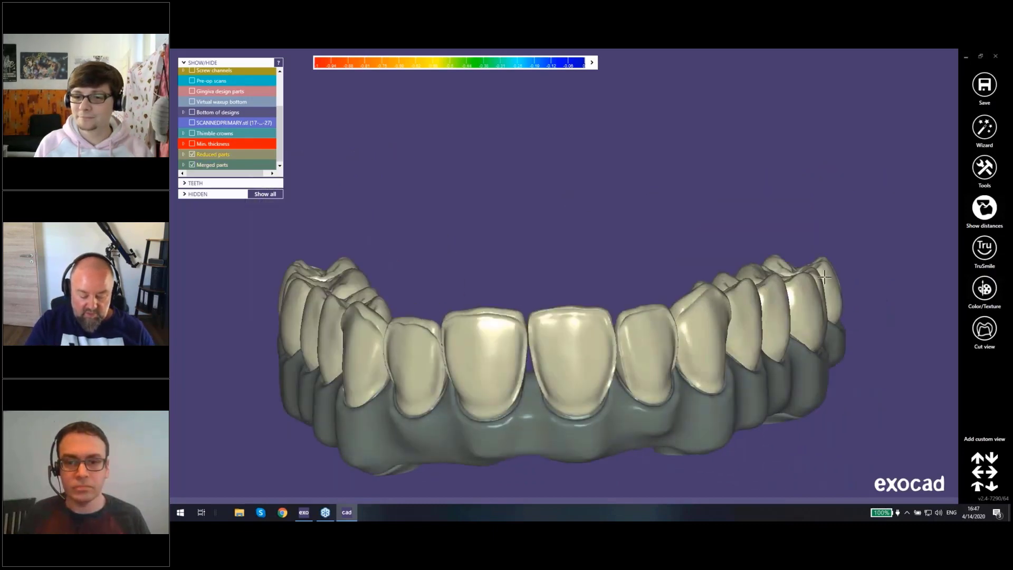
right_click(826, 276)
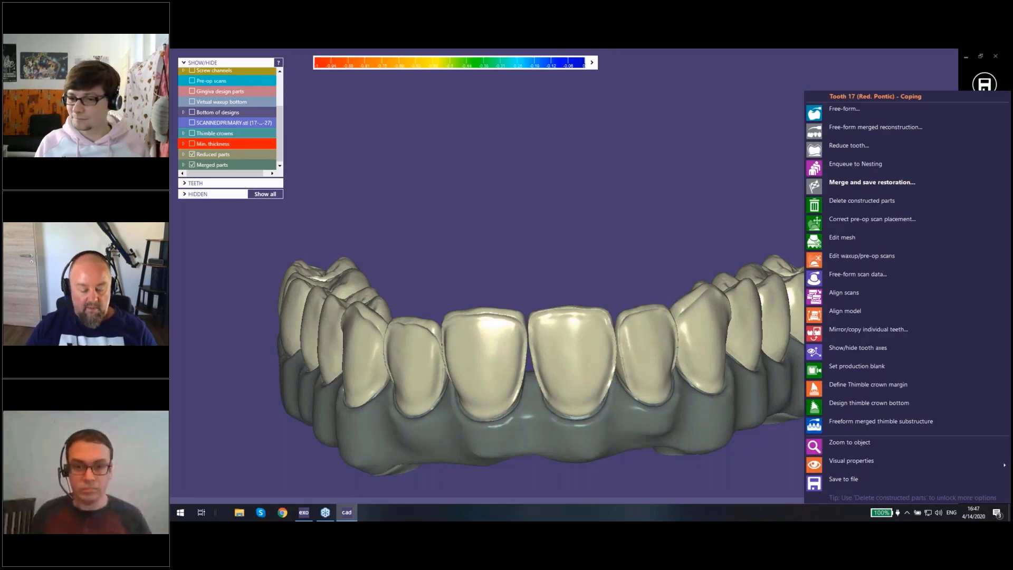
Step: Examine the assembled bridge from the front at shallow and steep angles, checking the anterior crown margins
middle_drag(547, 240, 601, 199)
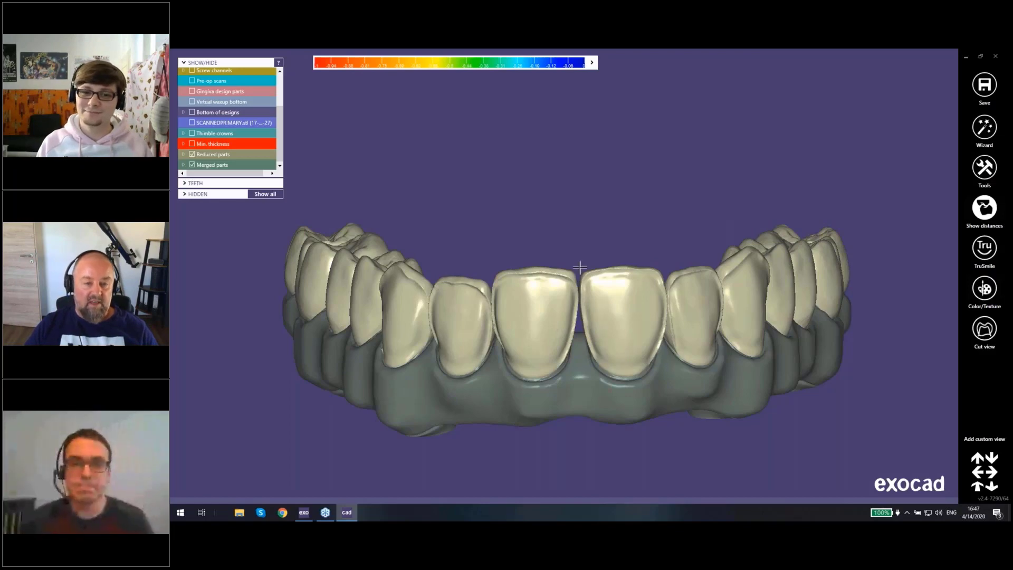
middle_drag(580, 246, 587, 228)
right_drag(587, 228, 592, 221)
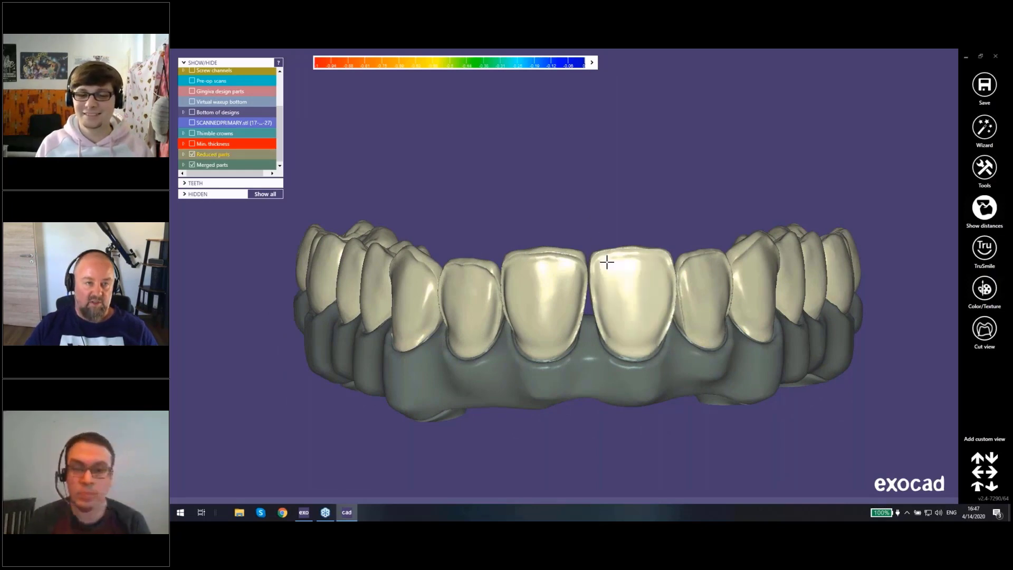
right_drag(608, 263, 615, 260)
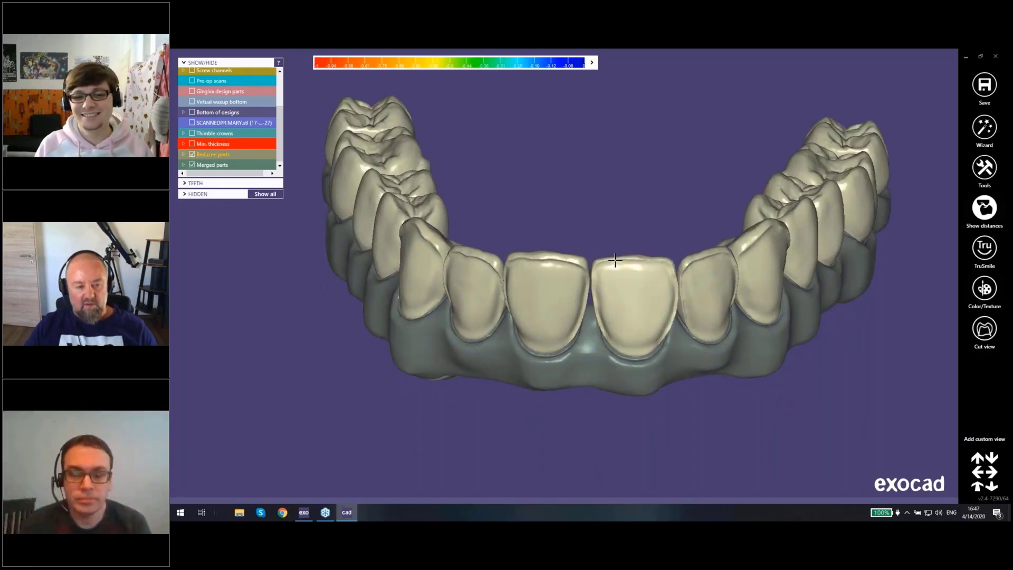
mouse_move(601, 498)
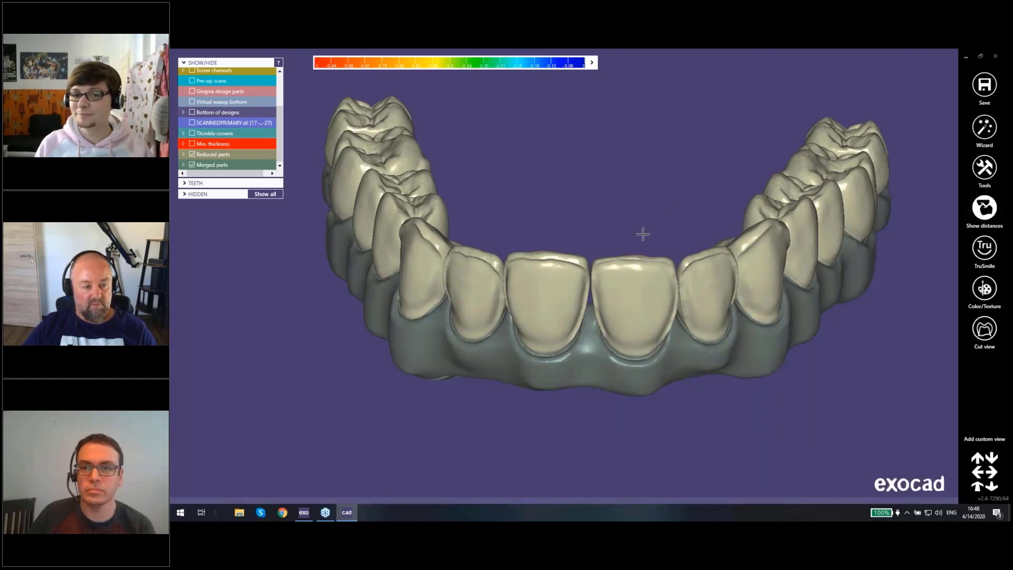
right_drag(641, 229, 641, 229)
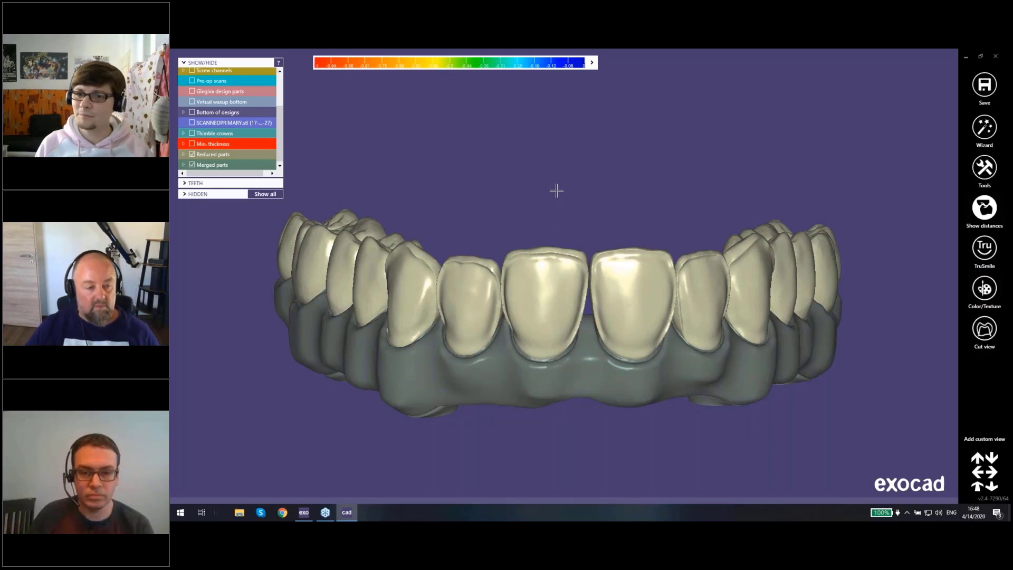
right_drag(556, 191, 558, 265)
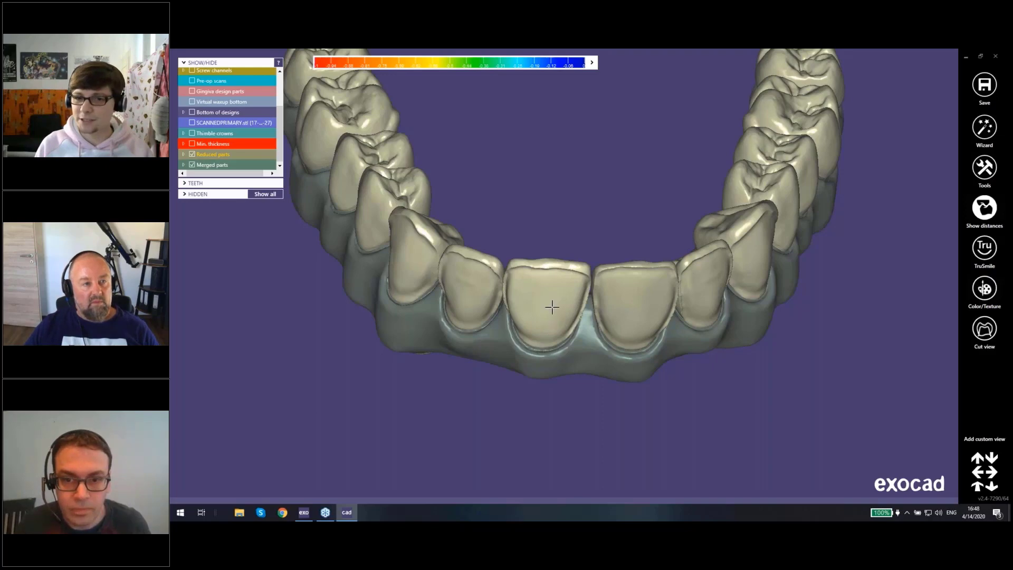
middle_drag(560, 303, 565, 276)
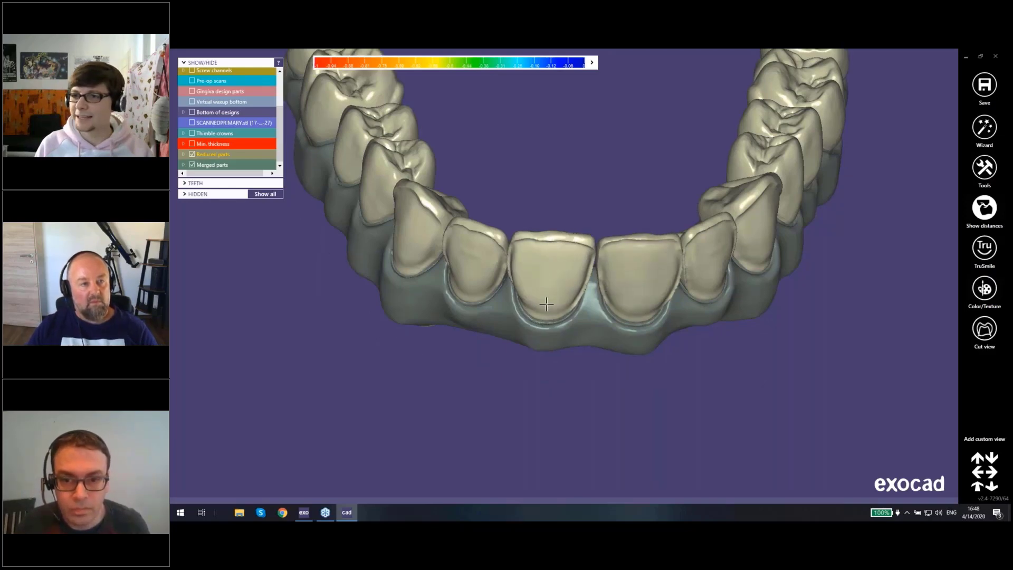
right_drag(546, 303, 546, 298)
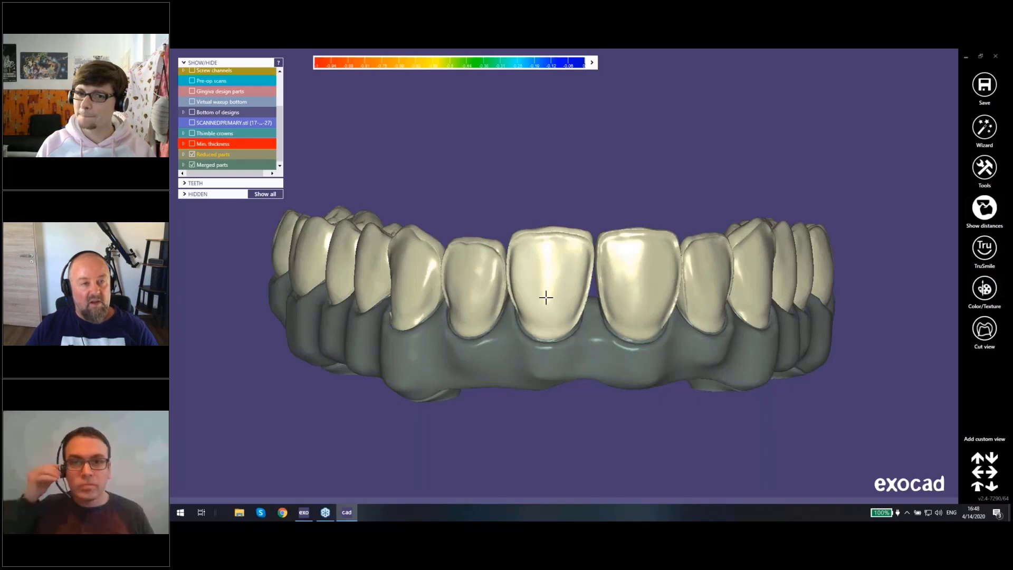
Step: Hide the reduced crowns on teeth 21, 11, 12, 13, 14 and 15 to expose the thimbles beneath
ctrl+click(550, 259)
right_drag(551, 253, 583, 288)
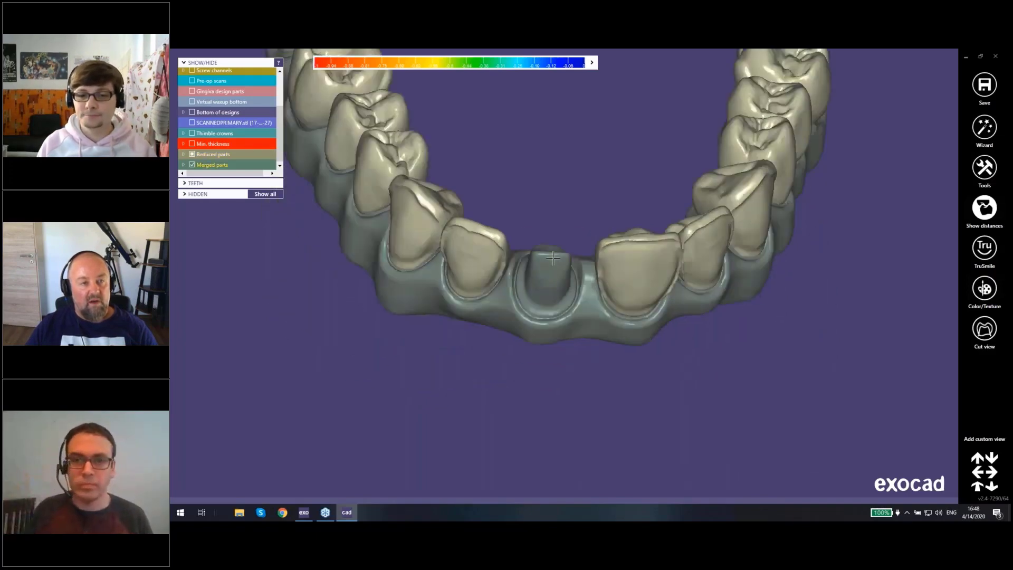
ctrl+click(652, 268)
ctrl+click(695, 238)
ctrl+click(740, 196)
ctrl+click(759, 154)
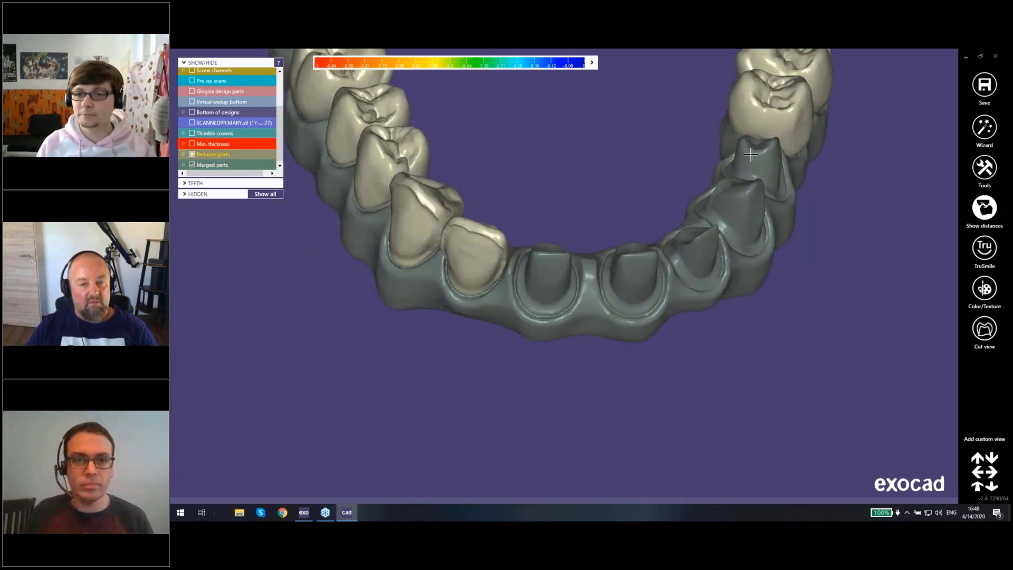
ctrl+click(770, 116)
Step: Examine the exposed thimbles and the screw access hole at tooth 13 from the front and the occlusal side
right_drag(711, 139, 714, 238)
right_drag(751, 273, 738, 217)
scroll(732, 259, up, 3)
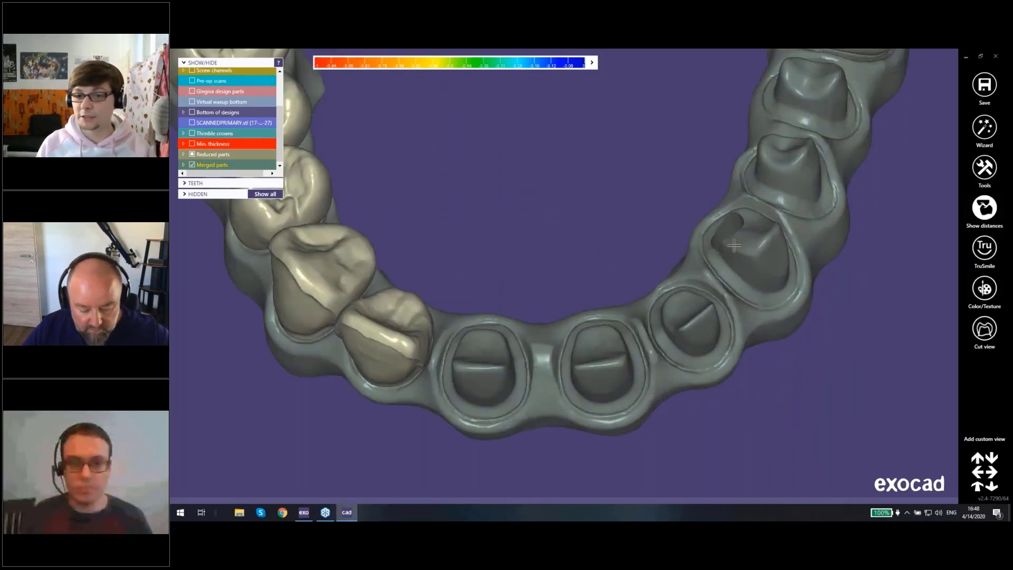
right_drag(732, 263, 731, 231)
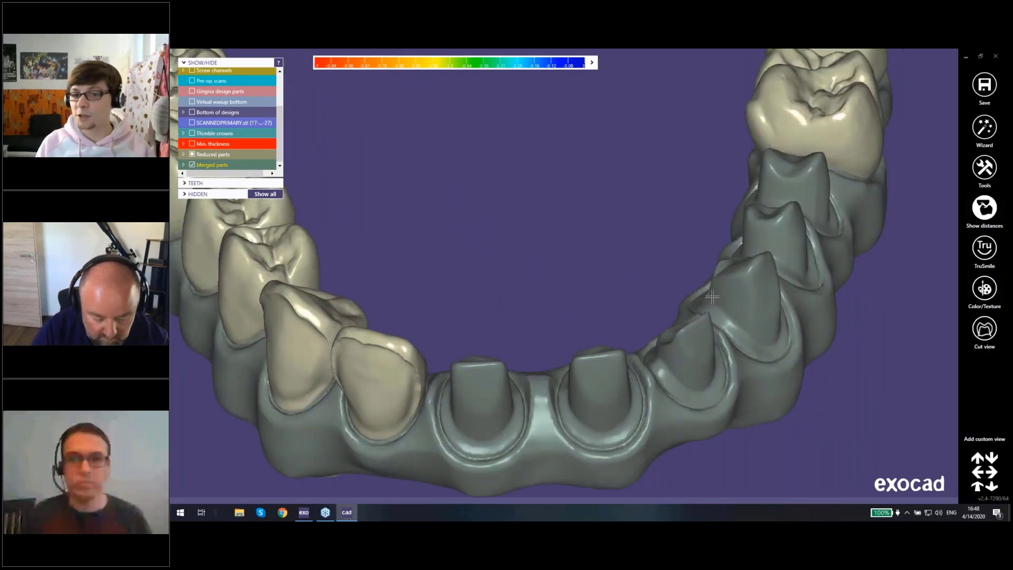
right_drag(713, 296, 778, 264)
scroll(777, 264, down, 6)
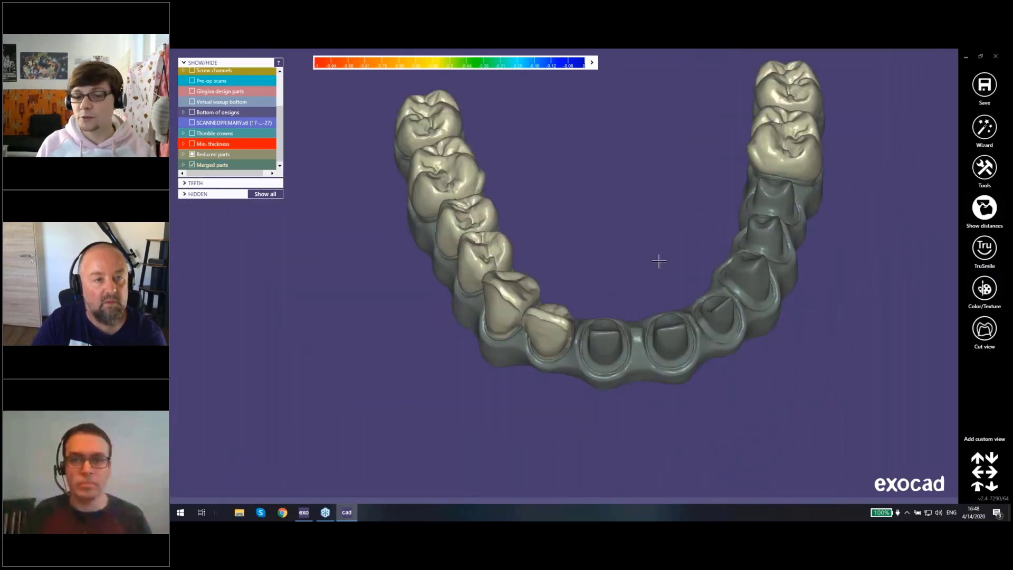
right_drag(657, 260, 574, 299)
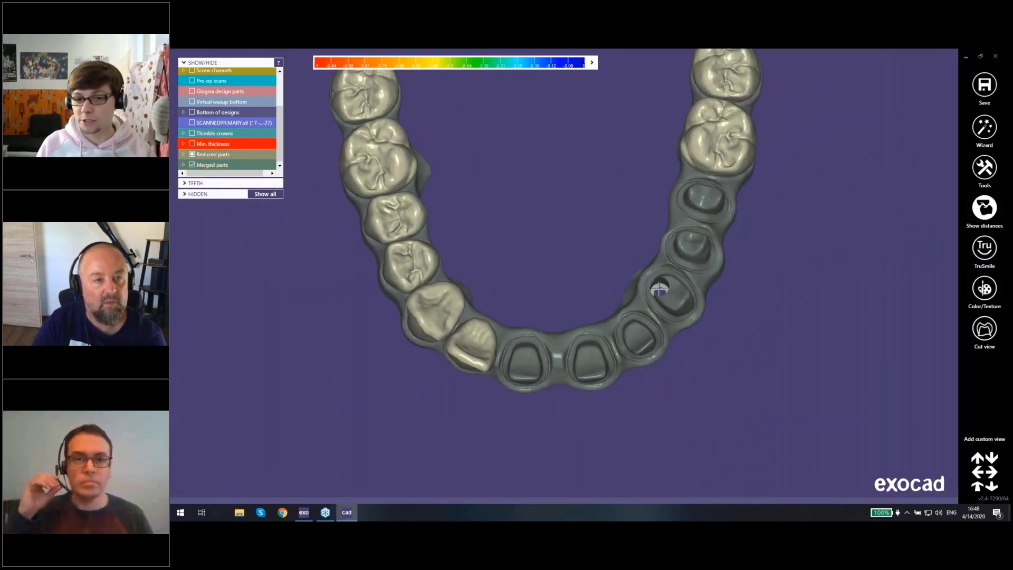
Step: Edit the mesh of the merged thimble substructure, deleting the area around the screw access hole at tooth 13
right_click(673, 270)
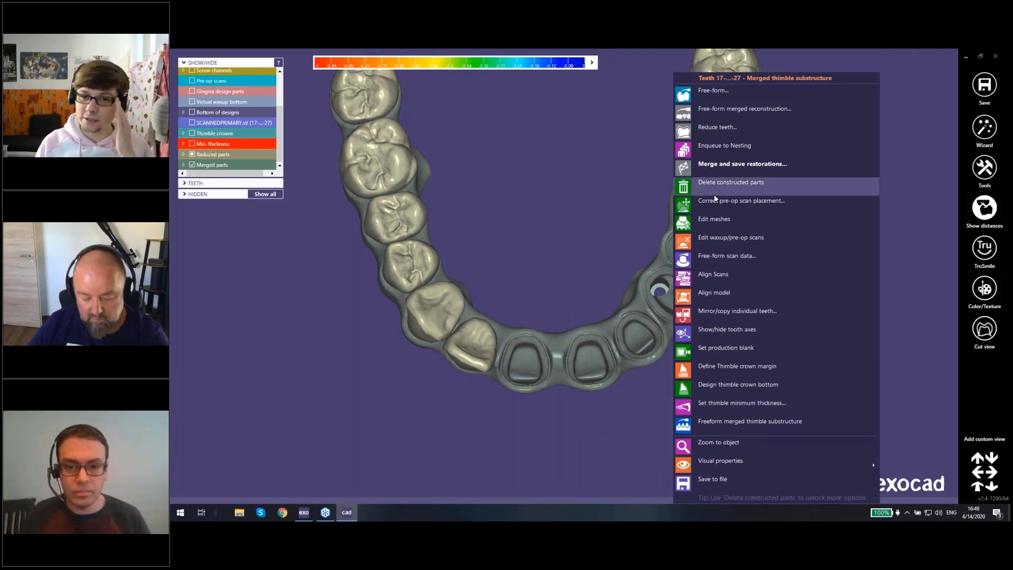
click(720, 217)
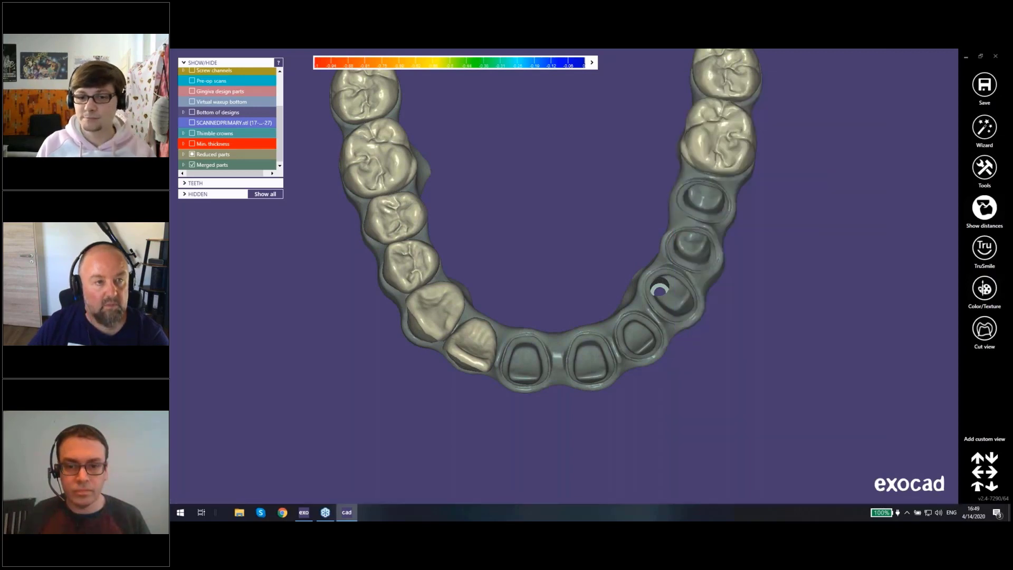
scroll(691, 285, up, 5)
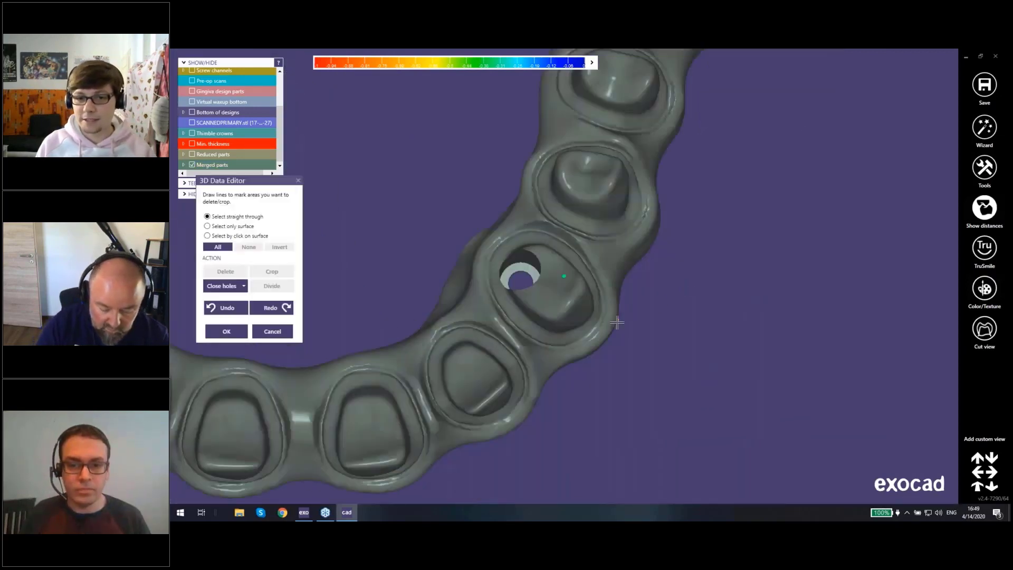
scroll(514, 249, up, 3)
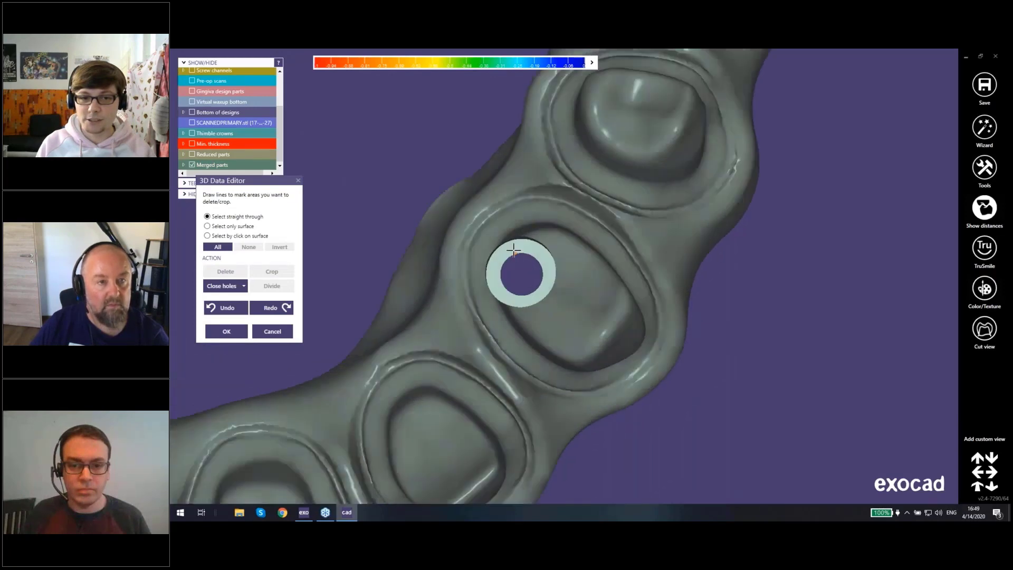
right_drag(513, 250, 496, 263)
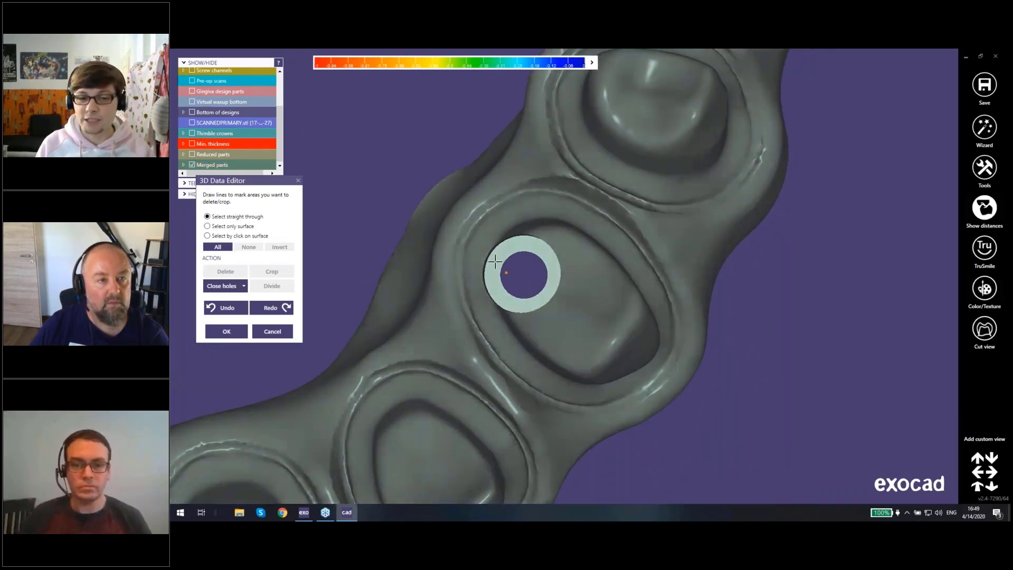
mouse_move(484, 252)
mouse_down()
mouse_move(488, 301)
mouse_move(514, 315)
mouse_move(549, 305)
mouse_move(565, 258)
mouse_move(526, 228)
mouse_move(484, 253)
mouse_up()
double_click(475, 279)
right_drag(472, 281, 478, 256)
click(226, 271)
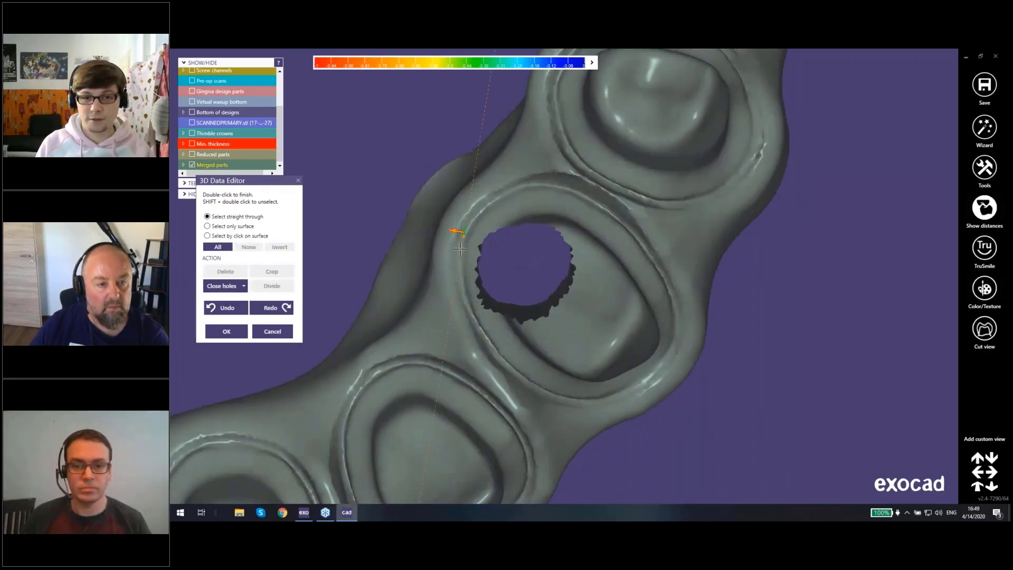
Step: Select the surface surrounding the opening at tooth 13, close the hole, and inspect the filled area
mouse_move(460, 248)
mouse_down()
mouse_move(566, 332)
mouse_move(555, 208)
mouse_move(468, 222)
mouse_up()
double_click(467, 224)
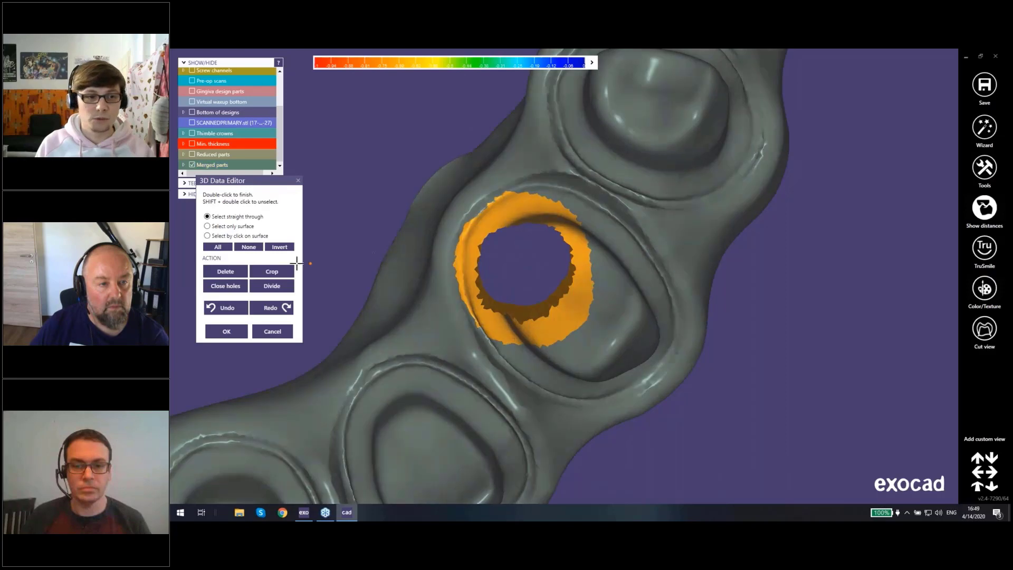
click(225, 285)
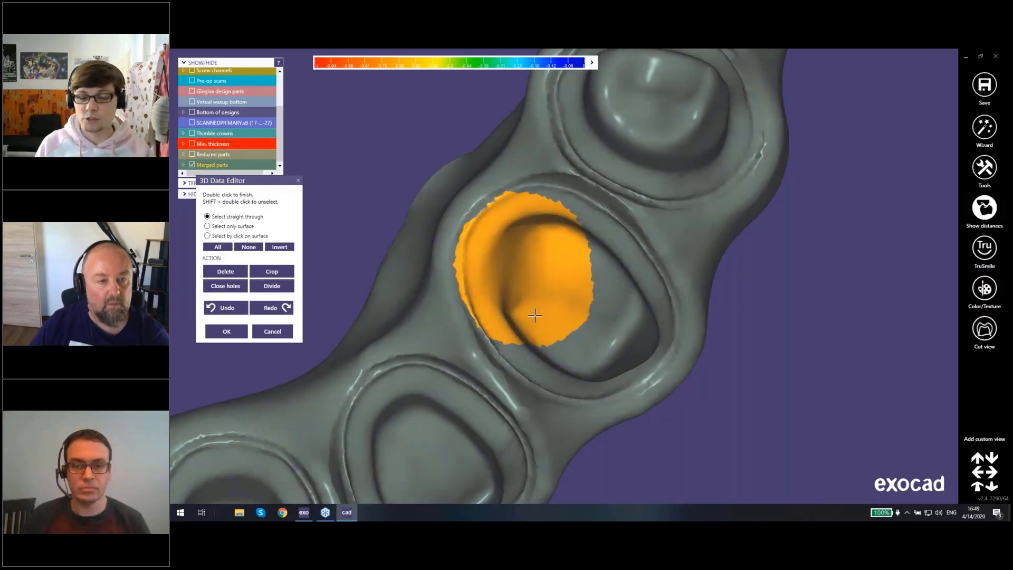
right_drag(535, 315, 530, 320)
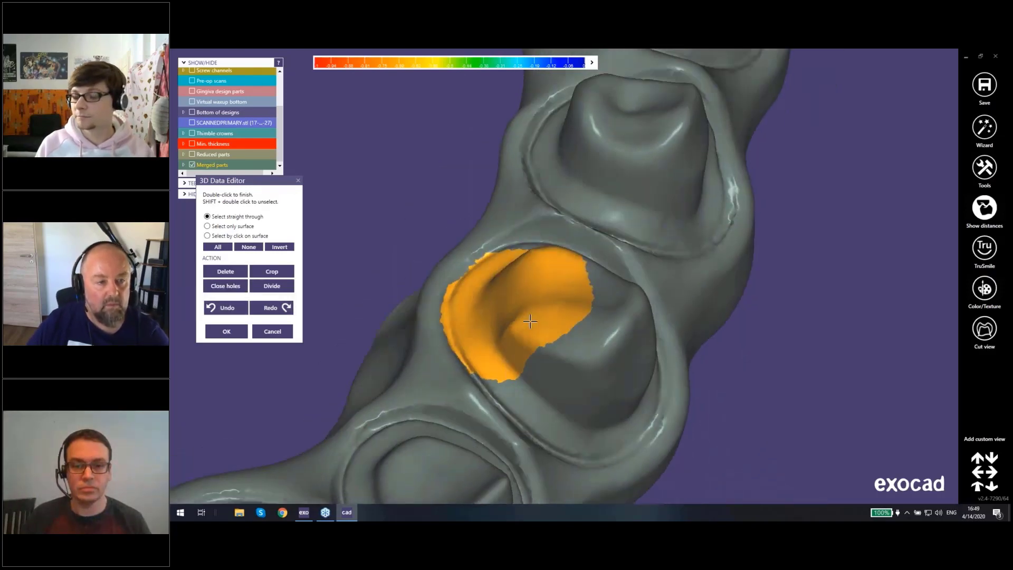
scroll(530, 321, down, 10)
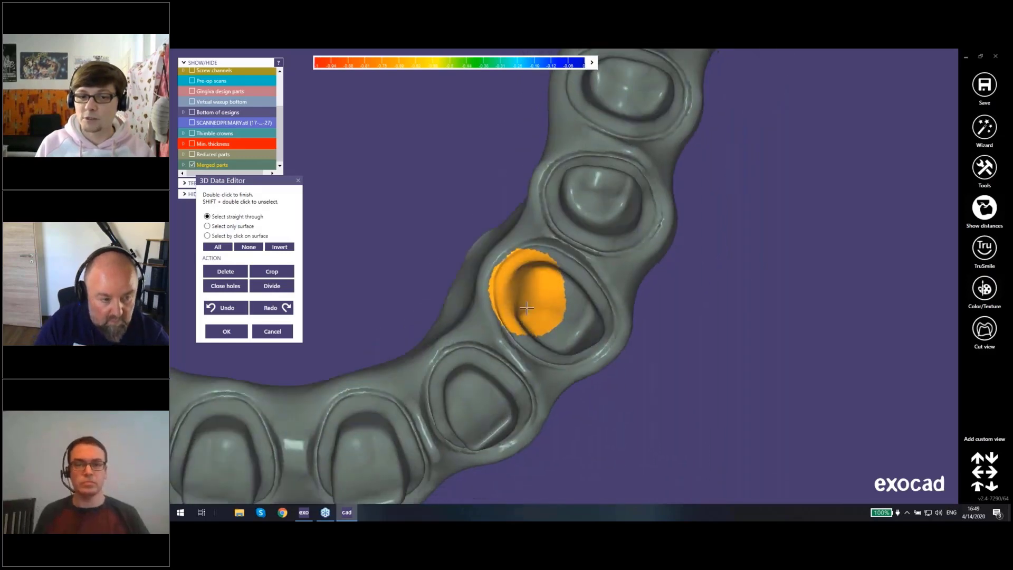
scroll(542, 299, down, 3)
right_drag(416, 211, 419, 223)
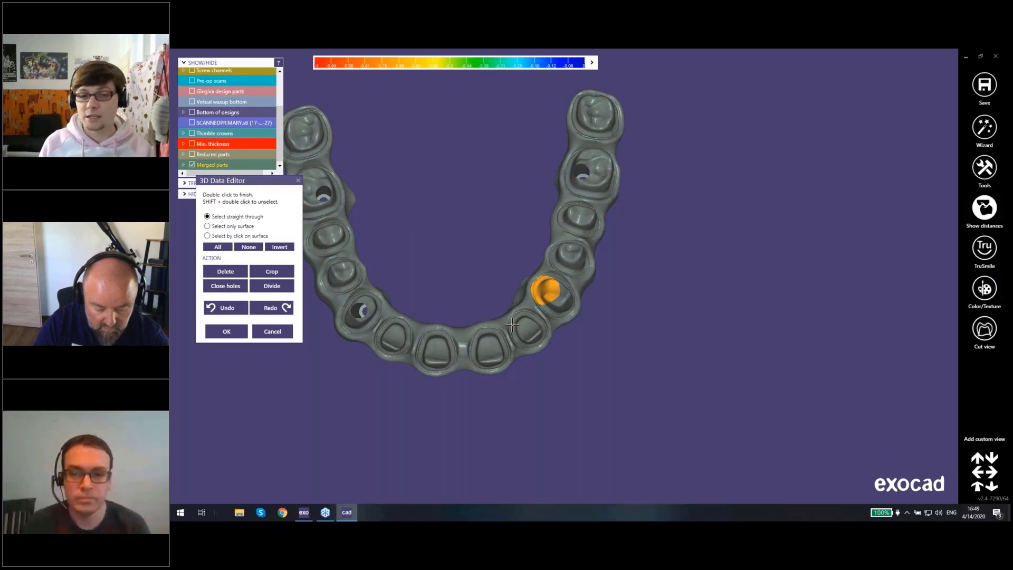
Step: Cancel the mesh editing and examine the exposed thimbles and merged substructure from the front and obliquely from above
click(279, 336)
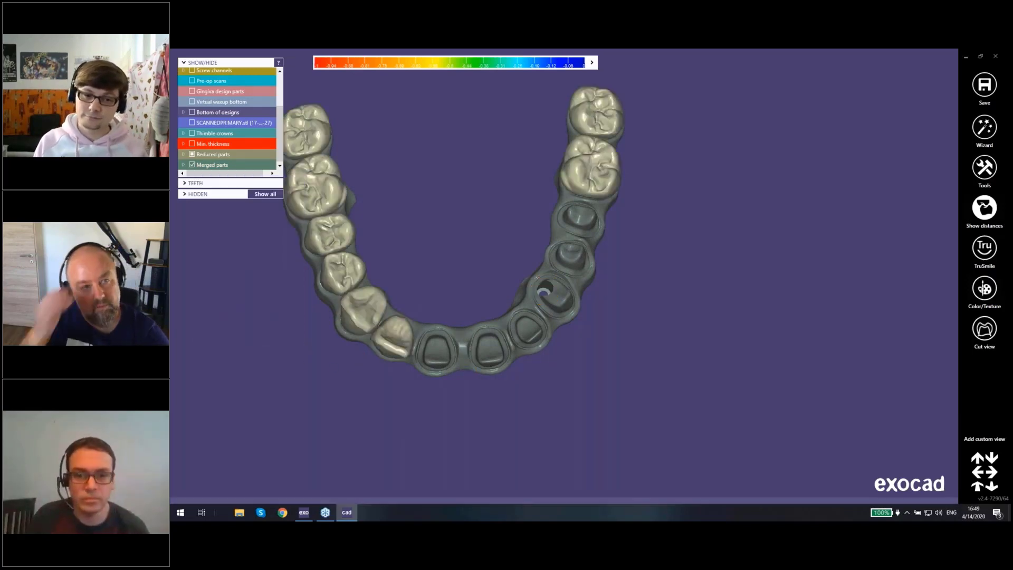
right_drag(489, 347, 539, 270)
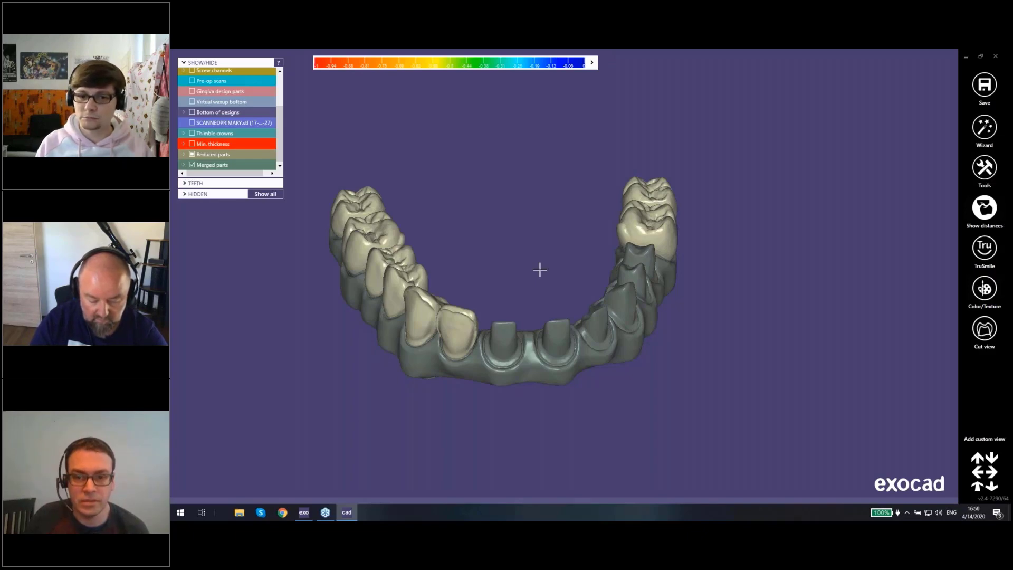
scroll(540, 270, up, 5)
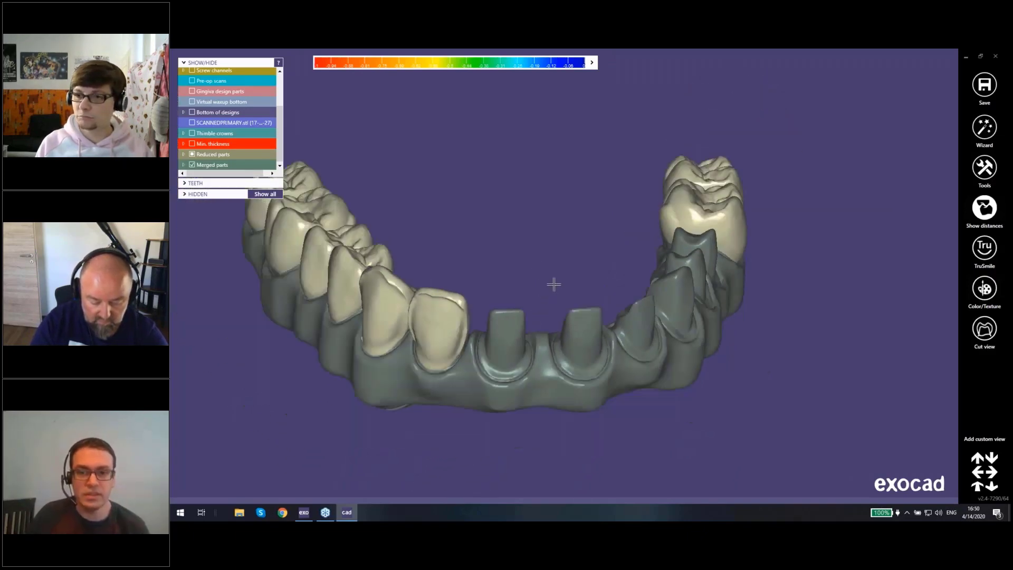
right_drag(554, 284, 546, 294)
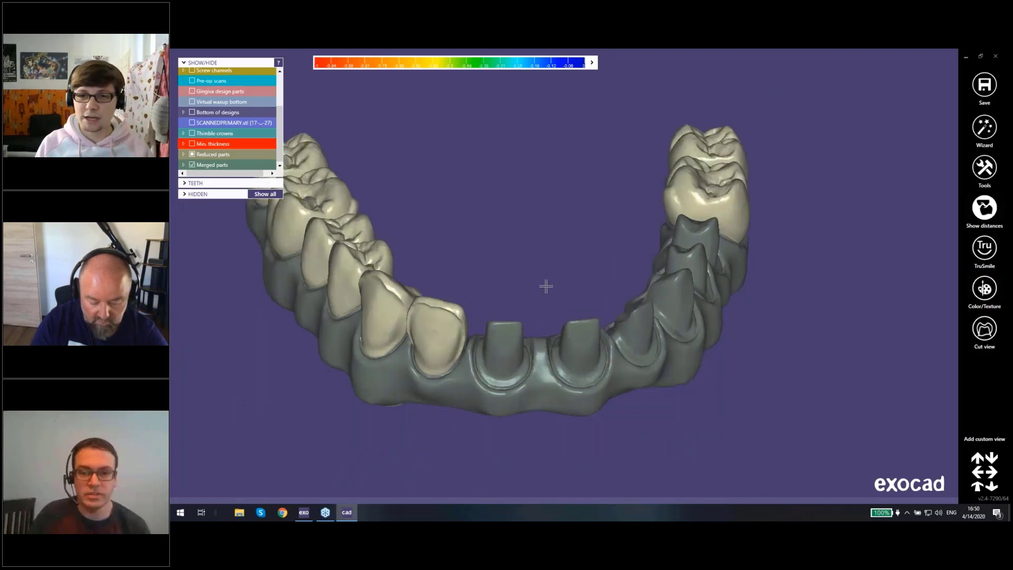
right_drag(546, 304, 546, 304)
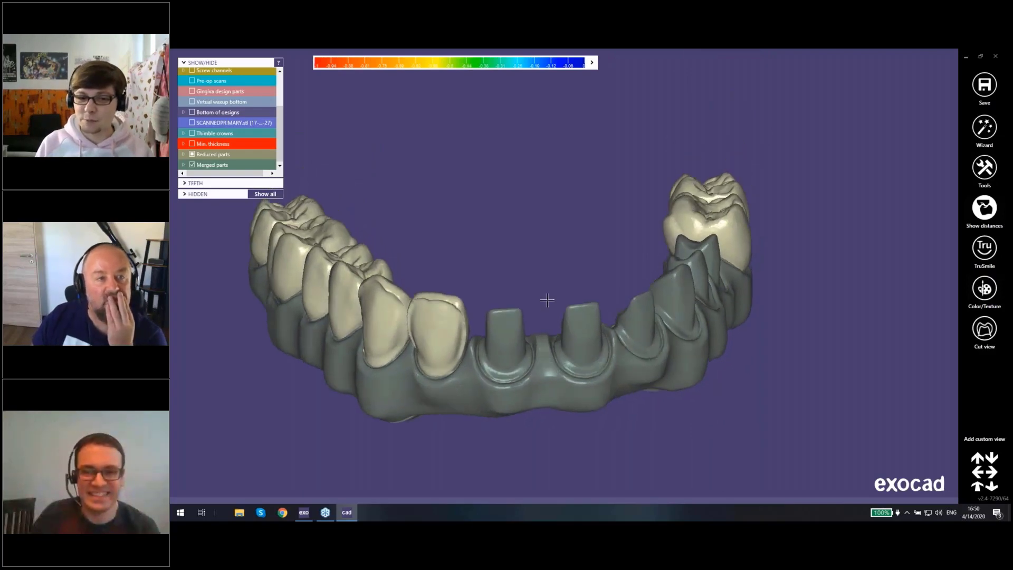
scroll(545, 304, up, 3)
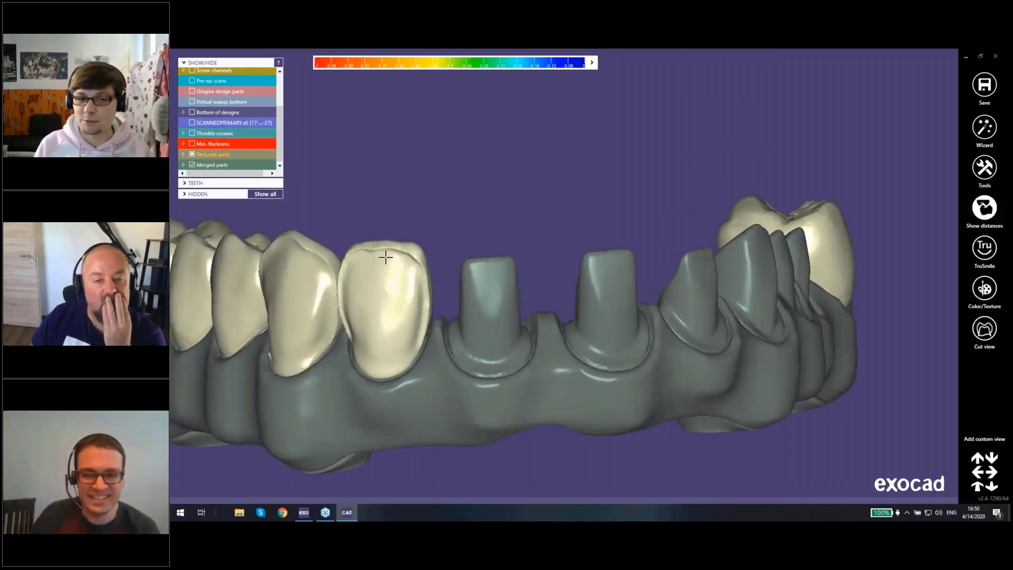
scroll(391, 305, down, 3)
right_drag(470, 339, 469, 339)
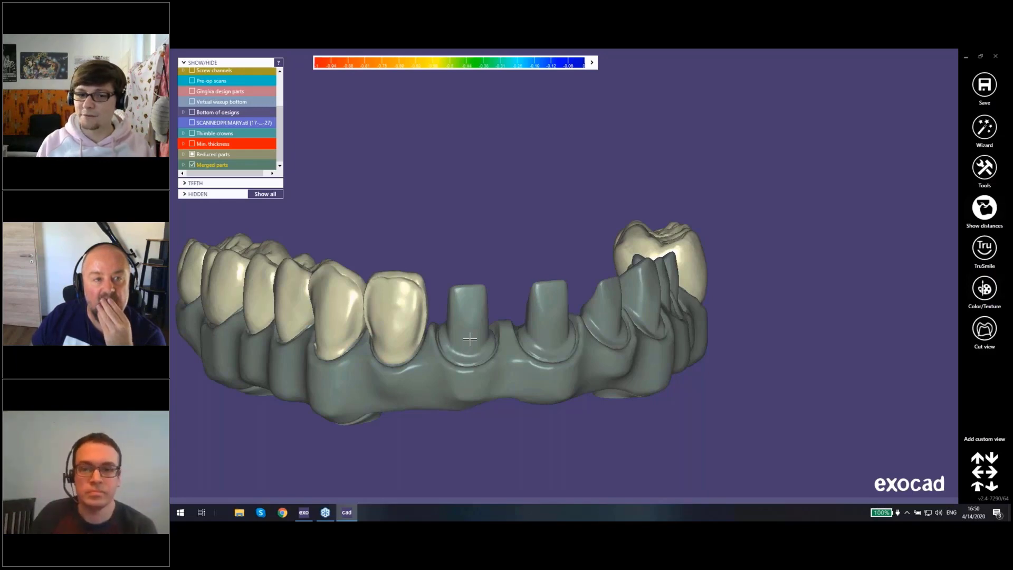
right_drag(499, 350, 547, 311)
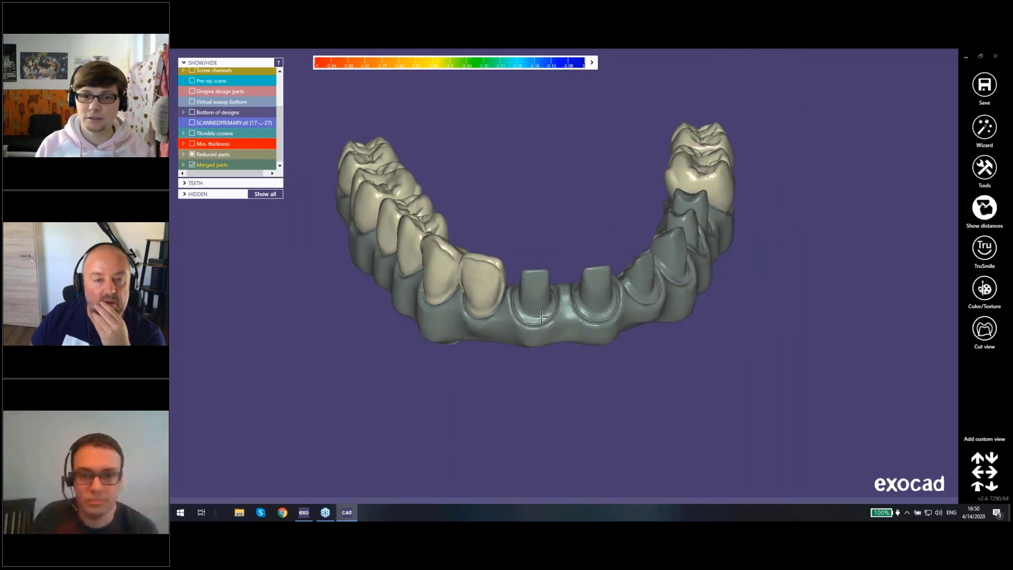
scroll(547, 311, up, 4)
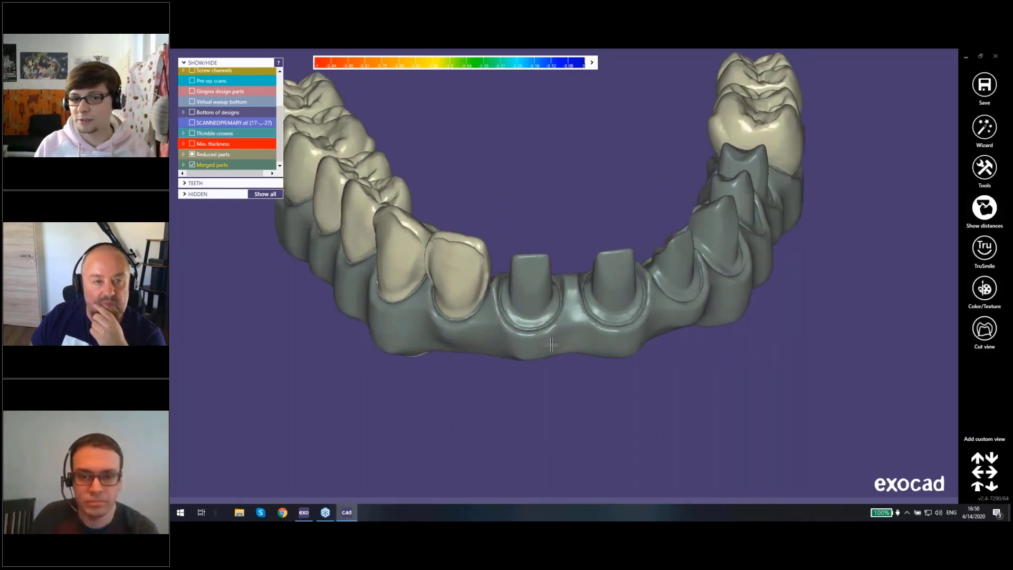
middle_drag(552, 344, 543, 387)
right_drag(543, 364, 578, 281)
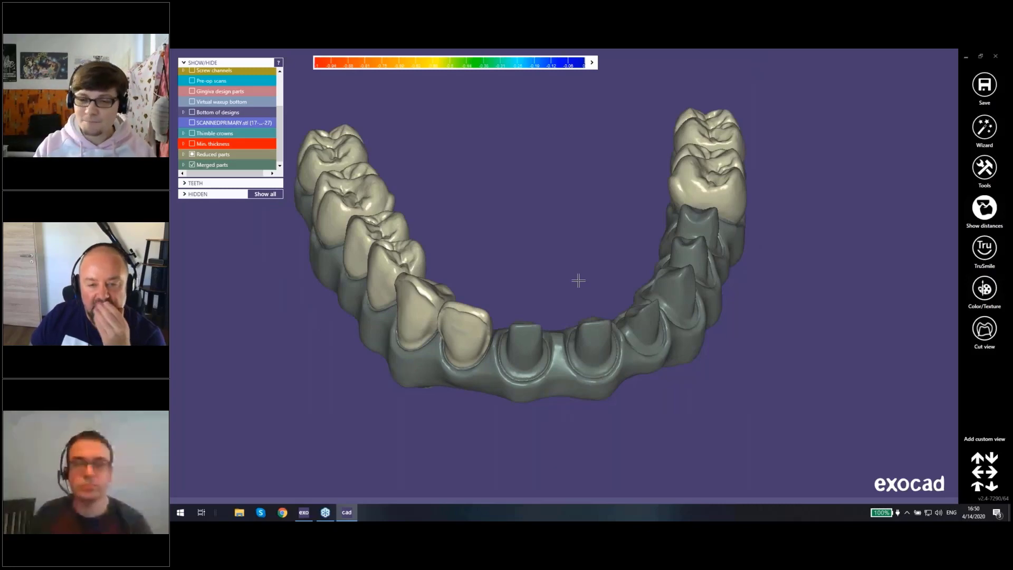
scroll(579, 281, up, 4)
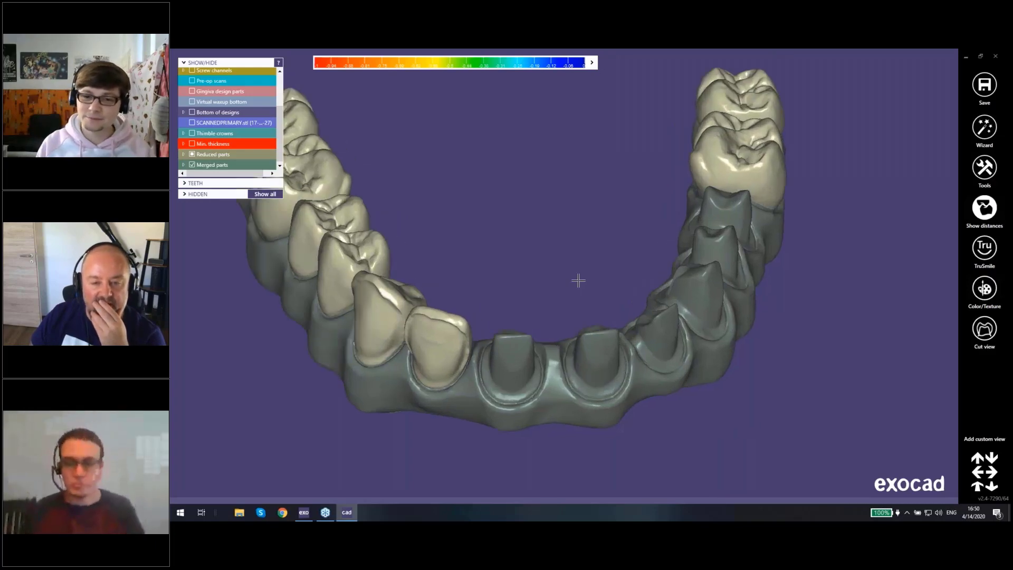
right_drag(579, 280, 598, 338)
middle_drag(598, 339, 566, 278)
right_drag(566, 278, 619, 323)
scroll(619, 323, down, 2)
right_drag(563, 335, 589, 311)
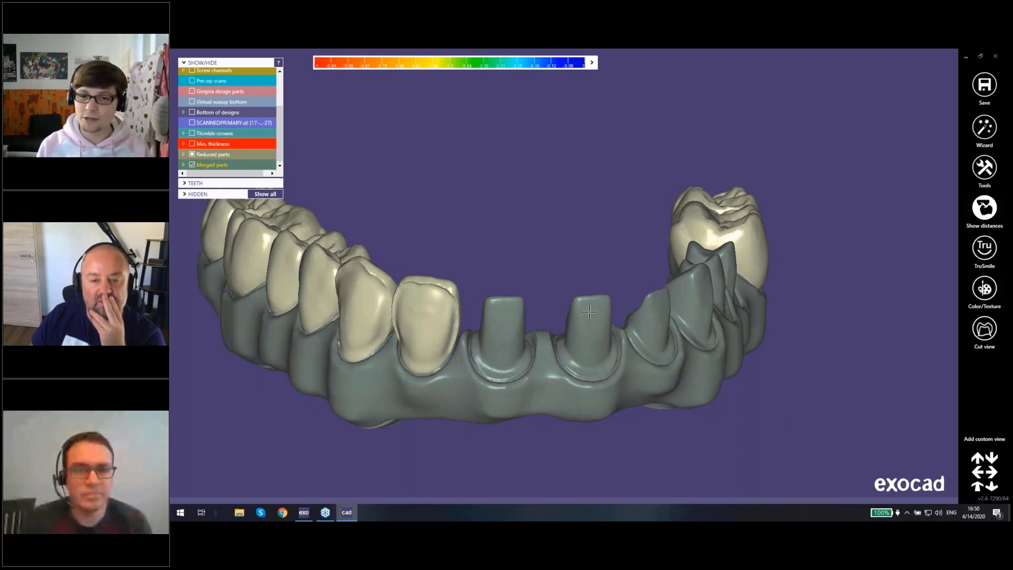
scroll(589, 312, up, 4)
right_drag(596, 309, 577, 280)
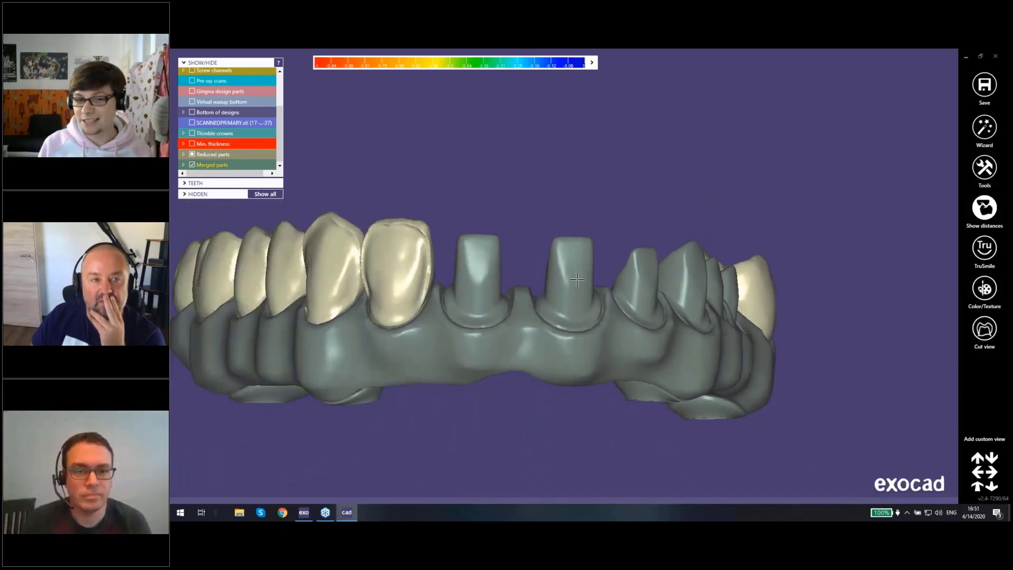
Step: Check tooth 17's work type, material and options in the exocad project window, and return to the CAD design to examine the substructure
click(306, 513)
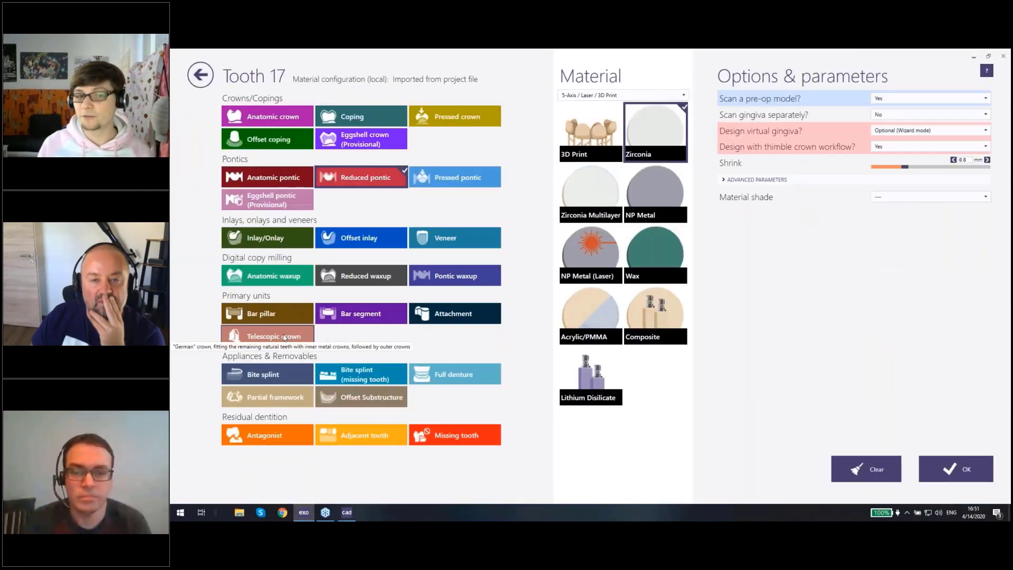
click(200, 75)
click(346, 512)
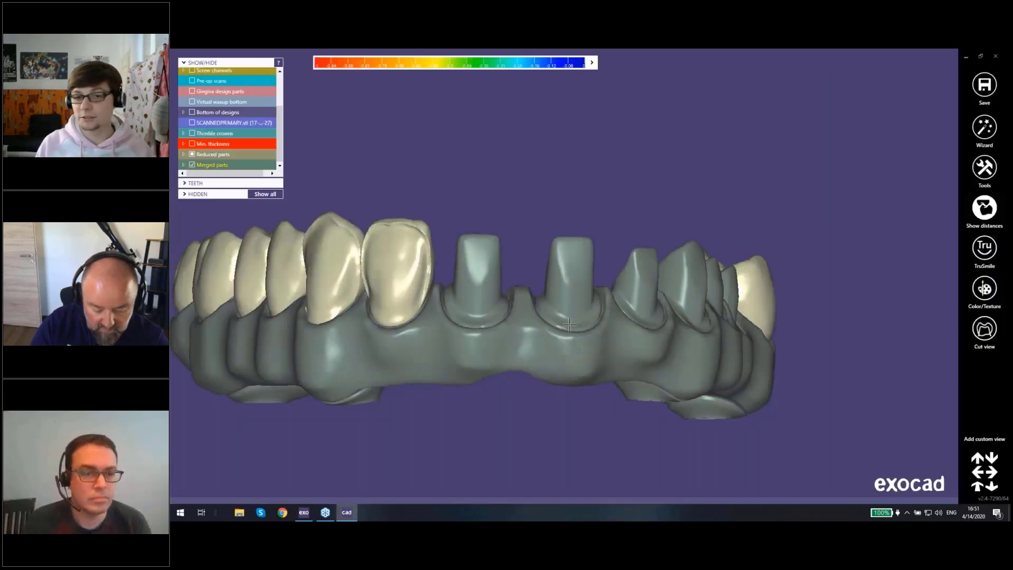
right_drag(502, 296, 588, 313)
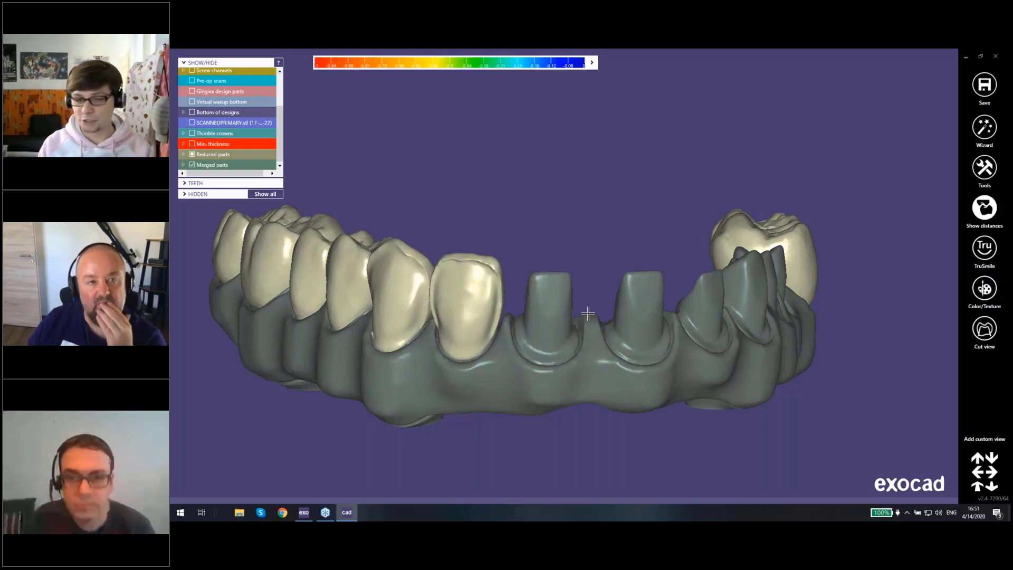
right_drag(588, 313, 577, 370)
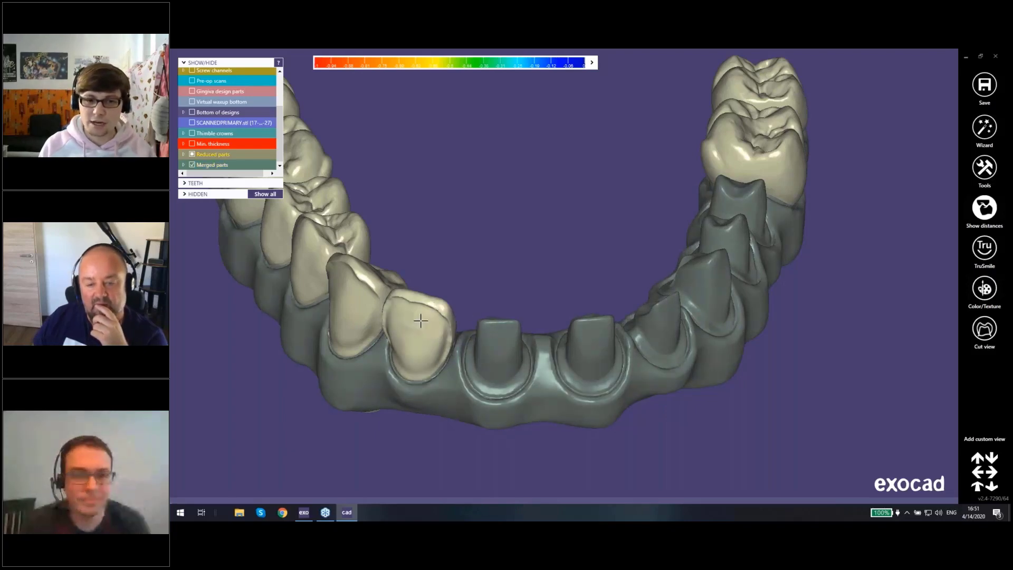
right_drag(420, 320, 420, 297)
right_drag(430, 238, 432, 299)
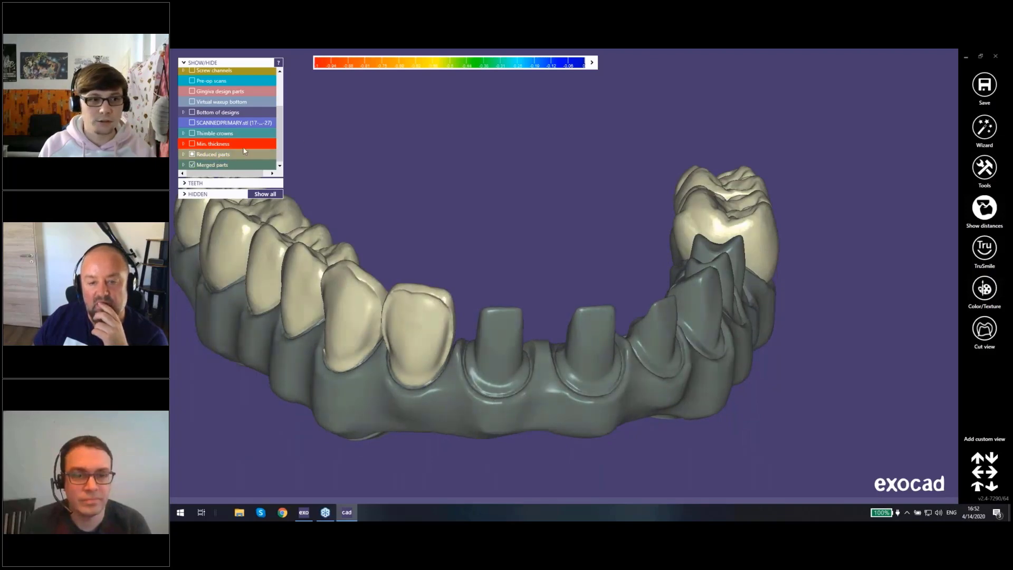
Step: List the individual merged parts and undo the hiding of the reduced crowns to show them all
click(183, 164)
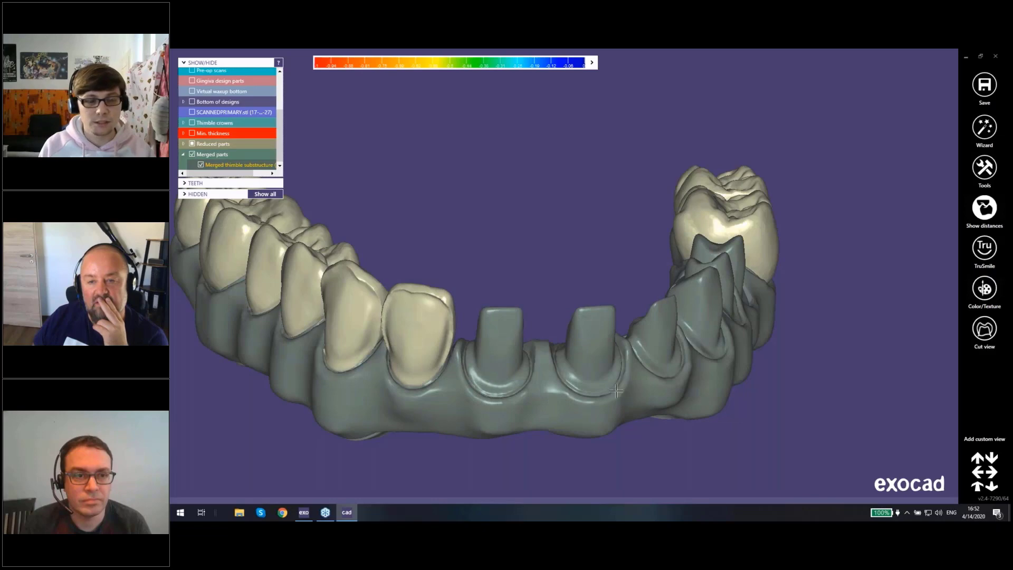
right_drag(723, 362, 497, 211)
key(ctrl+z)
key(ctrl+z)
key(ctrl+z)
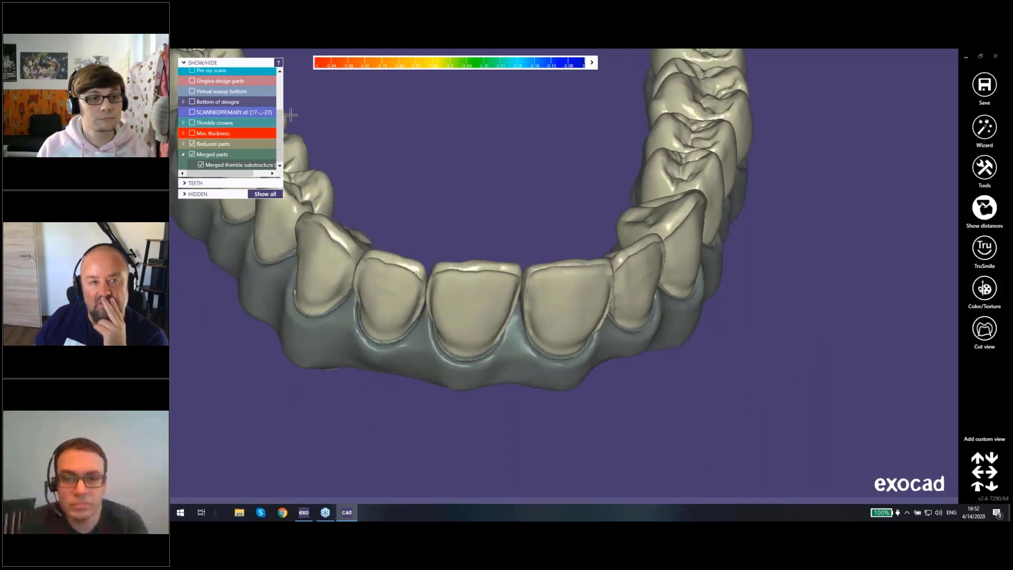
Step: Delete the merged thimble substructure of teeth 17 to 27, limiting the deletion to merged parts
right_click(424, 297)
right_click(372, 276)
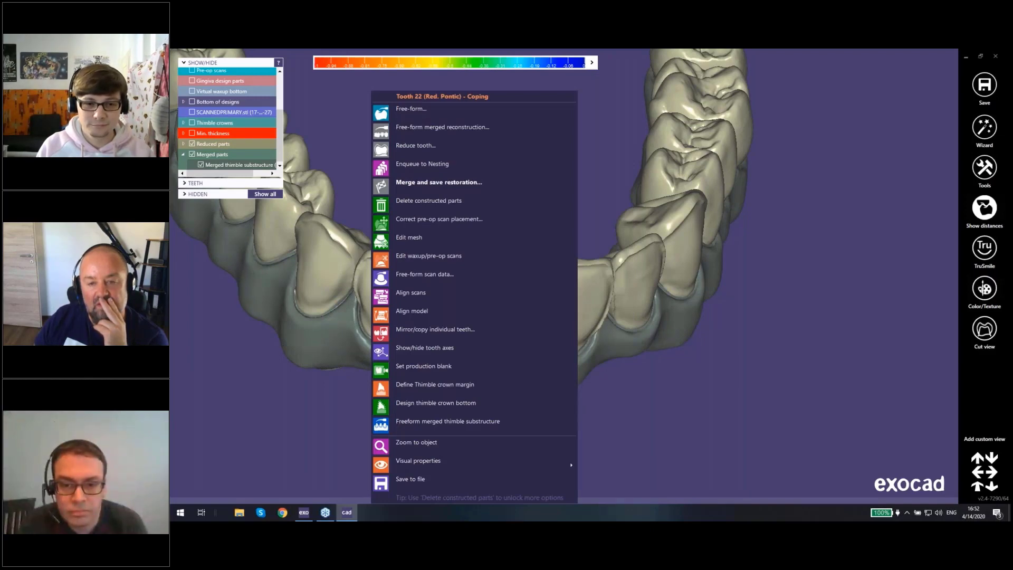
click(778, 351)
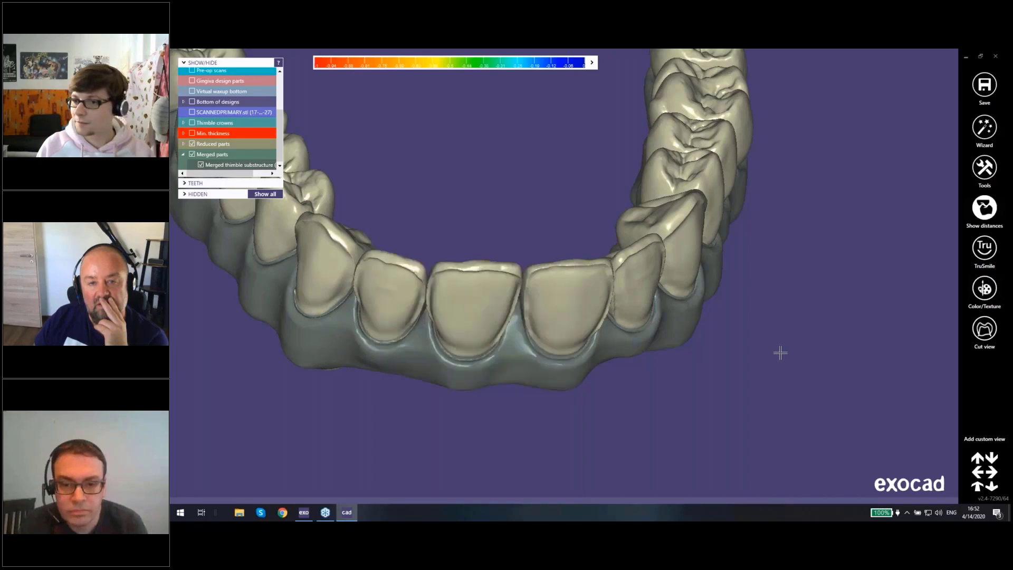
mouse_move(925, 491)
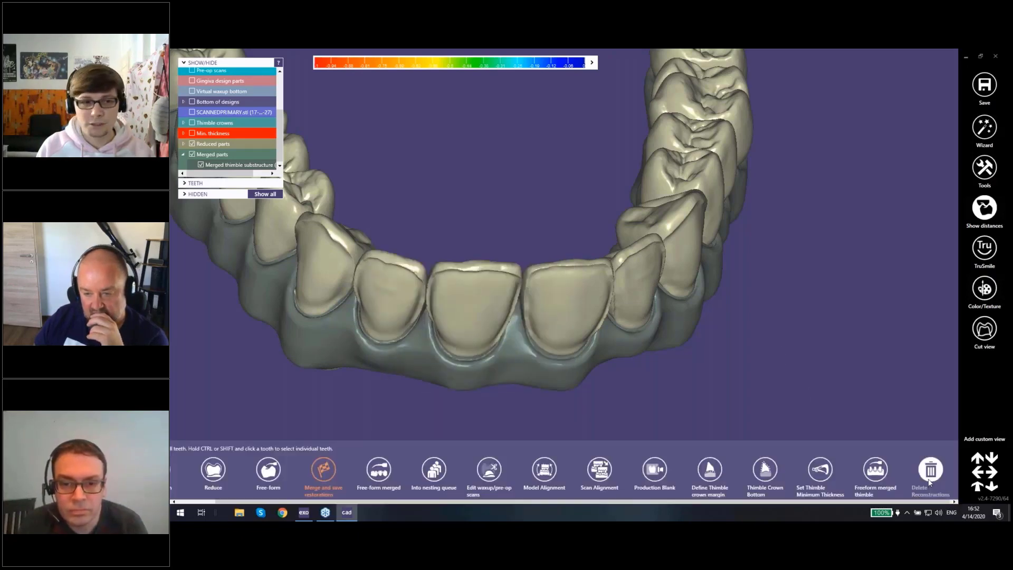
click(930, 471)
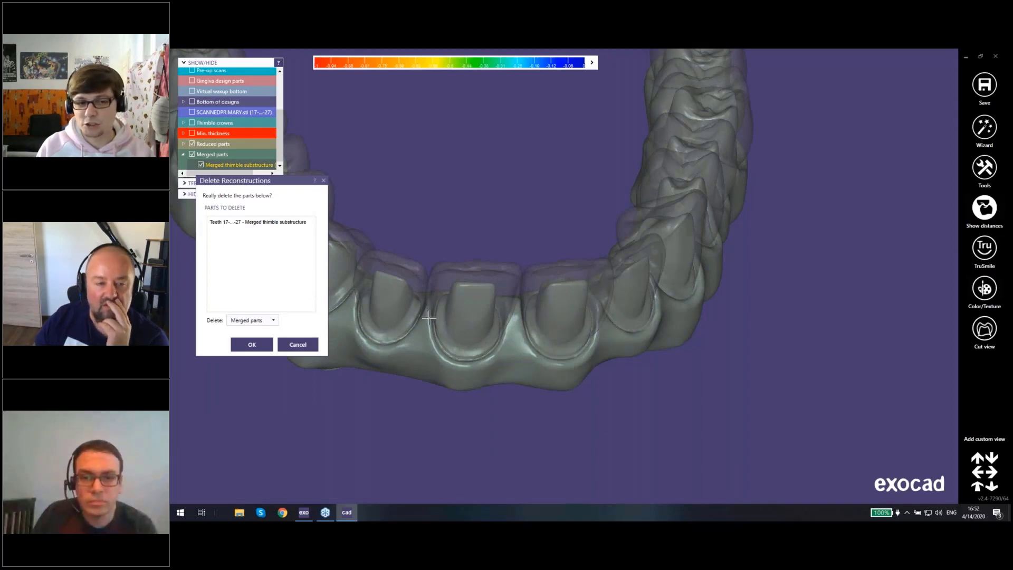
click(252, 345)
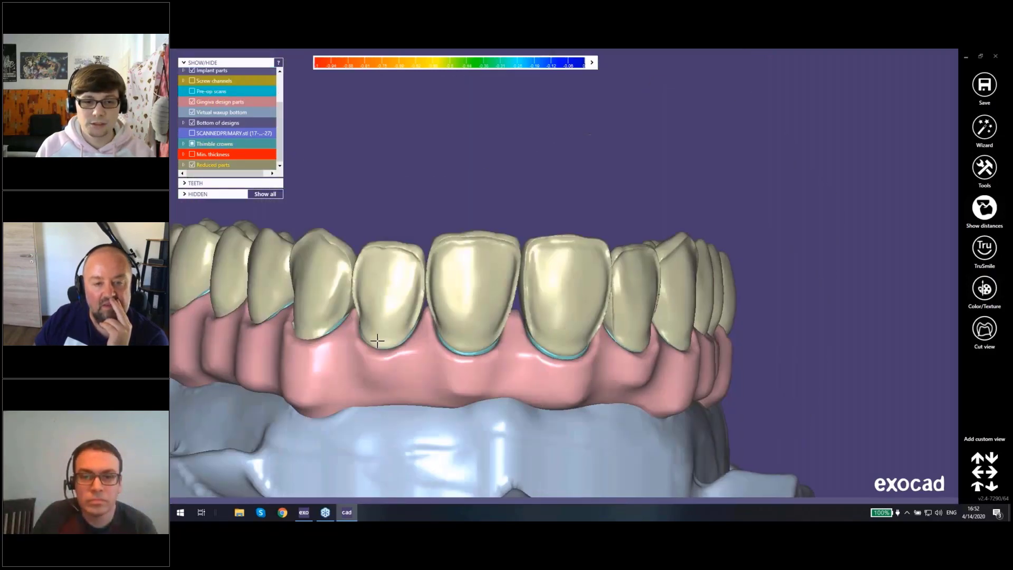
Step: Connect the reduced crown of tooth 16 to its distal neighbor
right_click(388, 282)
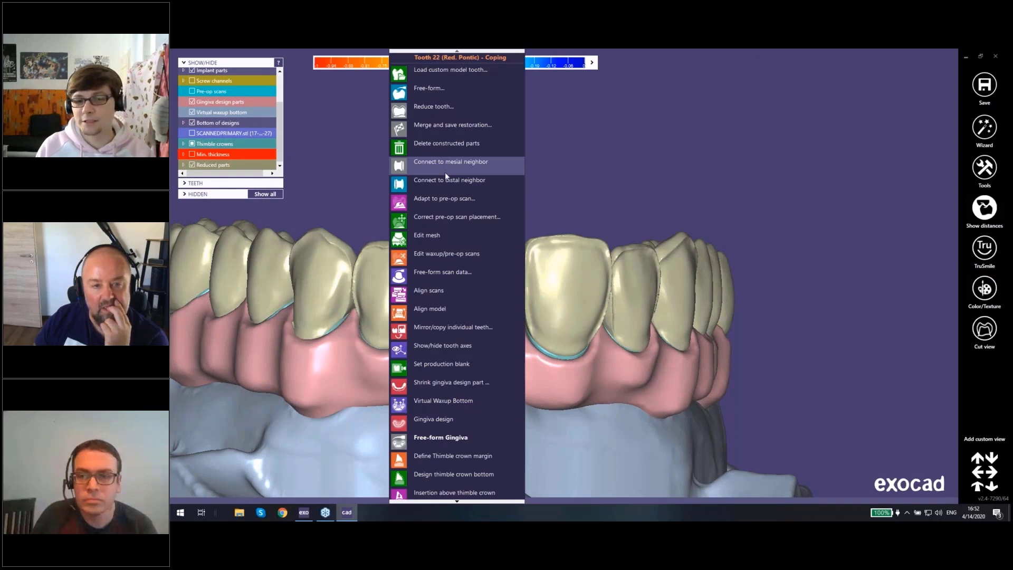
middle_click(696, 269)
right_drag(696, 269, 517, 327)
scroll(530, 341, up, 3)
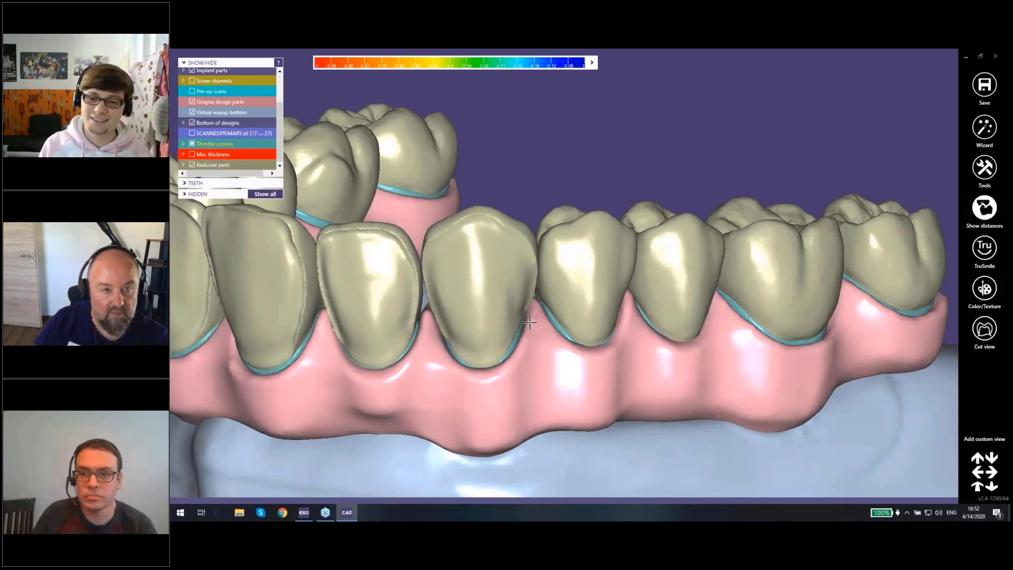
scroll(530, 318, down, 3)
middle_click(692, 262)
right_drag(691, 262, 693, 263)
scroll(589, 258, up, 3)
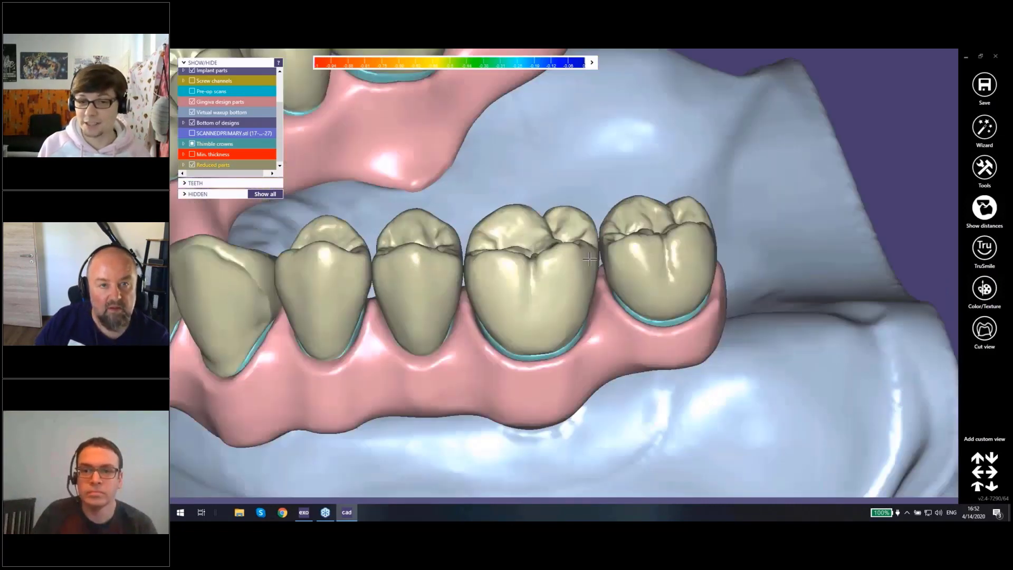
right_click(589, 258)
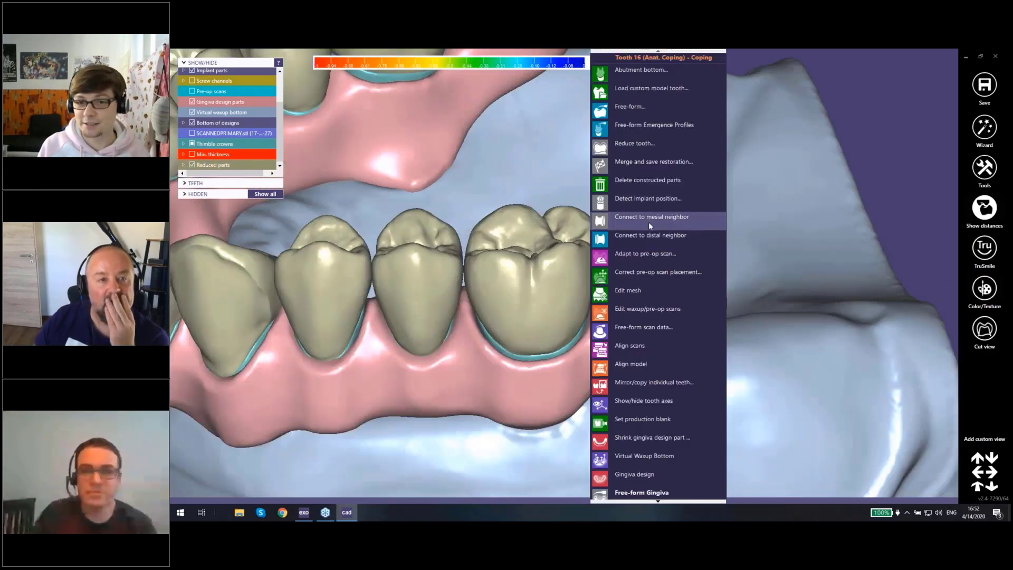
click(650, 239)
Step: Connect the reduced pontic of tooth 15 to its mesial and distal neighbors
mouse_move(495, 302)
right_down()
mouse_move(494, 351)
mouse_move(492, 286)
right_up()
right_click(492, 286)
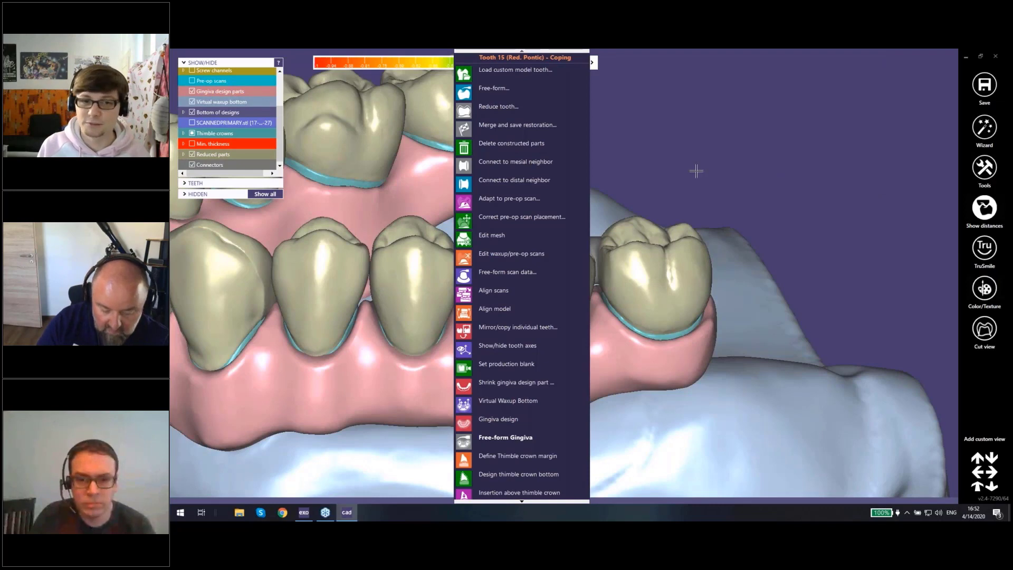
click(524, 208)
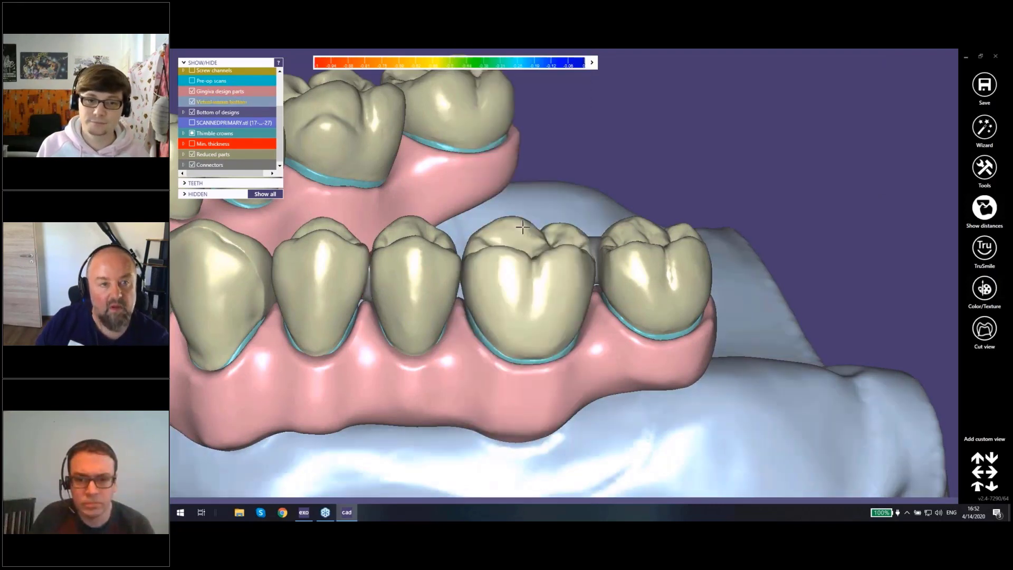
right_drag(523, 225, 480, 220)
right_click(480, 221)
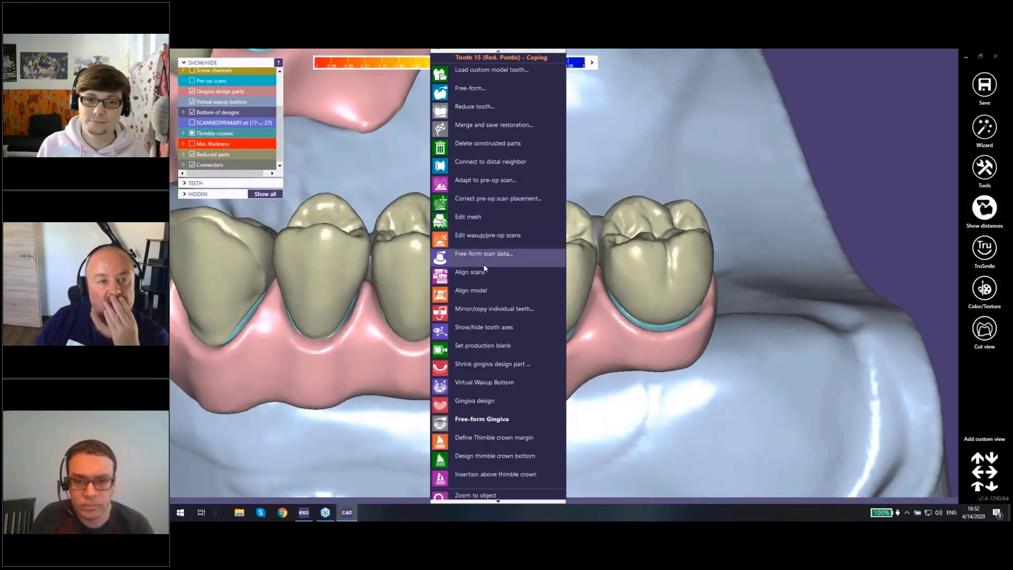
click(477, 147)
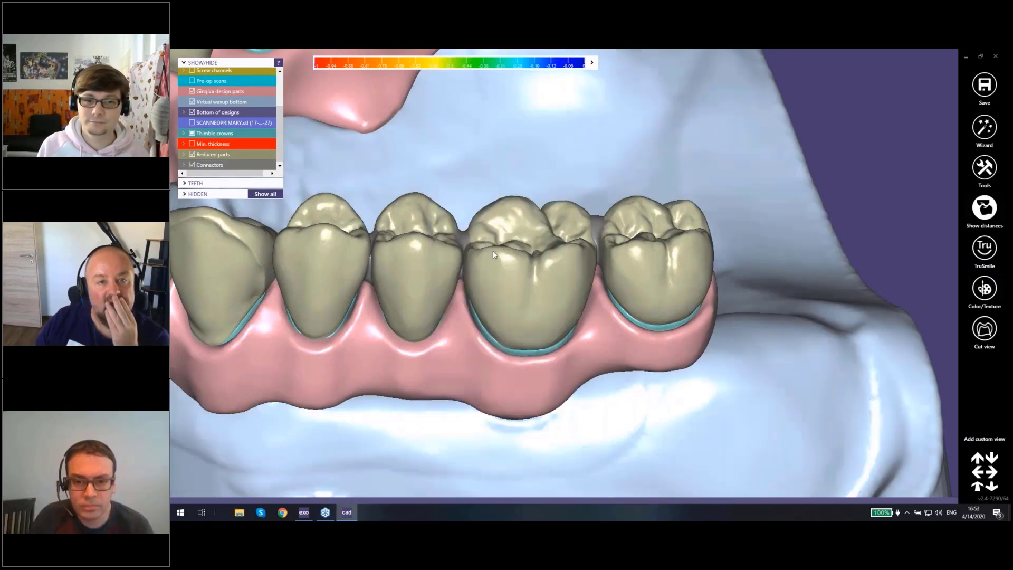
Step: Hide the reduced crown on tooth 21 to expose the thimble beneath in the front view
right_drag(487, 240, 395, 268)
scroll(491, 259, down, 5)
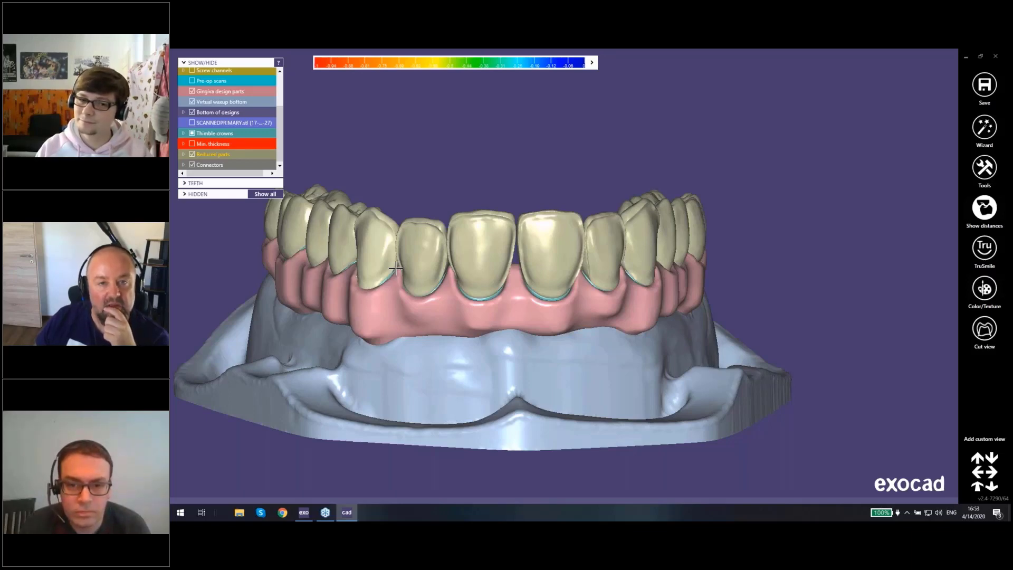
scroll(438, 244, up, 3)
ctrl+click(507, 231)
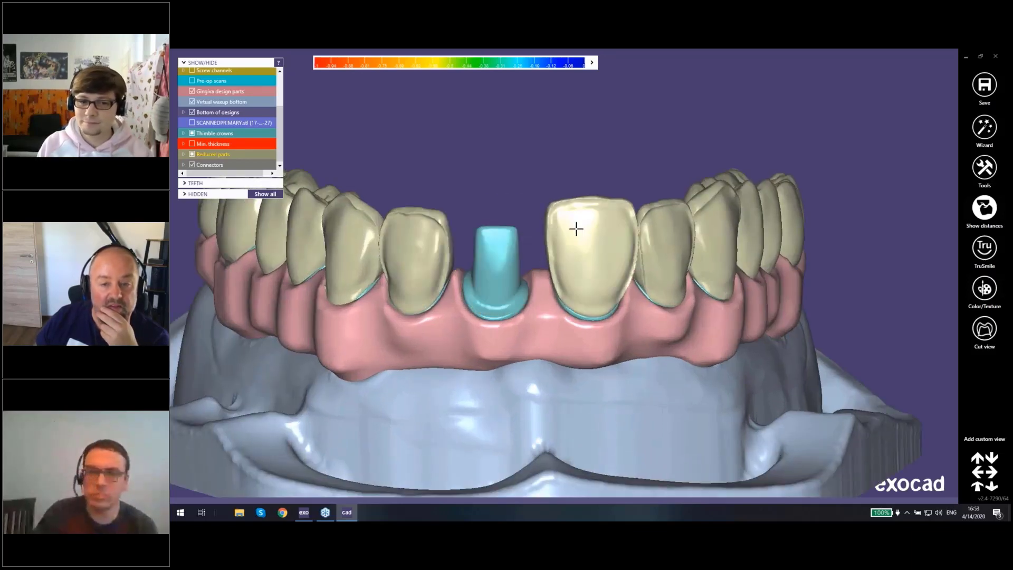
Step: Hide the reduced crowns on teeth 11, 12, 13 and 22 to inspect the thimbles beneath, and show all reduced crowns again
ctrl+click(576, 228)
right_drag(576, 229, 620, 292)
ctrl+click(620, 292)
ctrl+click(685, 282)
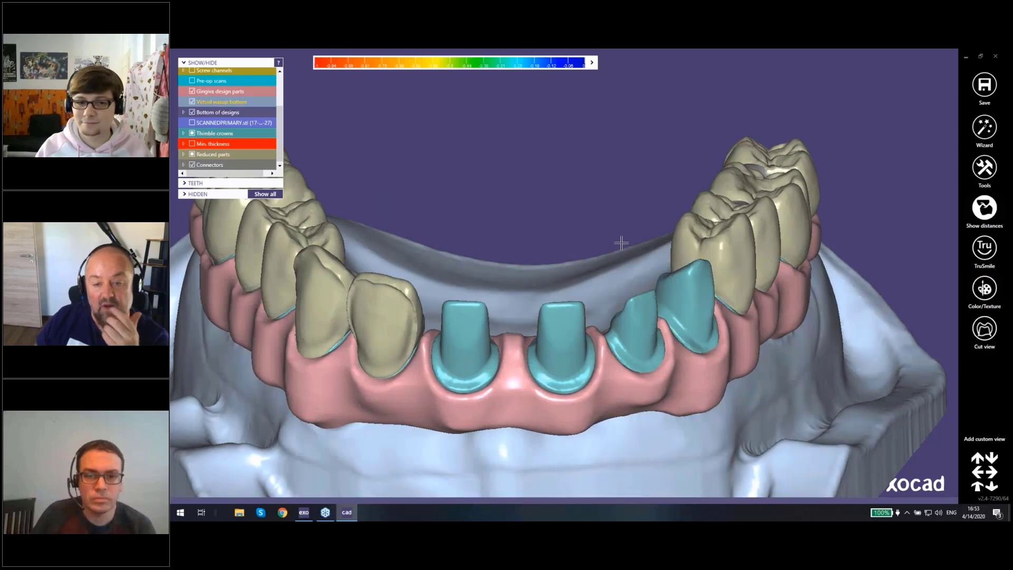
scroll(618, 245, down, 3)
ctrl+click(473, 292)
ctrl+click(432, 277)
right_drag(504, 285, 528, 170)
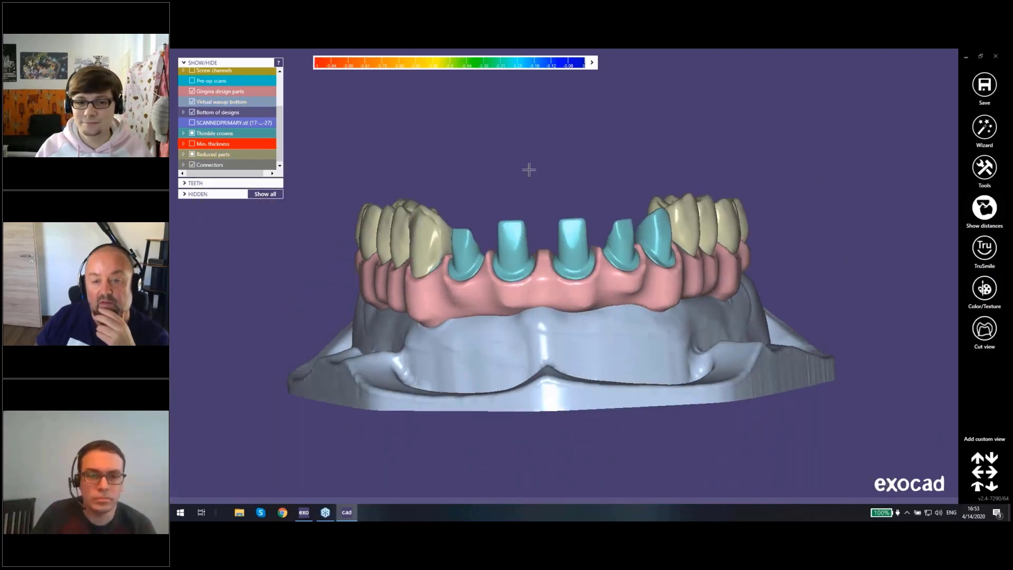
scroll(529, 183, up, 3)
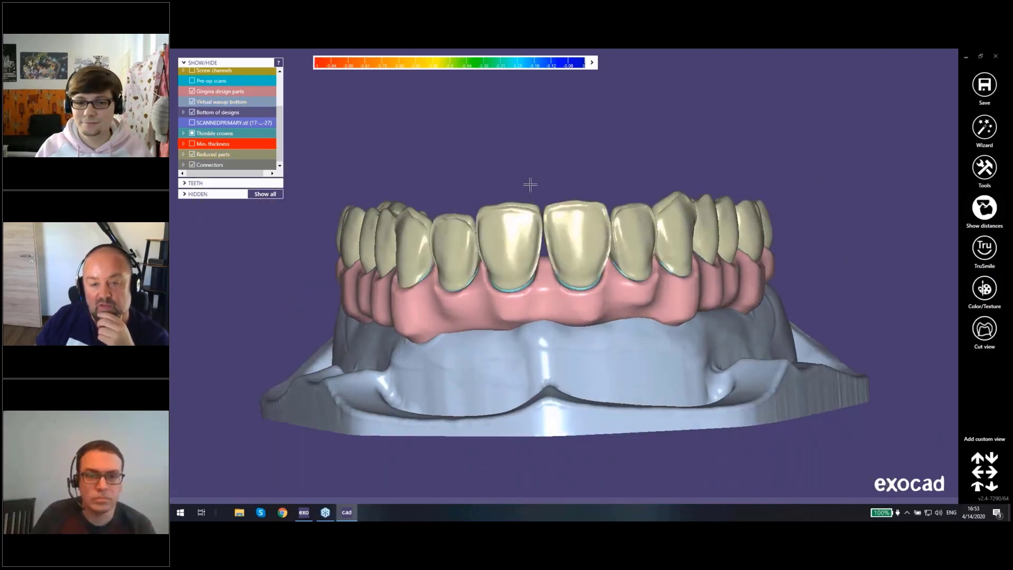
Step: Make the reduced crowns on teeth 11, 21, 22 and 23 translucent so the thimbles show through
ctrl+click(561, 238)
right_drag(478, 259, 469, 222)
ctrl+click(468, 221)
ctrl+click(452, 219)
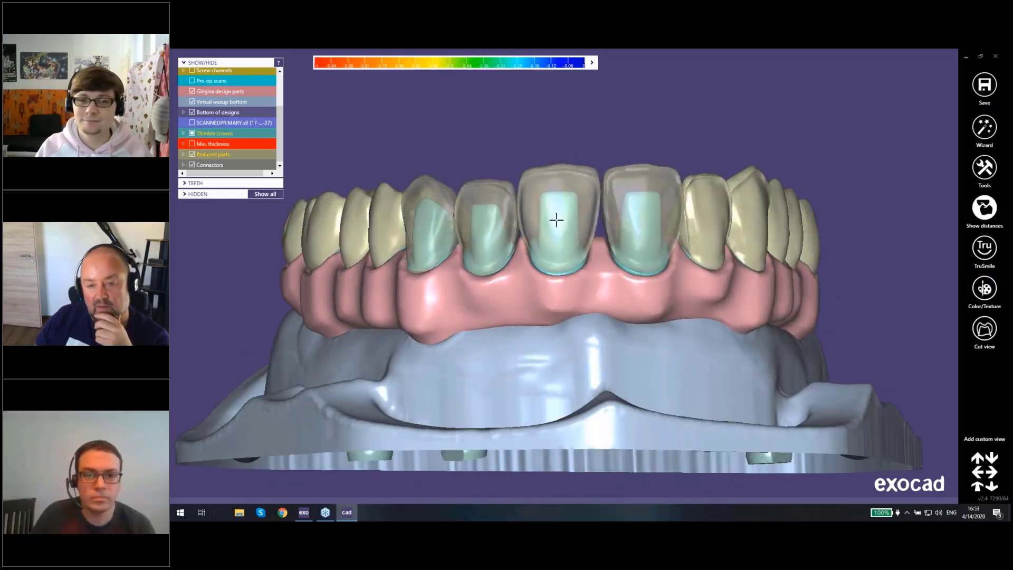
right_drag(556, 220, 509, 234)
scroll(509, 234, up, 5)
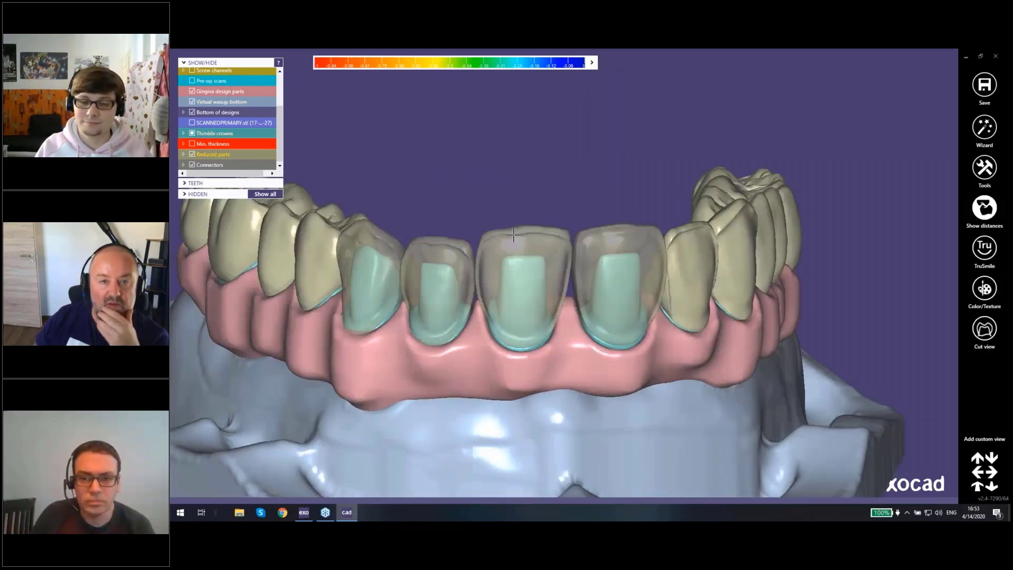
Step: Hide the reduced crowns on teeth 11 and 21 to examine their thimbles, and bring both crowns back
ctrl+click(549, 212)
ctrl+click(546, 214)
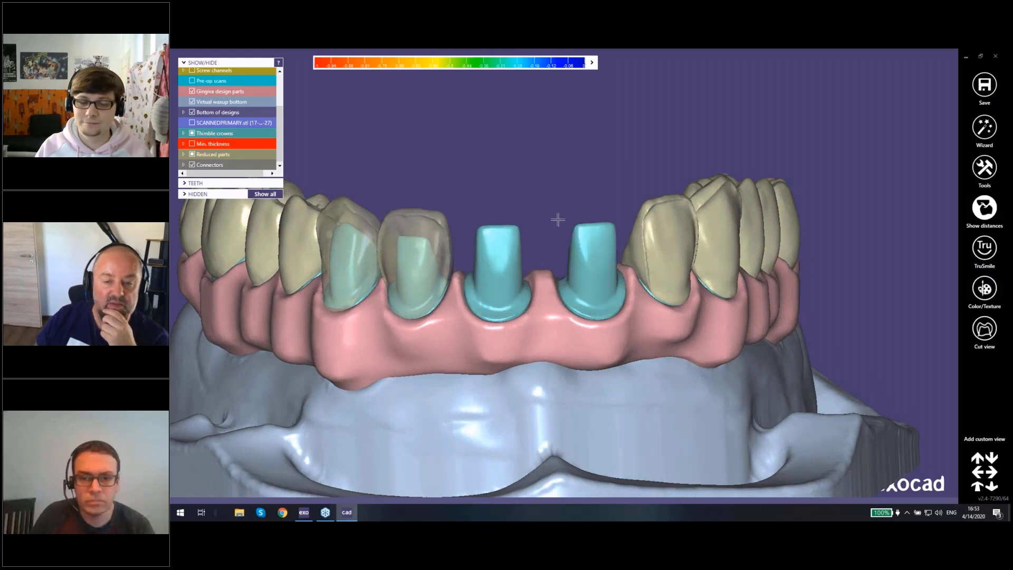
right_drag(550, 220, 554, 220)
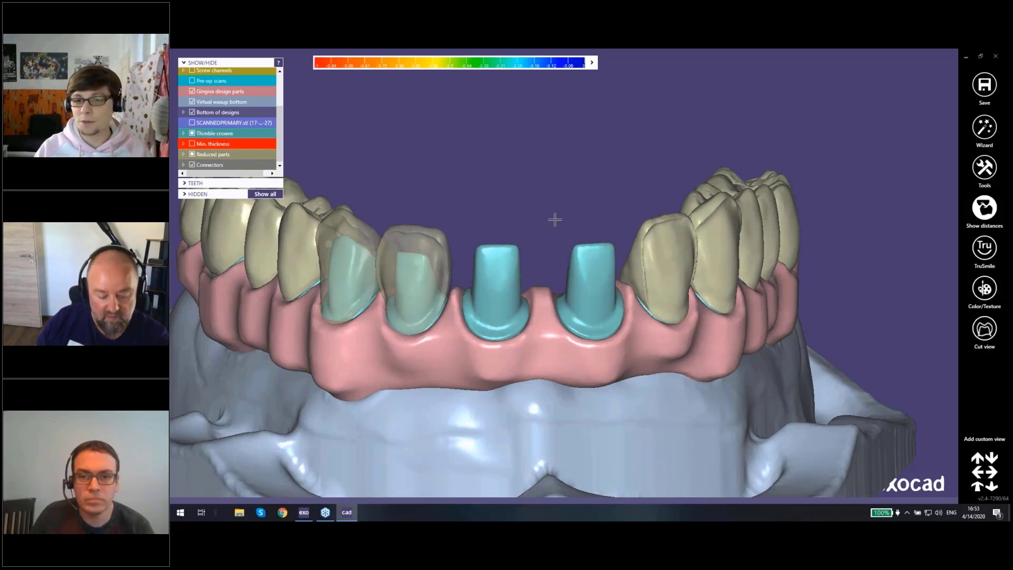
mouse_move(555, 220)
right_down()
mouse_move(583, 416)
mouse_move(538, 216)
right_up()
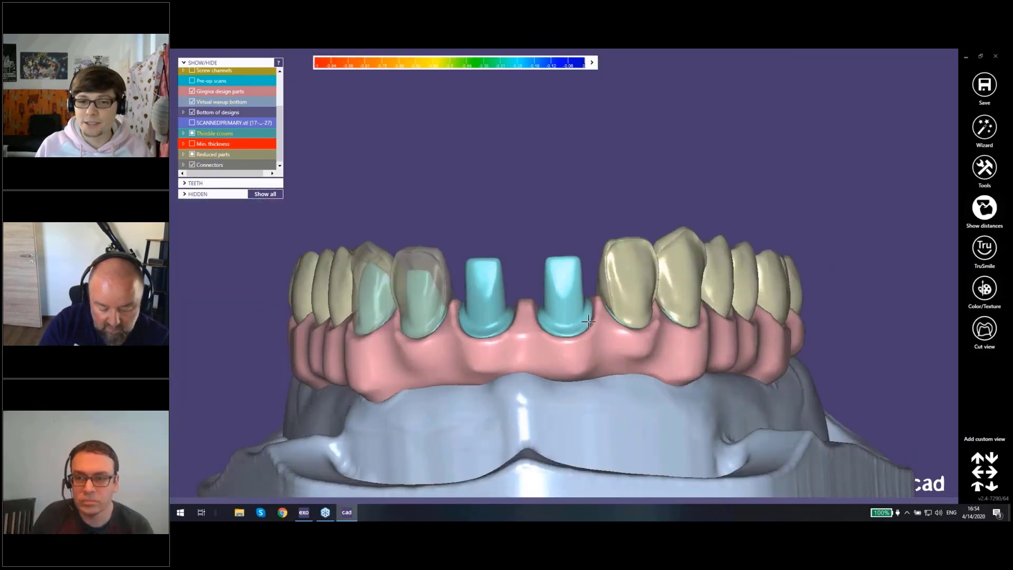
ctrl+scroll(538, 213, up, 2)
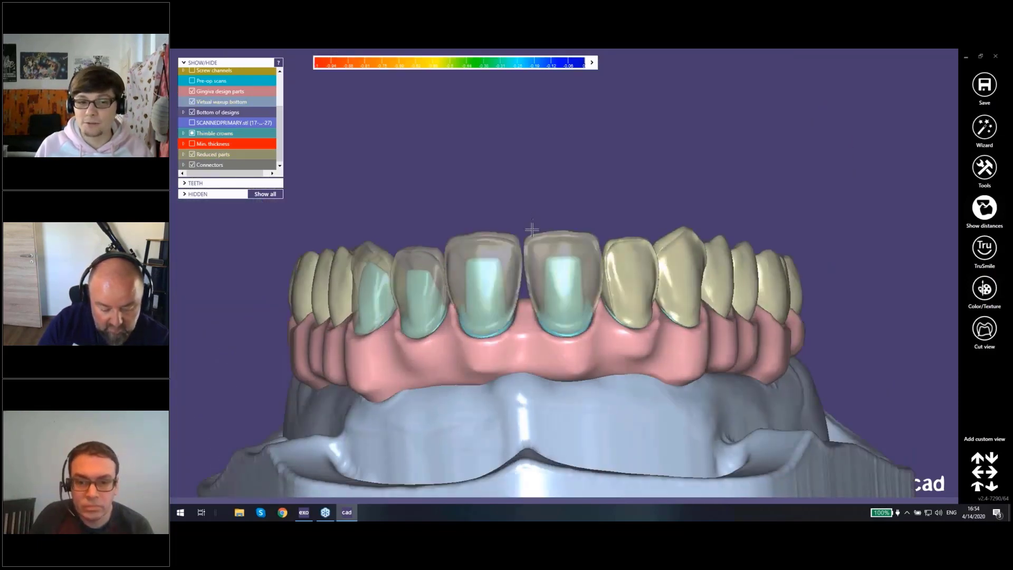
right_drag(556, 256, 586, 259)
scroll(554, 256, up, 3)
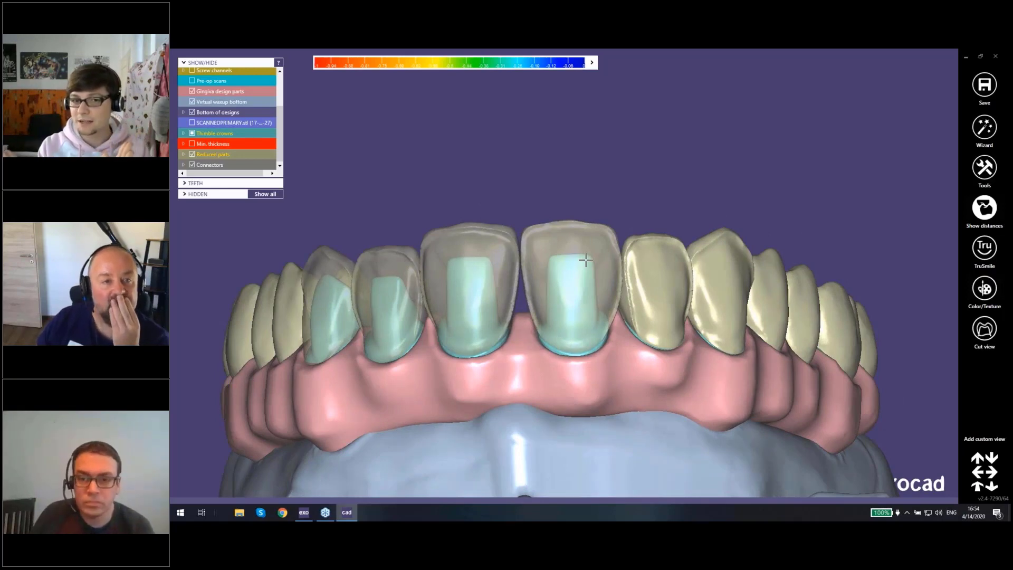
right_drag(586, 260, 554, 328)
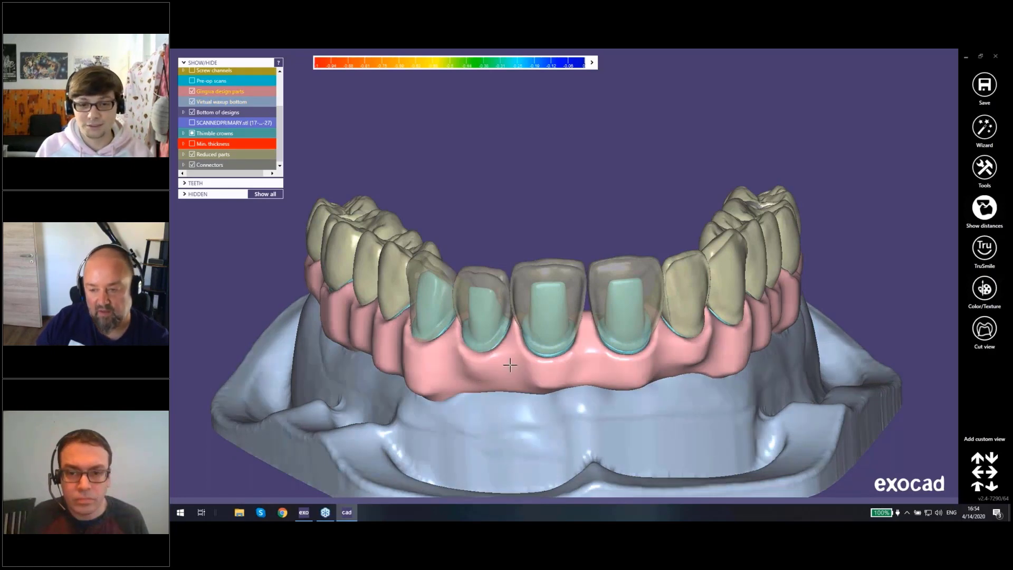
right_drag(527, 355, 526, 354)
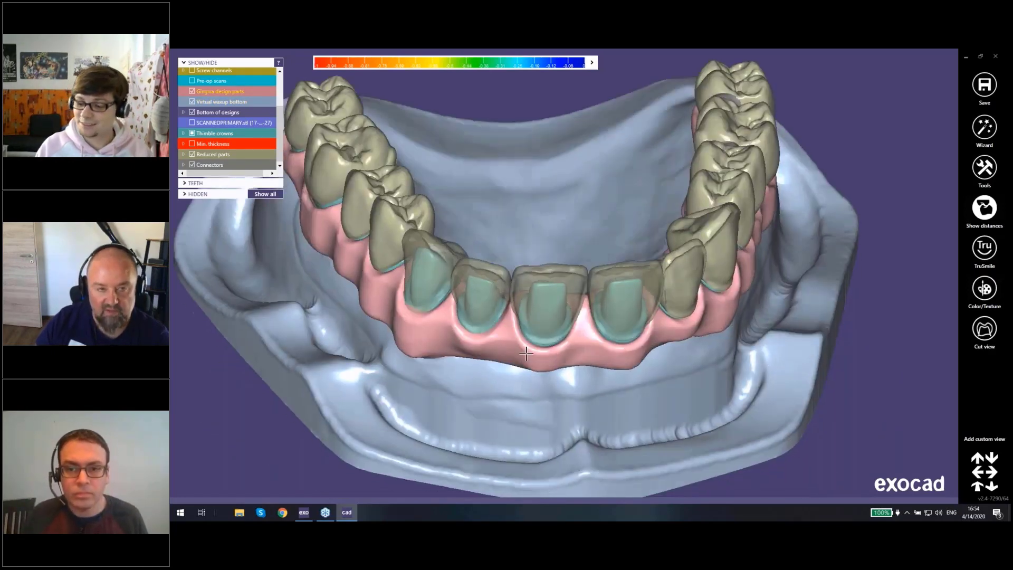
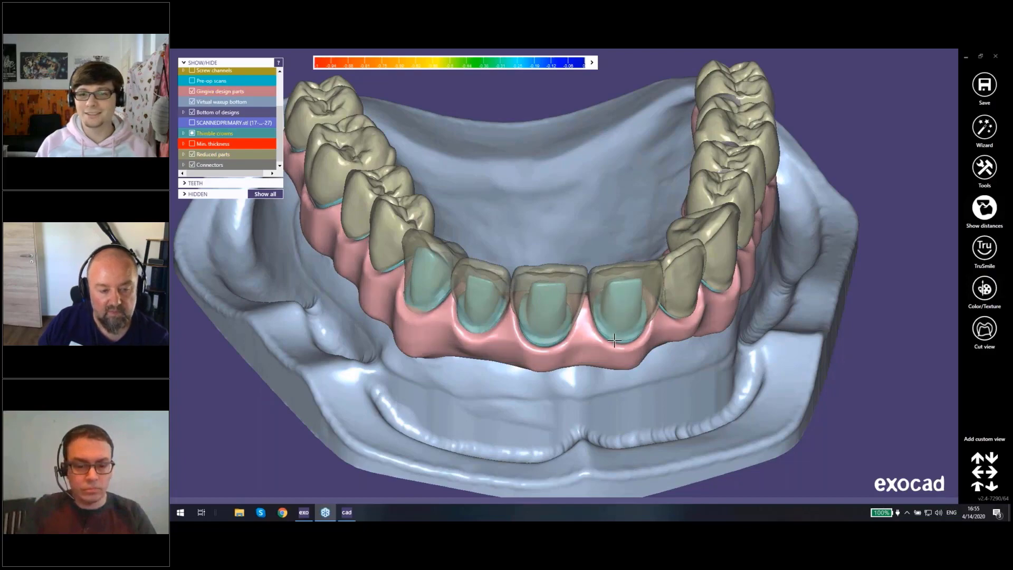
right_drag(574, 314, 526, 295)
scroll(519, 274, up, 3)
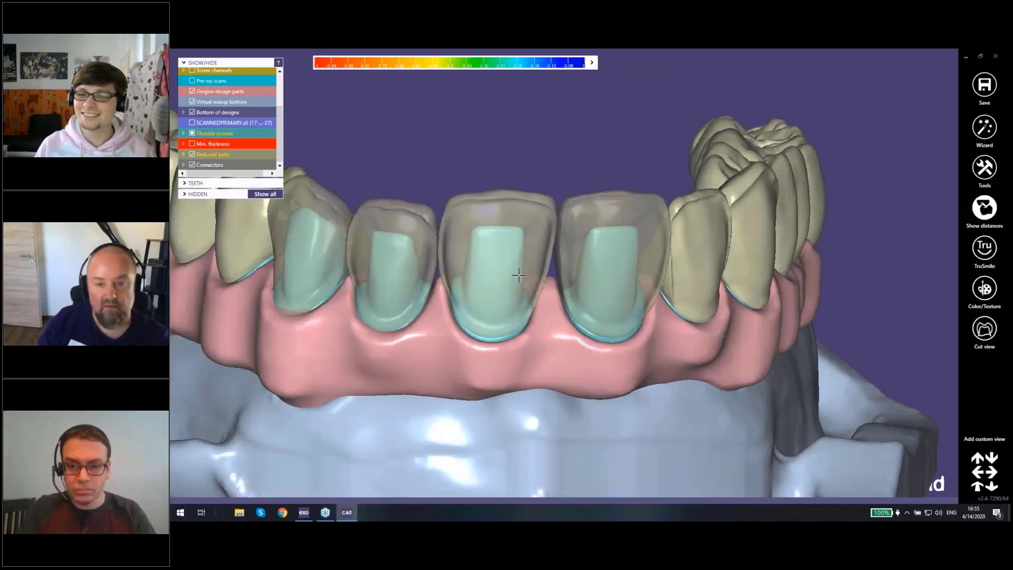
scroll(518, 275, down, 3)
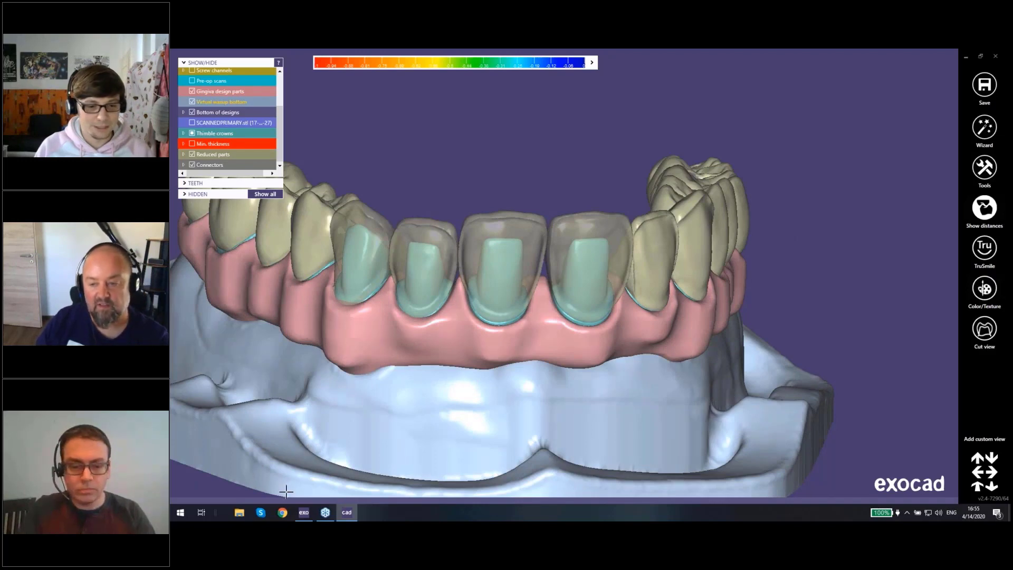
Step: Switch to Google Chrome in a new incognito window and open the exocad homepage from the bookmarks
right_click(283, 514)
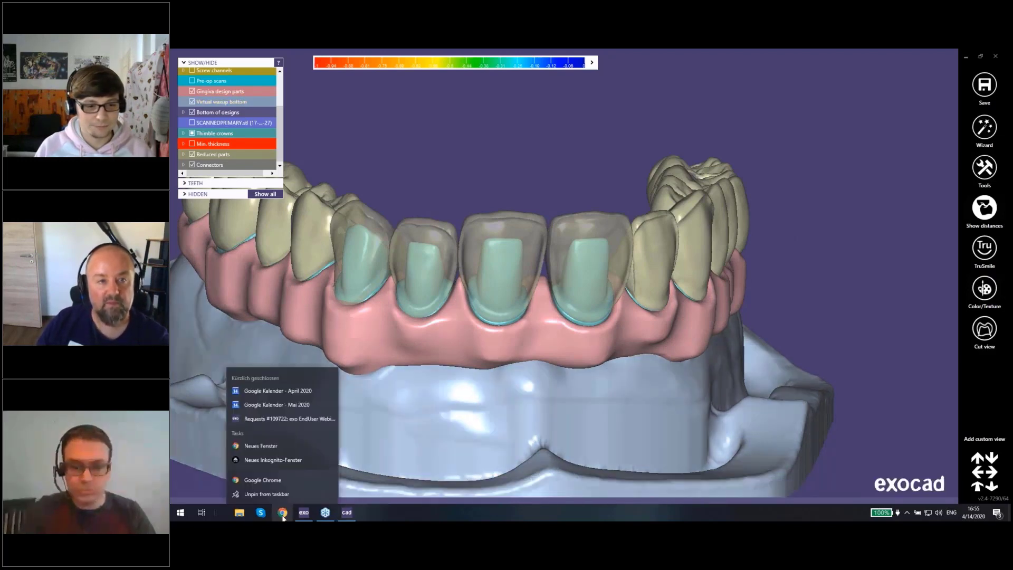
click(281, 460)
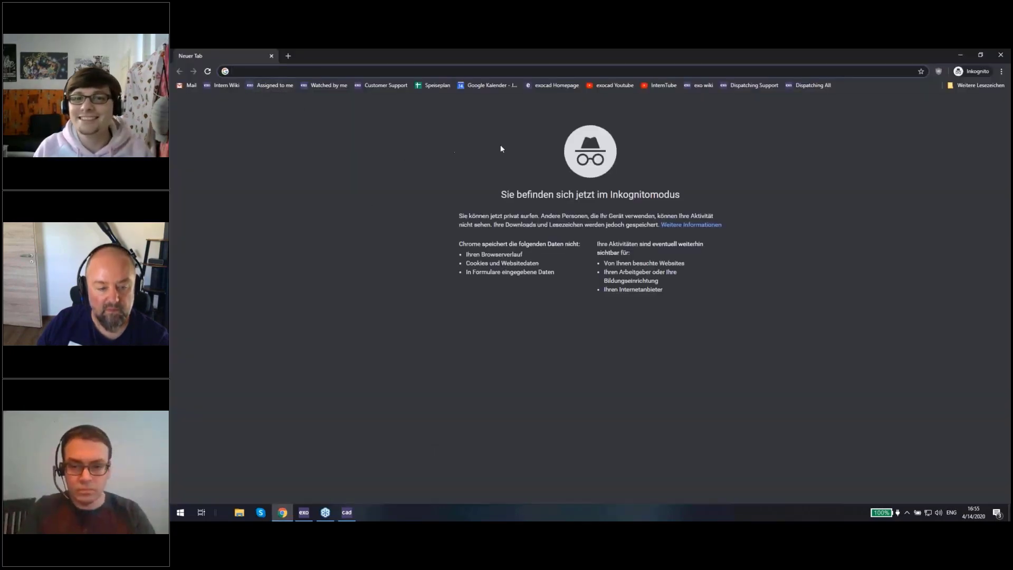
click(549, 86)
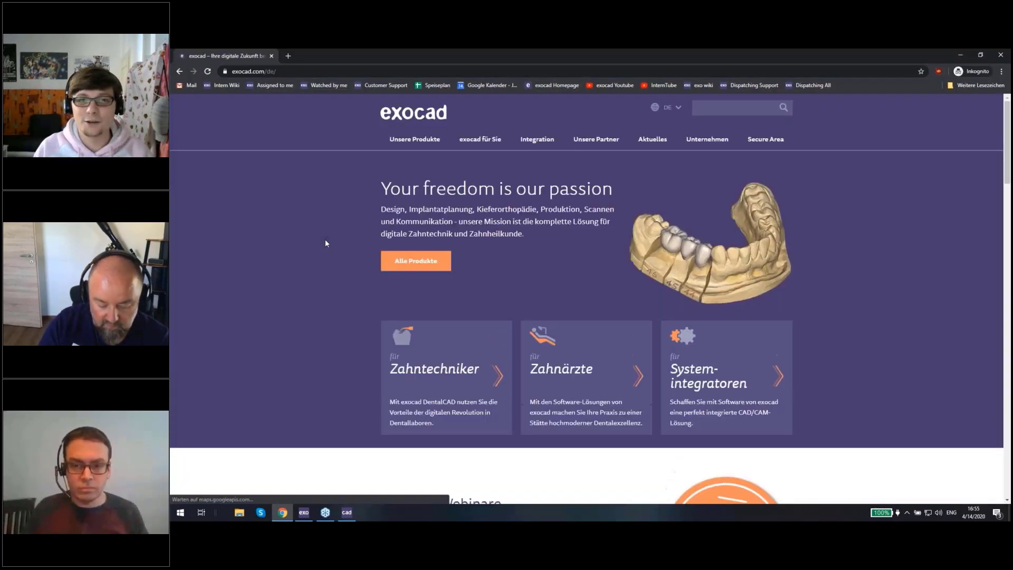
Step: Switch the exocad website's language to English and accept its cookies
click(666, 107)
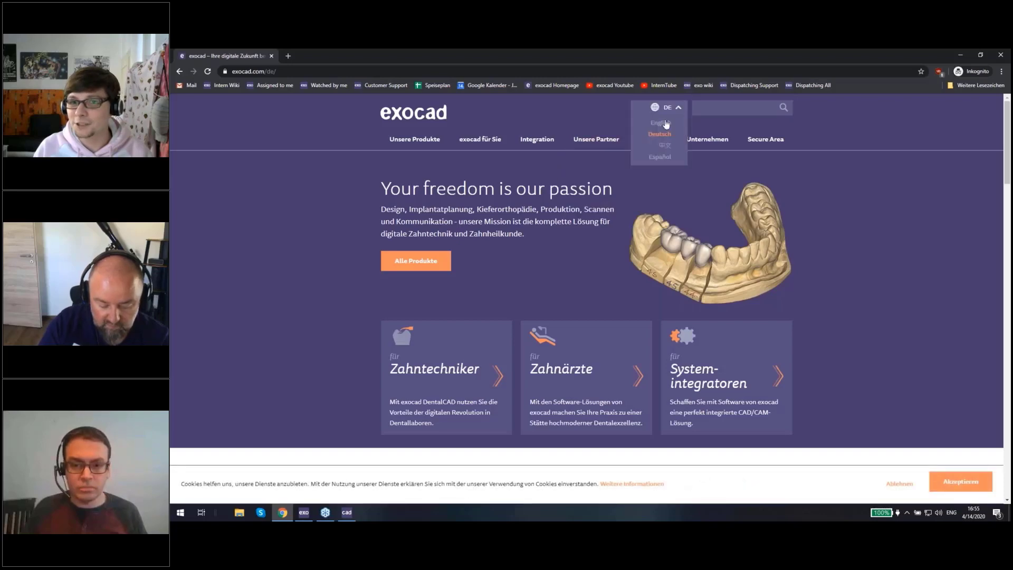
click(661, 126)
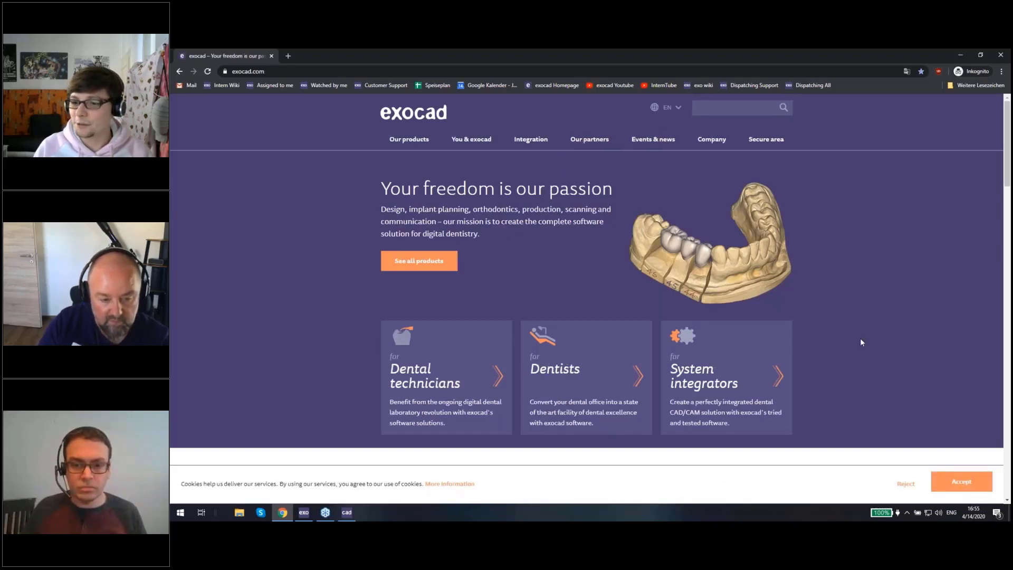
click(956, 479)
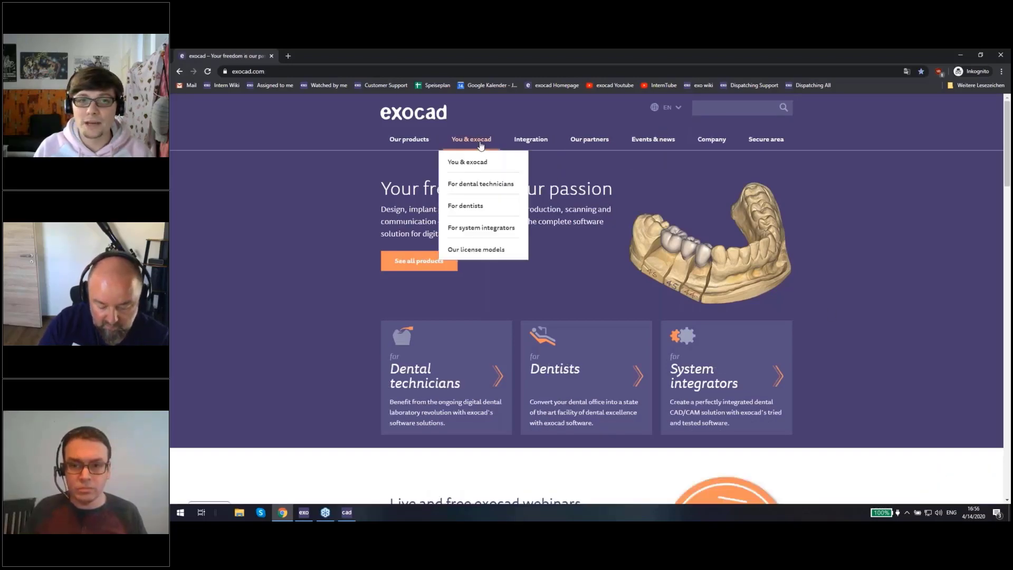
Step: Open the website's DentalCAD library integration page and look over its introduction and download conditions
mouse_move(523, 144)
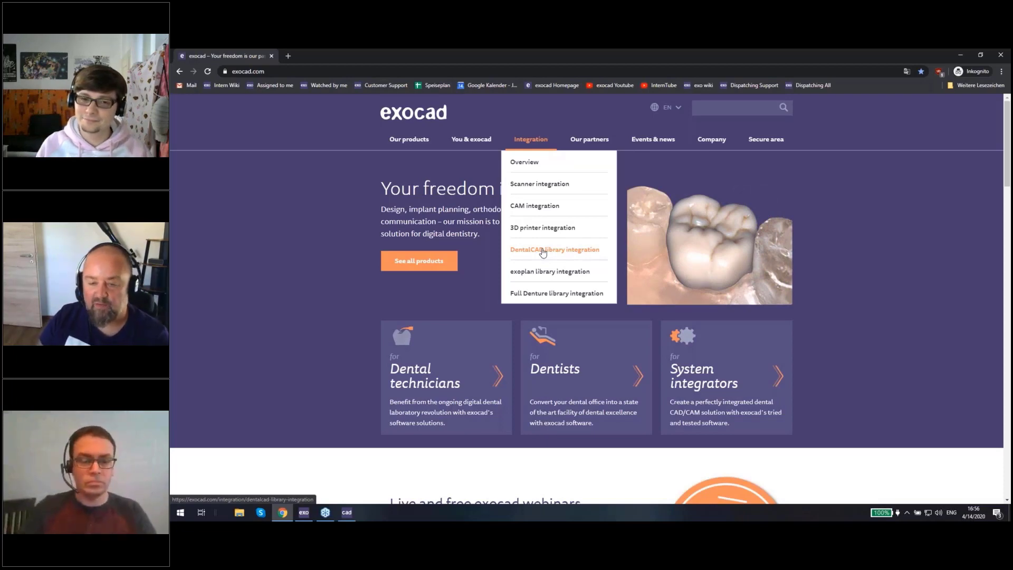
click(542, 251)
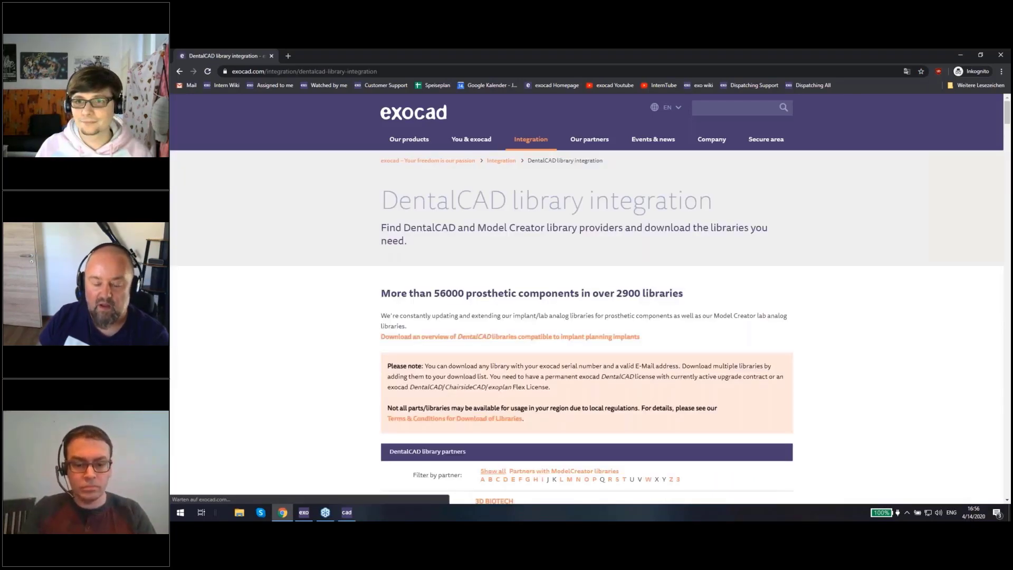
scroll(586, 327, down, 1)
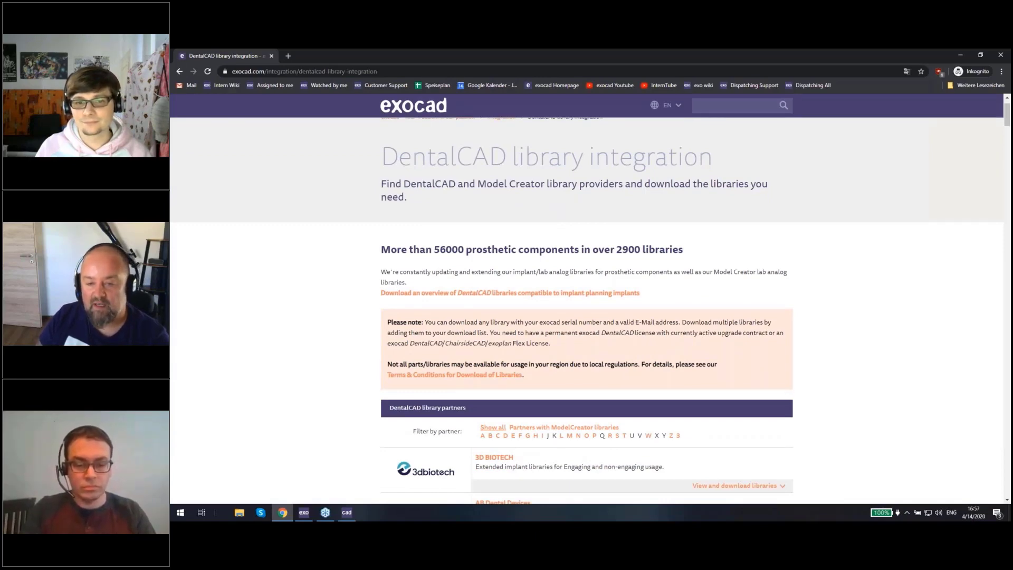
scroll(829, 270, down, 1)
scroll(829, 269, up, 1)
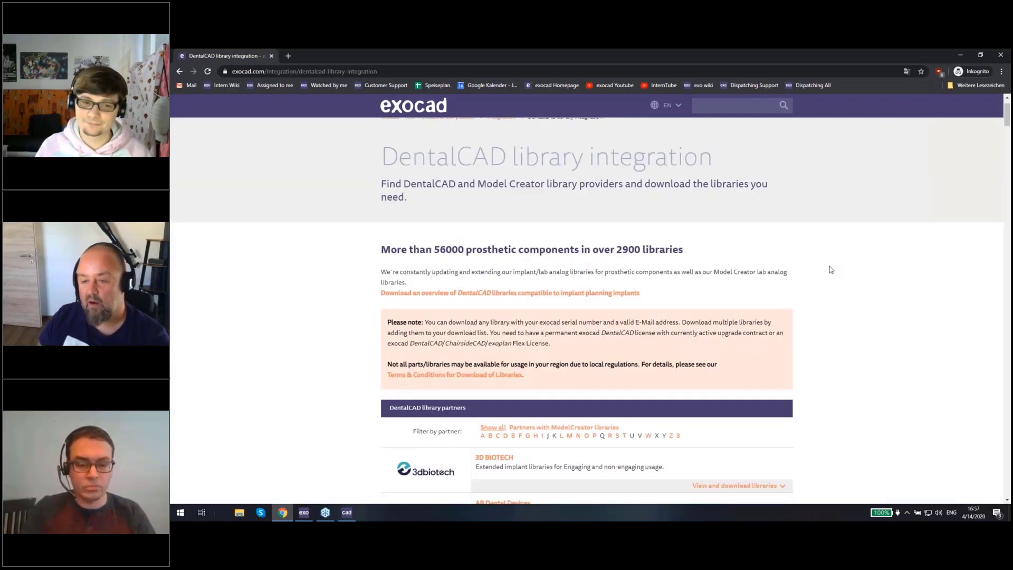
click(320, 513)
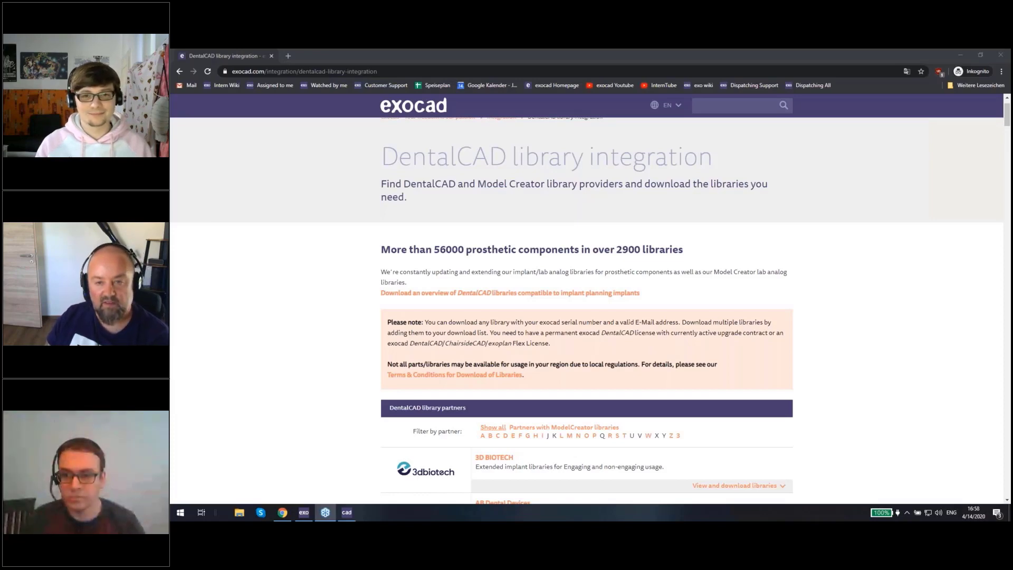
click(240, 373)
Step: Reload the DentalCAD library integration page and filter the list to partners with ModelCreator libraries
scroll(240, 373, up, 2)
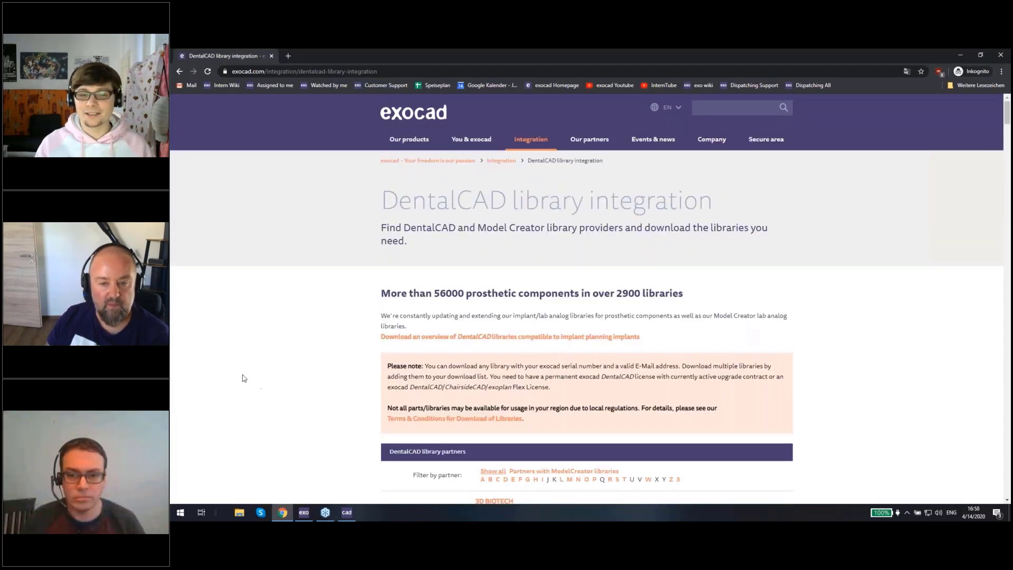
mouse_move(535, 157)
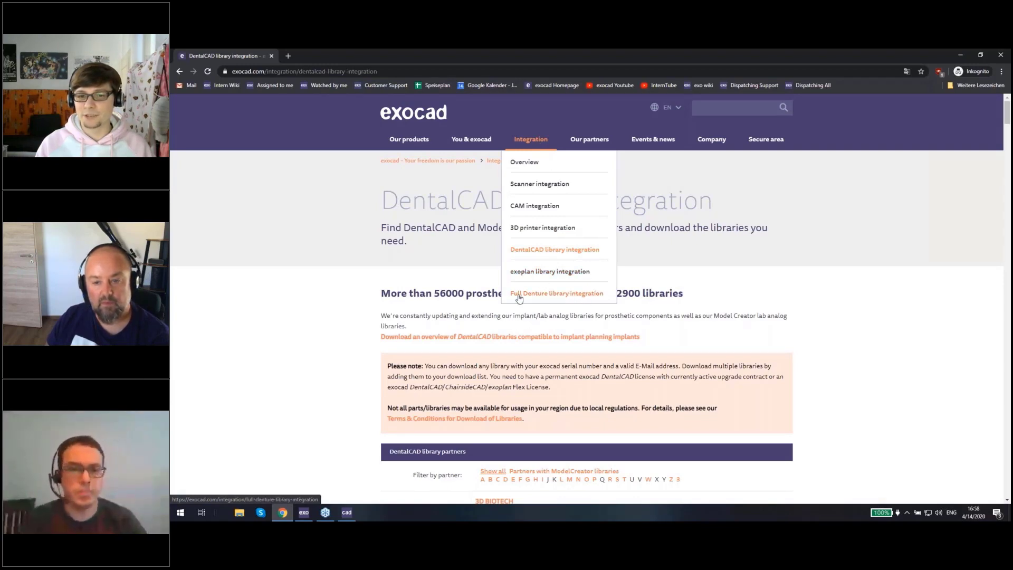
click(563, 252)
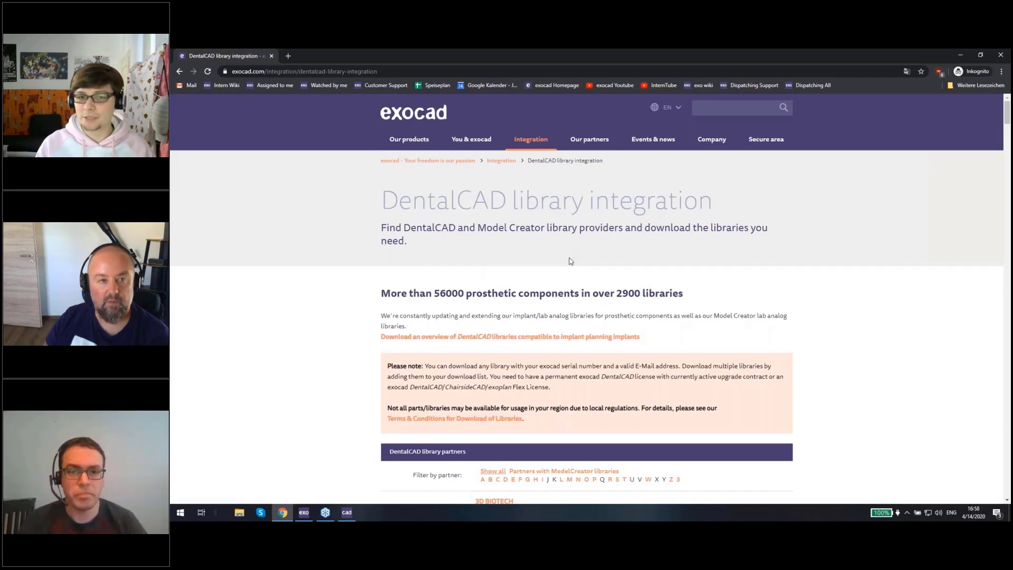
scroll(589, 229, down, 2)
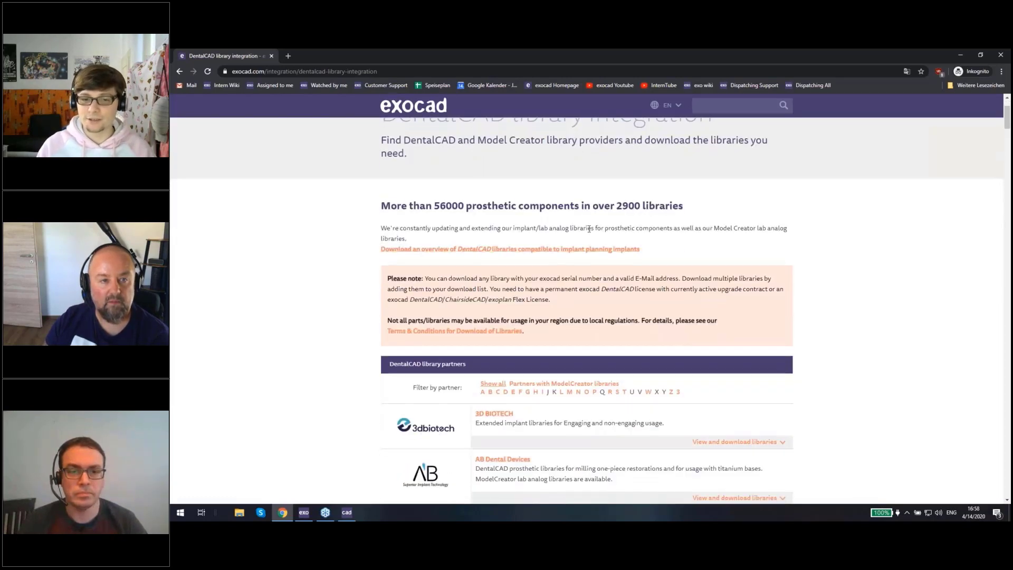
scroll(589, 229, down, 1)
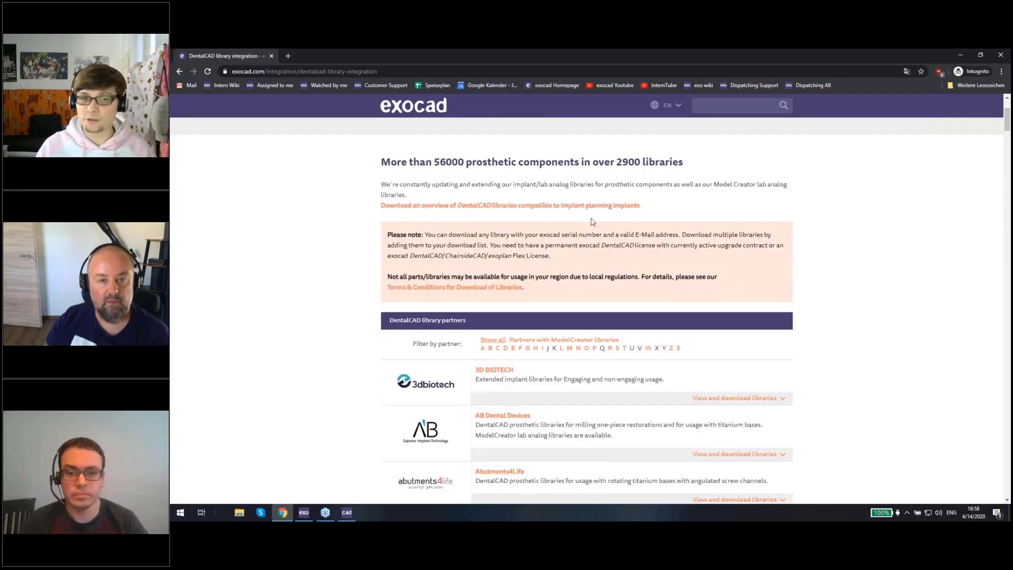
scroll(592, 222, down, 7)
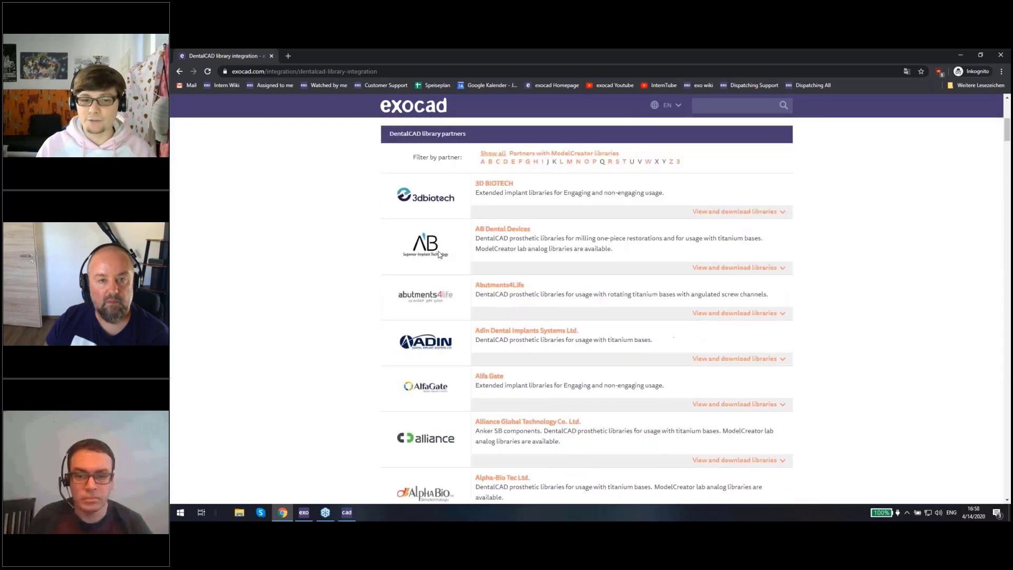
scroll(465, 411, up, 4)
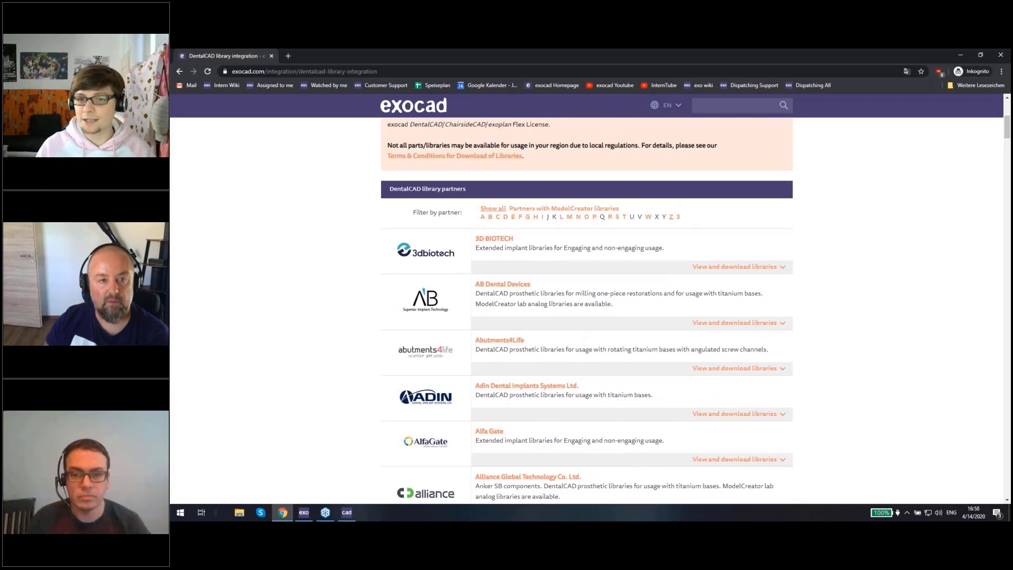
click(523, 212)
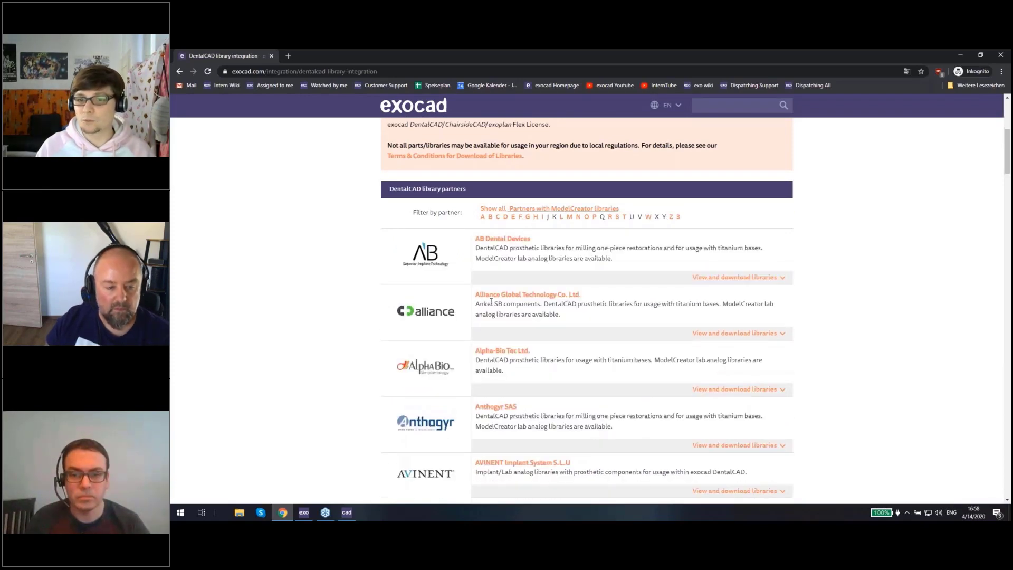
Step: Add the ABDental DentalCAD and ABDental ModelCreator library packages from AB Dental Devices to the download list
click(769, 280)
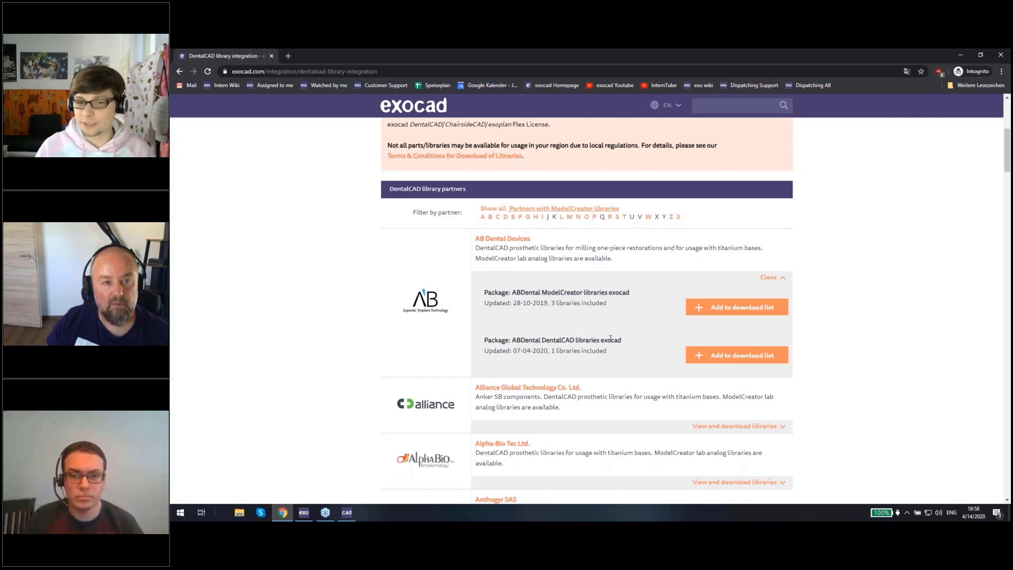
click(722, 361)
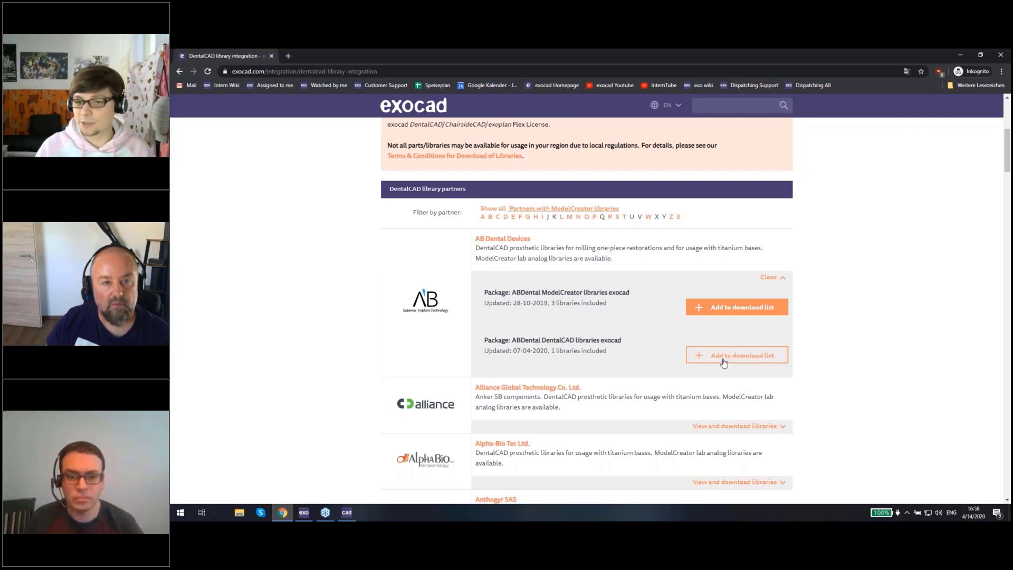
click(725, 311)
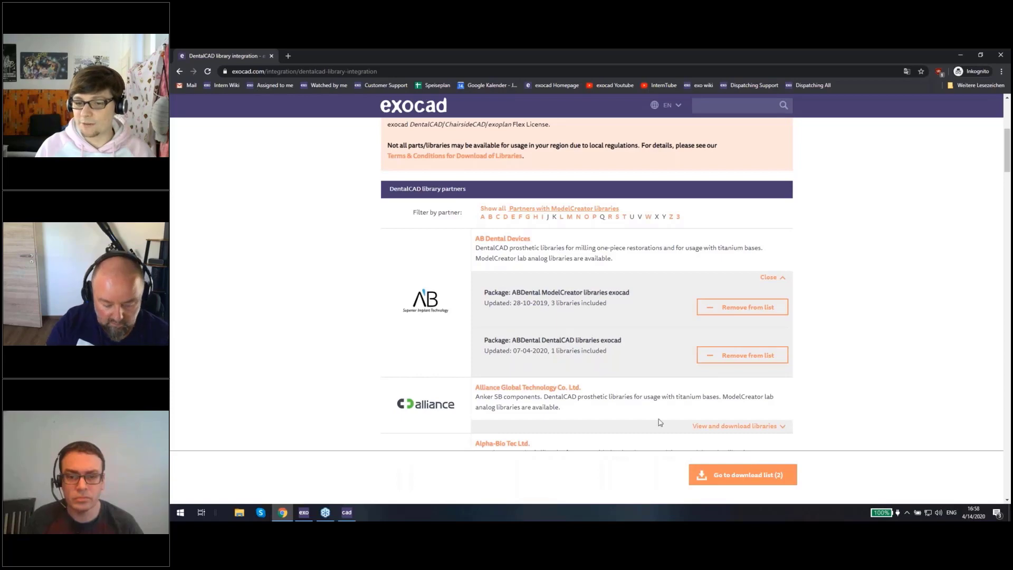
Step: Open the download list and review the selected libraries and the form for requesting a download link
click(744, 475)
scroll(592, 449, down, 1)
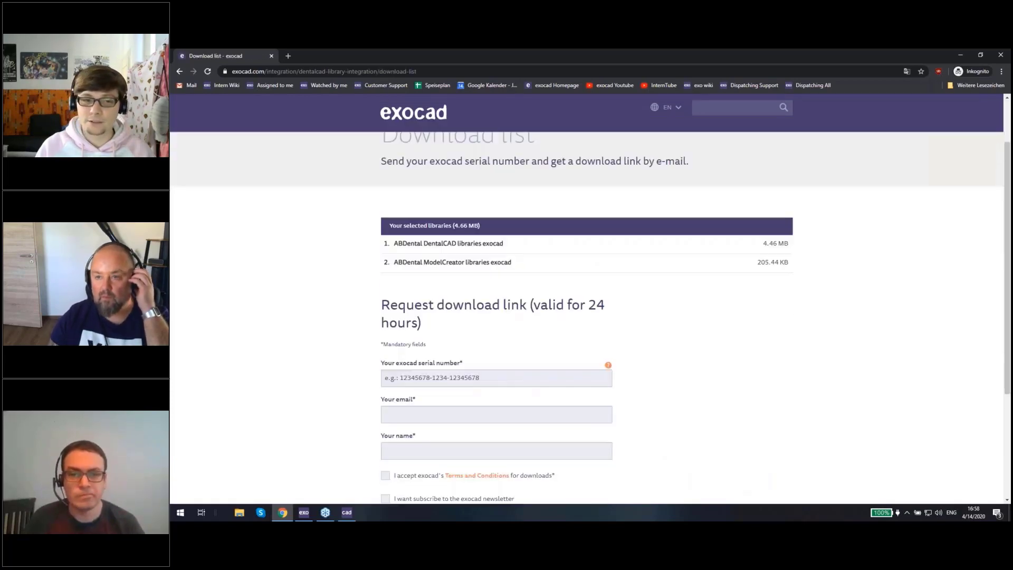
scroll(354, 286, down, 2)
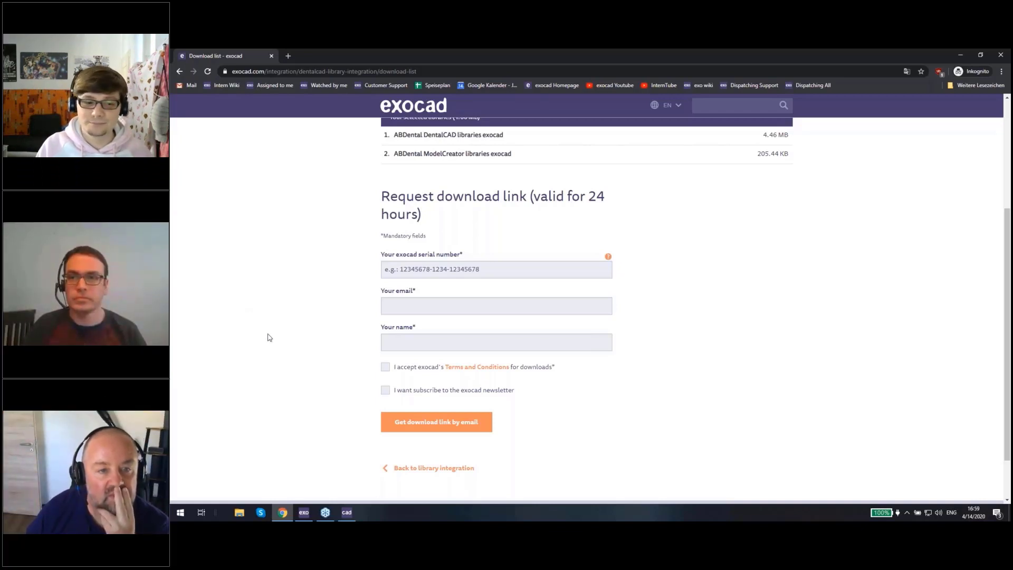
Step: Switch back to the exocad DentalCAD window with the thimble bridge design
click(345, 517)
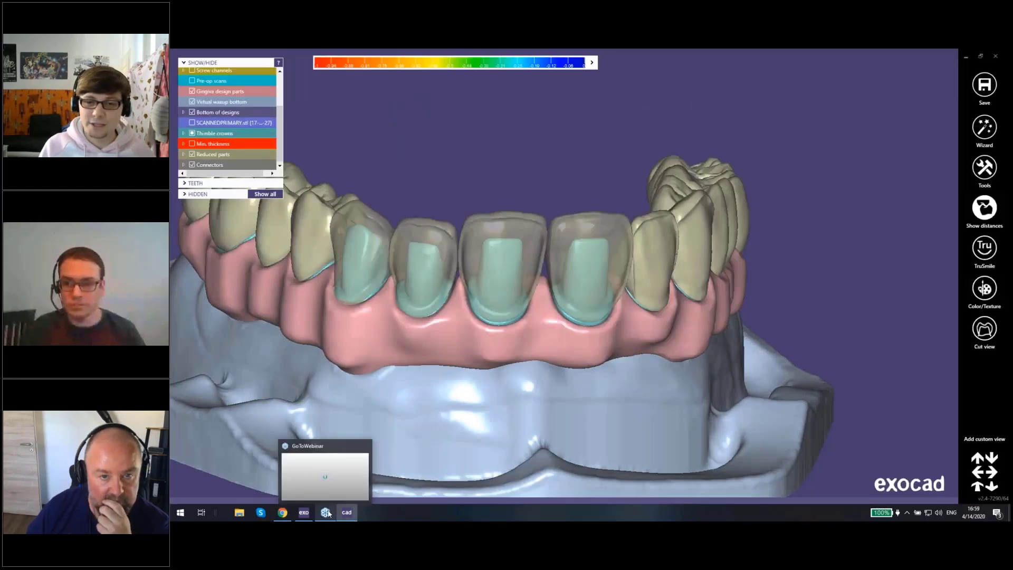